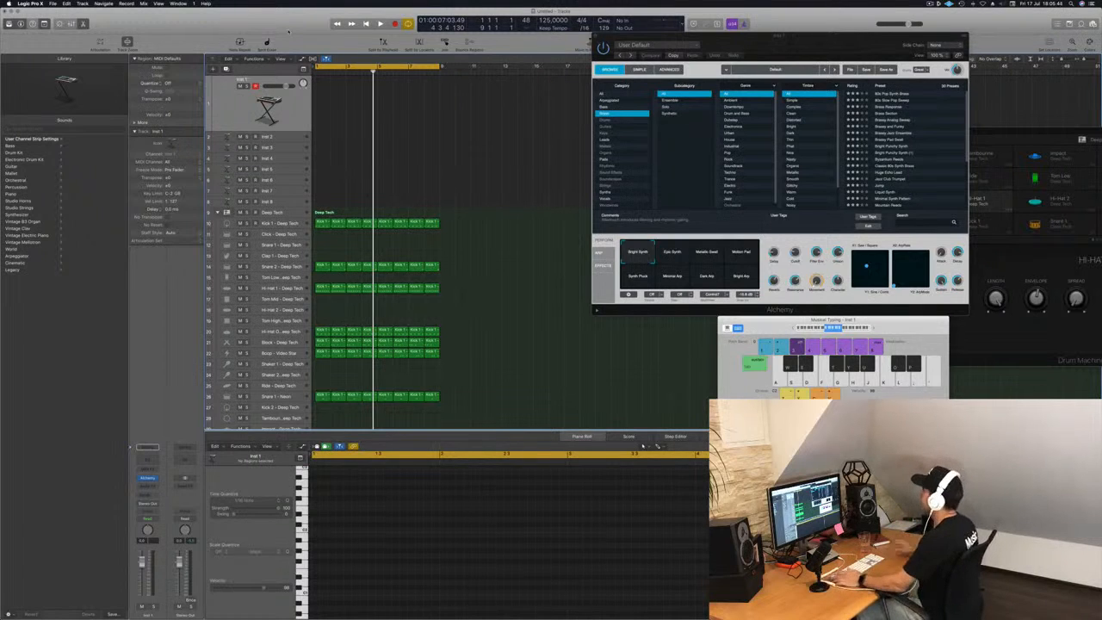
Start the drum loop from the beginning and move the Musical Typing keyboard and the Alchemy window beside the arranged regions.
{"action": "key", "text": "Return"}
{"action": "key", "text": "space"}
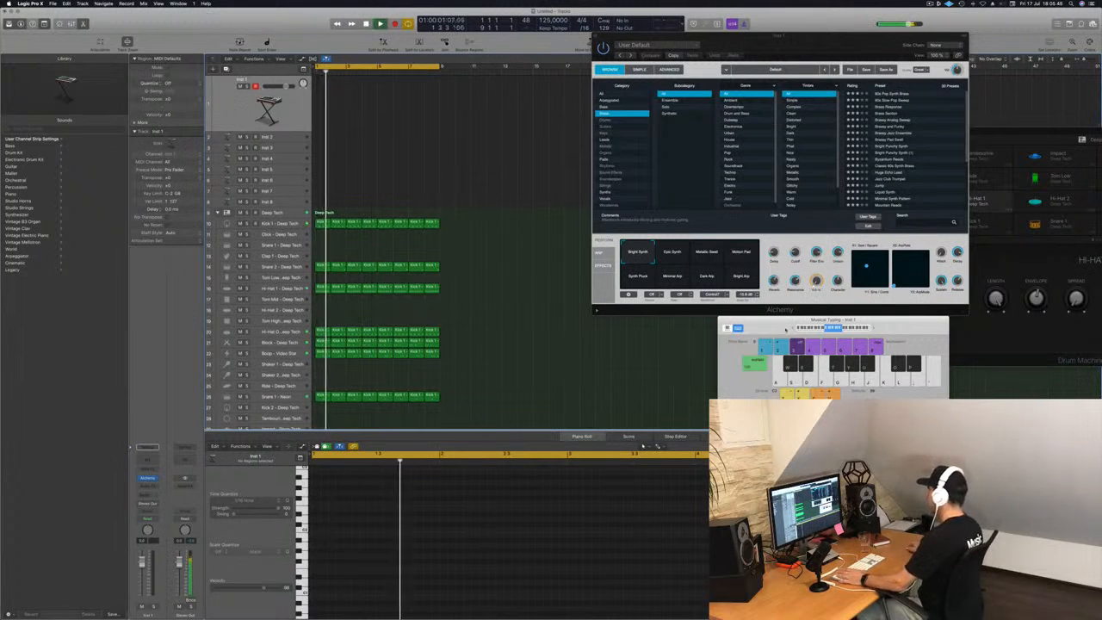
{"action": "left_click_drag", "start_coordinate": [786, 328], "coordinate": [656, 333]}
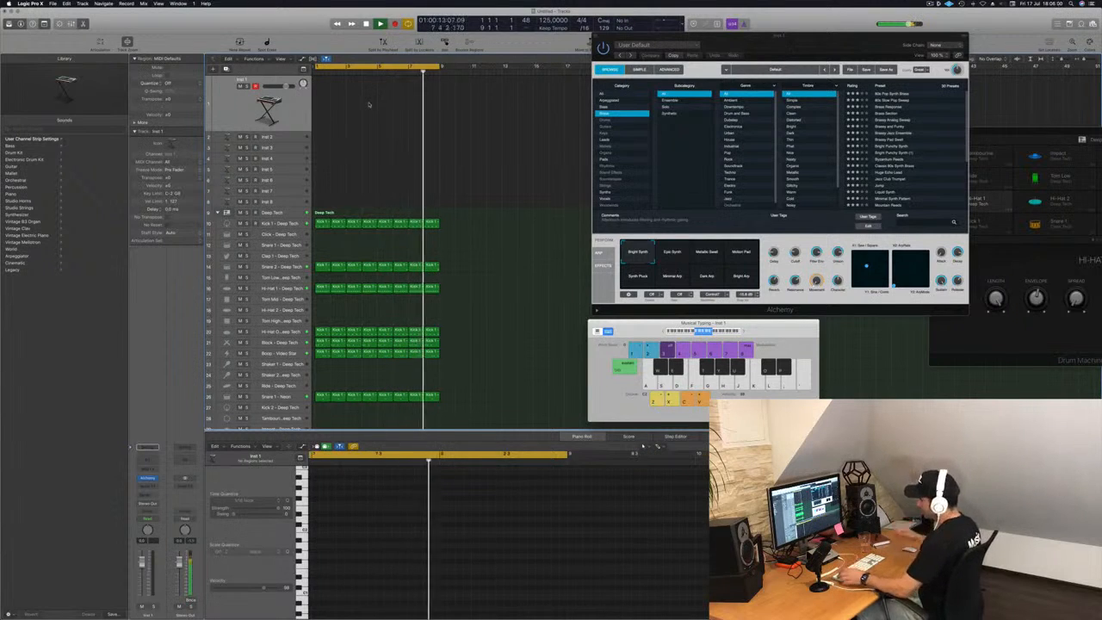
{"action": "left_click_drag", "start_coordinate": [783, 37], "coordinate": [766, 35]}
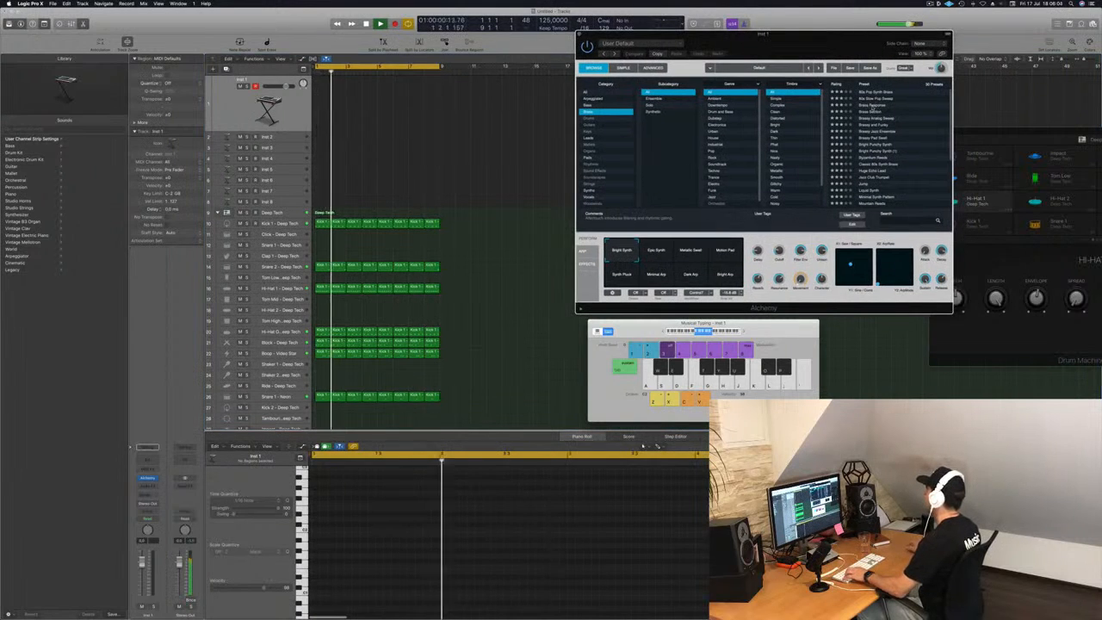
Audition Alchemy's brass presets from Brass Response through Brassy Jazz Ensemble and load Brassy Pad Swell on the first instrument track.
{"action": "left_click", "coordinate": [871, 105]}
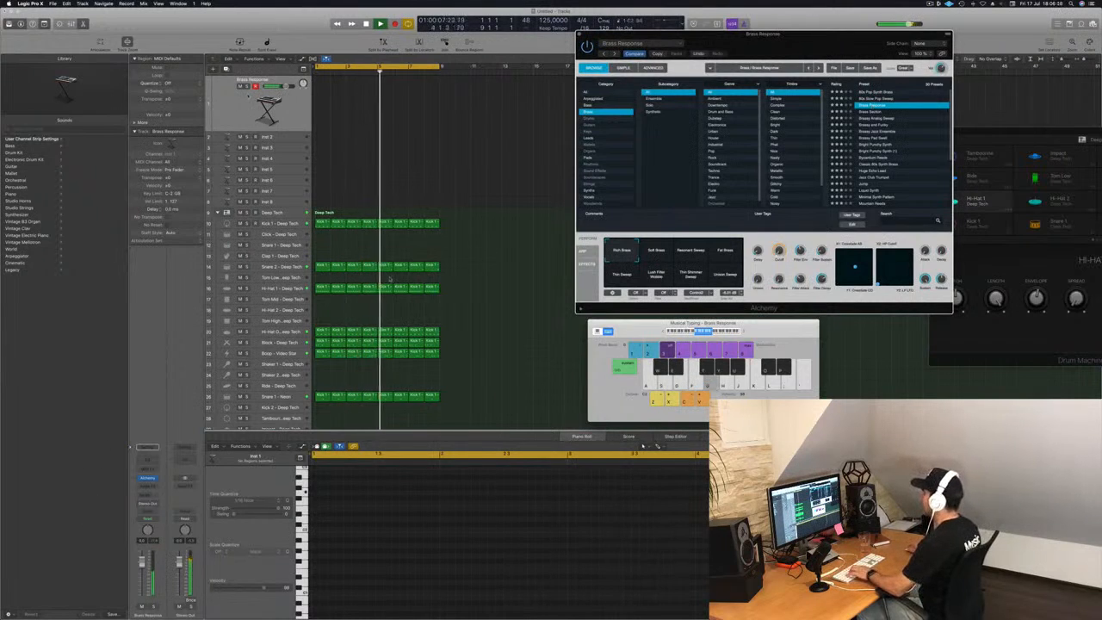
{"action": "left_click", "coordinate": [881, 112]}
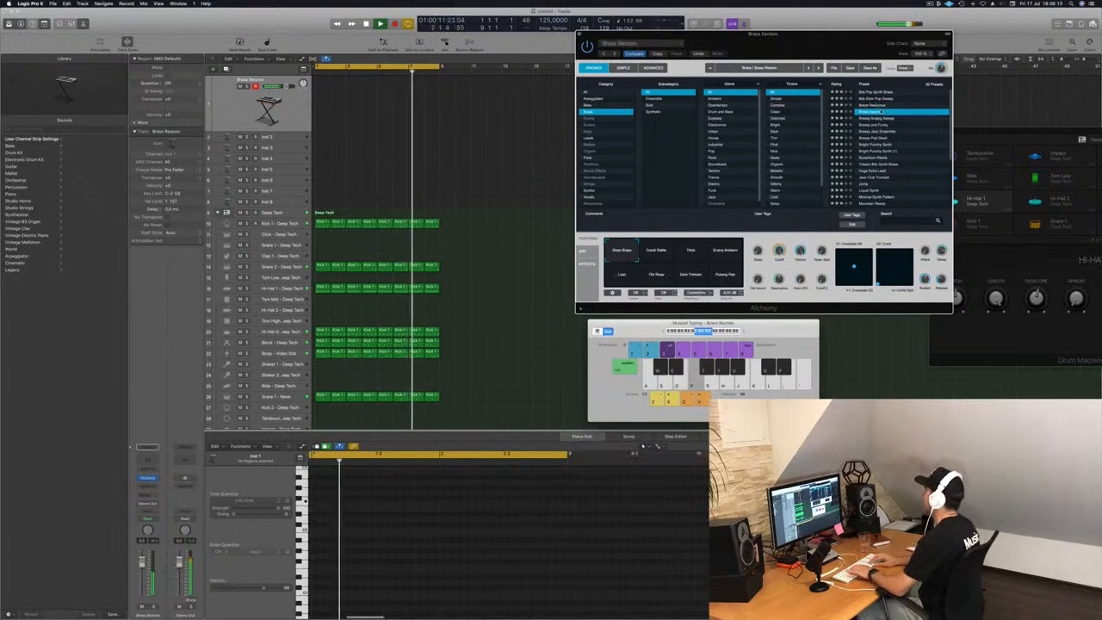
{"action": "key", "text": "Down"}
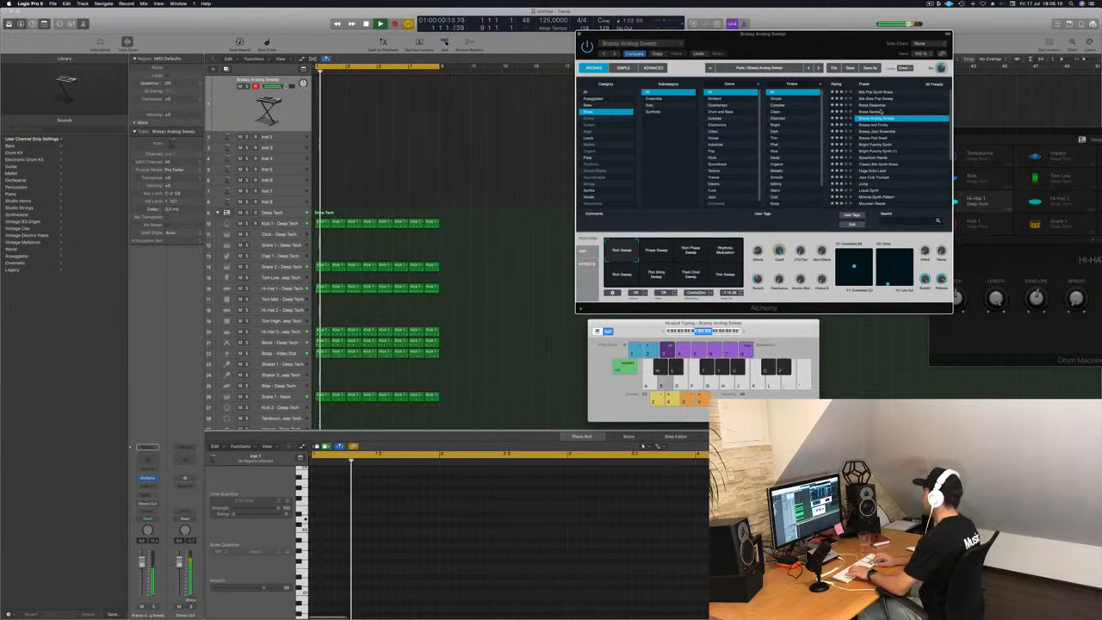
{"action": "key", "text": "Down"}
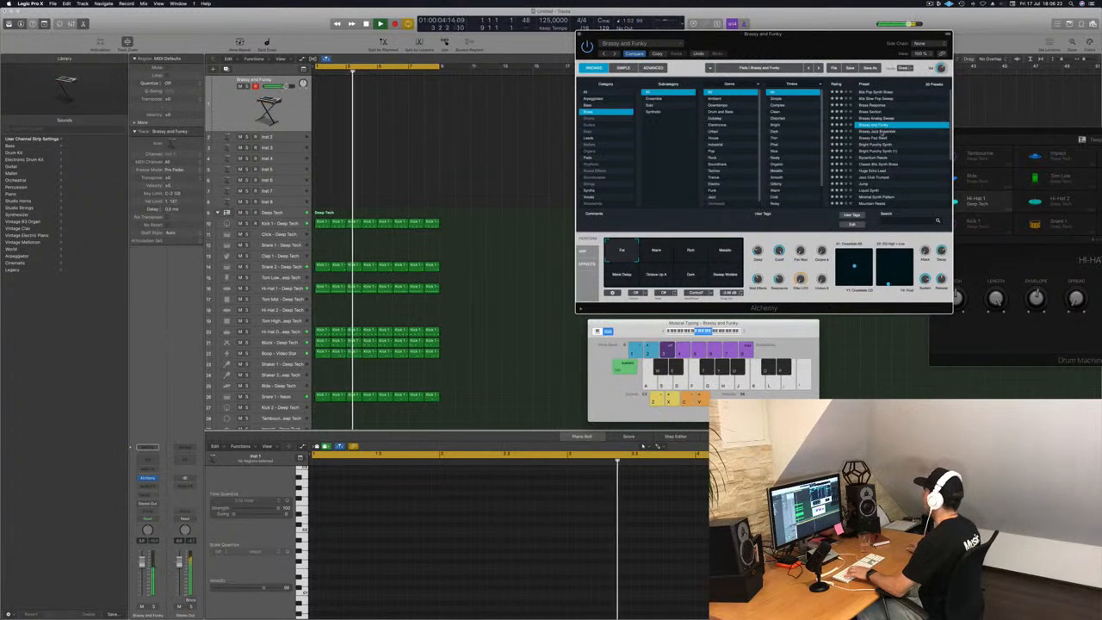
{"action": "key", "text": "Down"}
{"action": "key", "text": "Down"}
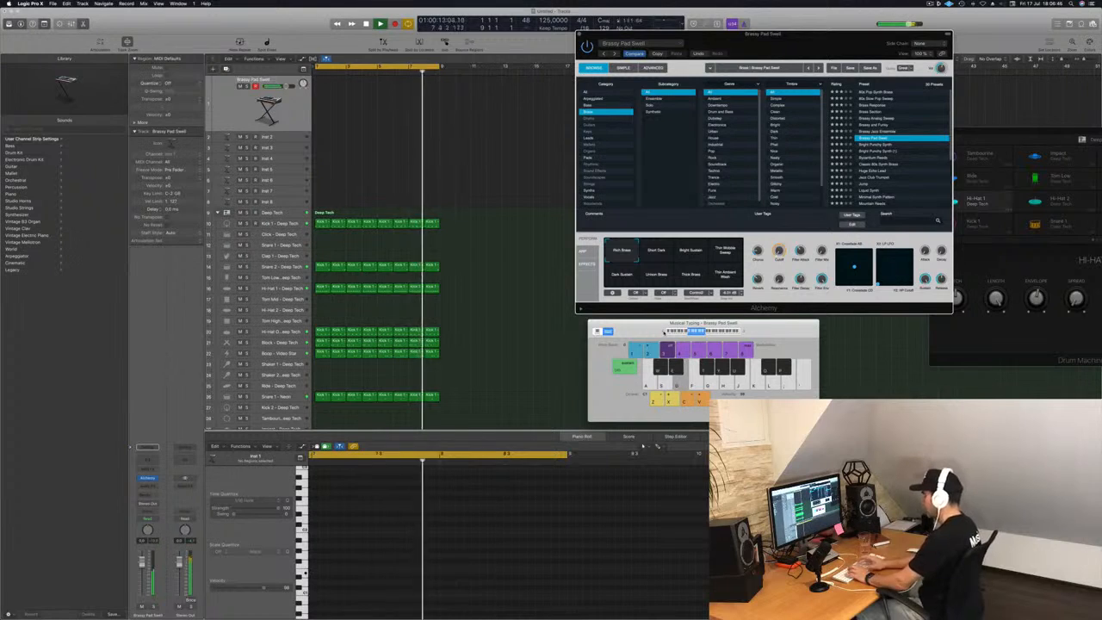
Record a four-note Brassy Pad Swell line over the drum loop, quantize the region to 1/16 notes and play it back.
{"action": "key", "text": "r"}
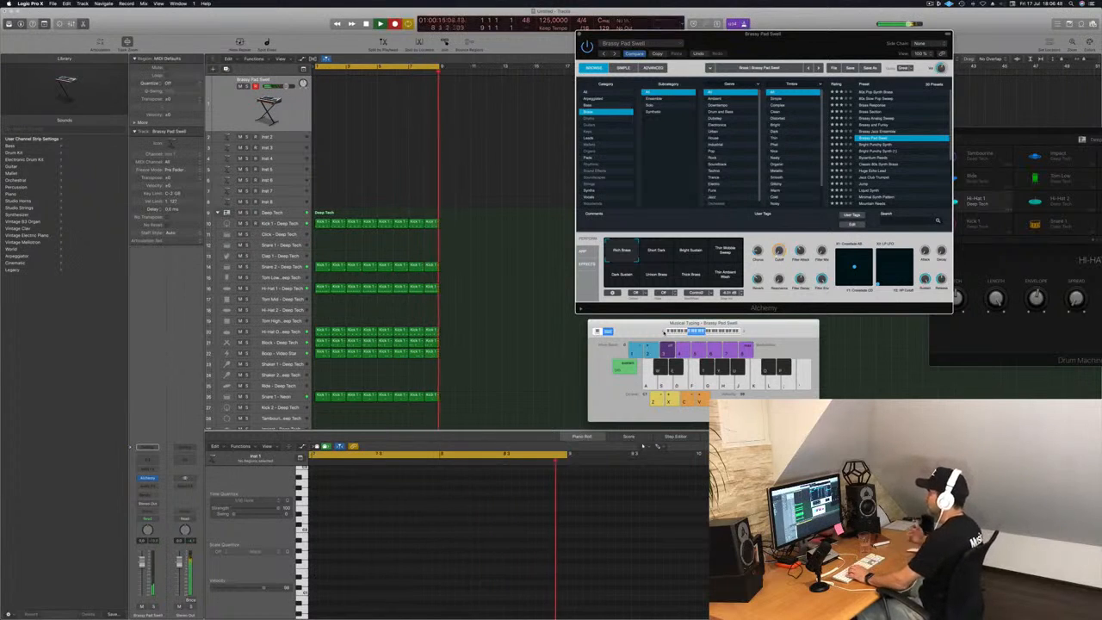
{"action": "key", "text": "d"}
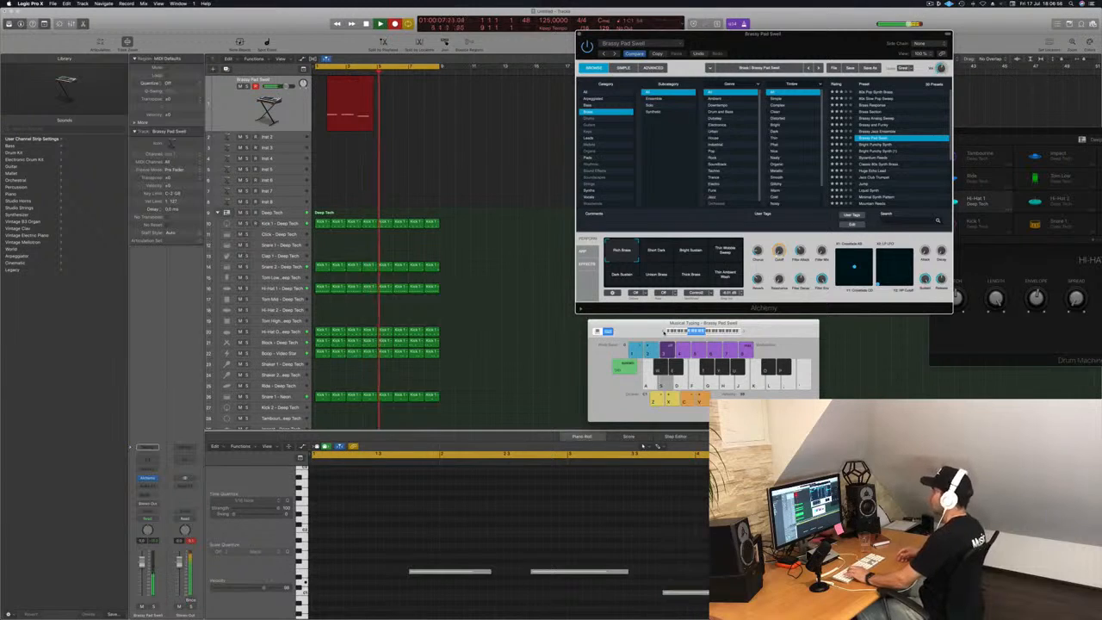
{"action": "key", "text": "space"}
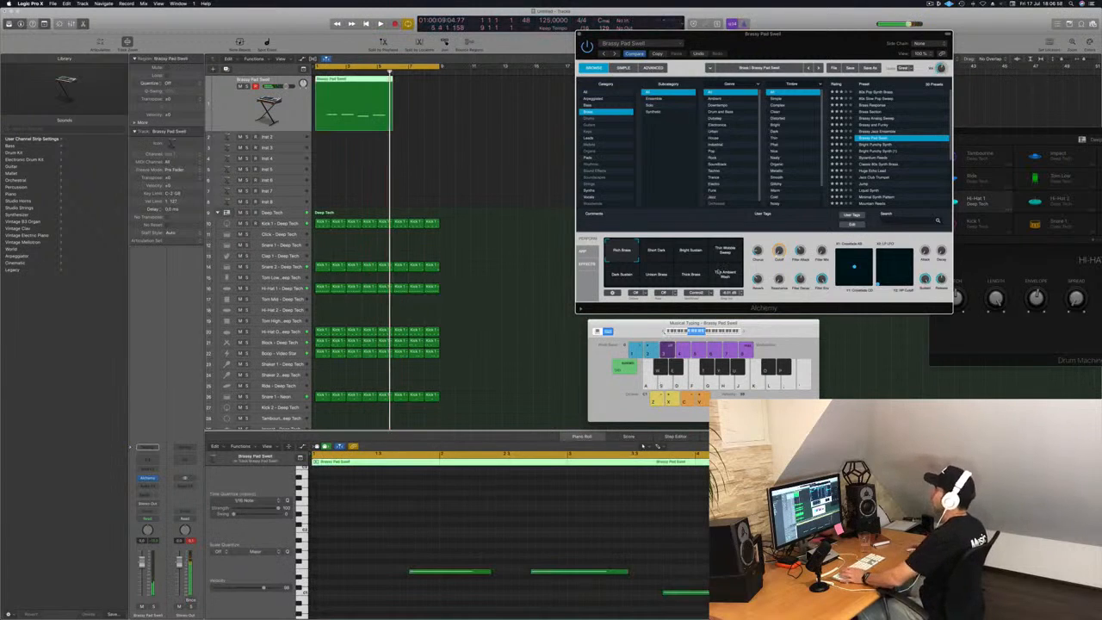
{"action": "key", "text": "super+Left"}
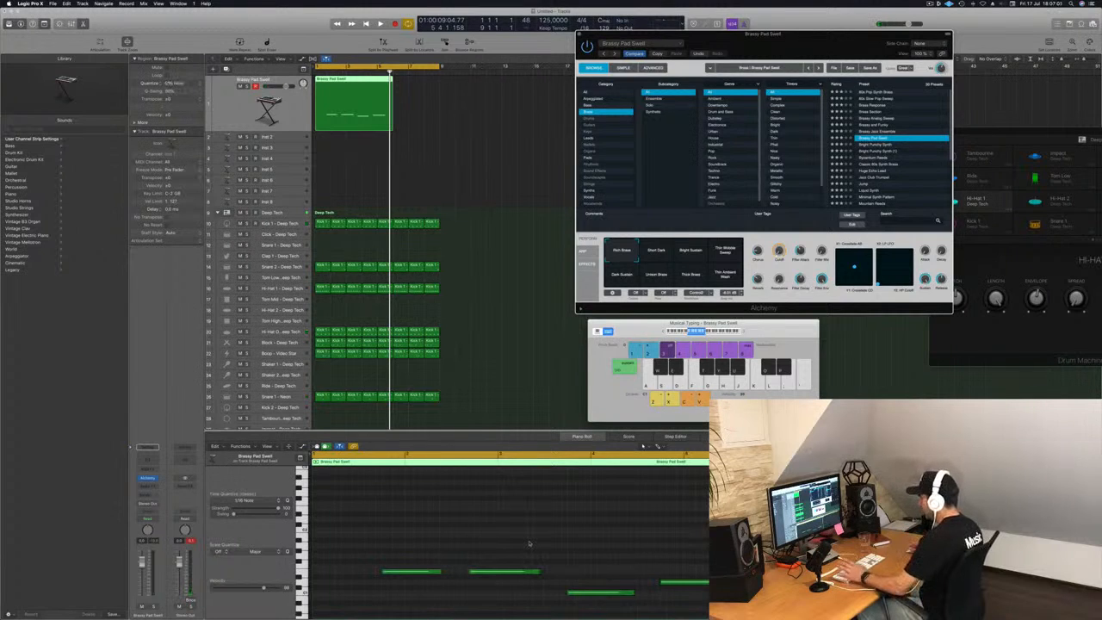
{"action": "key", "text": "space"}
{"action": "scroll", "coordinate": [521, 542], "scroll_direction": "down", "scroll_amount": 1}
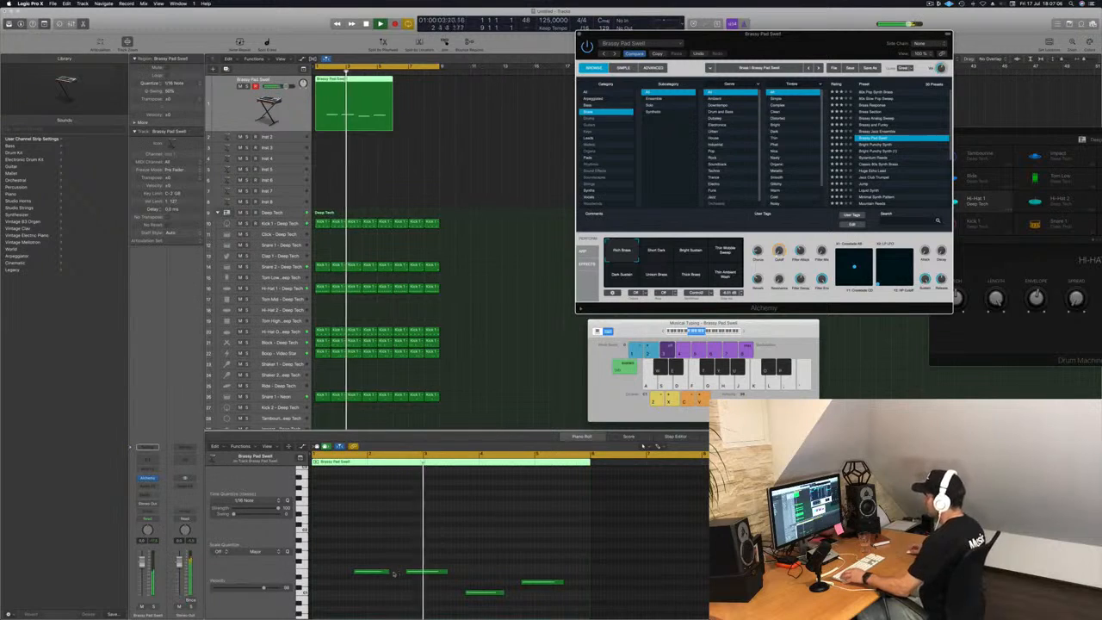
Shift the second recorded brass note slightly to the right and lengthen the first note in the Piano Roll.
{"action": "left_click", "coordinate": [431, 572]}
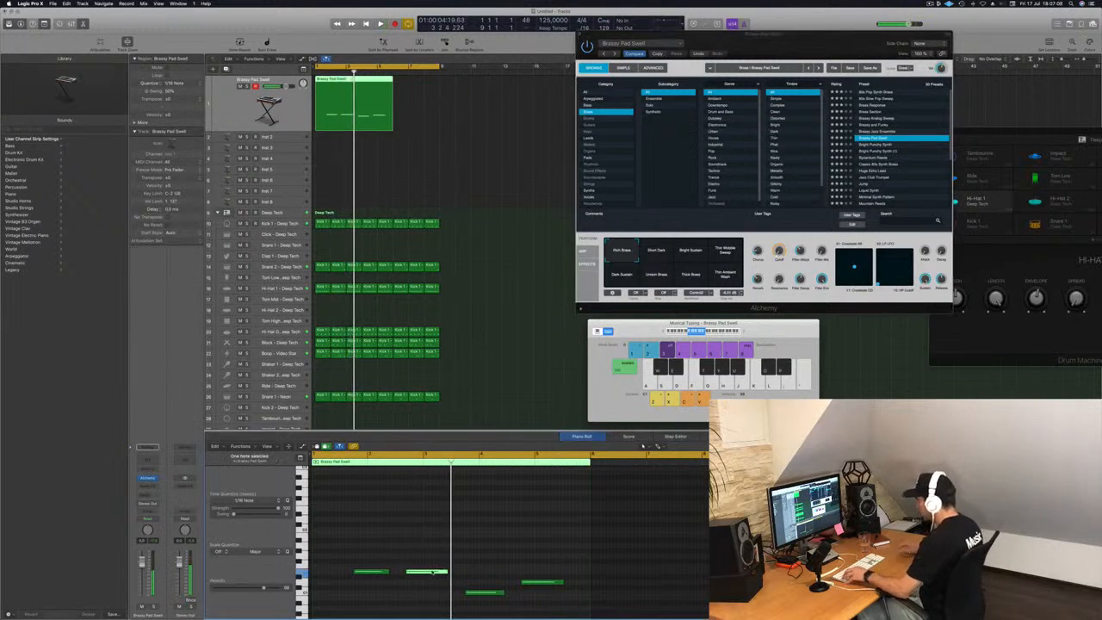
{"action": "key", "text": "space"}
{"action": "left_click", "coordinate": [424, 572]}
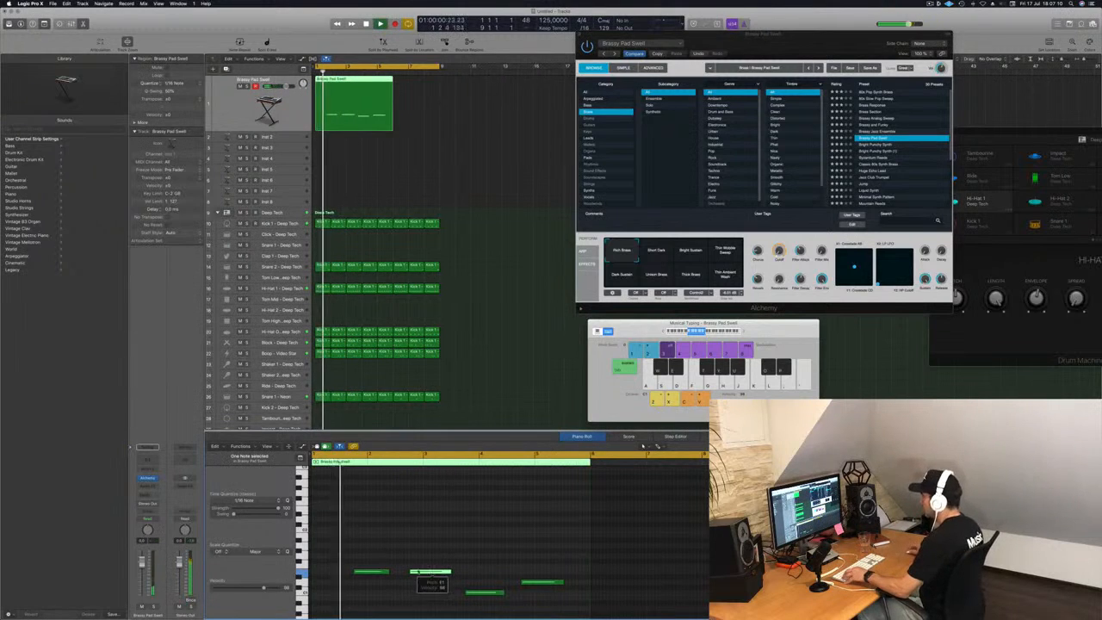
{"action": "left_click", "coordinate": [389, 571]}
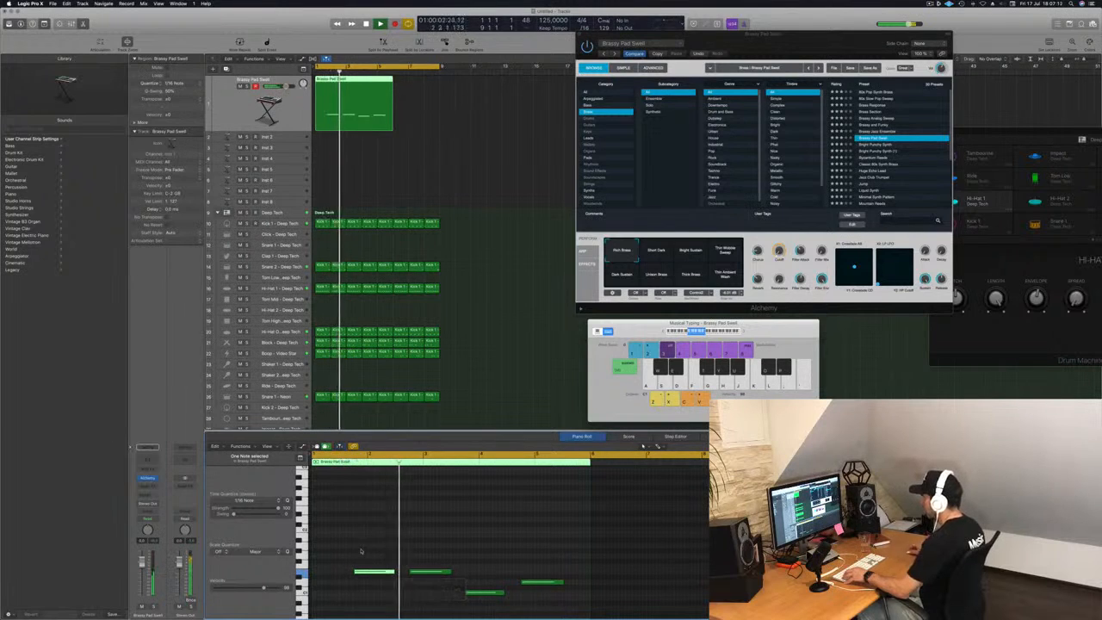
{"action": "key", "text": "Return"}
{"action": "key", "text": "super+Right"}
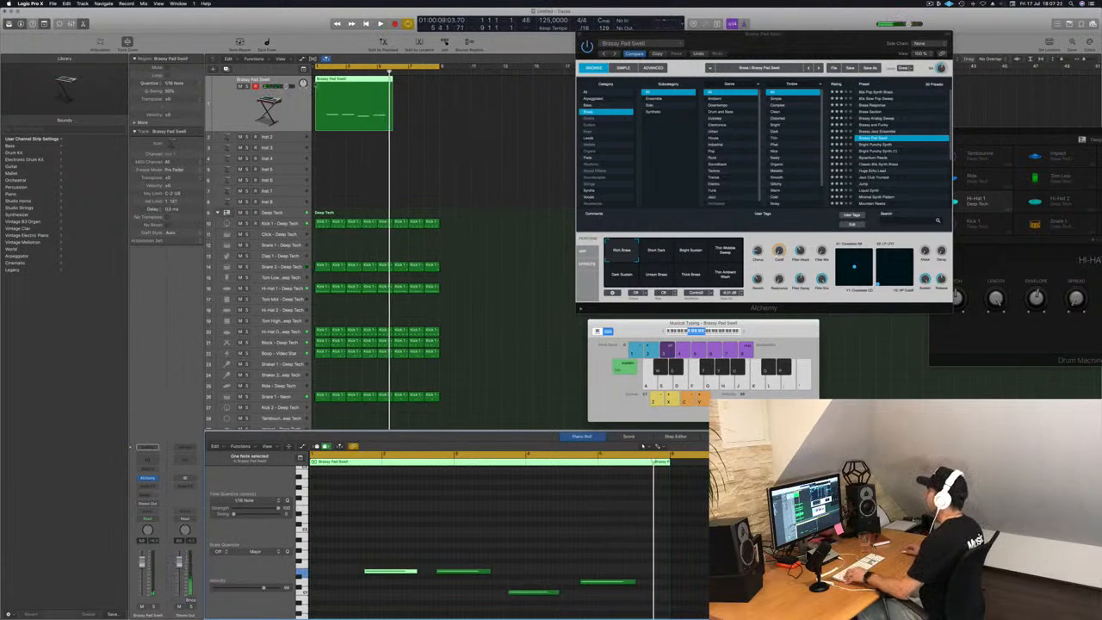
Remove the empty section before the first note of the Brassy Pad Swell region and place a copy of the region four bars after it.
{"action": "left_click_drag", "start_coordinate": [316, 127], "coordinate": [320, 87]}
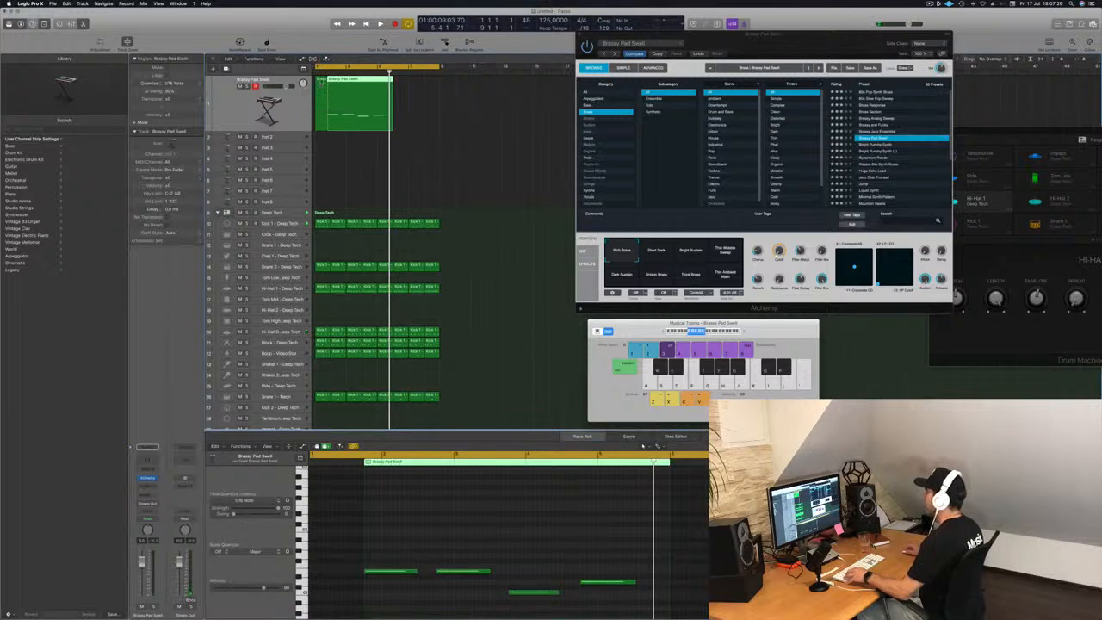
{"action": "left_click", "coordinate": [321, 83]}
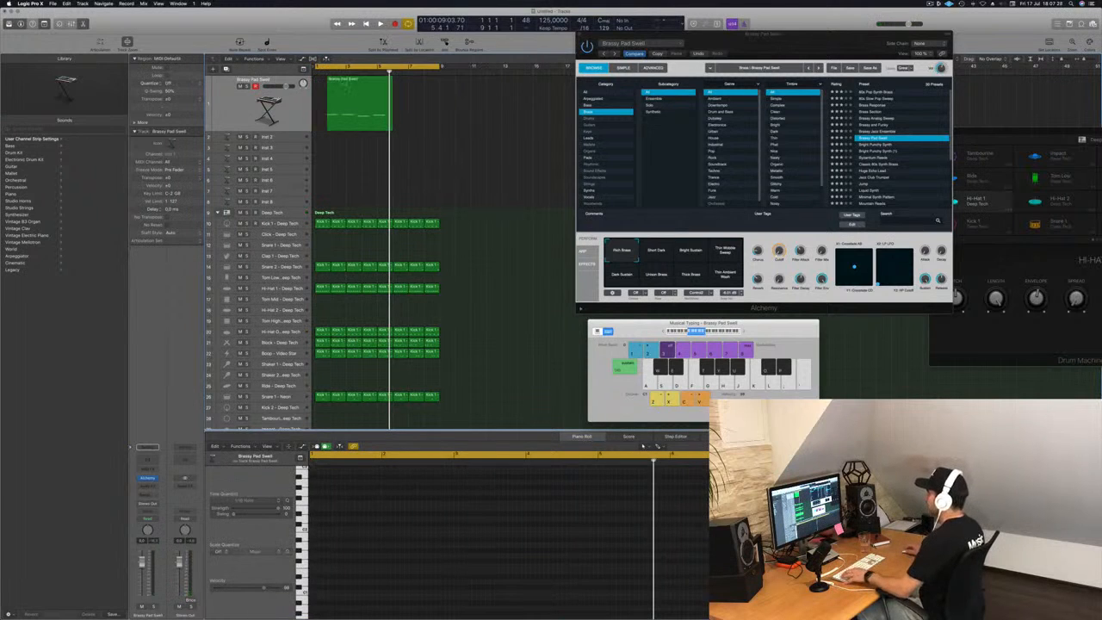
{"action": "scroll", "coordinate": [346, 86], "scroll_direction": "up", "scroll_amount": 3}
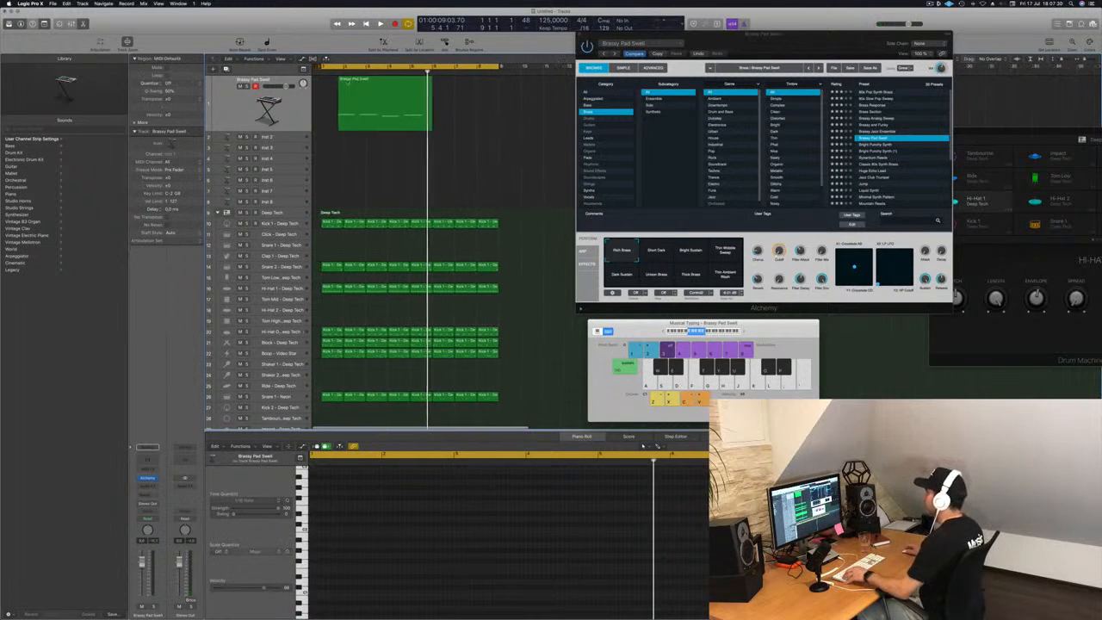
{"action": "left_click", "coordinate": [348, 79]}
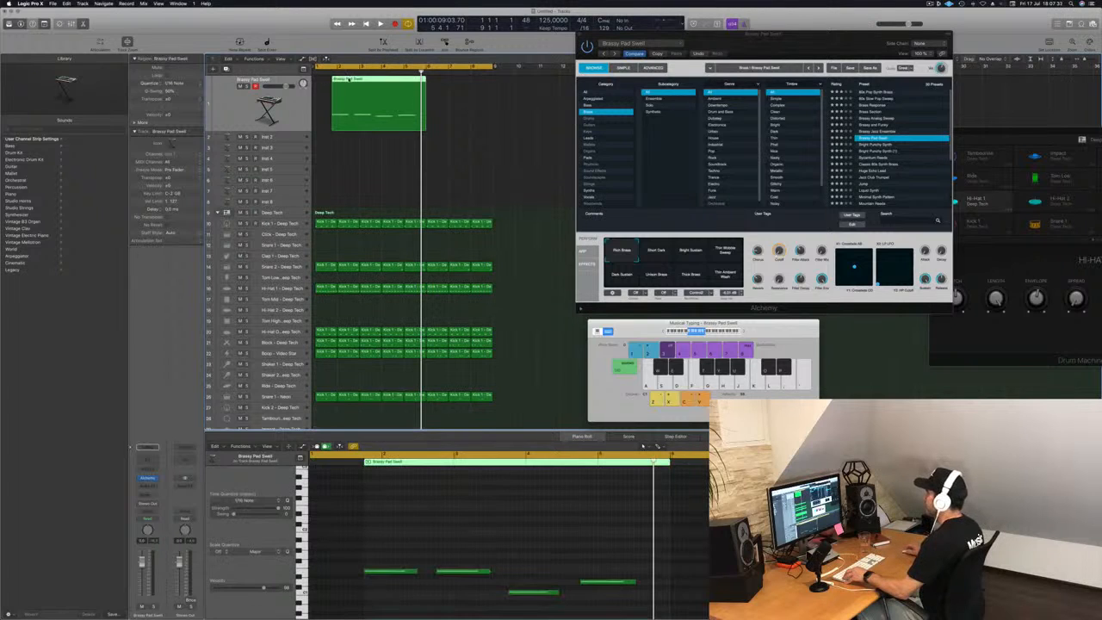
{"action": "left_click_drag", "start_coordinate": [357, 83], "coordinate": [439, 86]}
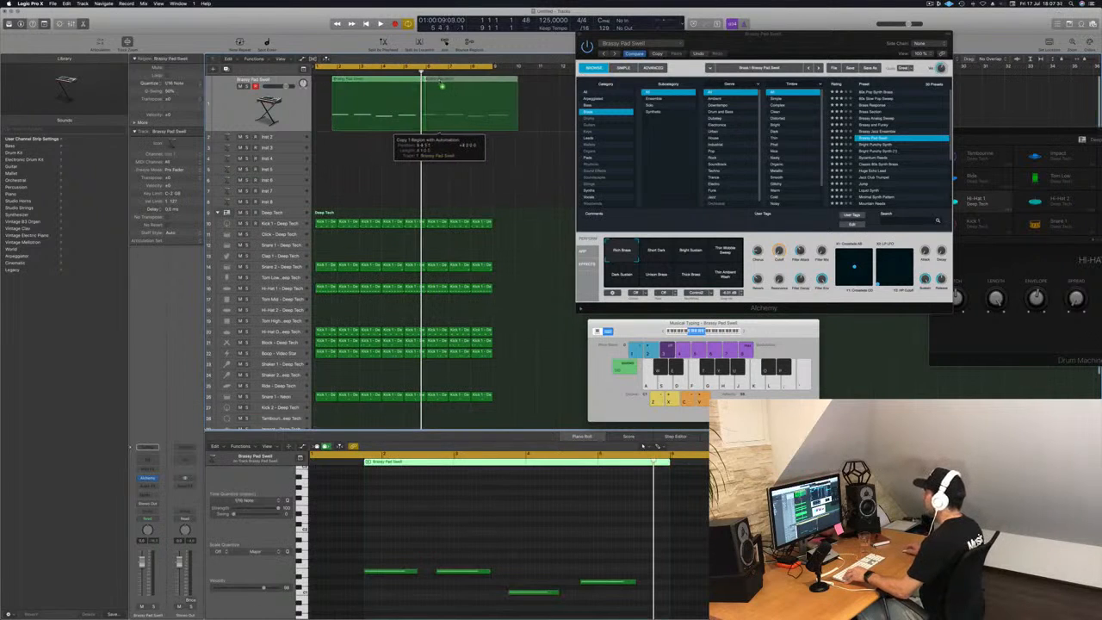
{"action": "left_click_drag", "start_coordinate": [439, 86], "coordinate": [439, 86]}
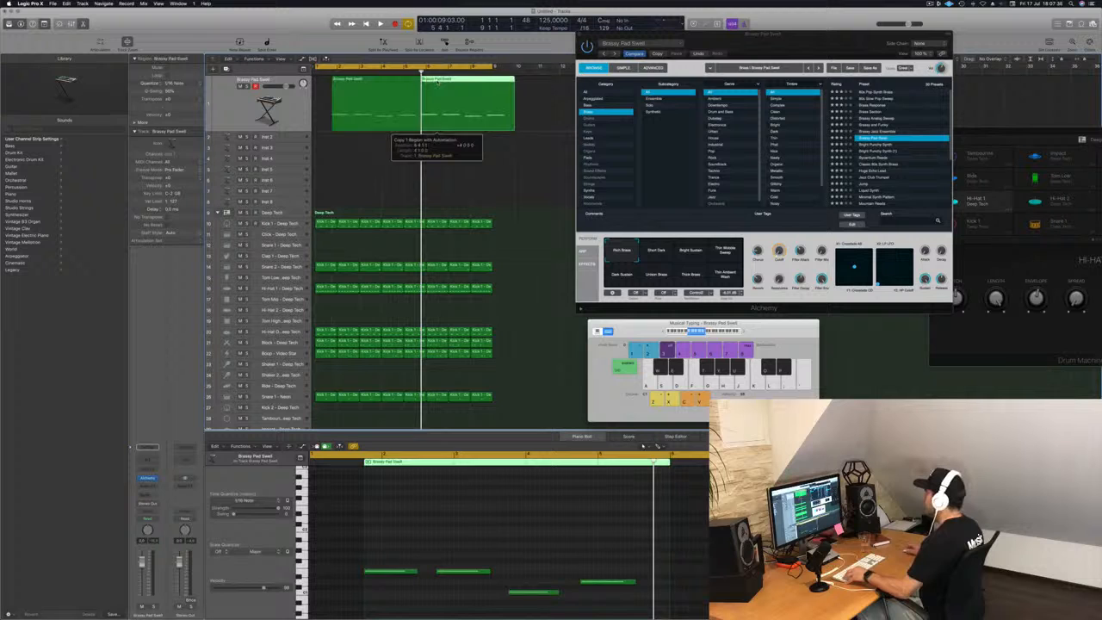
Listen to both Brassy Pad Swell regions together with the Deep Tech drums from the beginning, checking each track in turn.
{"action": "key", "text": "Return"}
{"action": "key", "text": "space"}
{"action": "scroll", "coordinate": [390, 171], "scroll_direction": "left", "scroll_amount": 2}
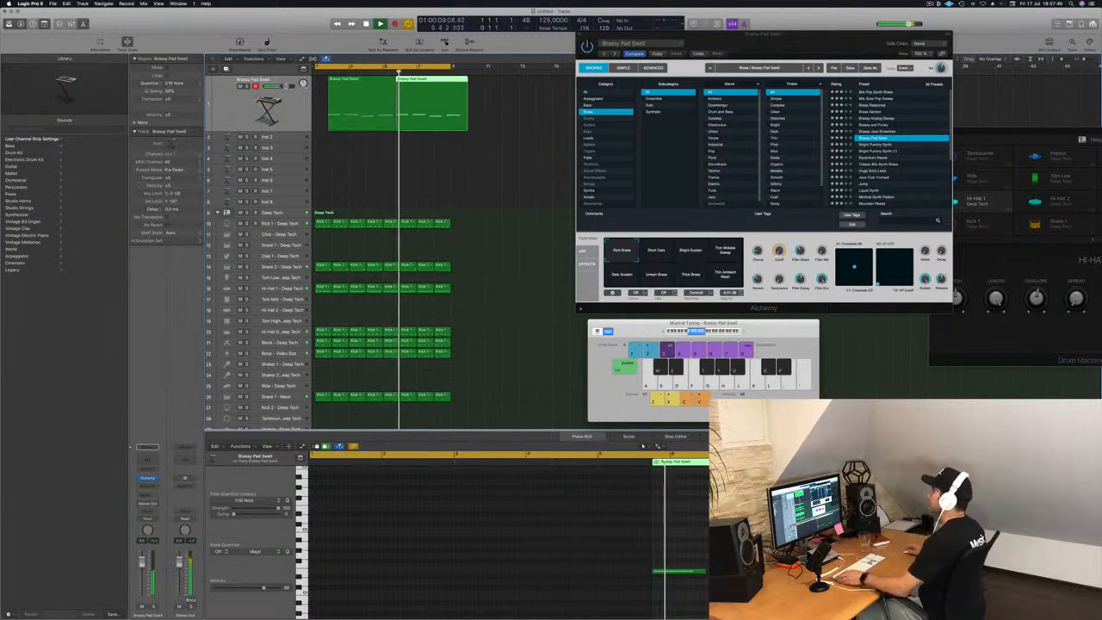
{"action": "key", "text": "space"}
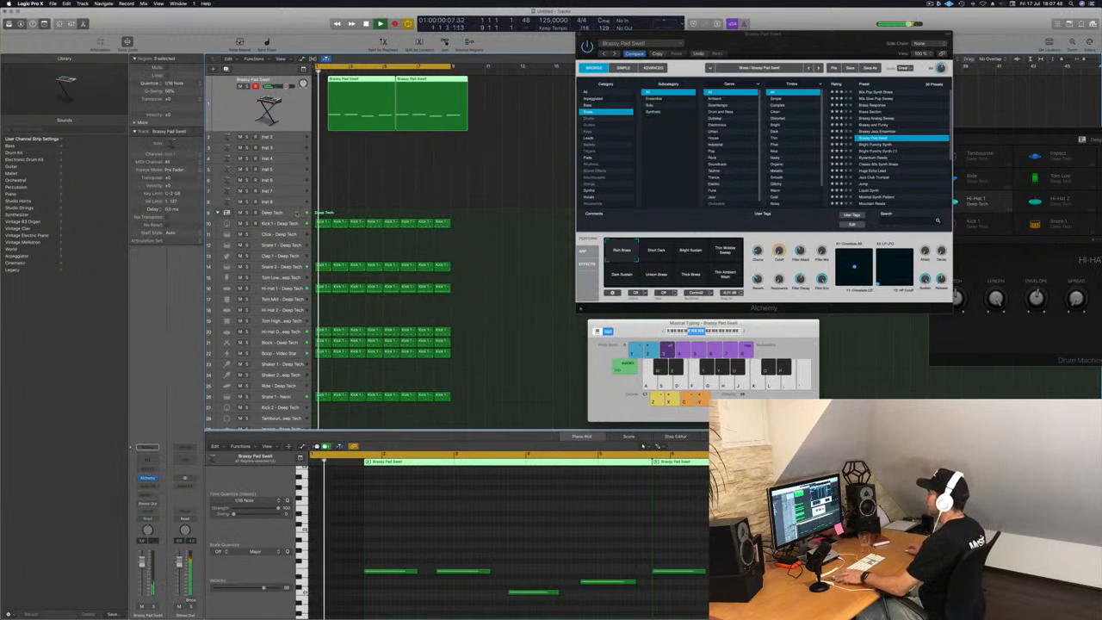
{"action": "left_click", "coordinate": [305, 214]}
{"action": "key", "text": "space"}
{"action": "key", "text": "space"}
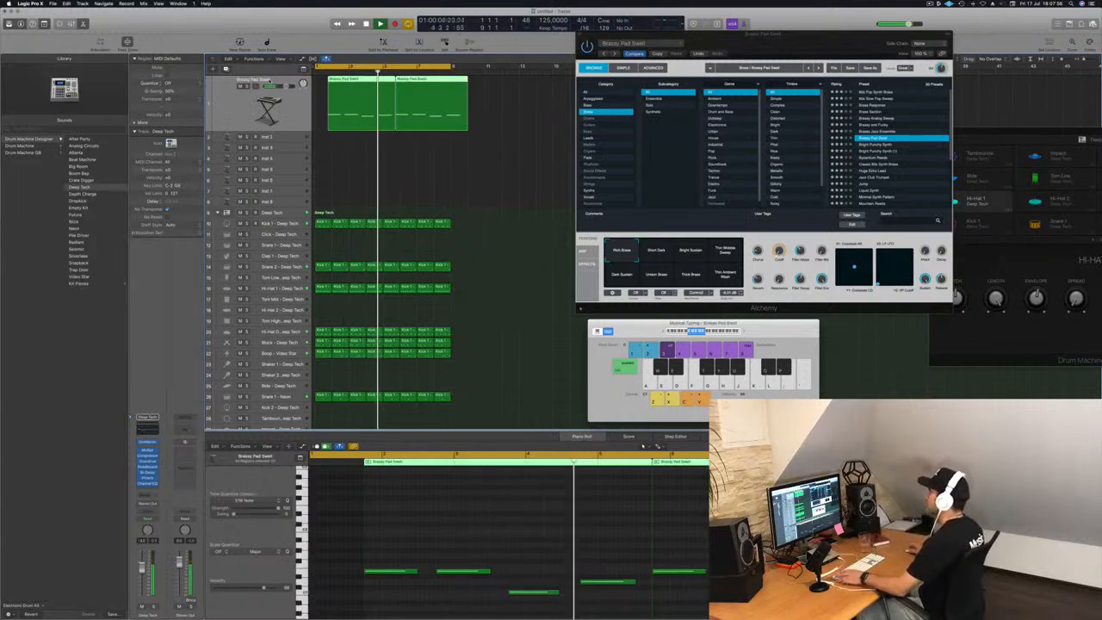
{"action": "left_click", "coordinate": [272, 81]}
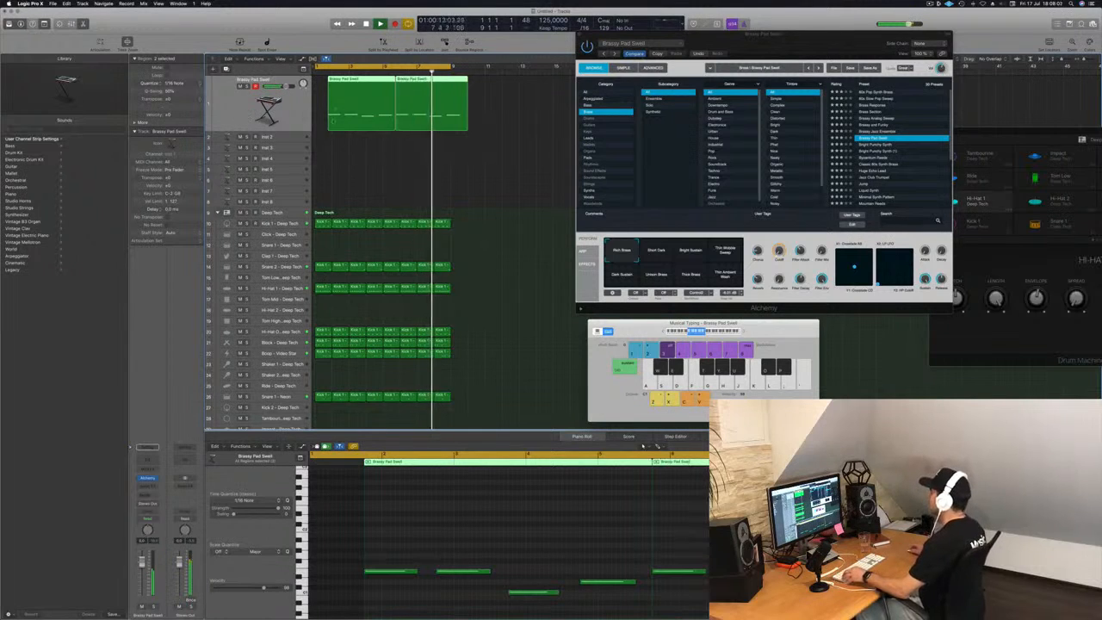
Select the Inst 2 track and split the second Brassy Pad Swell region at bar 9, splitting any notes that cross the cut.
{"action": "left_click", "coordinate": [290, 137]}
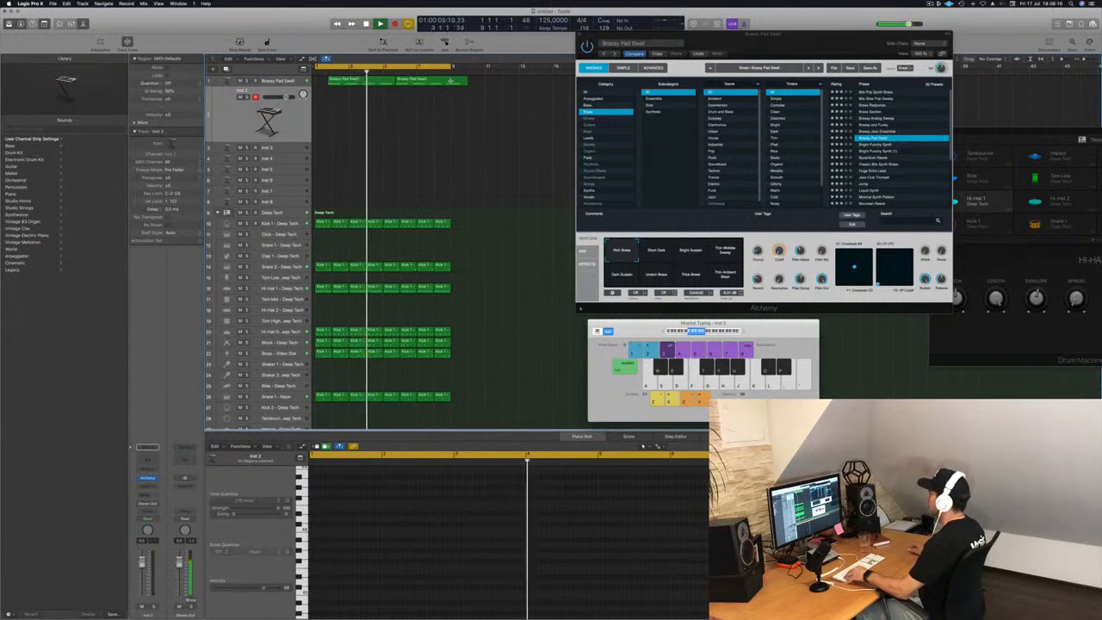
{"action": "left_click", "coordinate": [450, 80]}
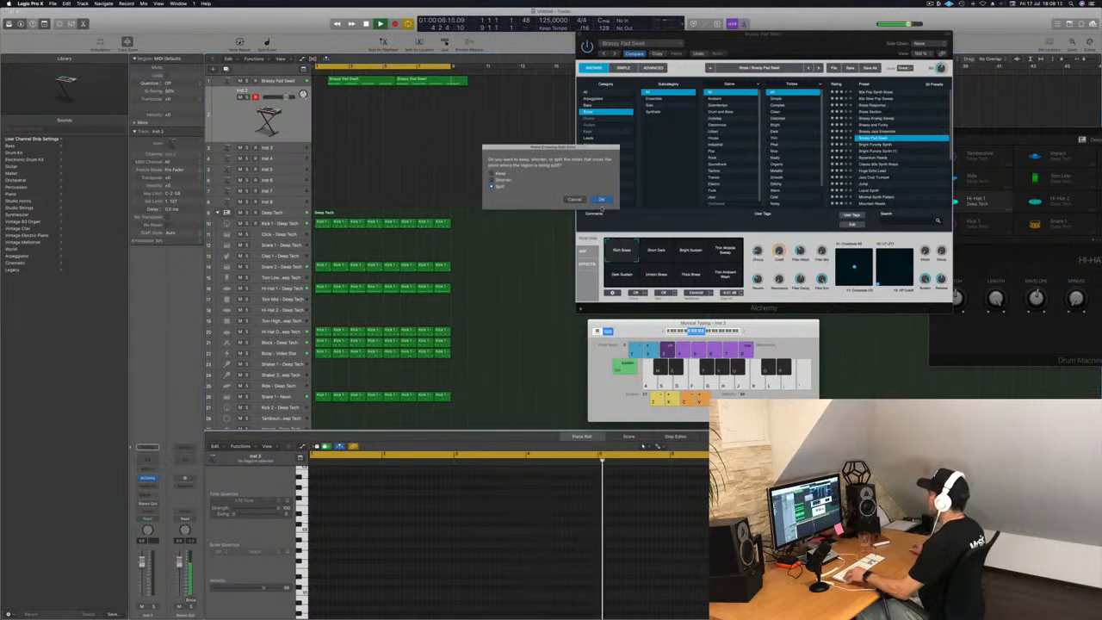
{"action": "key", "text": "Return"}
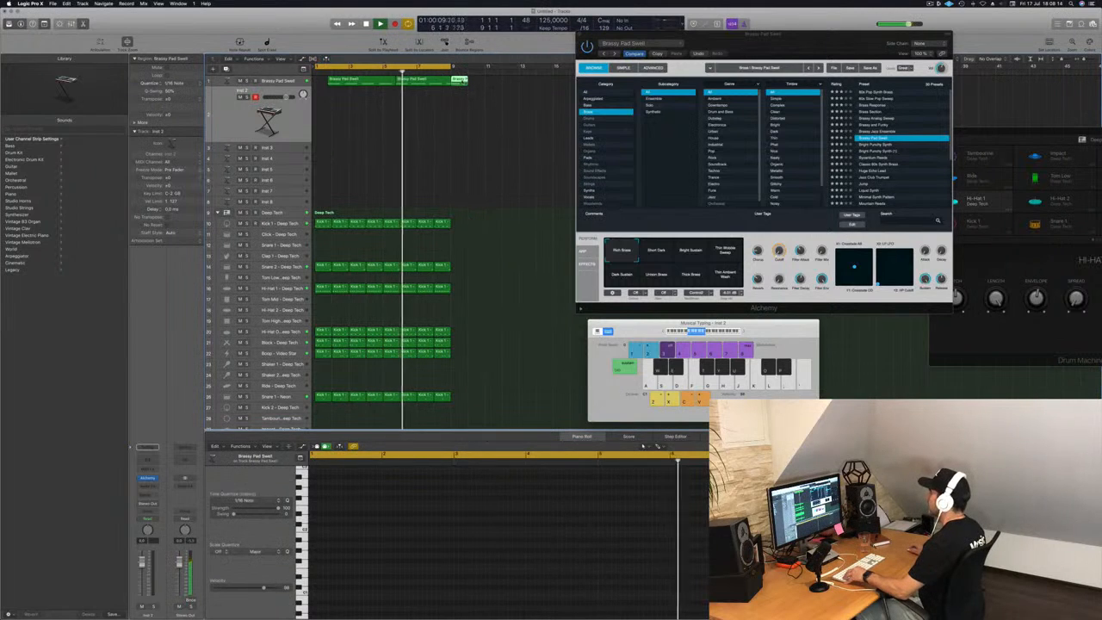
Try placing a copy of the Brassy Pad Swell piece beyond bar 9 at the start of bar 1.
{"action": "left_click_drag", "start_coordinate": [347, 81], "coordinate": [323, 80]}
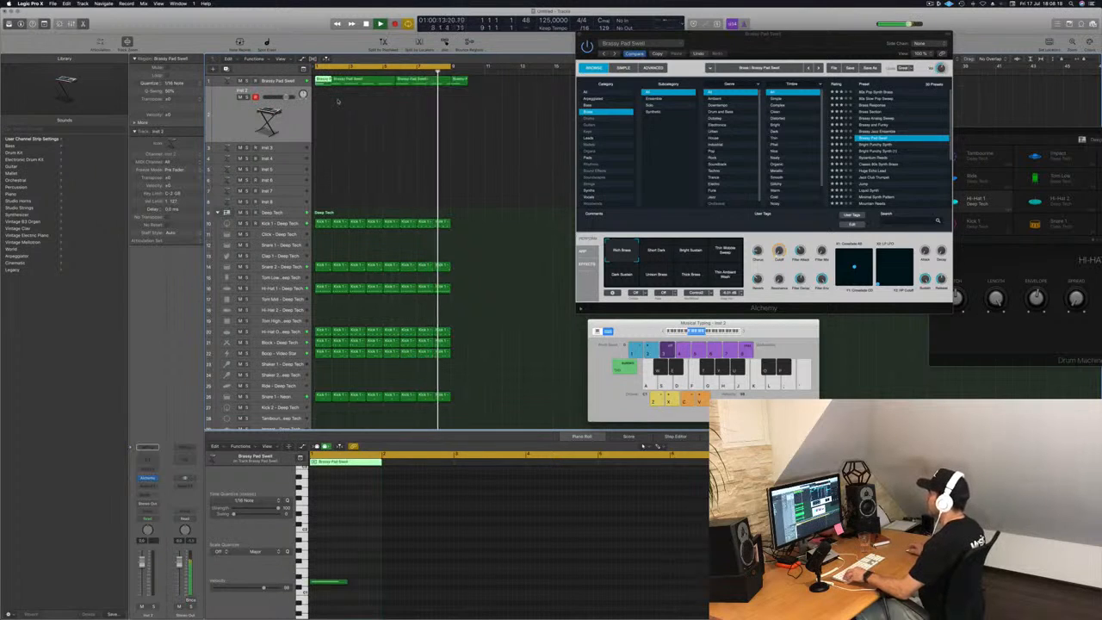
{"action": "key", "text": "super+Right"}
{"action": "key", "text": "super+Right"}
{"action": "key", "text": "super+Right"}
{"action": "key", "text": "super+Right"}
{"action": "key", "text": "super+Right"}
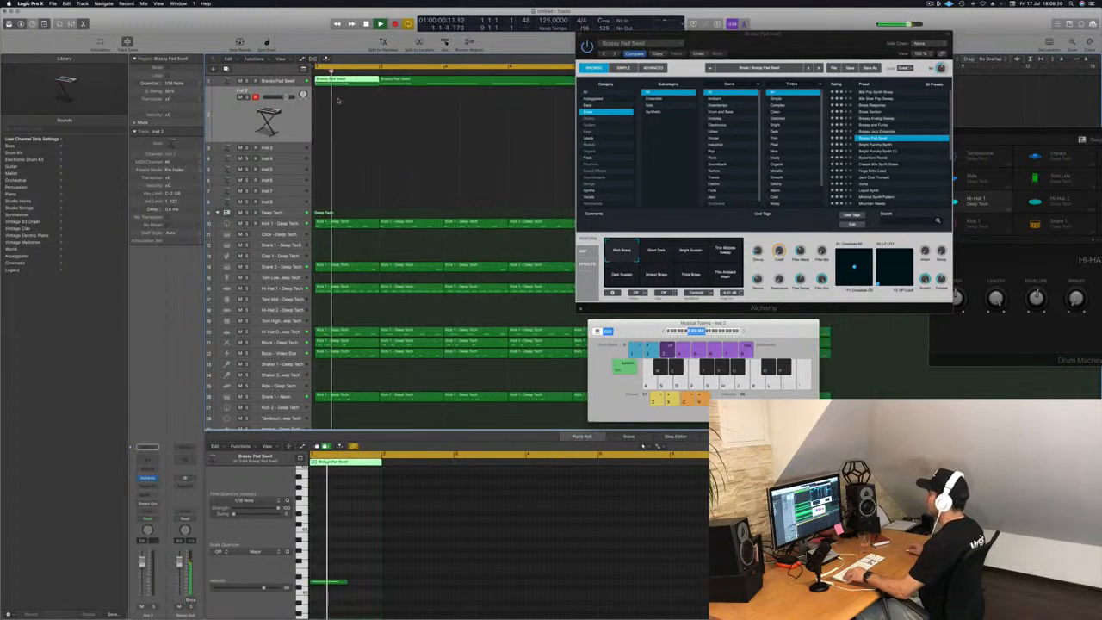
{"action": "key", "text": "super+Left"}
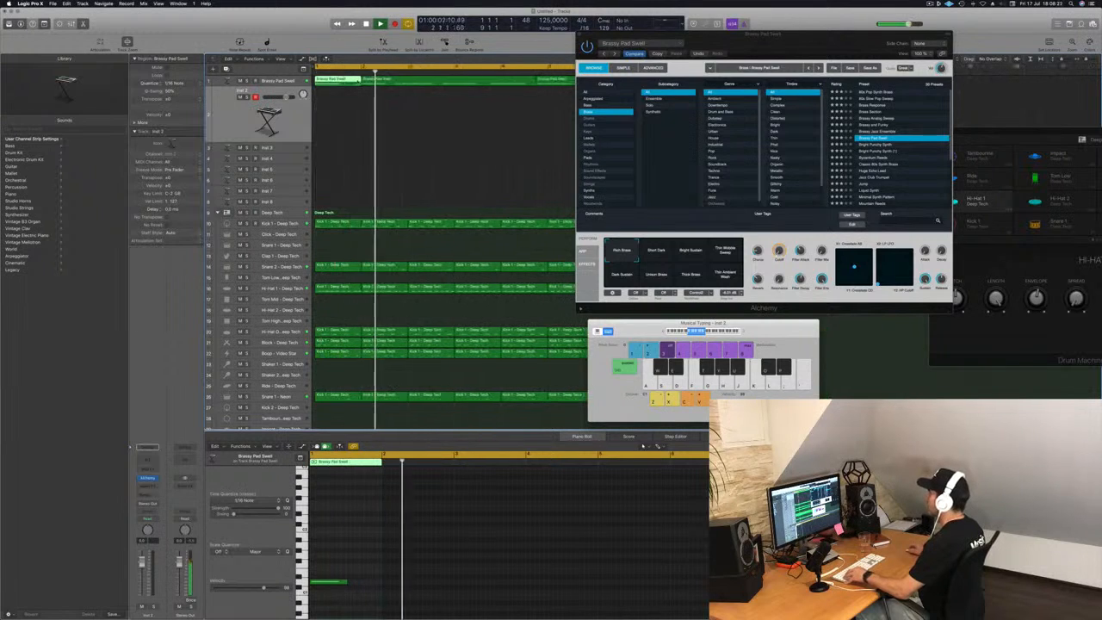
Split the Brassy Pad Swell piece beyond bar 9 into two parts near its middle.
{"action": "key", "text": "super+Left"}
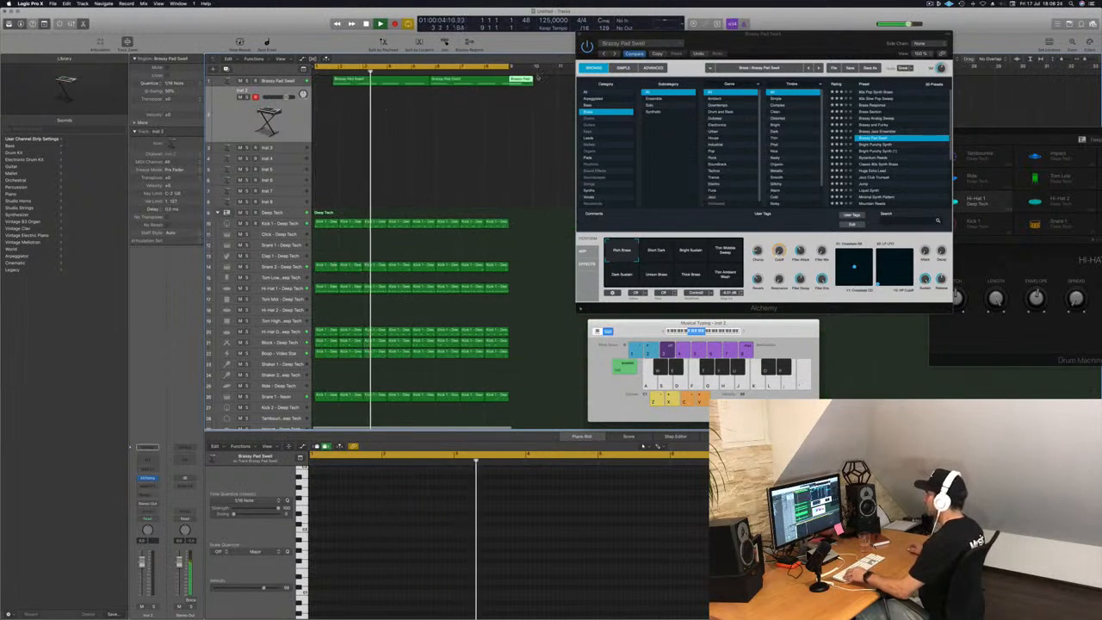
{"action": "left_click", "coordinate": [522, 79]}
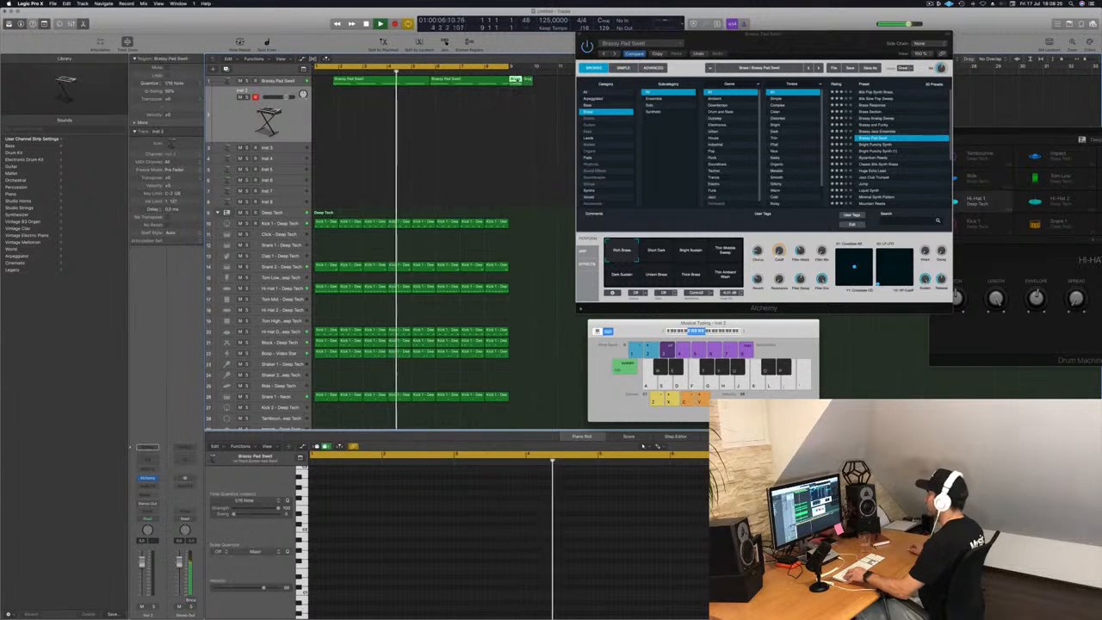
Copy the first part of the split Brassy Pad Swell piece beyond bar 9 to the start of bar 1.
{"action": "left_click_drag", "start_coordinate": [517, 80], "coordinate": [322, 80]}
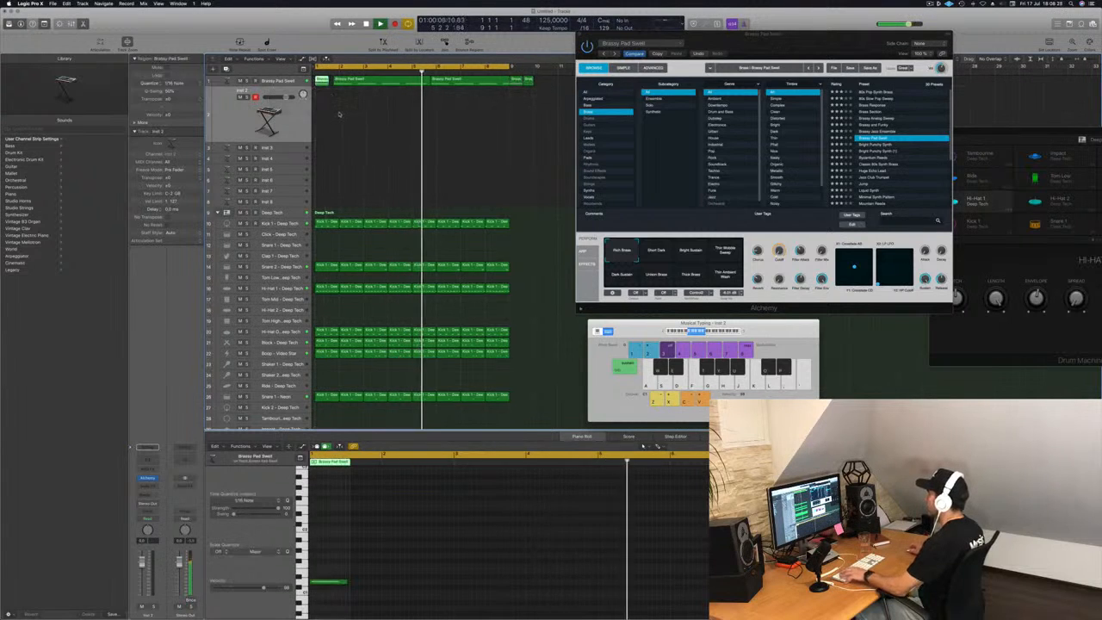
{"action": "key", "text": "space"}
{"action": "key", "text": "super+Left"}
{"action": "key", "text": "super+Left"}
{"action": "key", "text": "super+Right"}
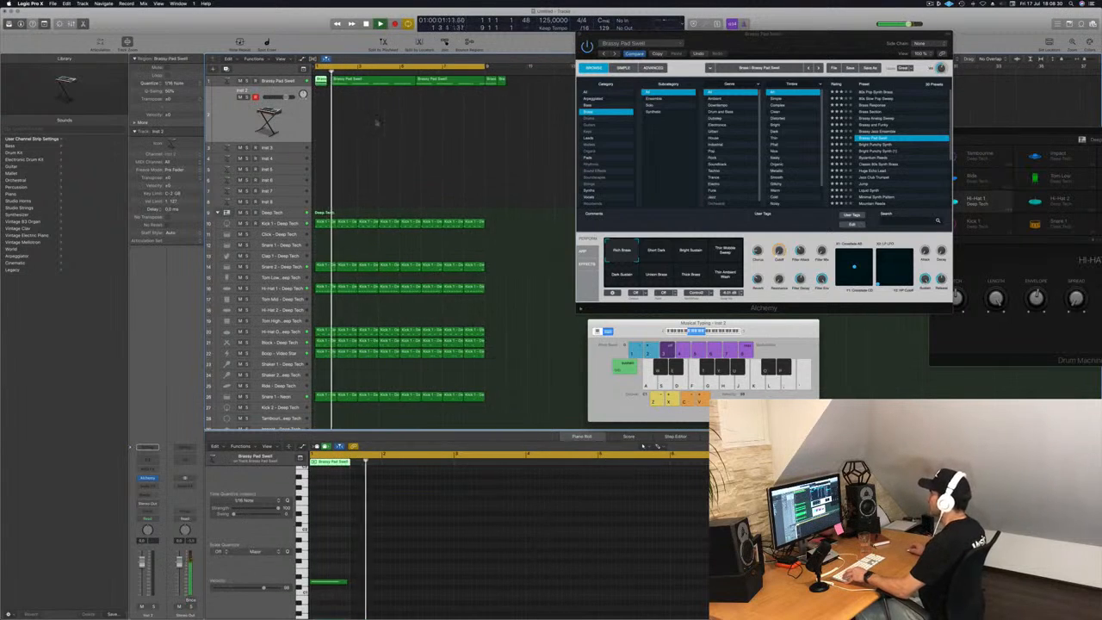
Delete the two leftover Brassy Pad Swell pieces beyond bar 9.
{"action": "left_click", "coordinate": [500, 81]}
{"action": "left_click_drag", "start_coordinate": [501, 88], "coordinate": [494, 88]}
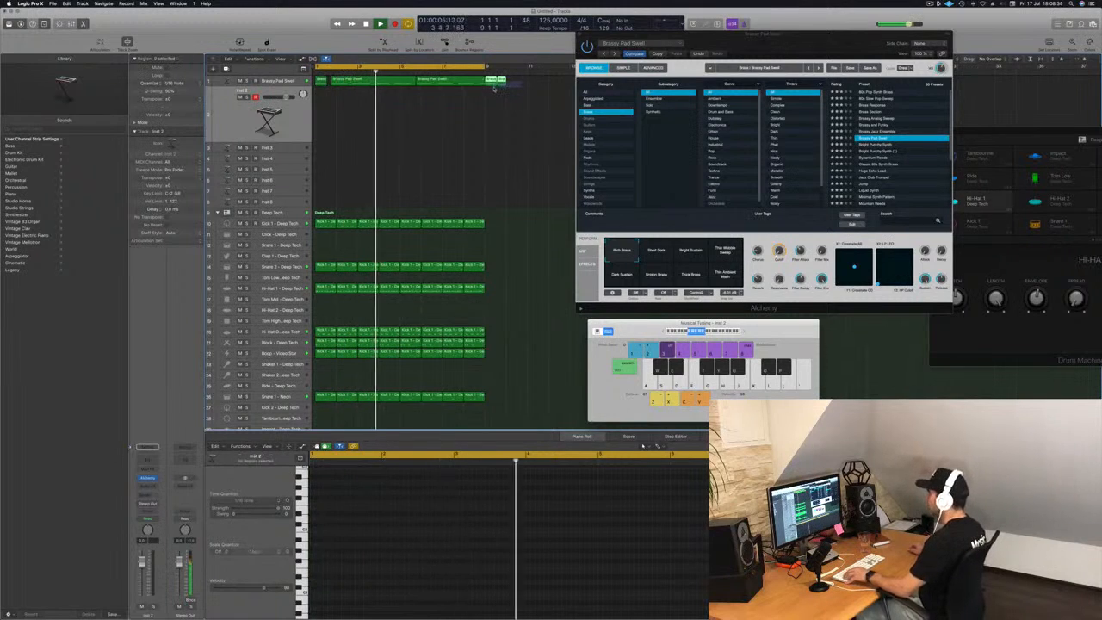
{"action": "key", "text": "Delete"}
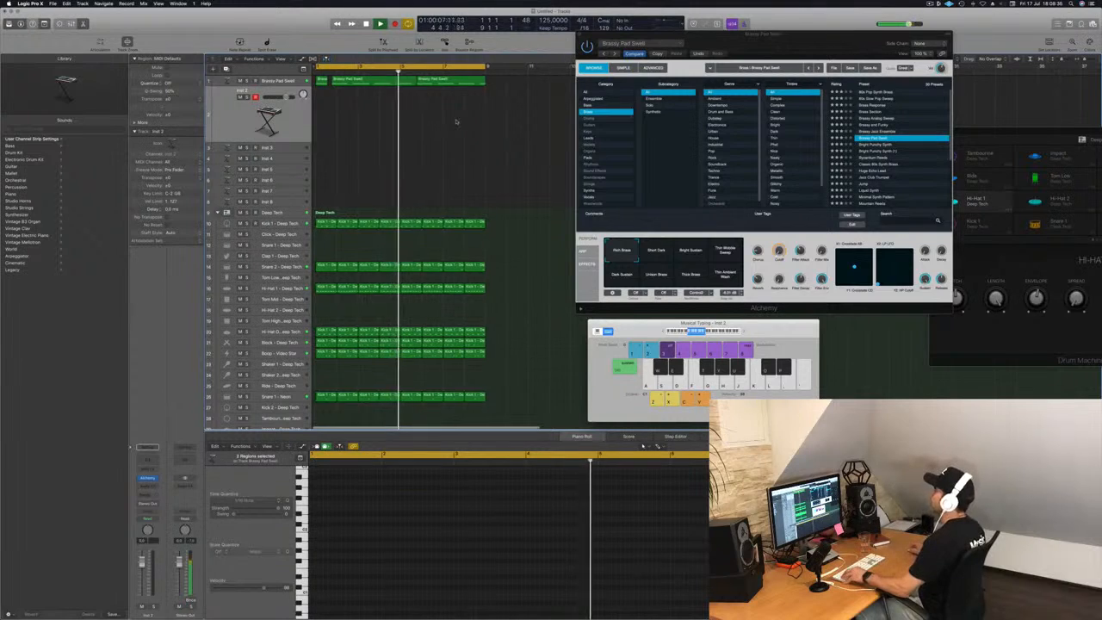
Play the Brassy Pad Swell track from the beginning and audition its Alchemy sound variations, from Short Dark through Thin Ambient Wash.
{"action": "left_click", "coordinate": [291, 81]}
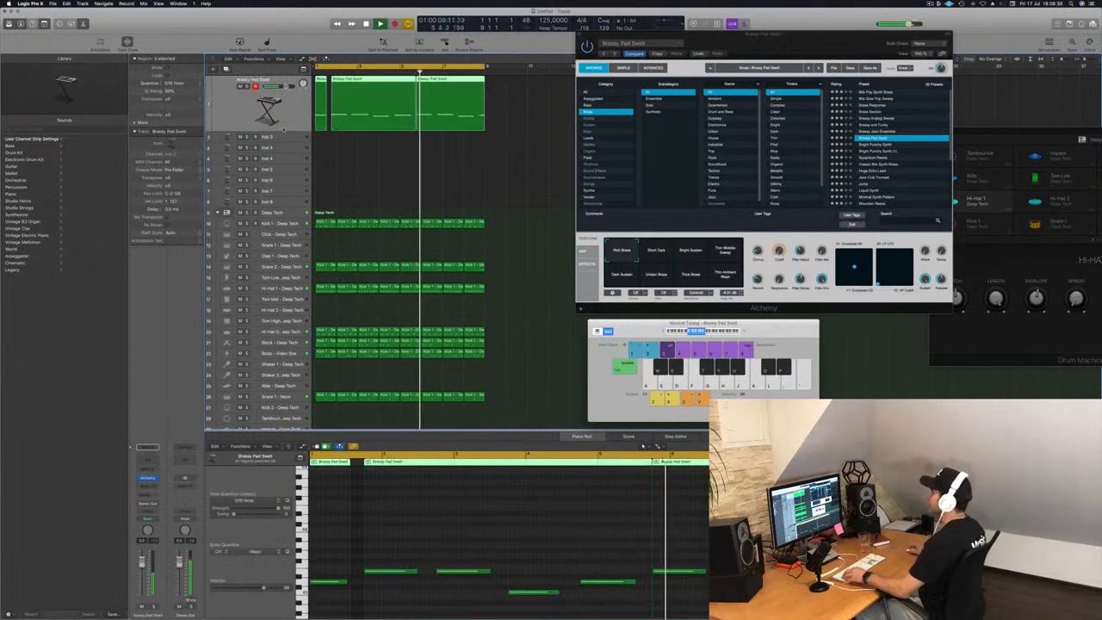
{"action": "key", "text": "Return"}
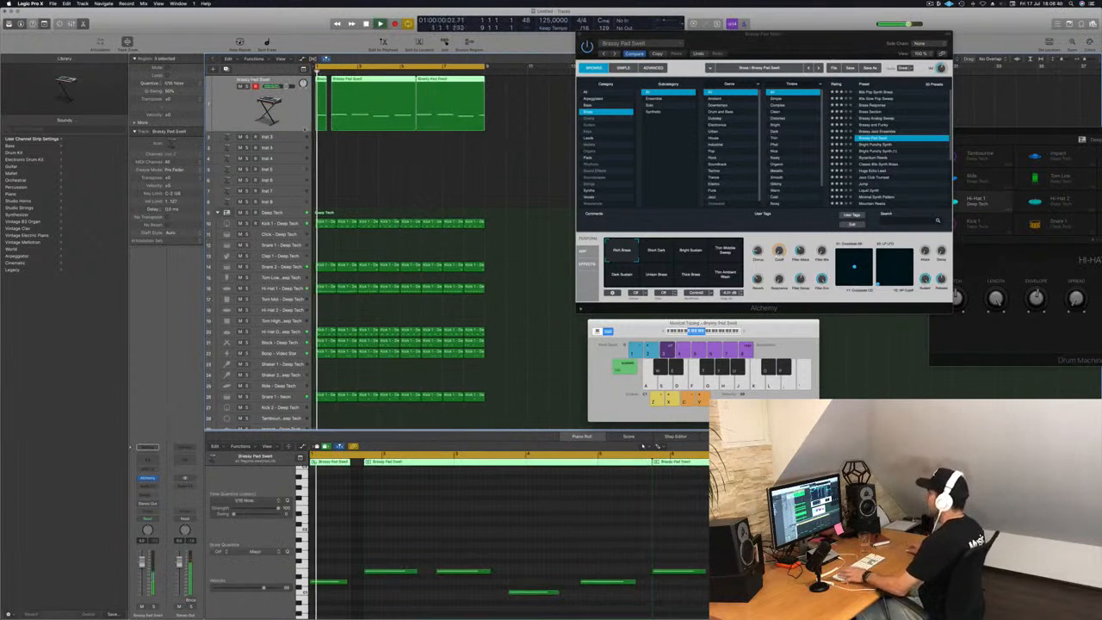
{"action": "left_click", "coordinate": [656, 252]}
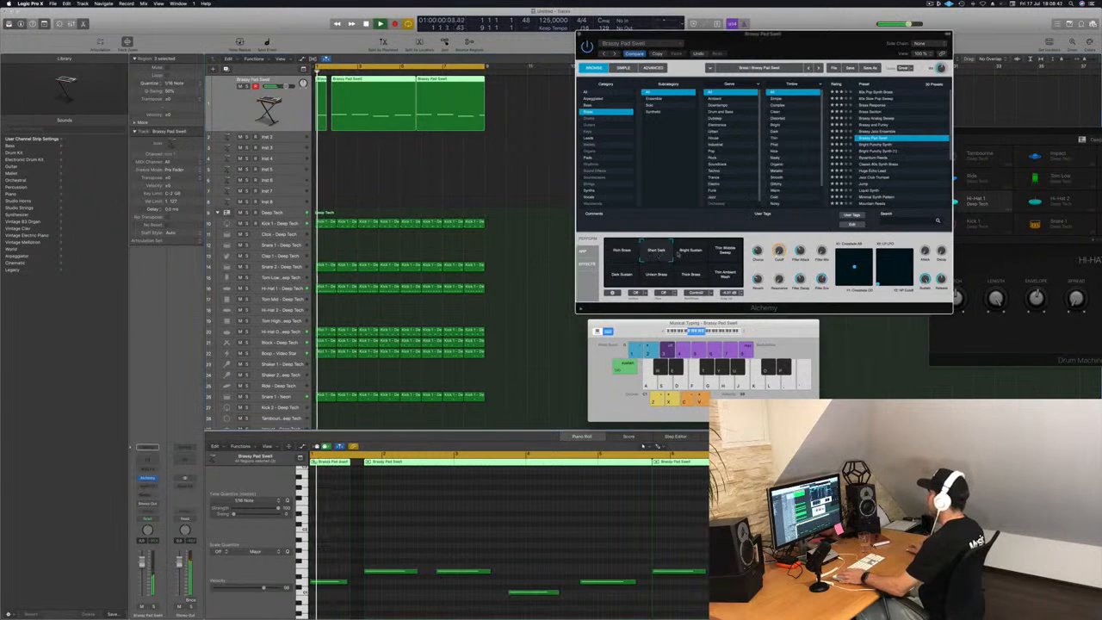
{"action": "left_click", "coordinate": [693, 251]}
{"action": "left_click", "coordinate": [714, 251]}
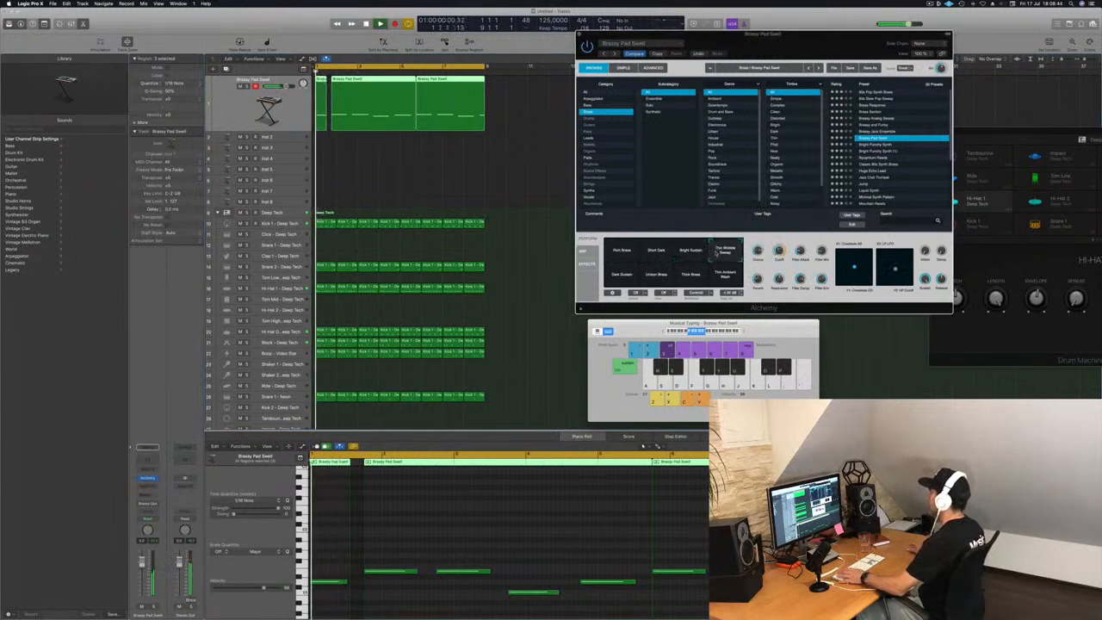
{"action": "left_click", "coordinate": [635, 274]}
{"action": "left_click", "coordinate": [654, 275]}
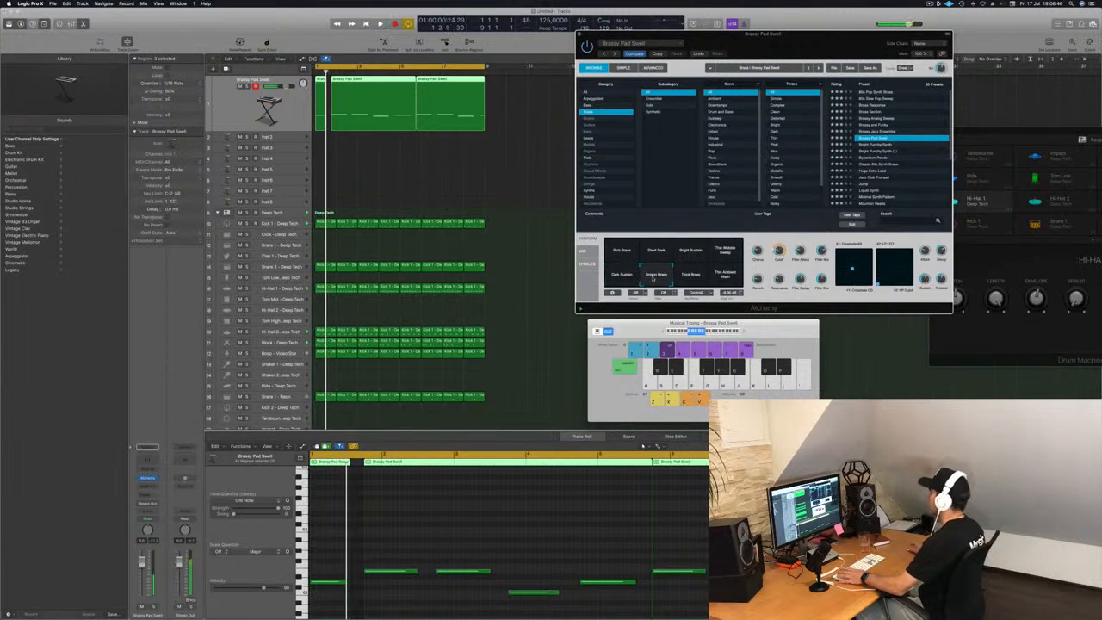
{"action": "left_click", "coordinate": [693, 275]}
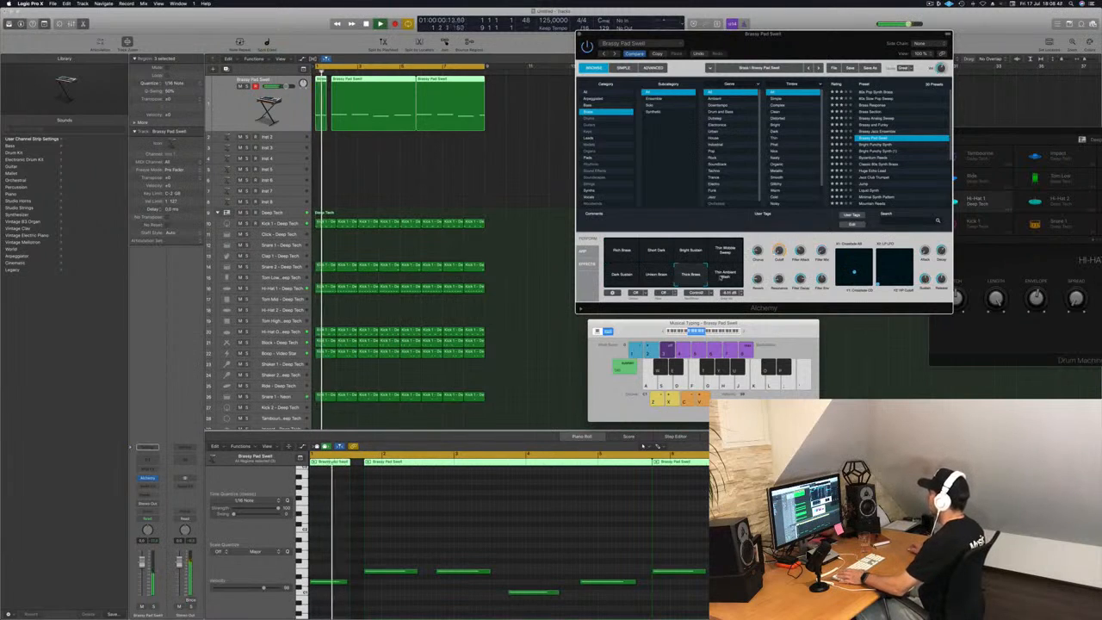
{"action": "left_click", "coordinate": [725, 275]}
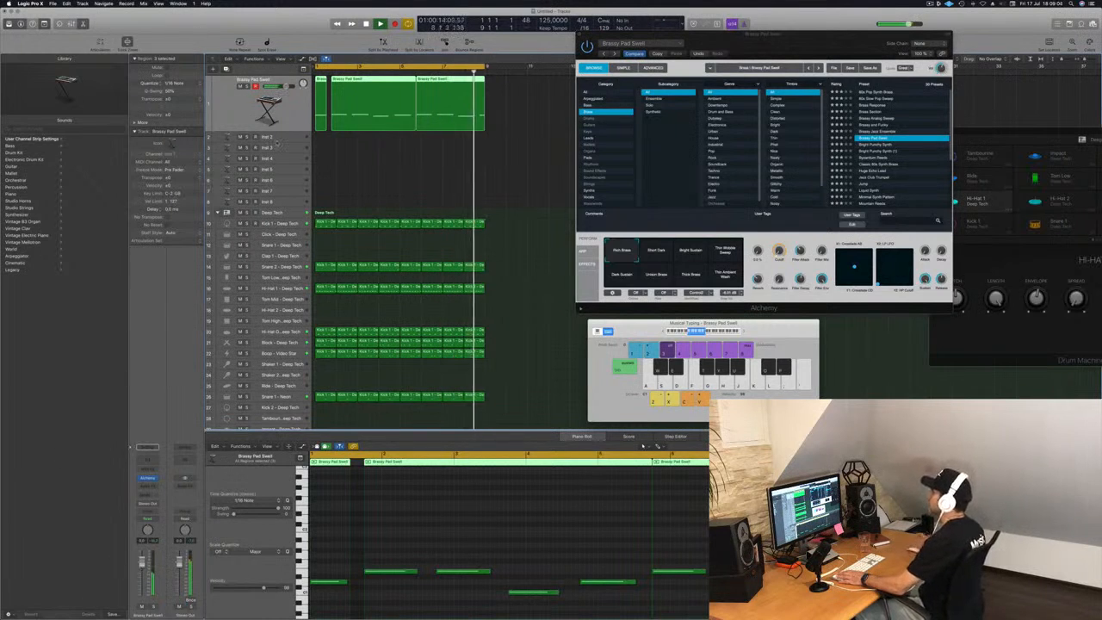
Select the Inst 2 track and open its Alchemy instrument, placing the window over the Brassy Pad Swell plug-in.
{"action": "key", "text": "Down"}
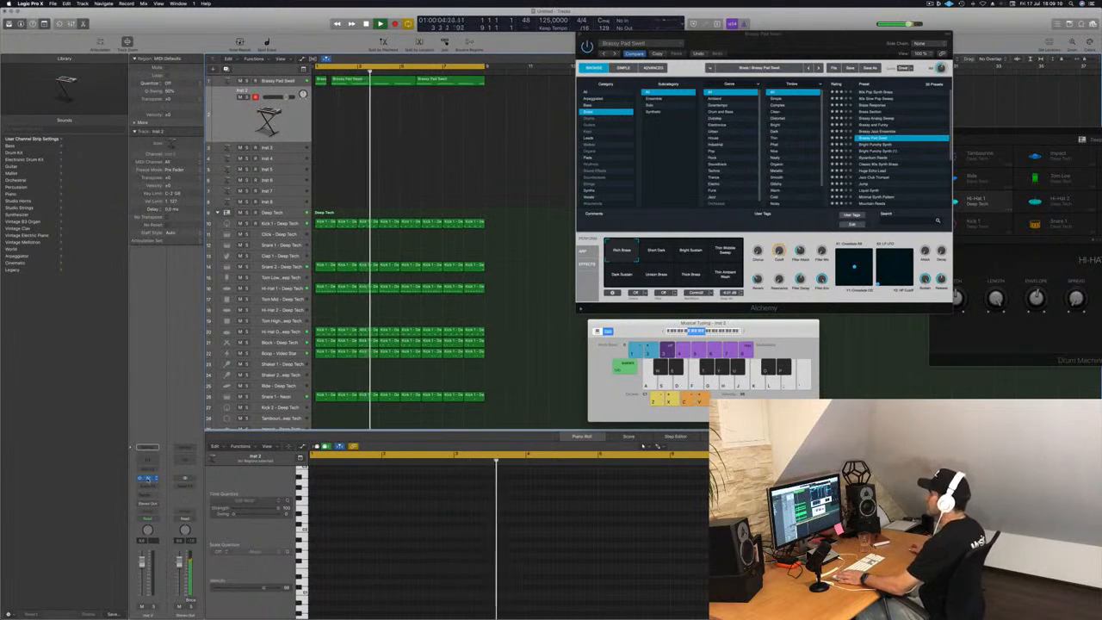
{"action": "left_click", "coordinate": [146, 479]}
{"action": "left_click_drag", "start_coordinate": [199, 25], "coordinate": [763, 97]}
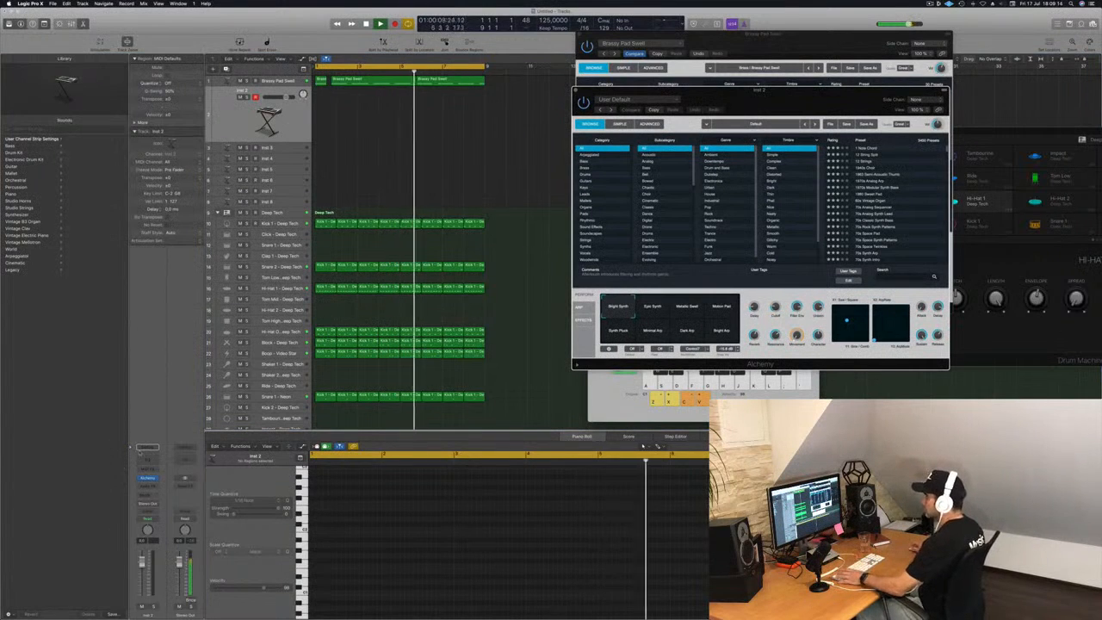
Add a send to Bus 11 on the Inst 2 channel strip.
{"action": "left_click", "coordinate": [150, 503]}
{"action": "mouse_move", "coordinate": [159, 507]}
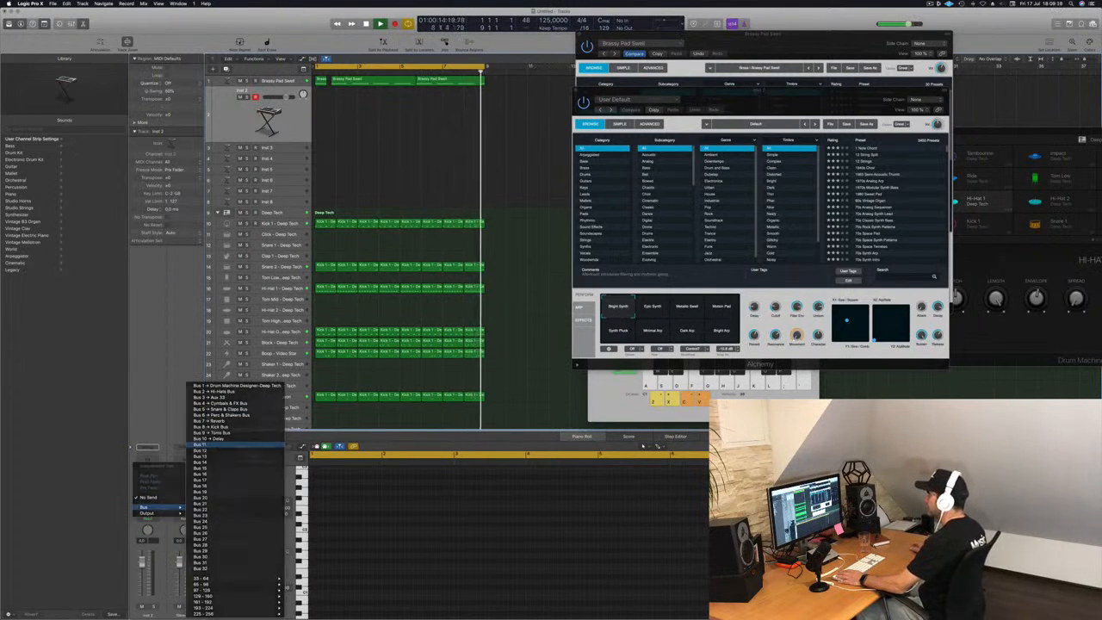
{"action": "left_click", "coordinate": [219, 447]}
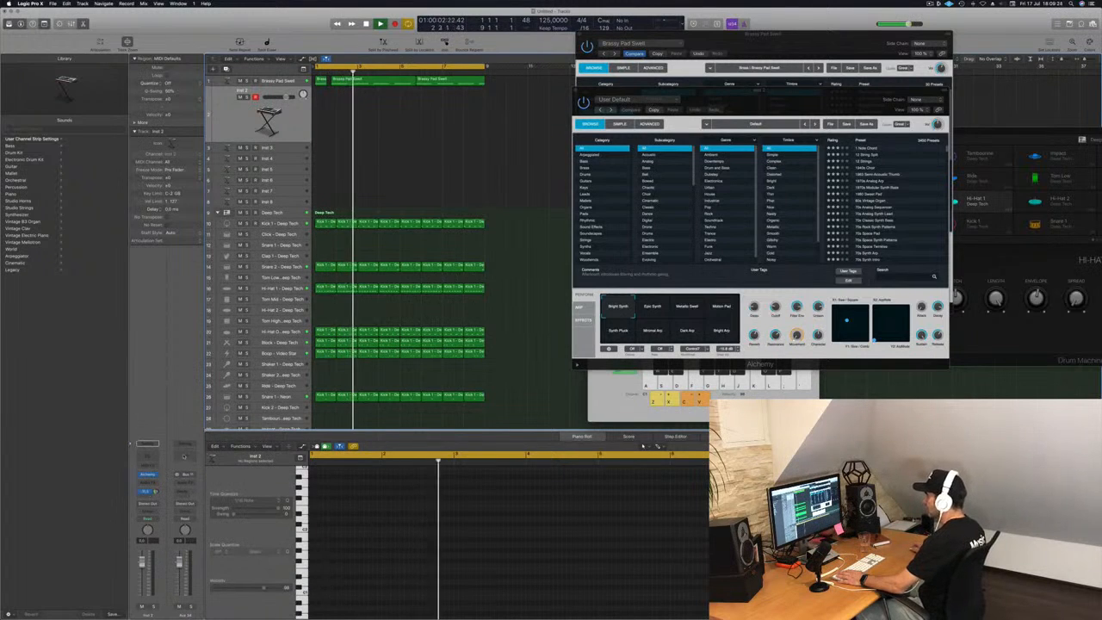
Insert a Channel EQ followed by a ChromaVerb reverb on the Bus 11 aux channel.
{"action": "left_click", "coordinate": [186, 456]}
{"action": "left_click", "coordinate": [184, 479]}
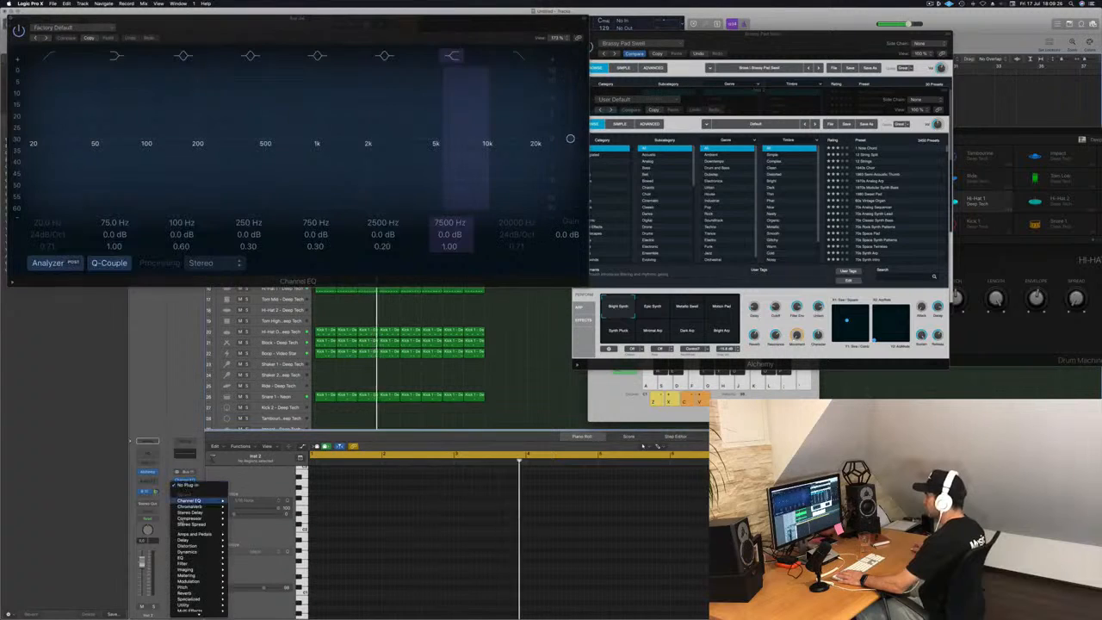
{"action": "mouse_move", "coordinate": [194, 513]}
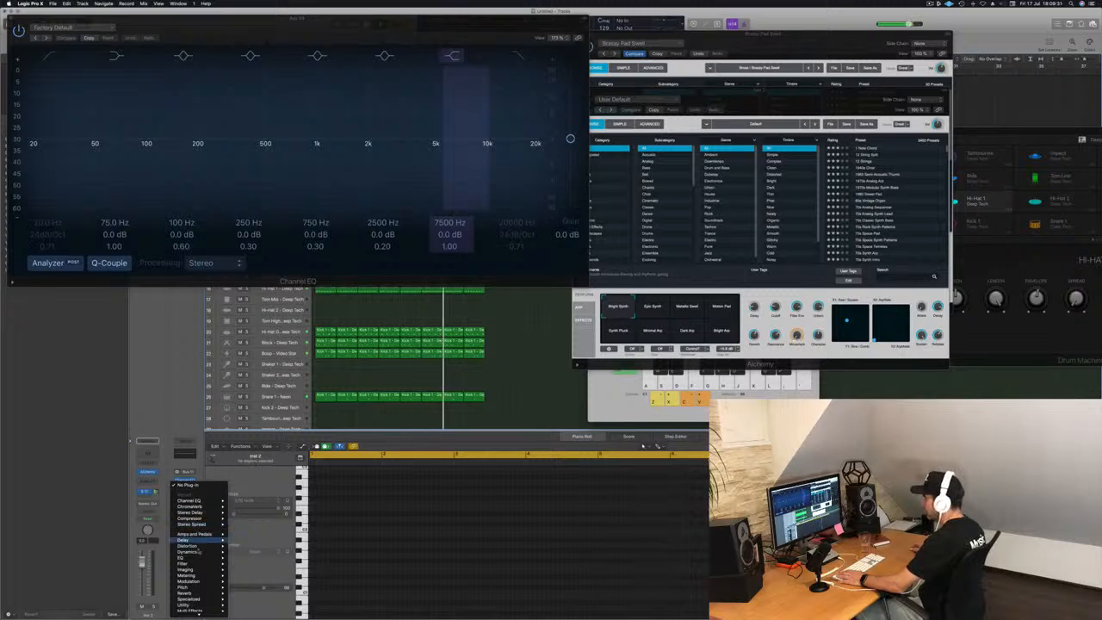
{"action": "mouse_move", "coordinate": [200, 594]}
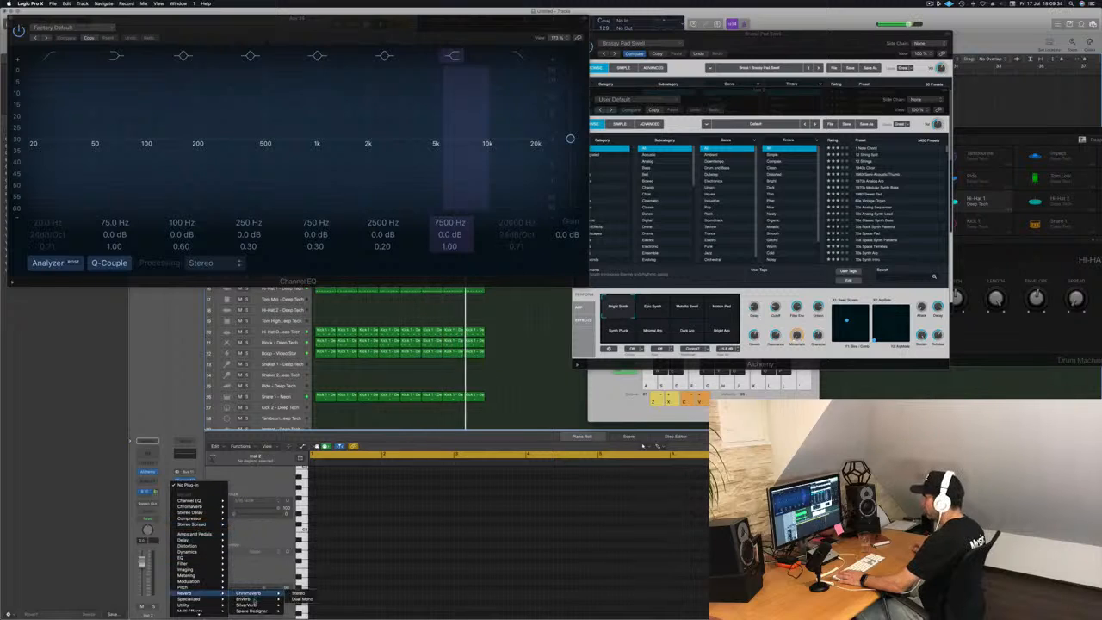
{"action": "left_click", "coordinate": [298, 605]}
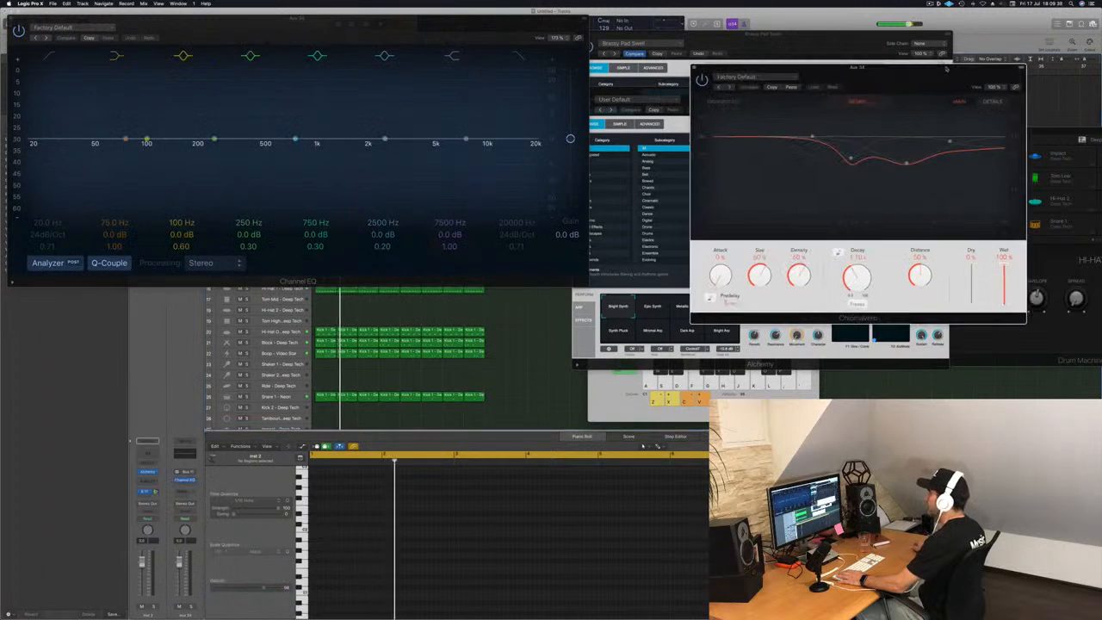
Load the FX preset Cave in ChromaVerb and close the Channel EQ window.
{"action": "left_click", "coordinate": [739, 76]}
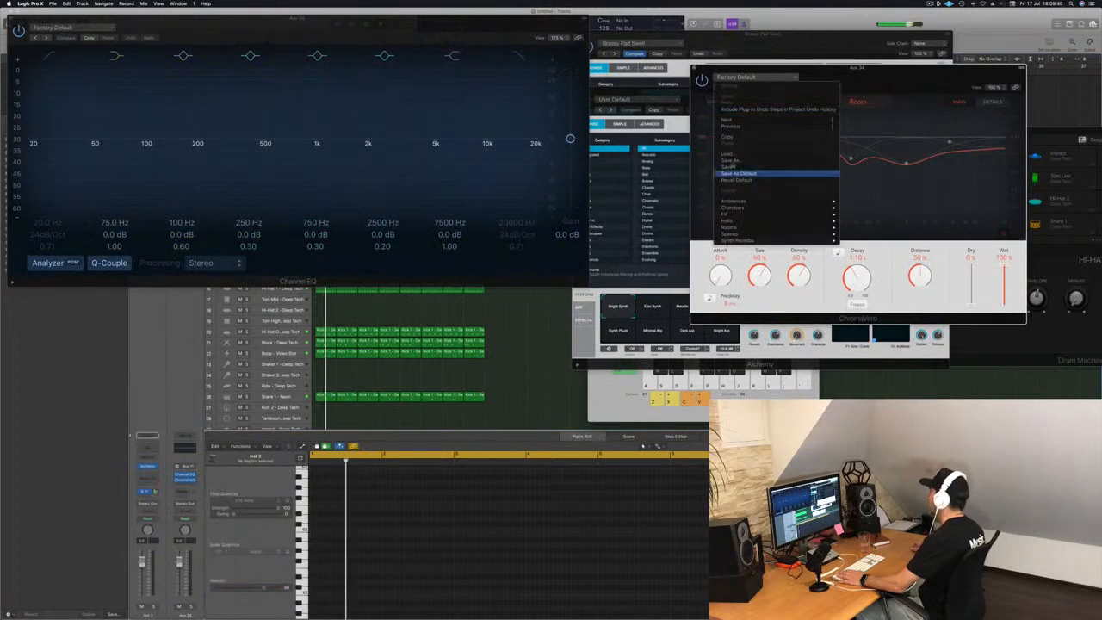
{"action": "mouse_move", "coordinate": [742, 215]}
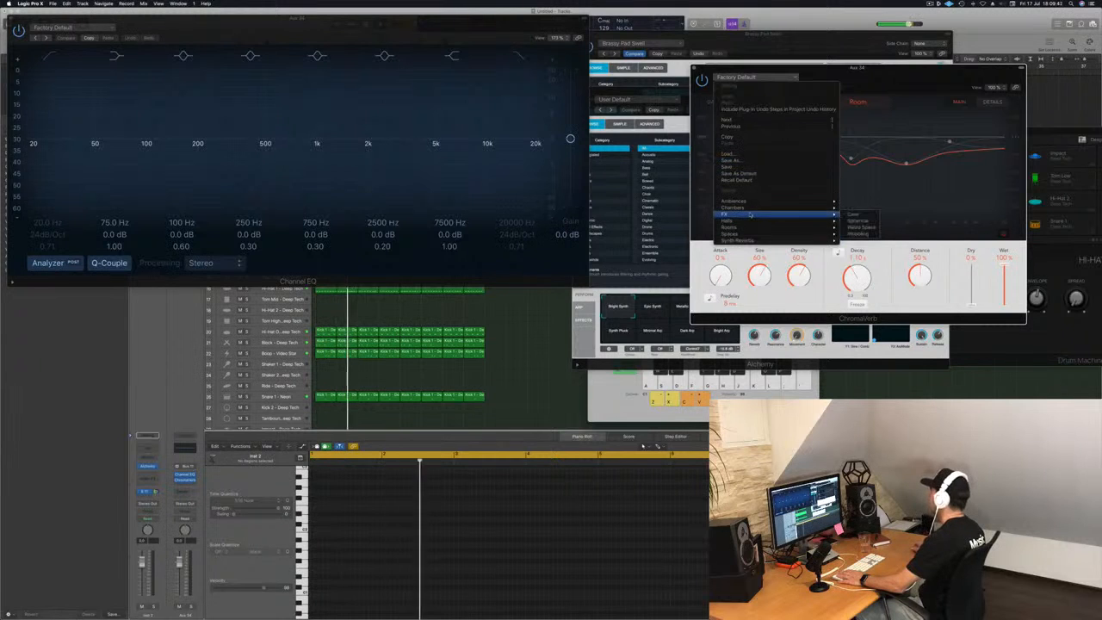
{"action": "left_click", "coordinate": [854, 214]}
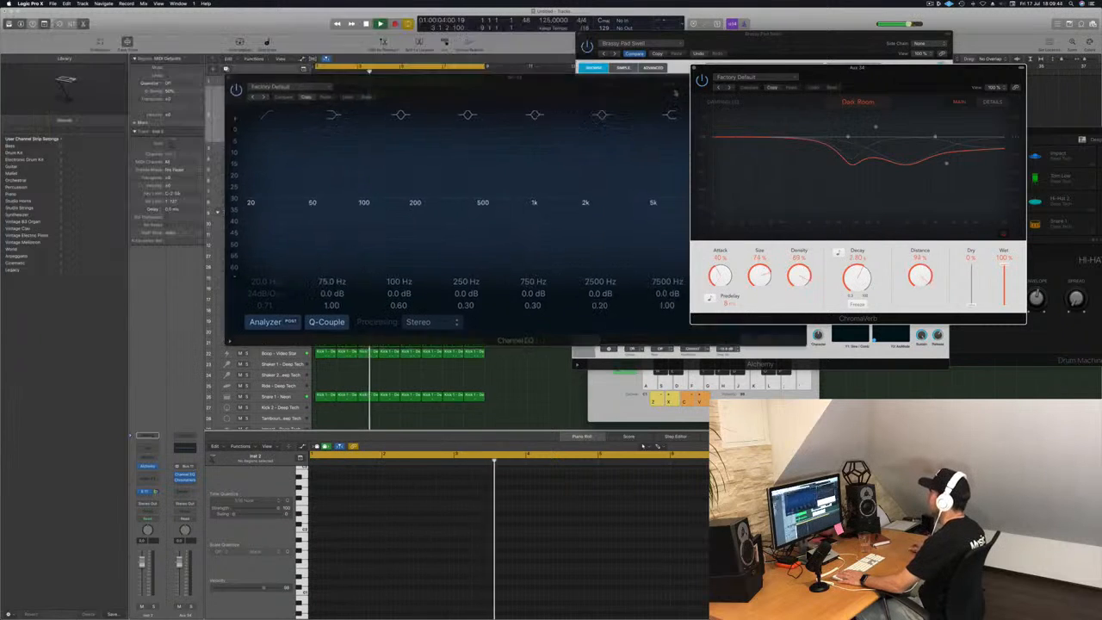
{"action": "left_click", "coordinate": [231, 81]}
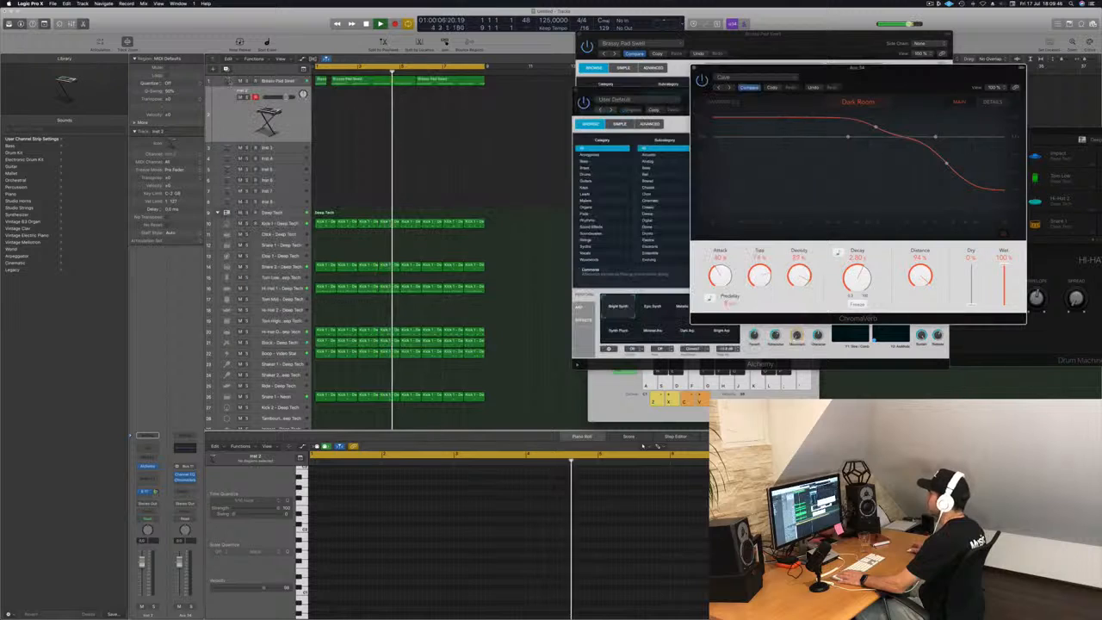
Reposition Inst 2's Alchemy window over the arrangement, filter its presets to Keys and load 80s Pop Electric Piano.
{"action": "left_click_drag", "start_coordinate": [598, 98], "coordinate": [390, 166]}
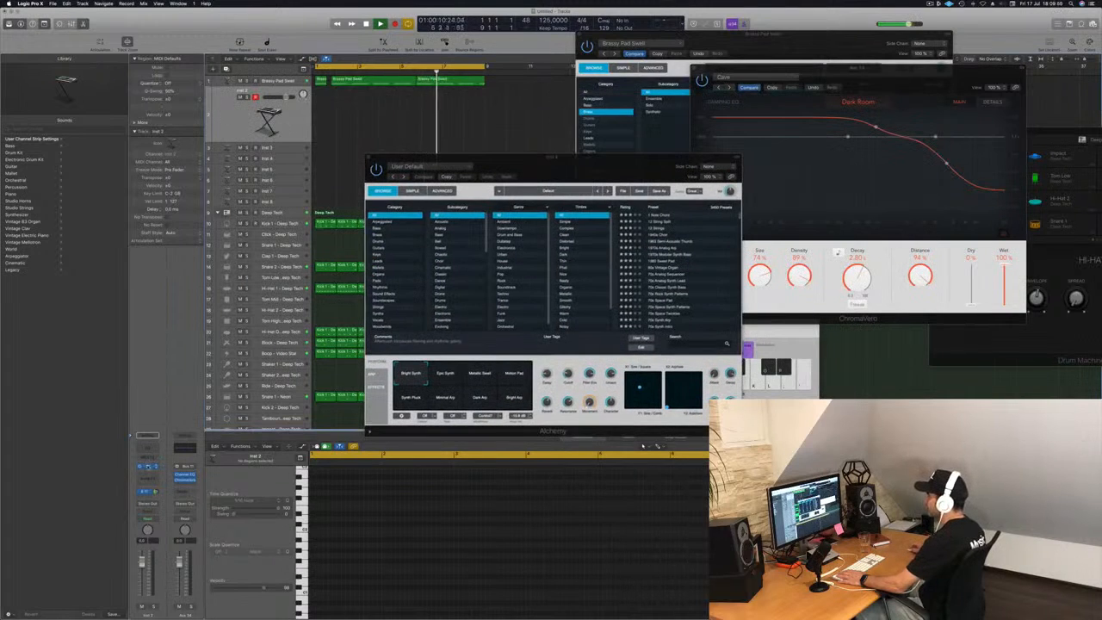
{"action": "left_click", "coordinate": [148, 467]}
{"action": "left_click", "coordinate": [148, 467]}
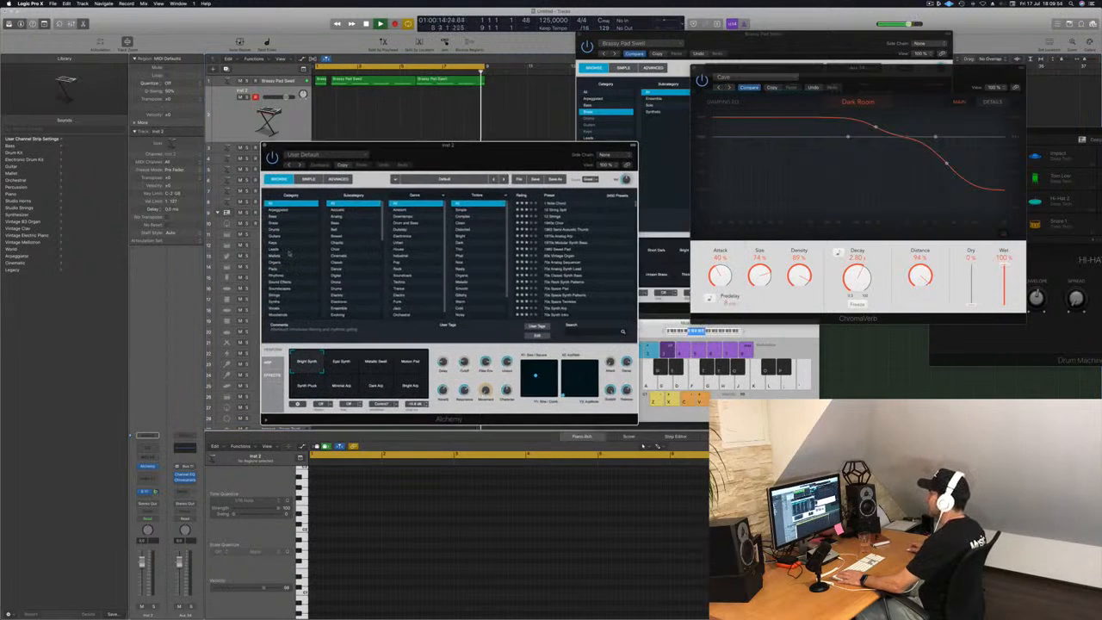
{"action": "left_click", "coordinate": [275, 242]}
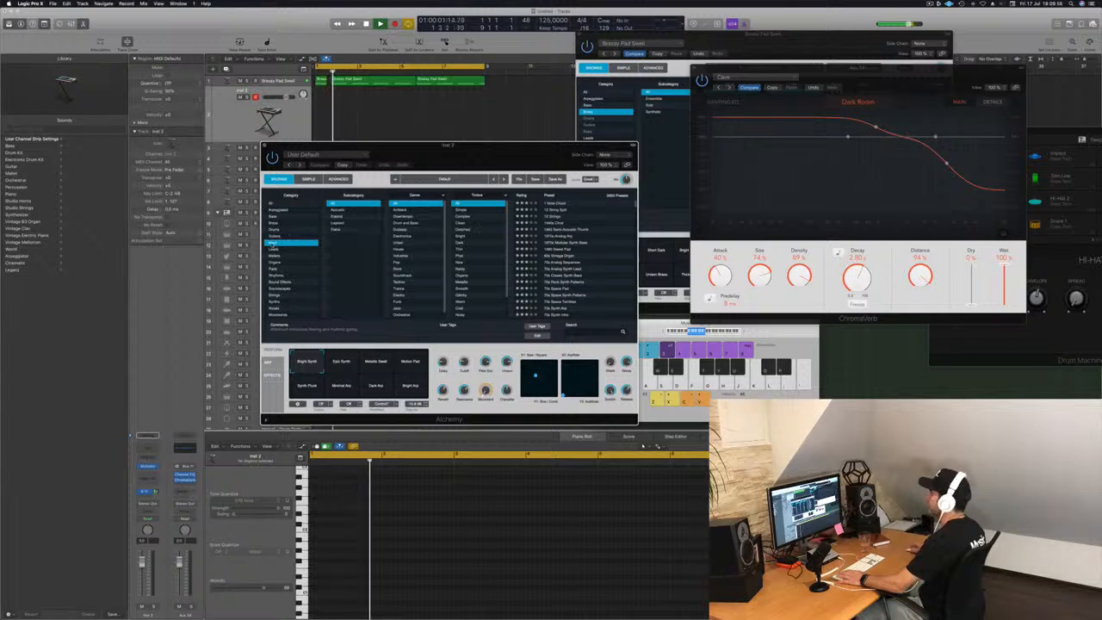
{"action": "left_click", "coordinate": [561, 217]}
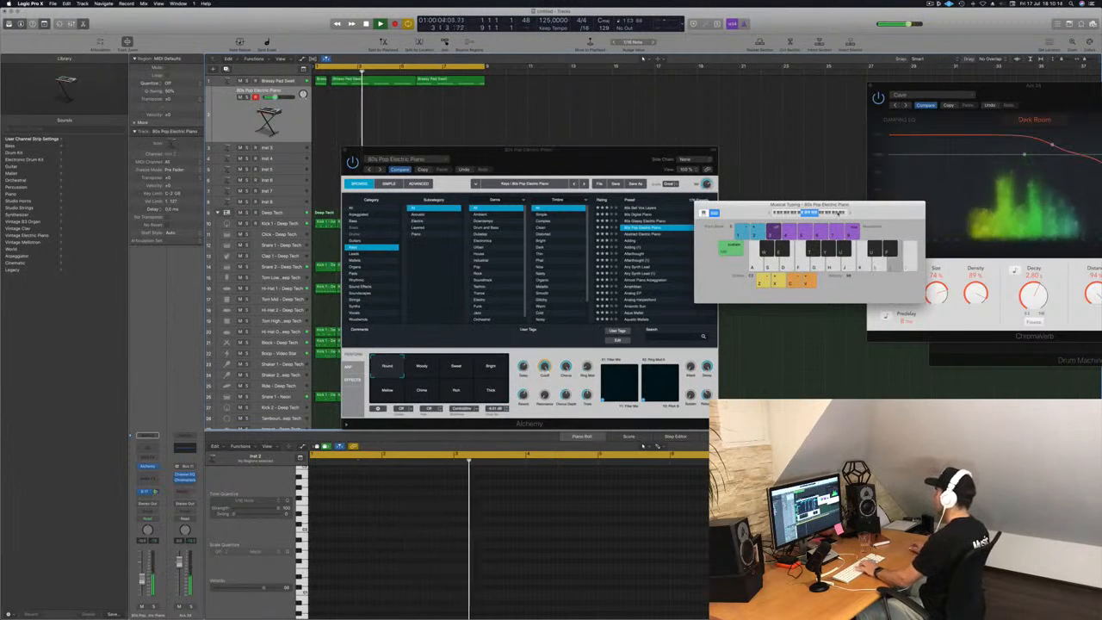
Shift the Musical Typing range one step higher and play a short phrase with the 80s Pop Electric Piano sound.
{"action": "key", "text": "l"}
{"action": "left_click", "coordinate": [849, 214]}
{"action": "key", "text": "h"}
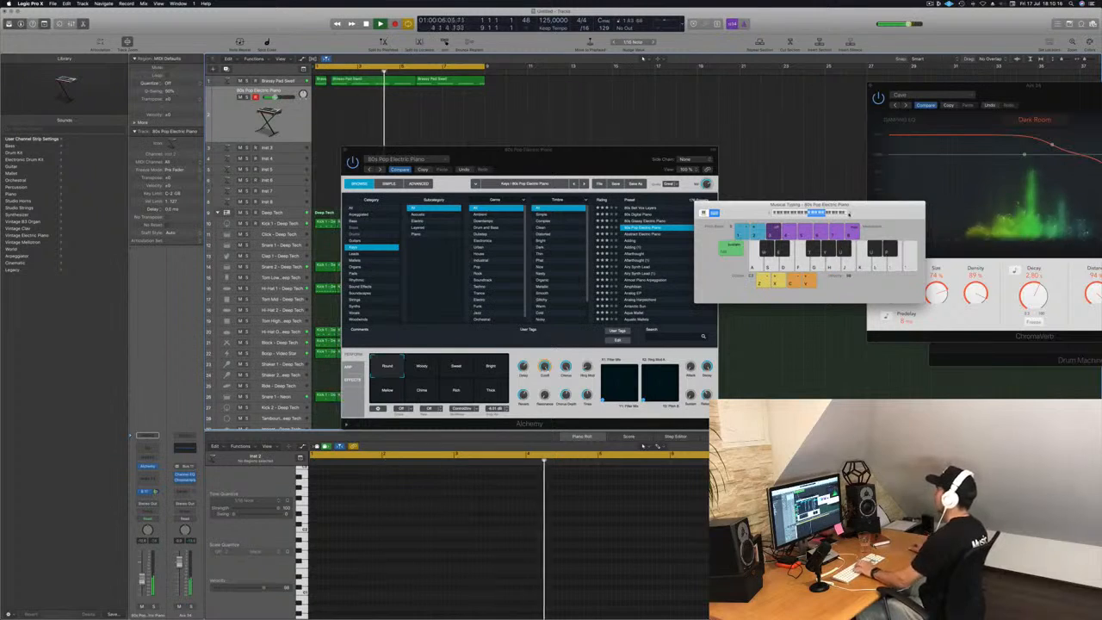
{"action": "key", "text": "g"}
{"action": "key", "text": "f"}
{"action": "key", "text": "g"}
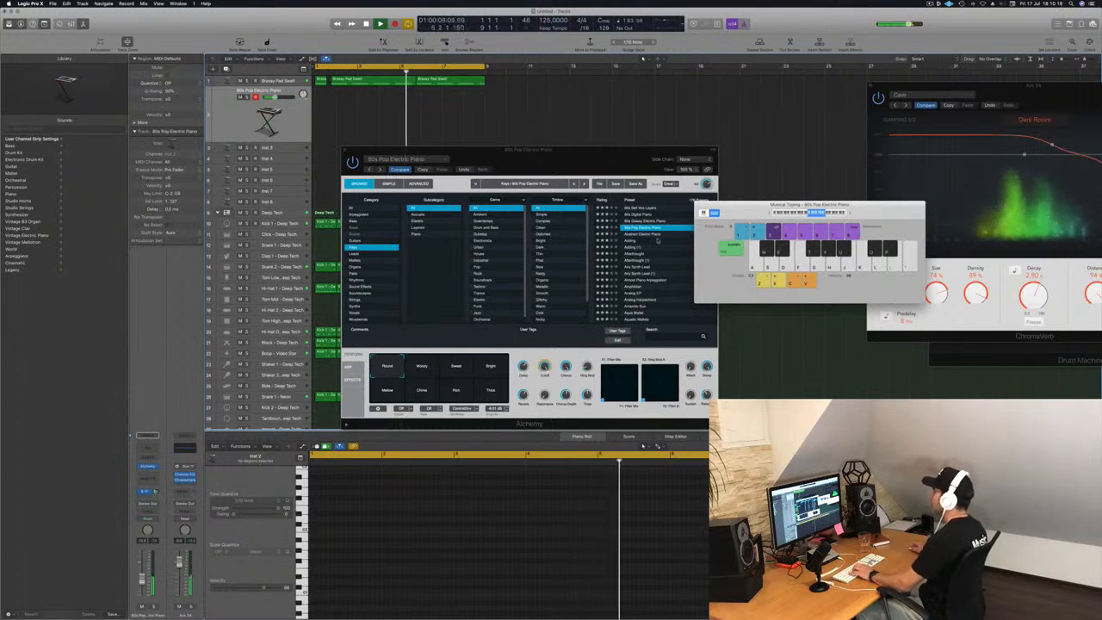
Audition the Keys presets from Abstract Electric Piano through Adding to Afterthought, and choose Afterthought's Warm variation.
{"action": "left_click", "coordinate": [644, 237]}
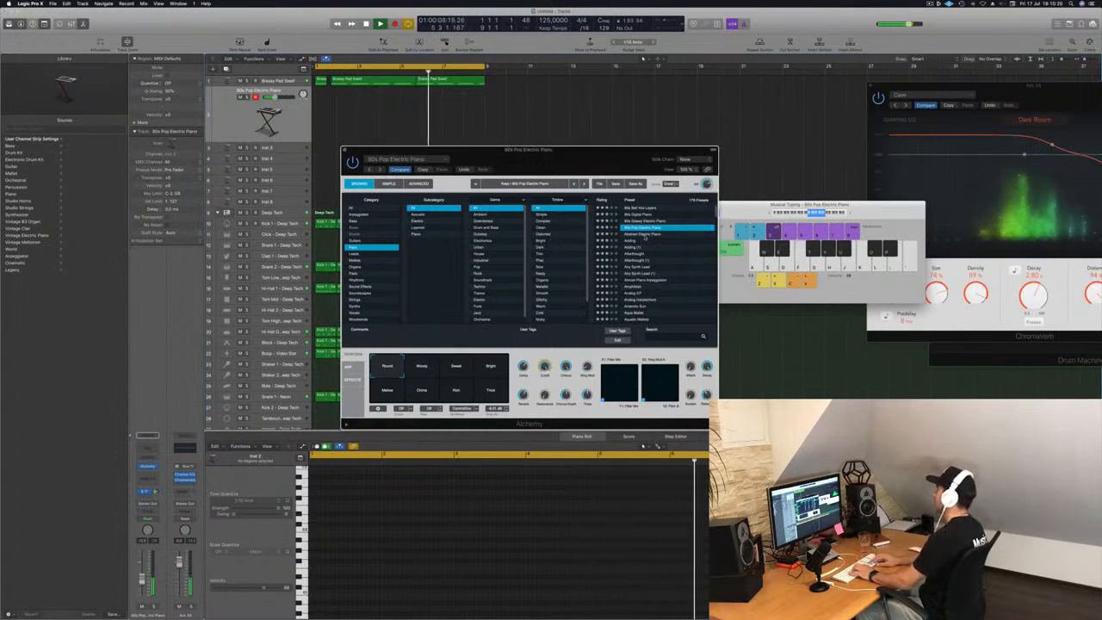
{"action": "left_click", "coordinate": [644, 234]}
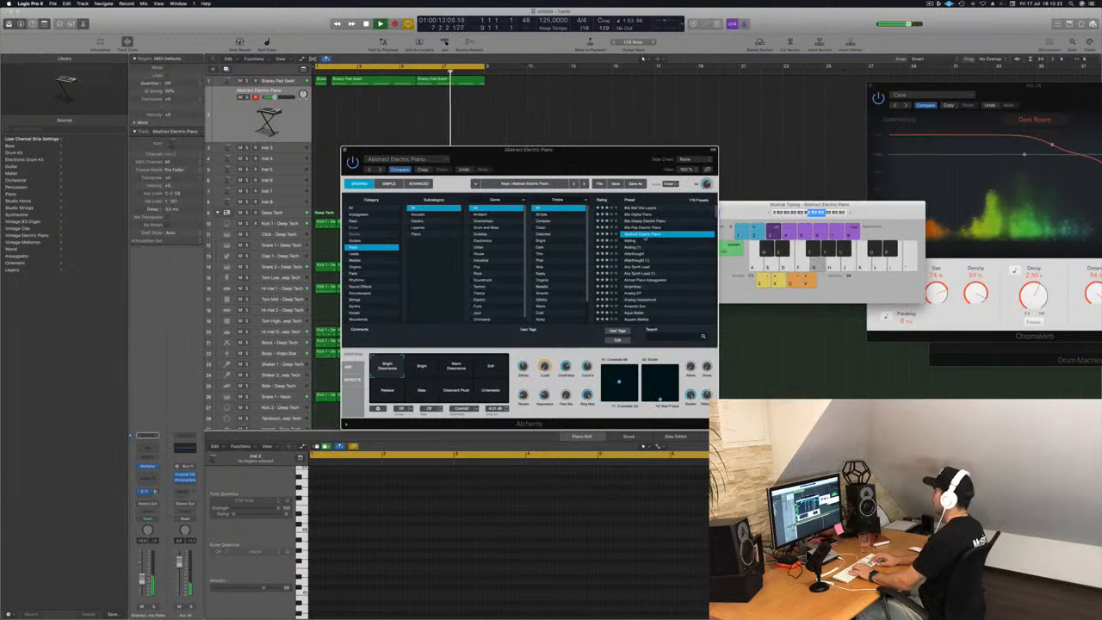
{"action": "left_click", "coordinate": [644, 241]}
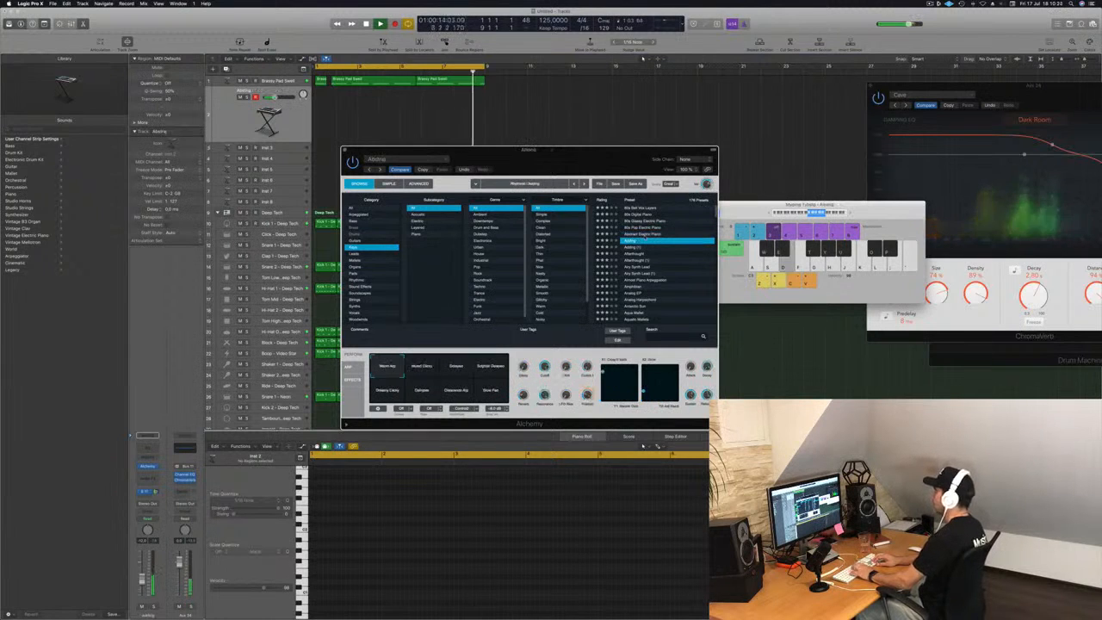
{"action": "key", "text": "Down"}
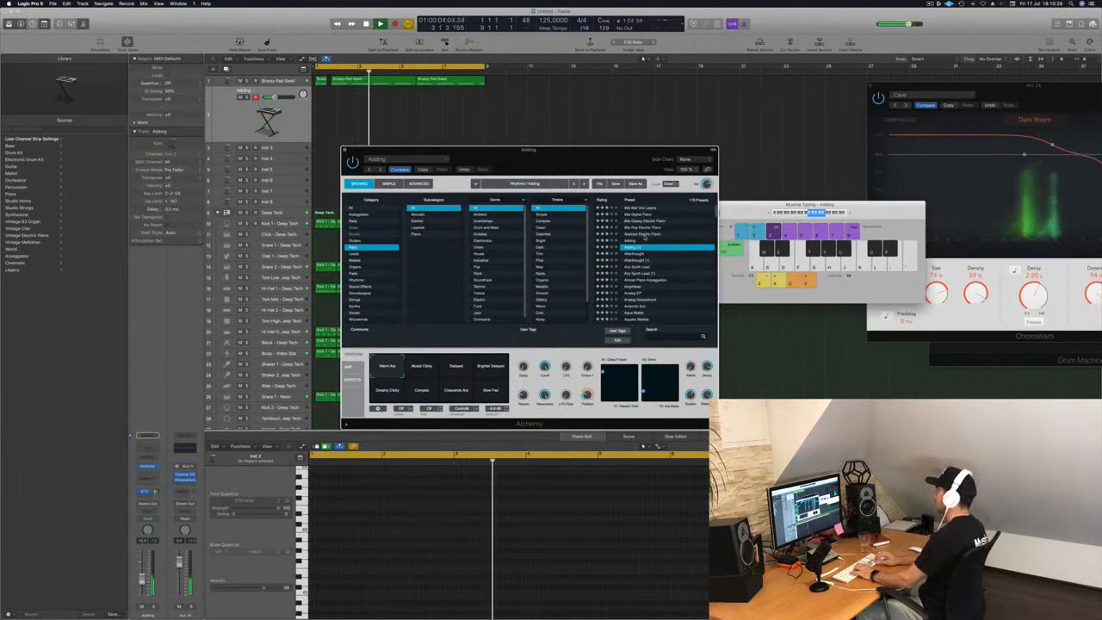
{"action": "key", "text": "Down"}
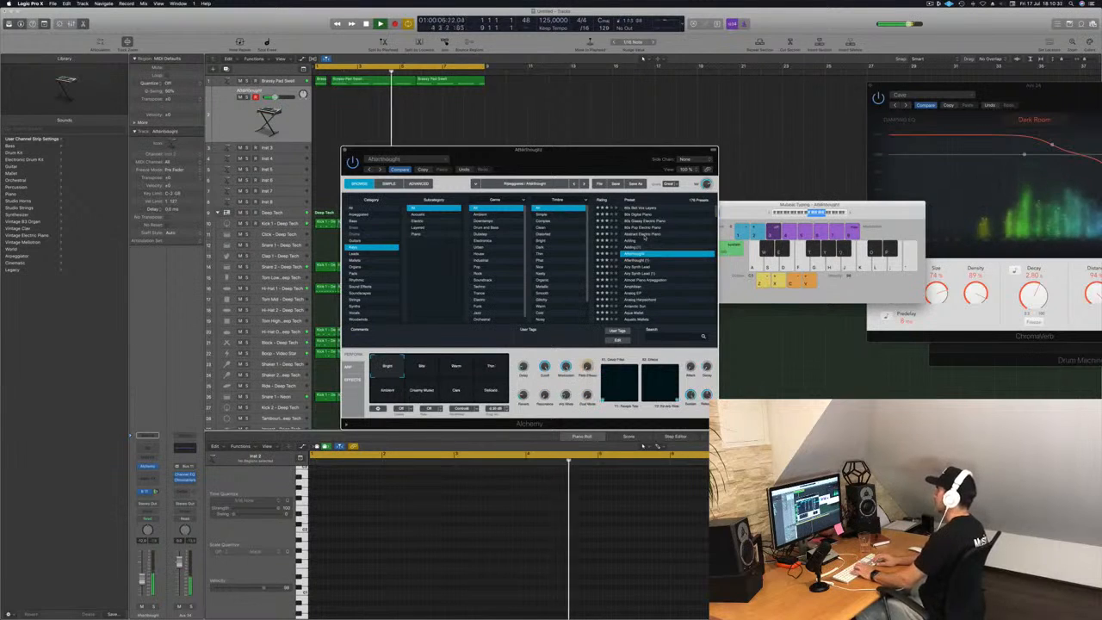
{"action": "left_click", "coordinate": [460, 366]}
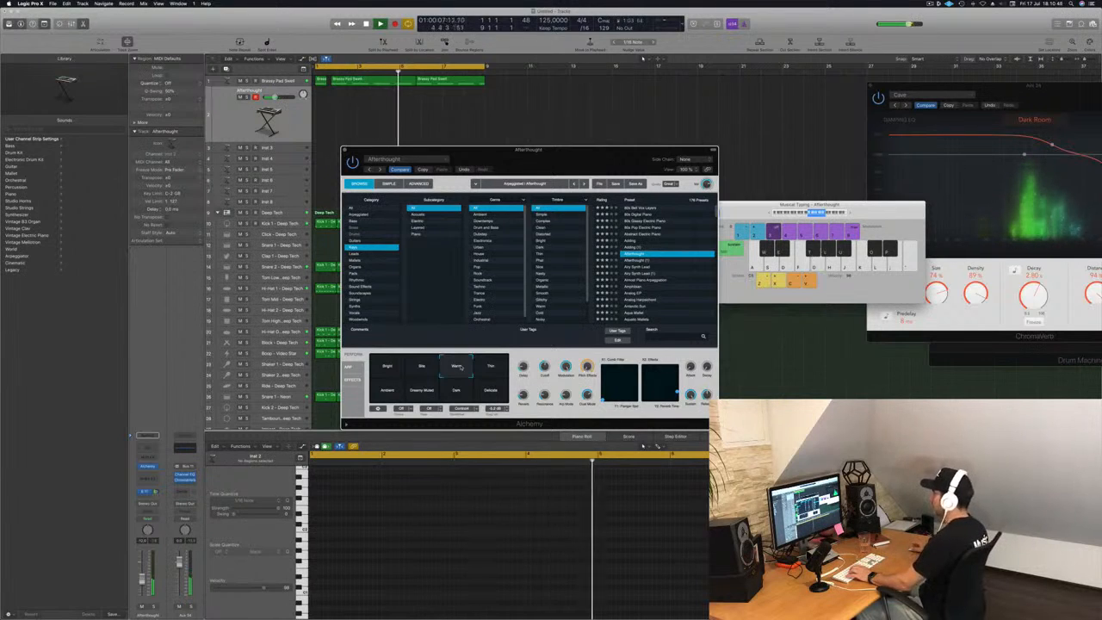
Audition Afterthought's Thin, Ambient, Dreamy Muted, Dark and Delicate variations, returning to Dreamy Muted.
{"action": "left_click", "coordinate": [491, 368]}
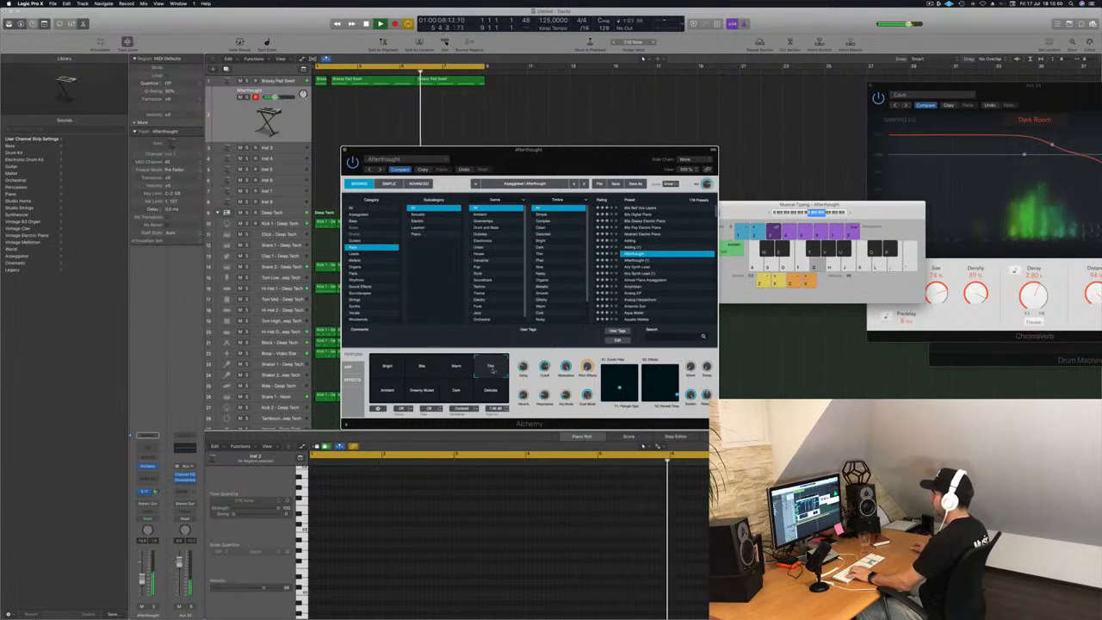
{"action": "left_click", "coordinate": [385, 393]}
{"action": "left_click", "coordinate": [427, 396]}
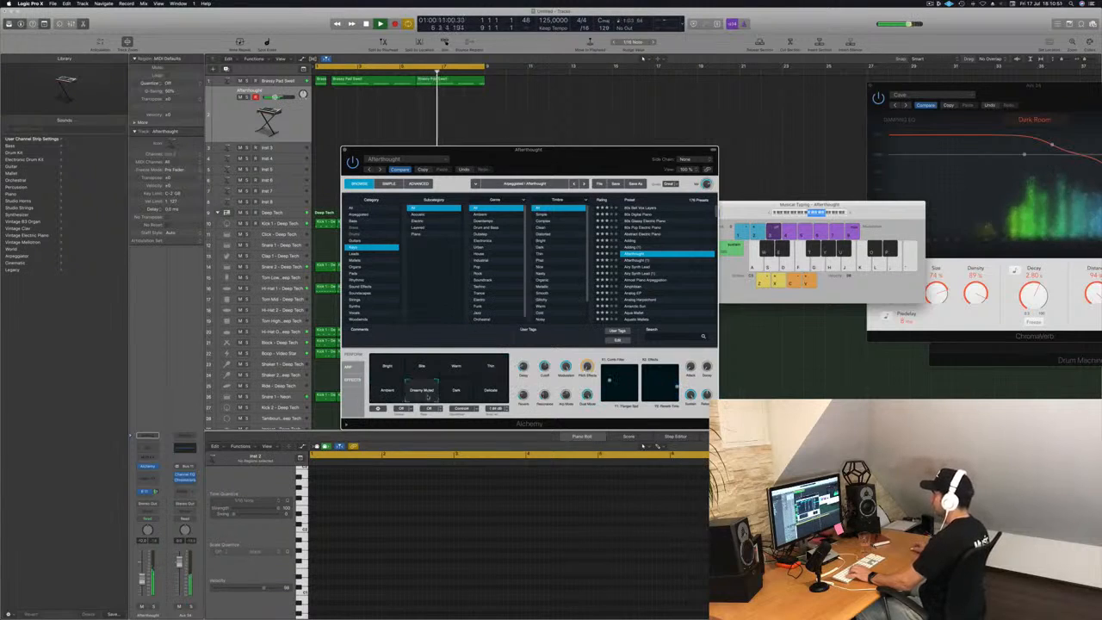
{"action": "left_click", "coordinate": [455, 392]}
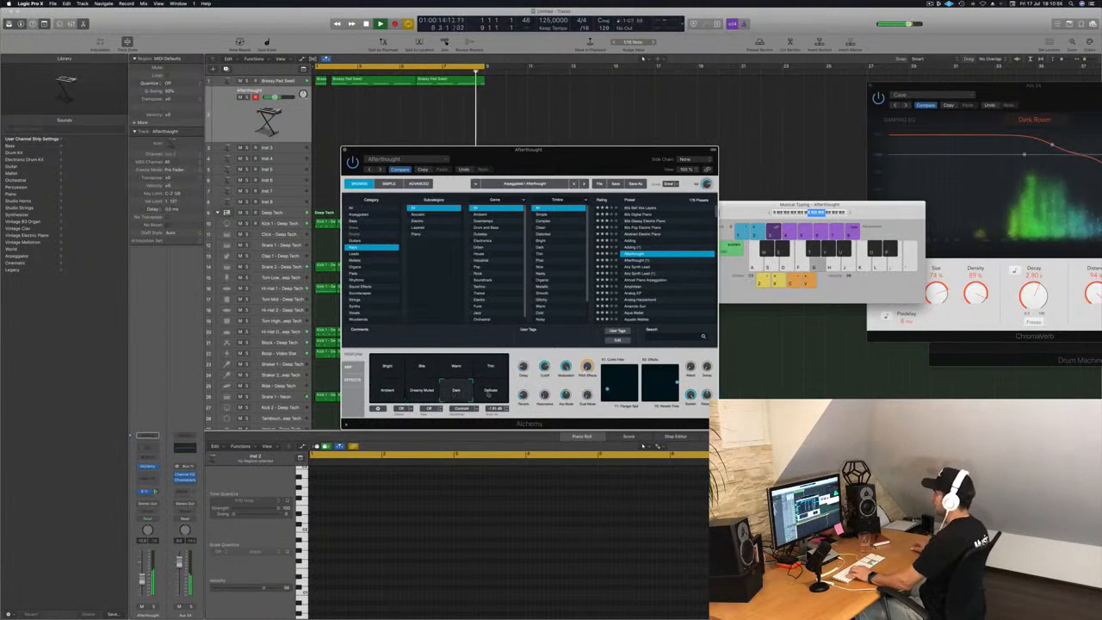
{"action": "left_click", "coordinate": [491, 392]}
{"action": "left_click", "coordinate": [422, 392]}
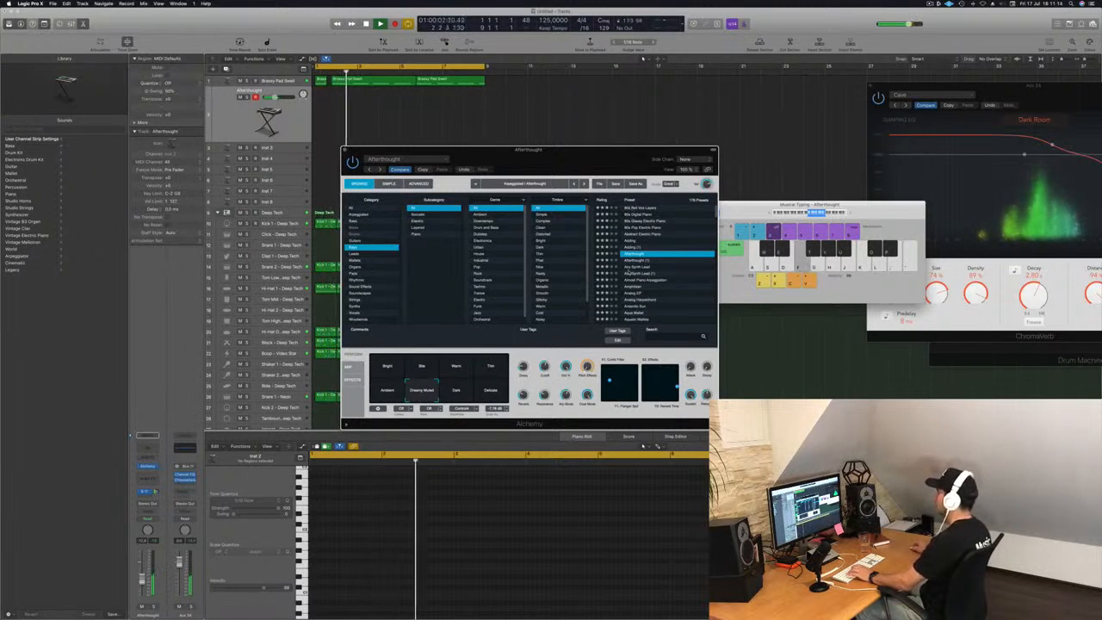
Audition the Keys presets Afterthought (1), Airy Synth Lead and Almost Piano Arpeggiation with short played phrases.
{"action": "left_click", "coordinate": [638, 261]}
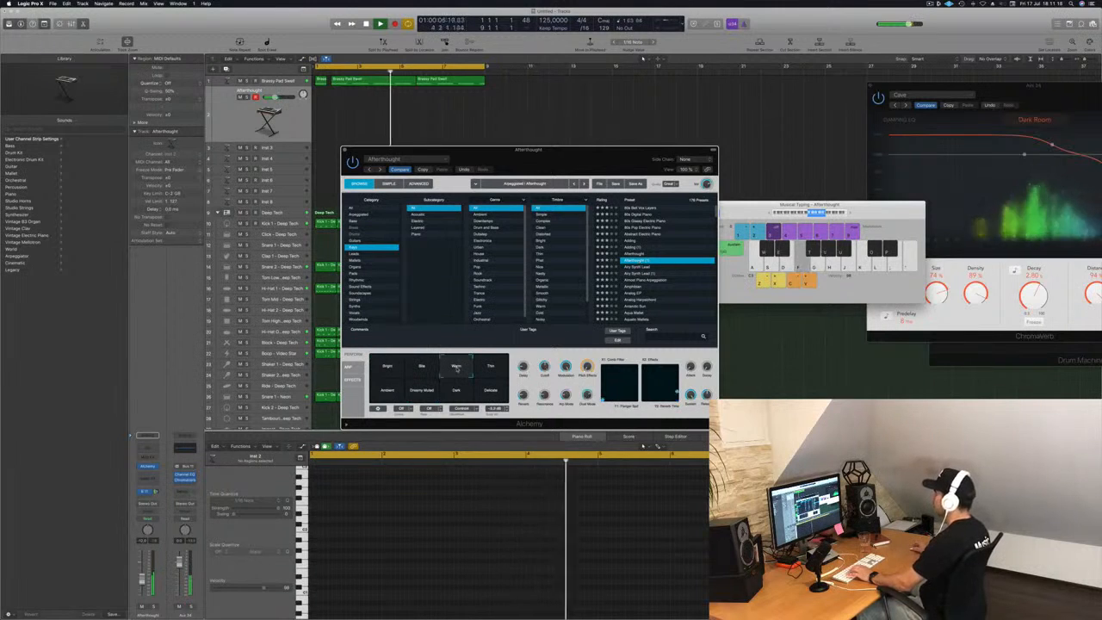
{"action": "key", "text": "Down"}
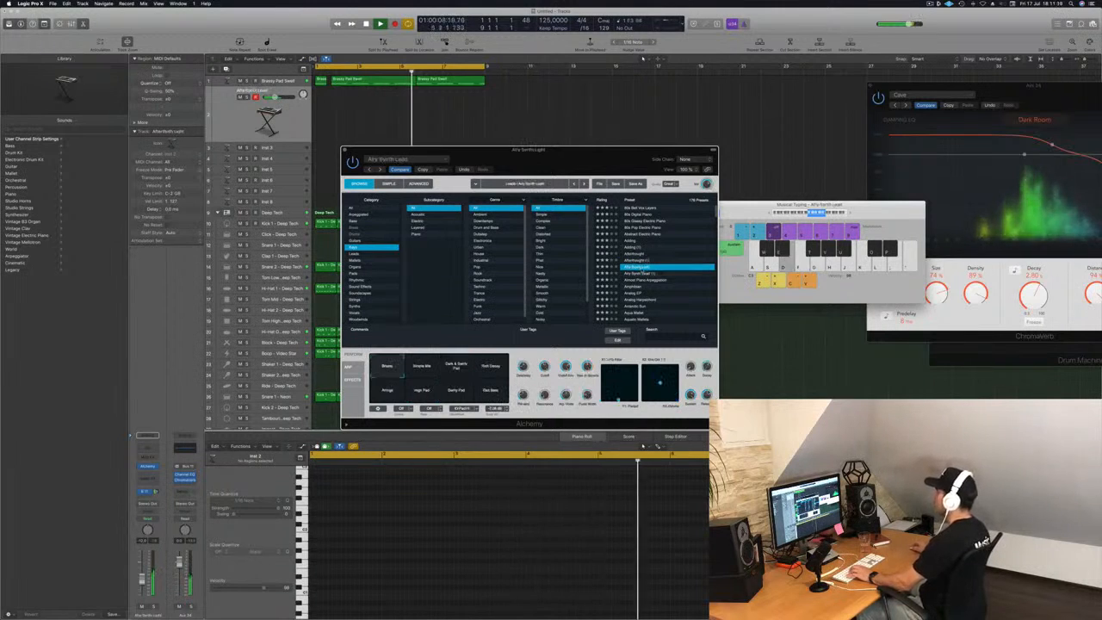
{"action": "left_click", "coordinate": [642, 280]}
{"action": "key", "text": "d"}
{"action": "scroll", "coordinate": [651, 267], "scroll_direction": "down", "scroll_amount": 6}
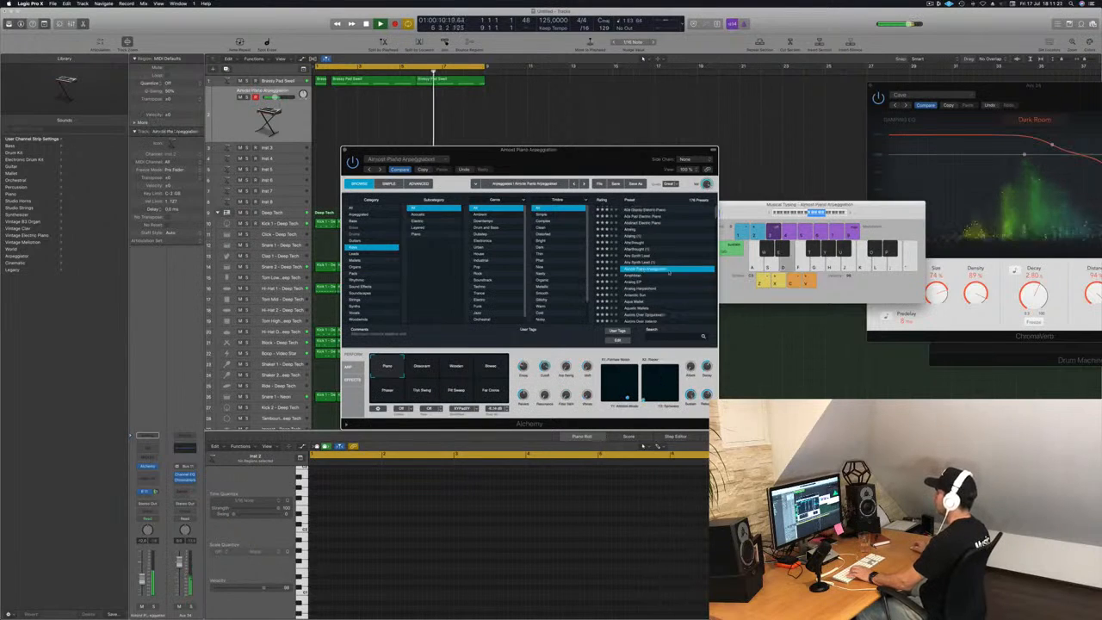
{"action": "key", "text": "f"}
{"action": "key", "text": "g"}
Audition the Keys presets further down the list, including Bottle Bells, Brassy Glass Bells and Chill Keys, and load Chillwave Vibes.
{"action": "scroll", "coordinate": [642, 278], "scroll_direction": "down", "scroll_amount": 3}
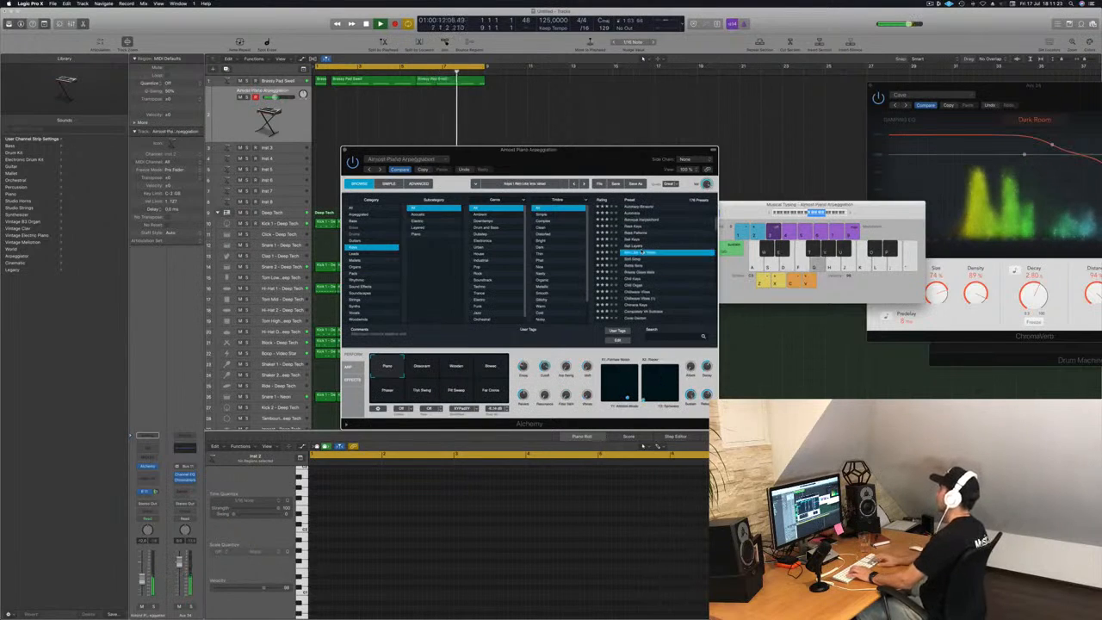
{"action": "key", "text": "d"}
{"action": "key", "text": "Down"}
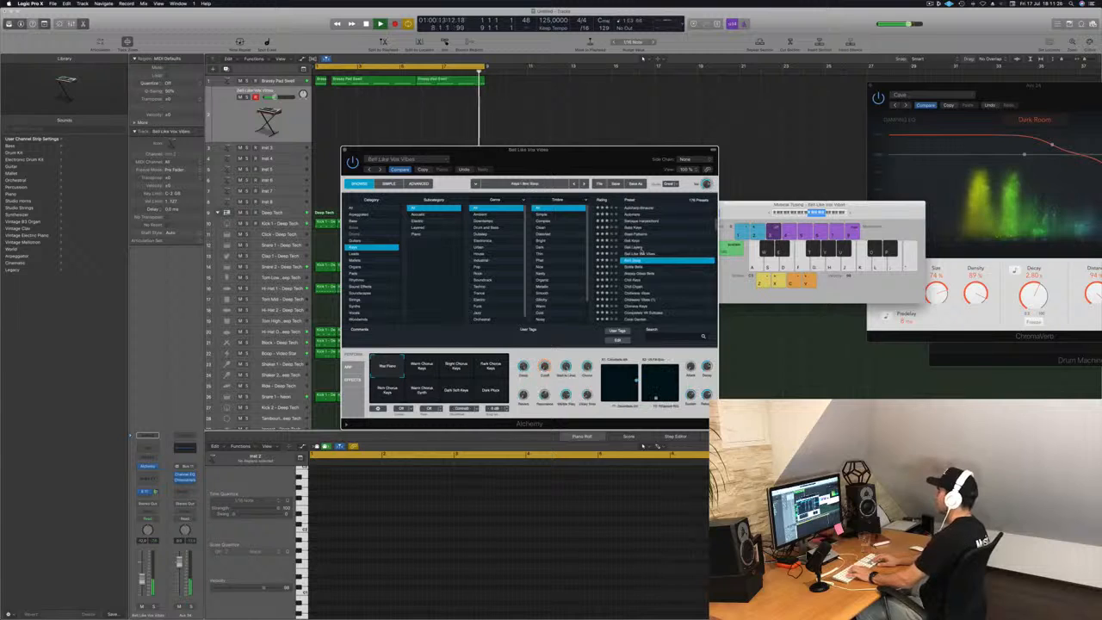
{"action": "key", "text": "Down"}
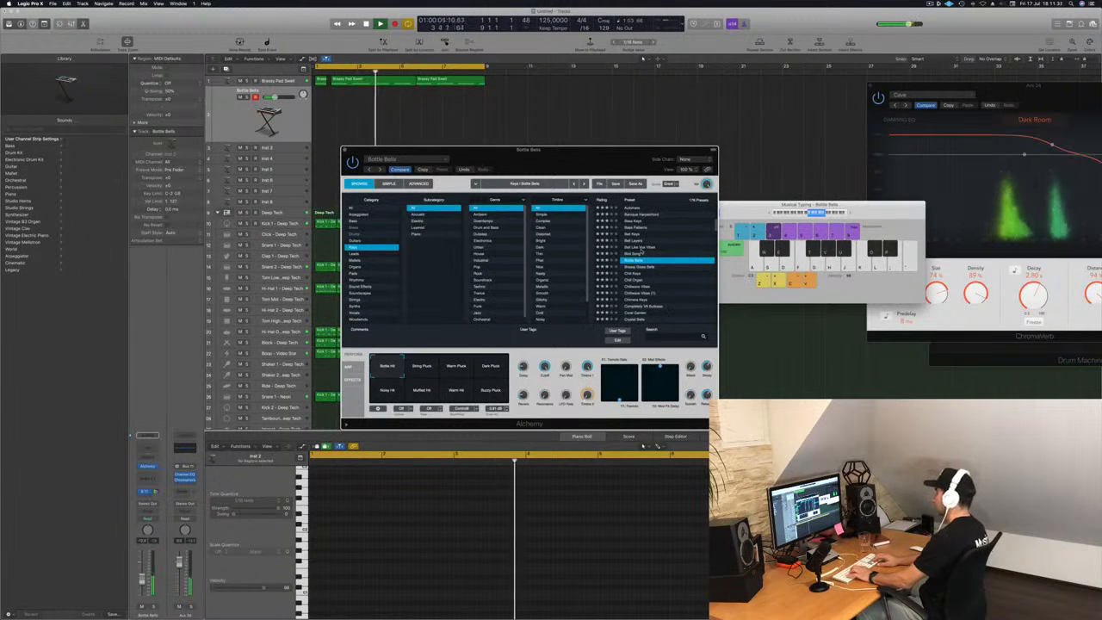
{"action": "key", "text": "Down"}
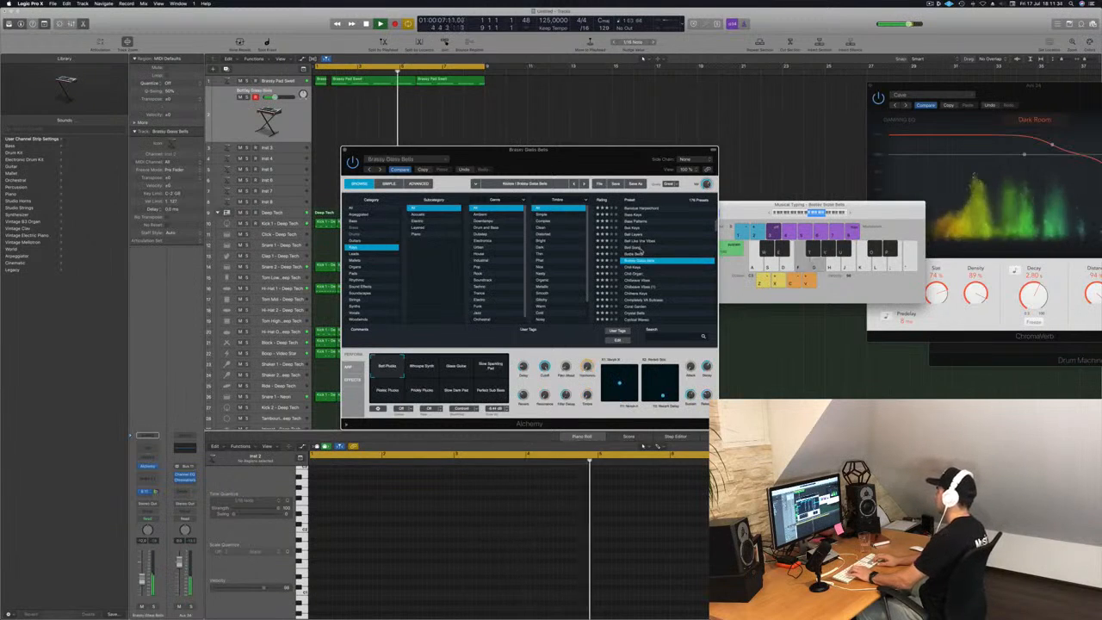
{"action": "key", "text": "Down"}
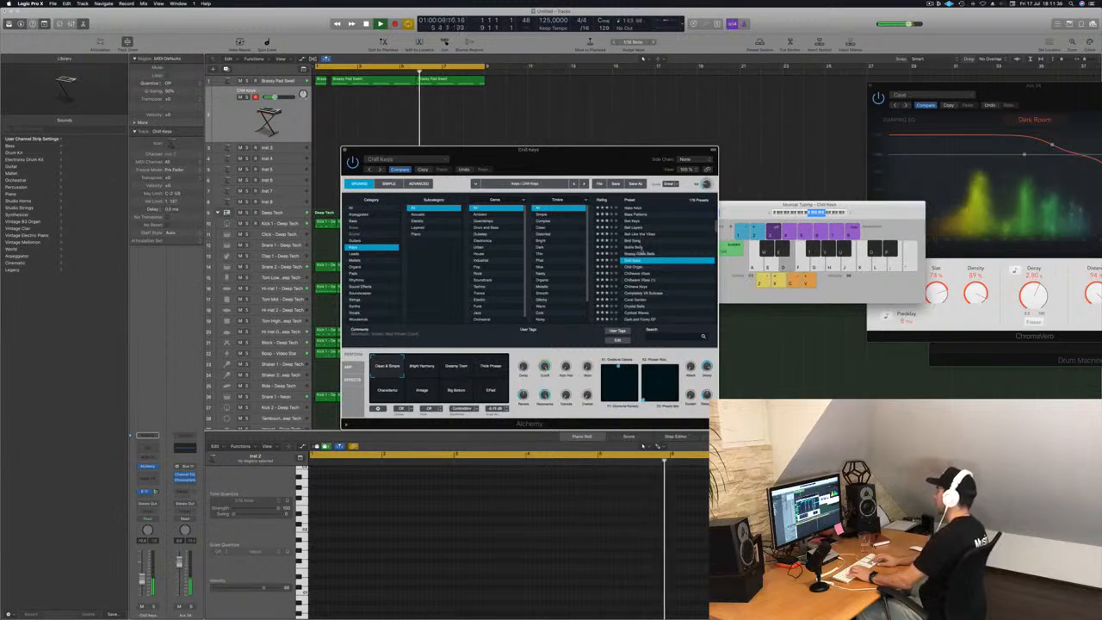
{"action": "key", "text": "Down"}
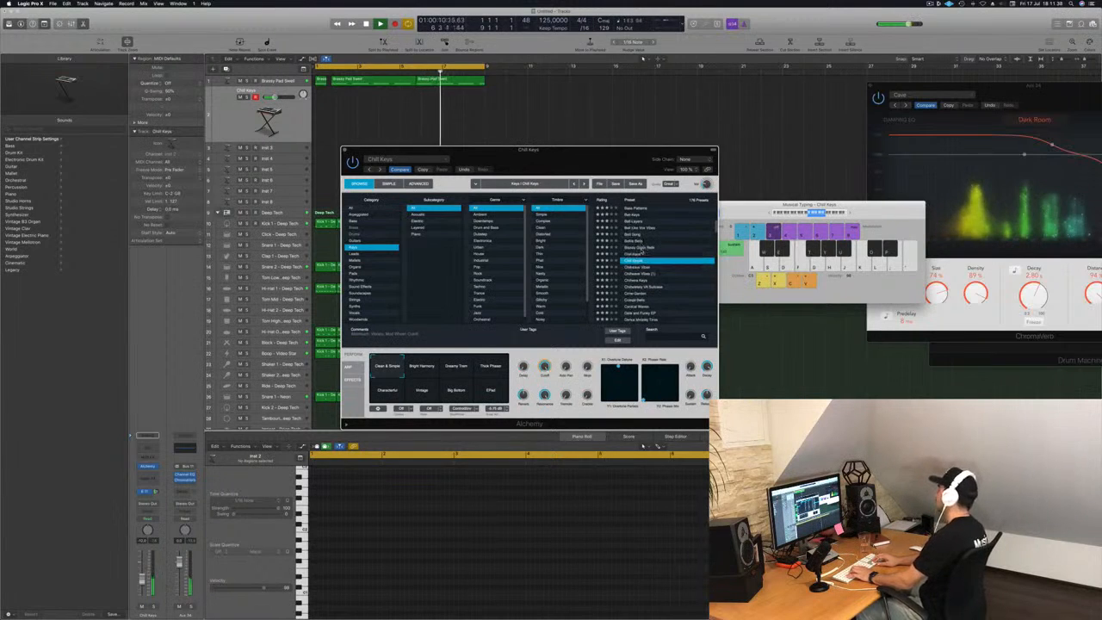
{"action": "key", "text": "Down"}
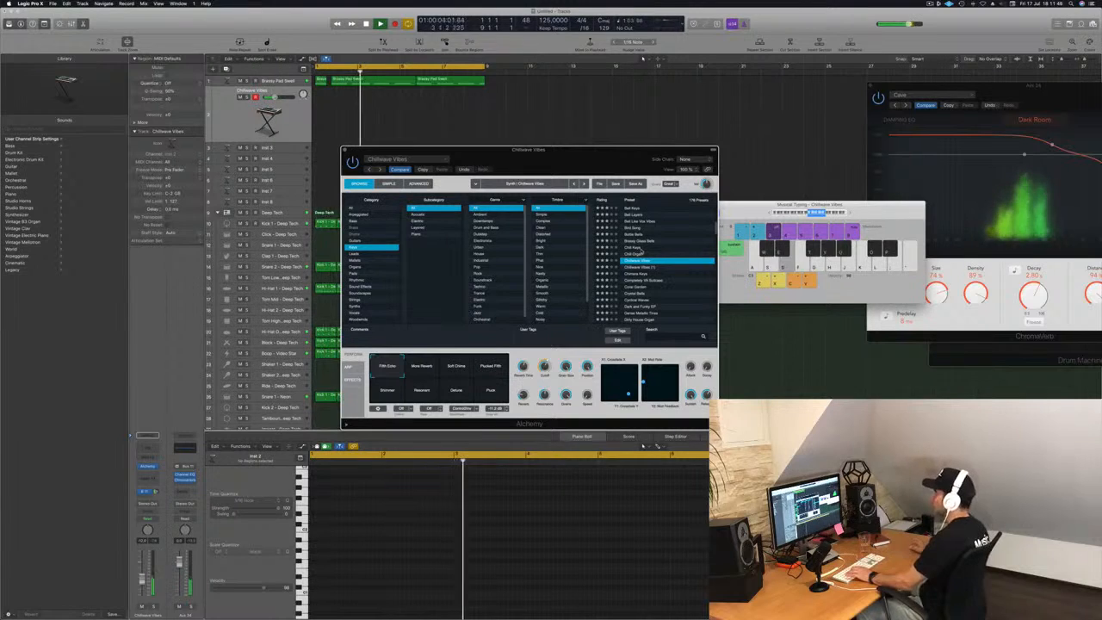
Try Chillwave Vibes' Soft Chime and Plucked Fifth variations and raise the track's volume fader.
{"action": "left_click", "coordinate": [453, 370]}
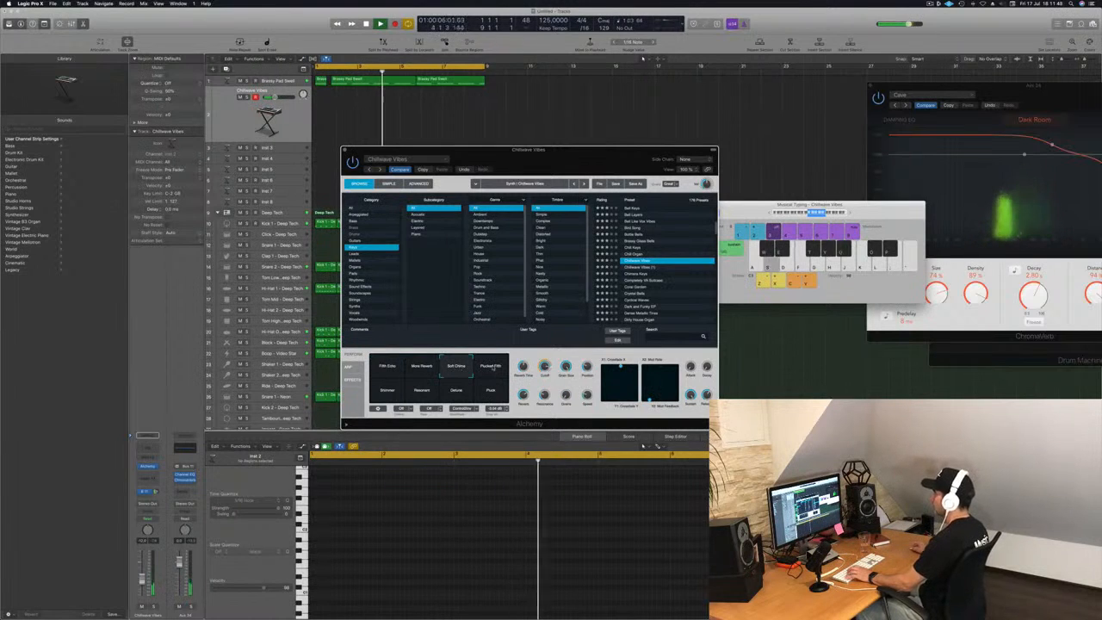
{"action": "left_click", "coordinate": [489, 369]}
{"action": "left_click_drag", "start_coordinate": [142, 578], "coordinate": [141, 571]}
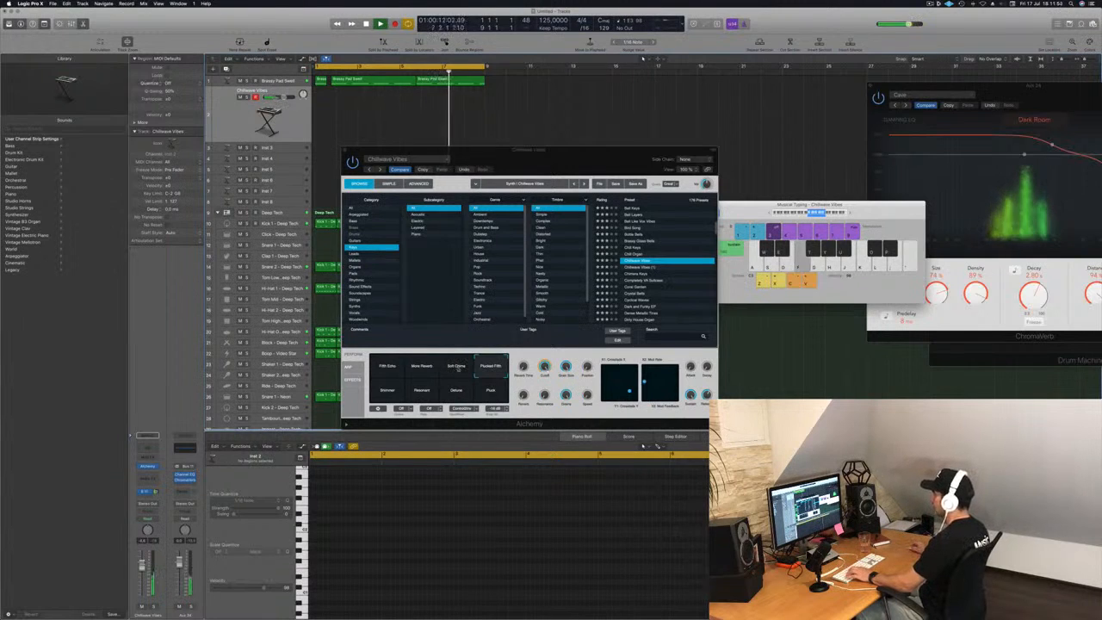
Compare Chillwave Vibes' Soft Chime, More Reverb, Resonant, Detune and Pluck variations and choose Resonant.
{"action": "left_click", "coordinate": [457, 368]}
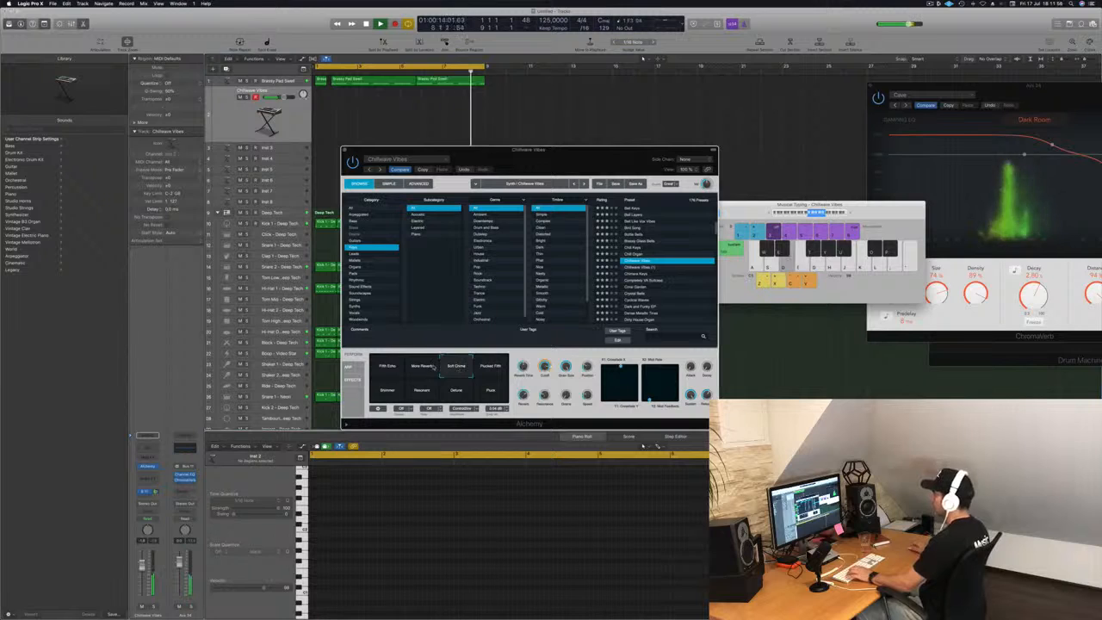
{"action": "left_click", "coordinate": [420, 368]}
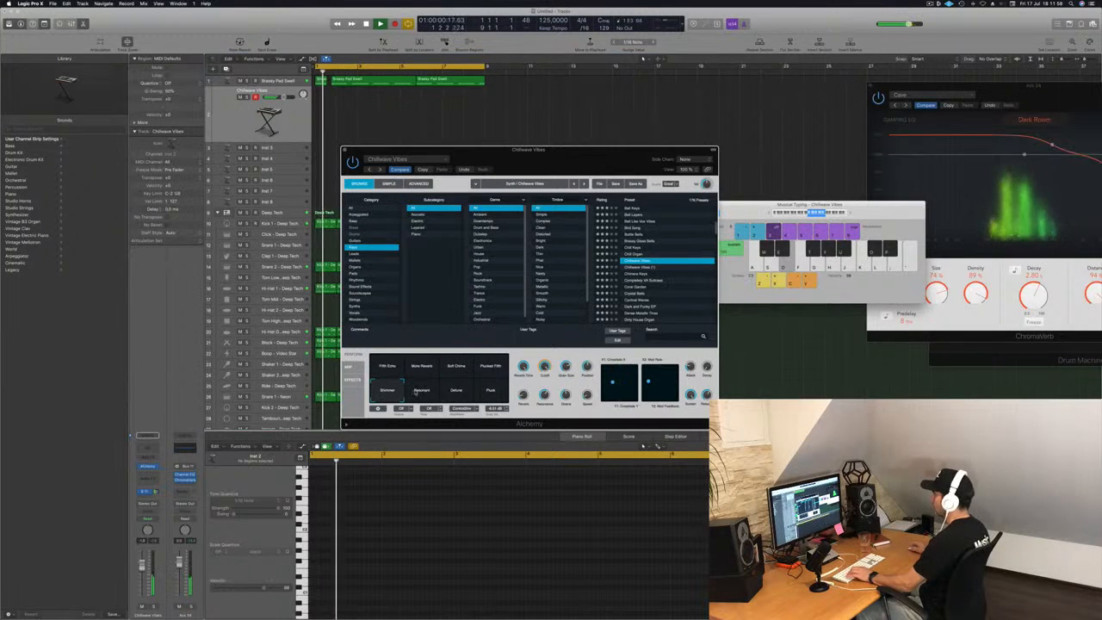
{"action": "left_click", "coordinate": [422, 390]}
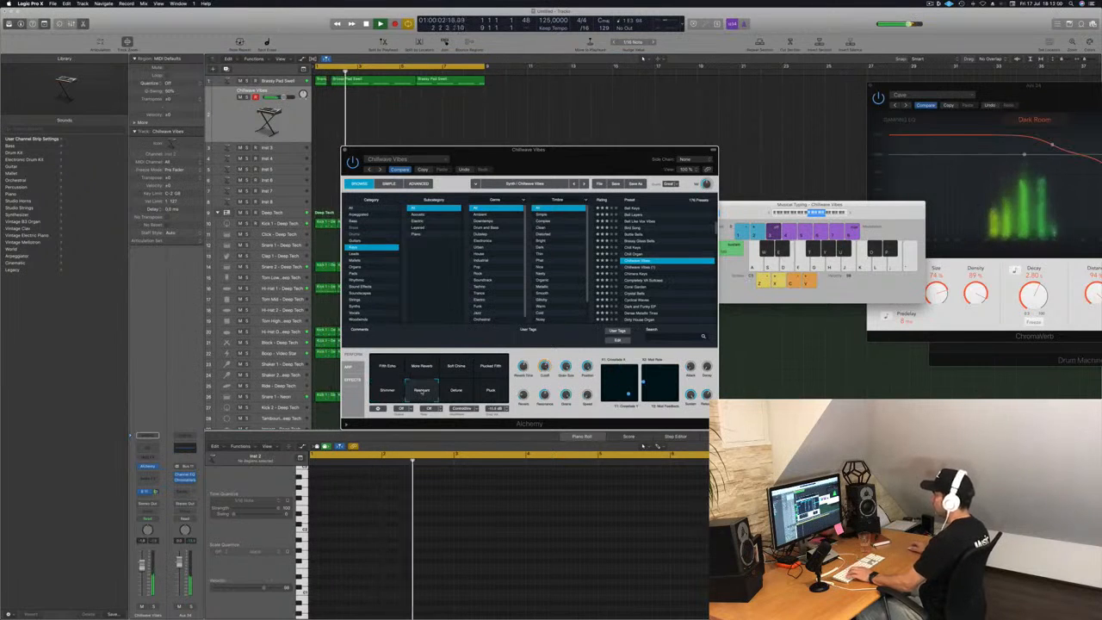
{"action": "key", "text": "h"}
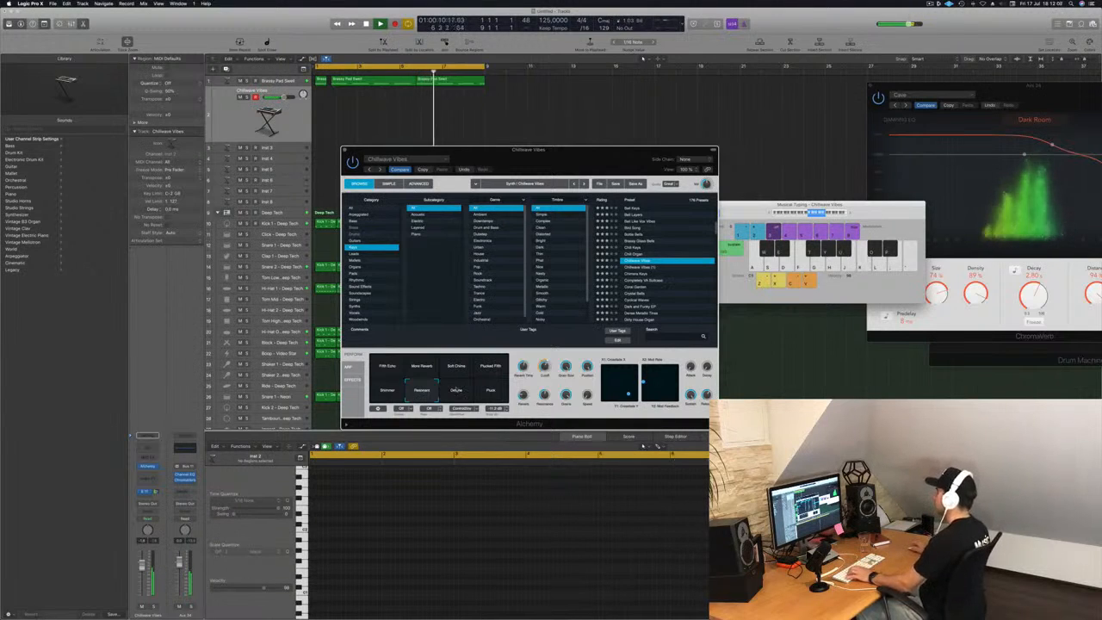
{"action": "left_click", "coordinate": [455, 390]}
{"action": "left_click", "coordinate": [486, 393]}
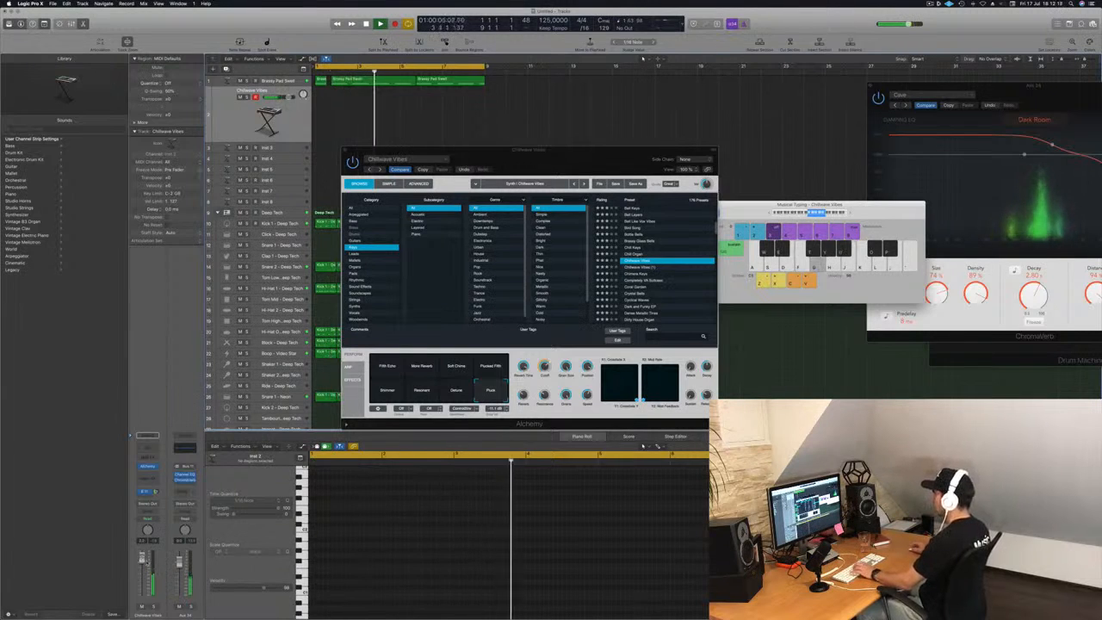
{"action": "left_click", "coordinate": [419, 393]}
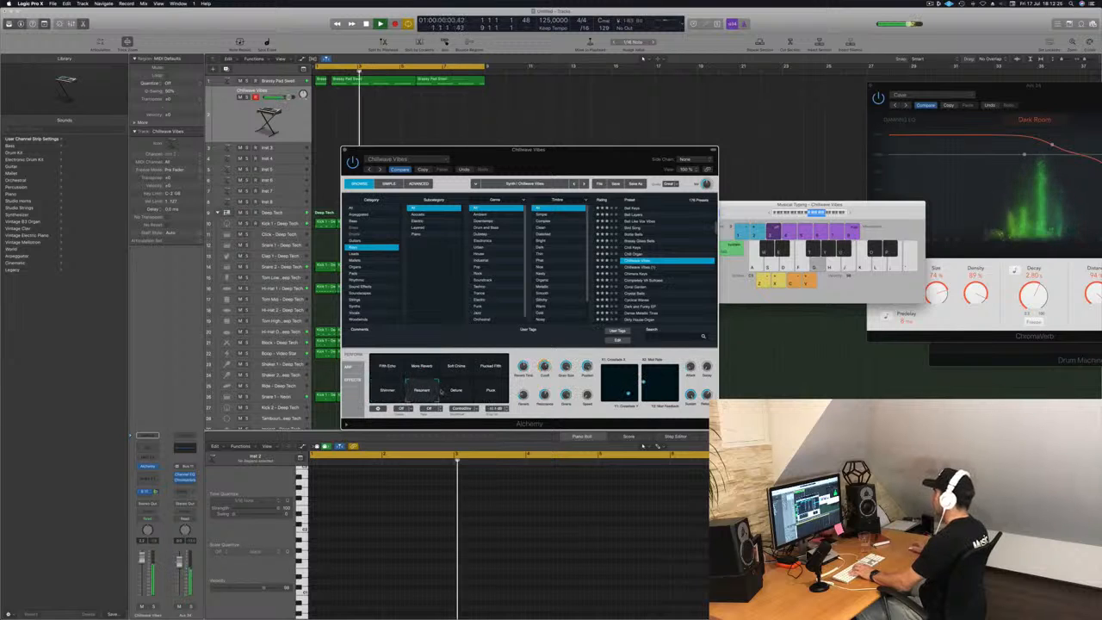
Shift the Musical Typing range one step lower and reposition its window partly over the Alchemy window.
{"action": "left_click", "coordinate": [804, 213]}
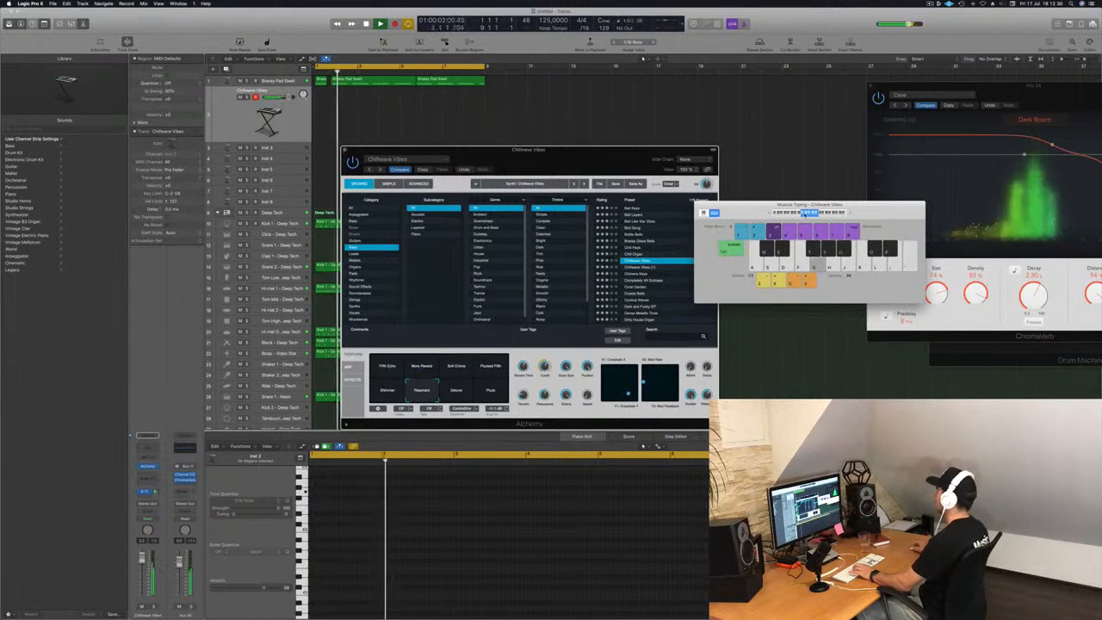
{"action": "left_click_drag", "start_coordinate": [870, 208], "coordinate": [801, 200]}
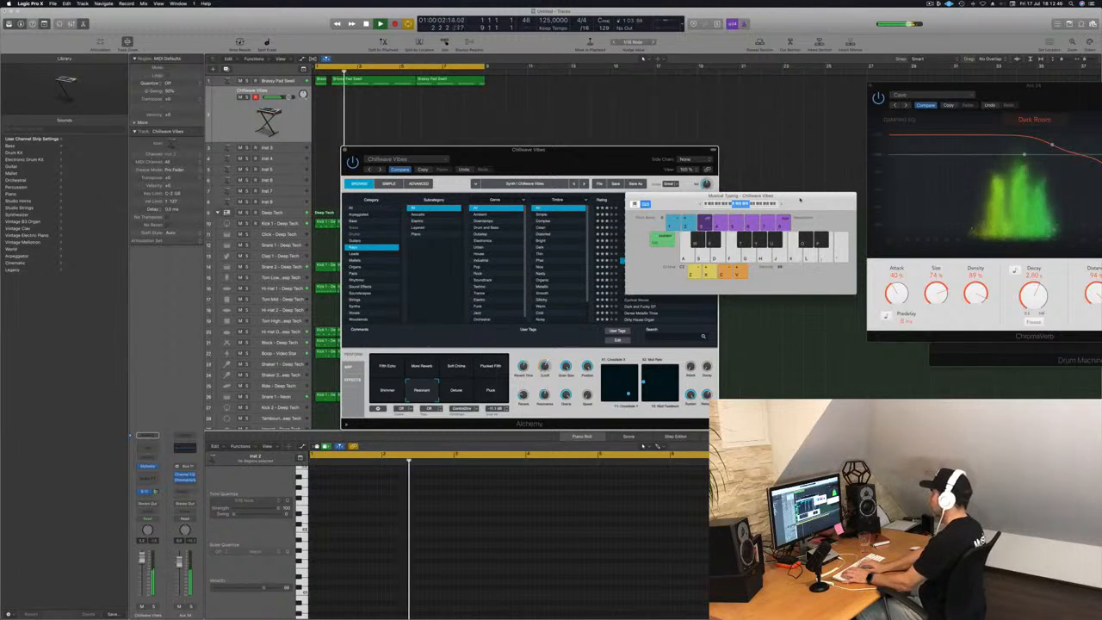
{"action": "key", "text": "r"}
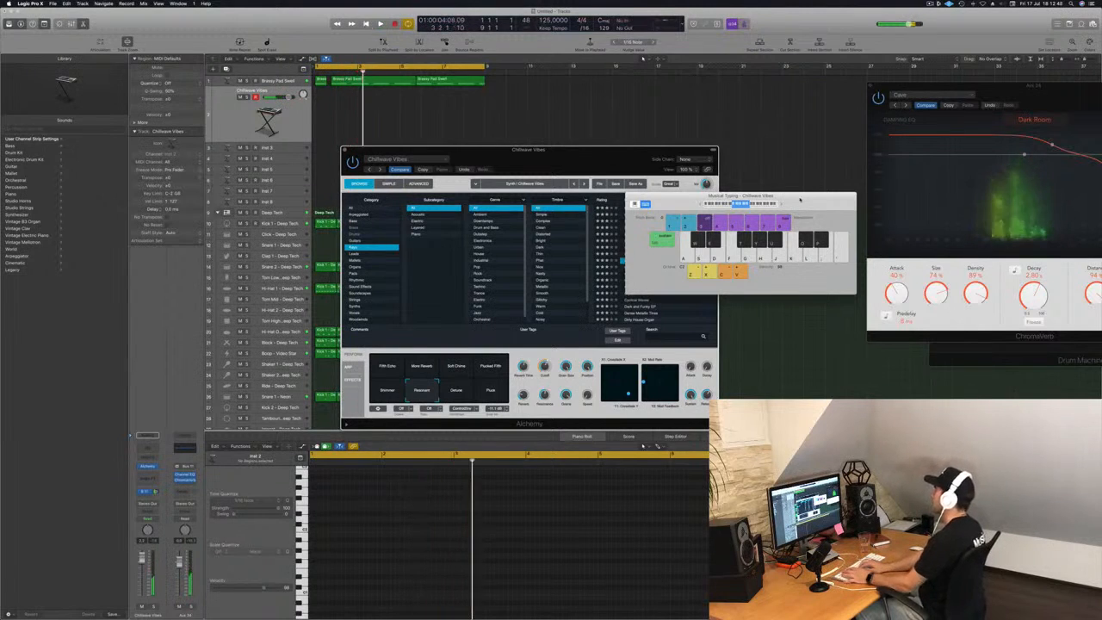
Record a repeating melody on the Chillwave Vibes track across the eight-bar cycle and play it back from the start.
{"action": "key", "text": "r"}
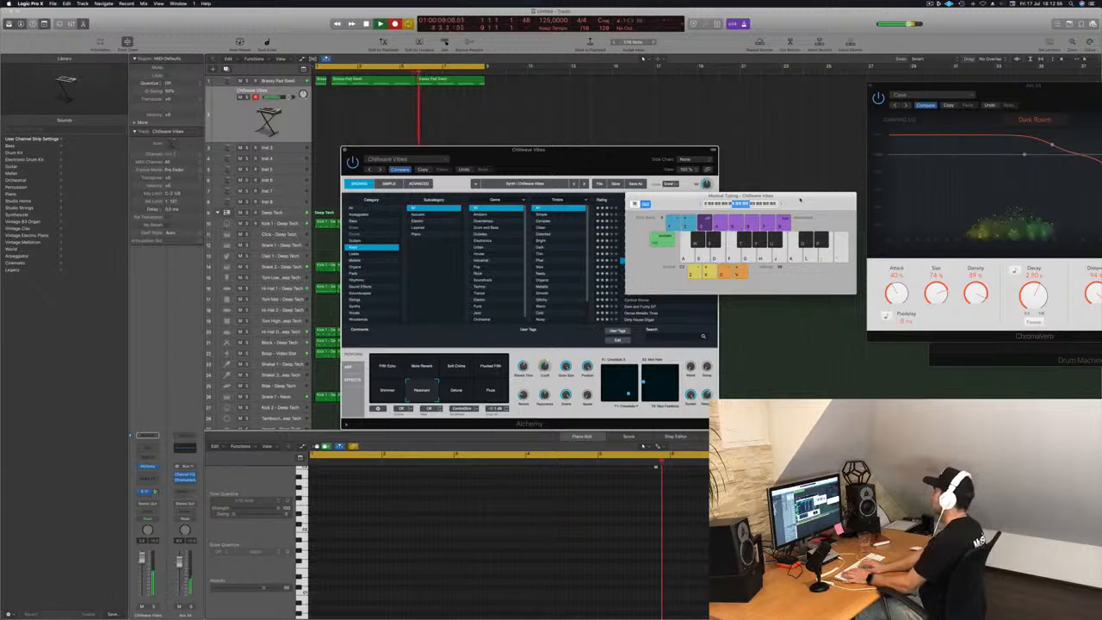
{"action": "key", "text": "k"}
{"action": "key", "text": "semicolon"}
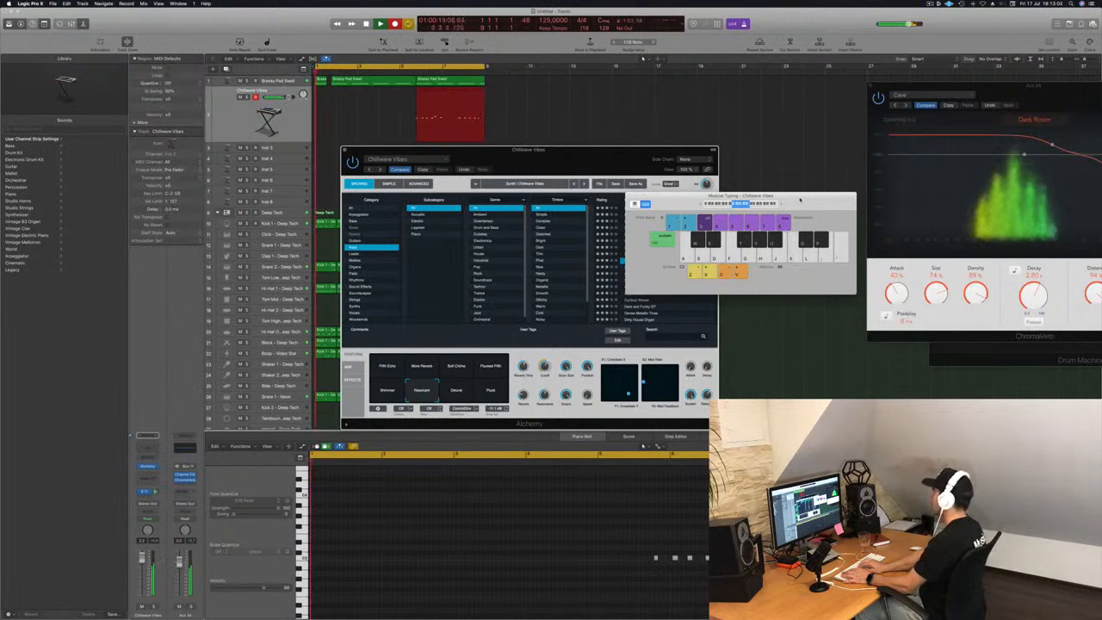
{"action": "key", "text": "space"}
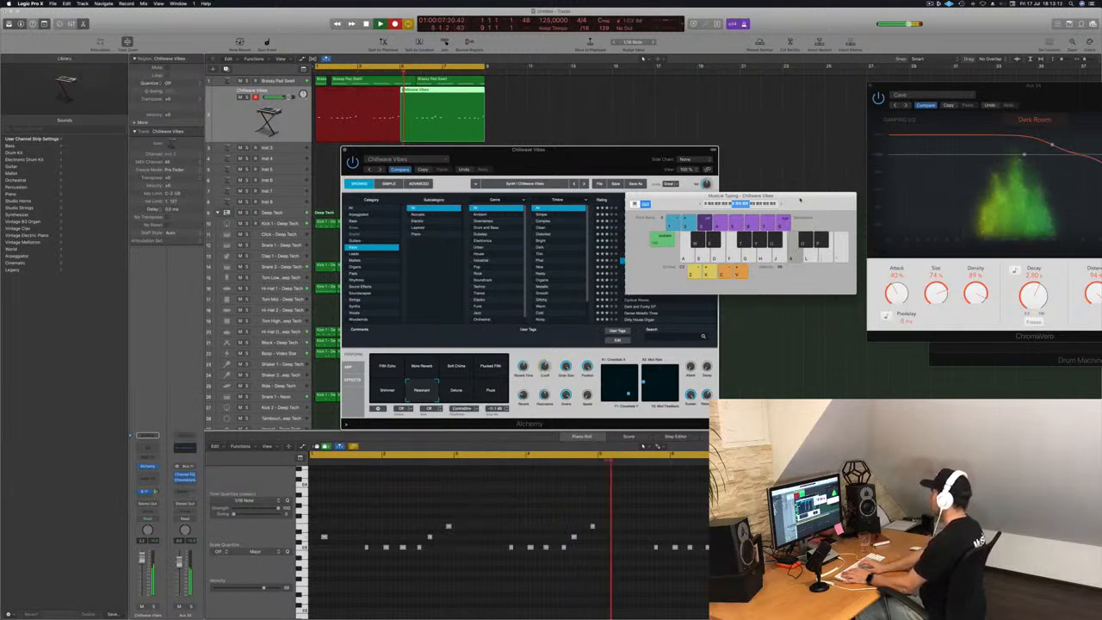
{"action": "key", "text": "space"}
{"action": "key", "text": "space"}
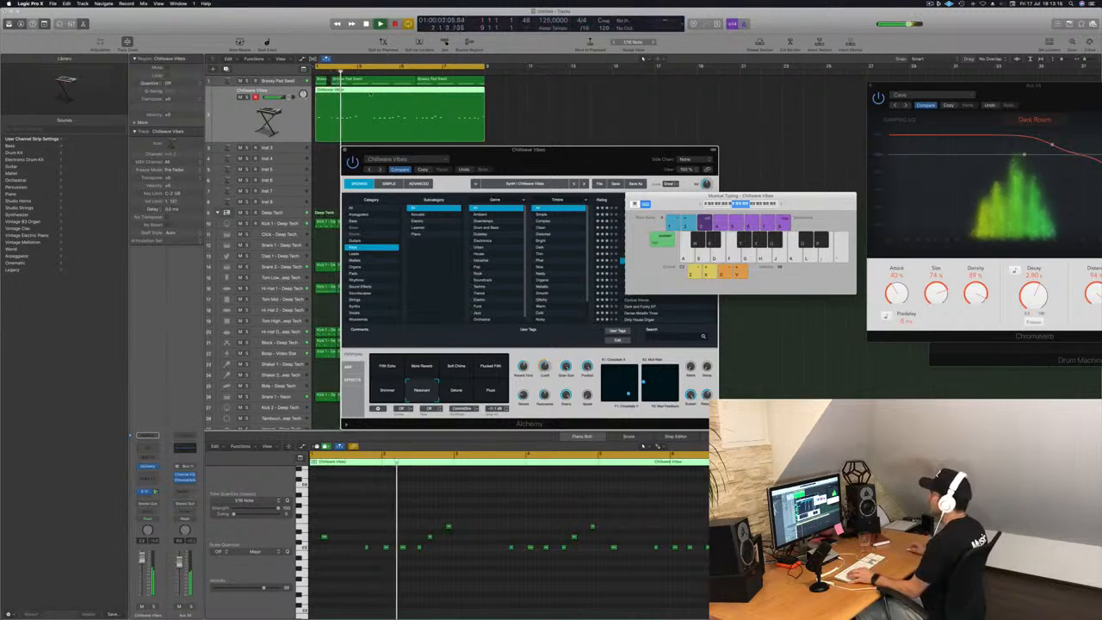
{"action": "key", "text": "space"}
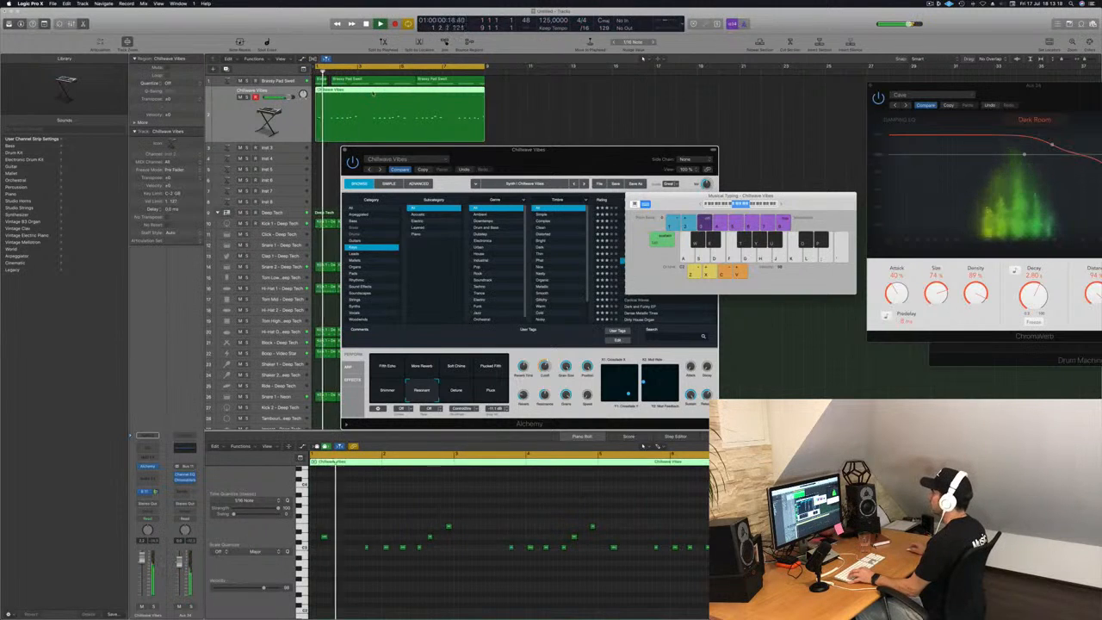
Split the recorded Chillwave Vibes region just before bar 4 and delete its first part.
{"action": "left_click", "coordinate": [373, 94]}
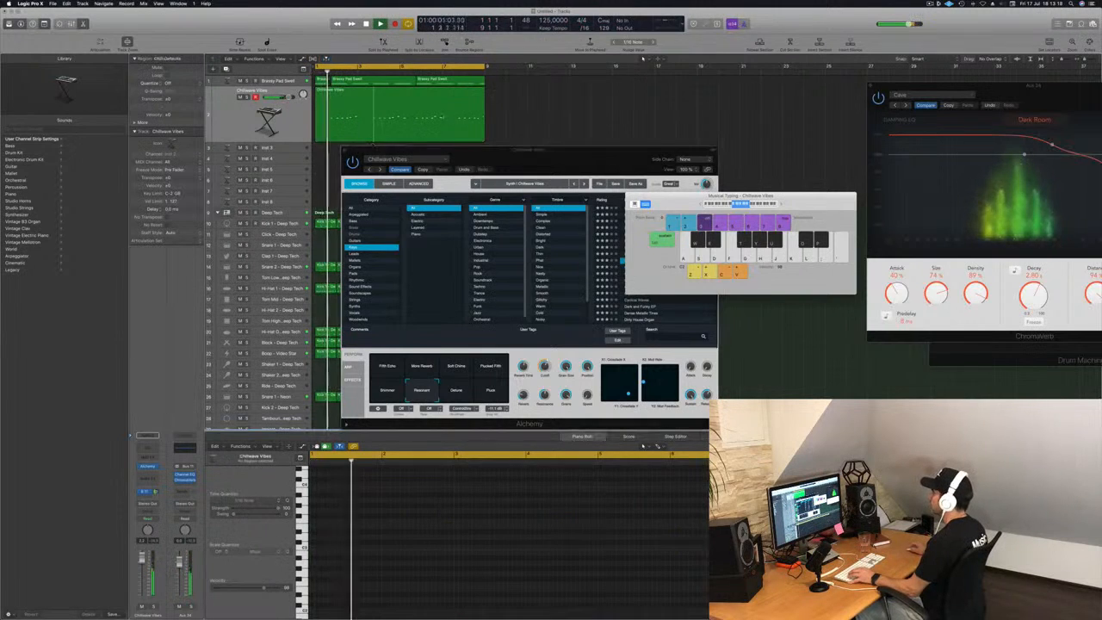
{"action": "left_click", "coordinate": [373, 98]}
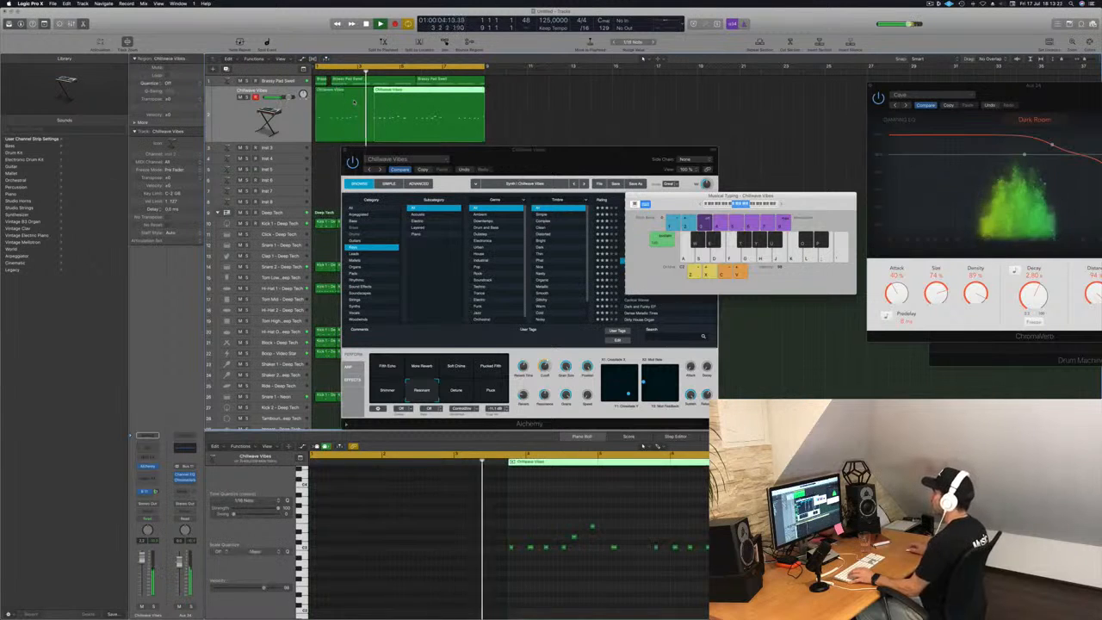
{"action": "left_click", "coordinate": [353, 101]}
{"action": "key", "text": "Delete"}
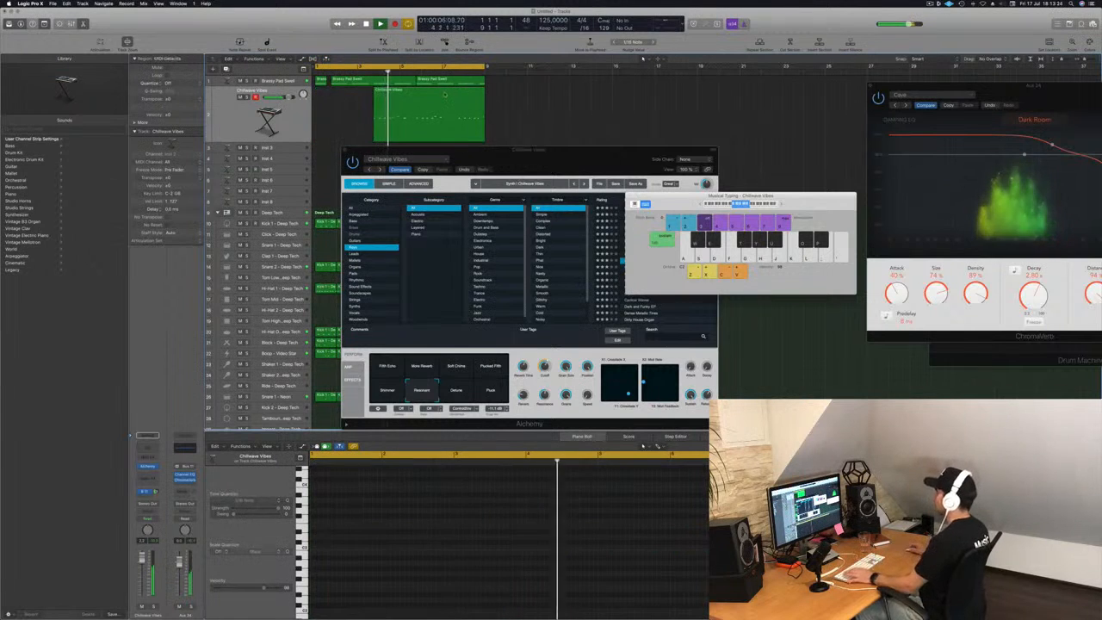
Select the remaining Chillwave Vibes region and restart playback from the beginning to check it.
{"action": "left_click", "coordinate": [445, 95]}
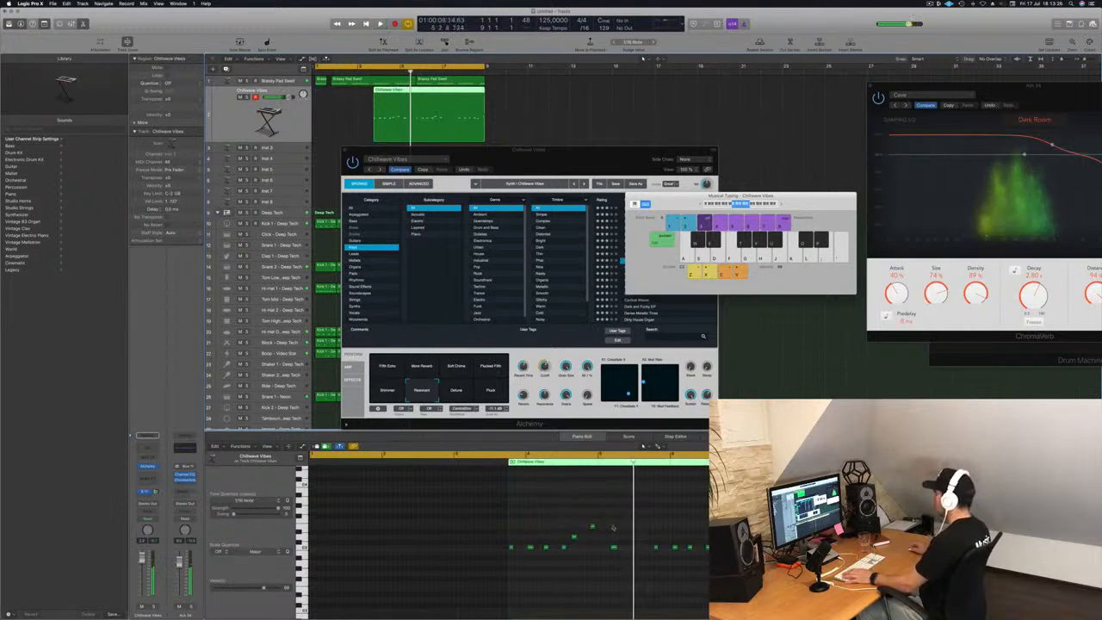
{"action": "key", "text": "space"}
{"action": "key", "text": "space"}
{"action": "key", "text": "space"}
{"action": "key", "text": "space"}
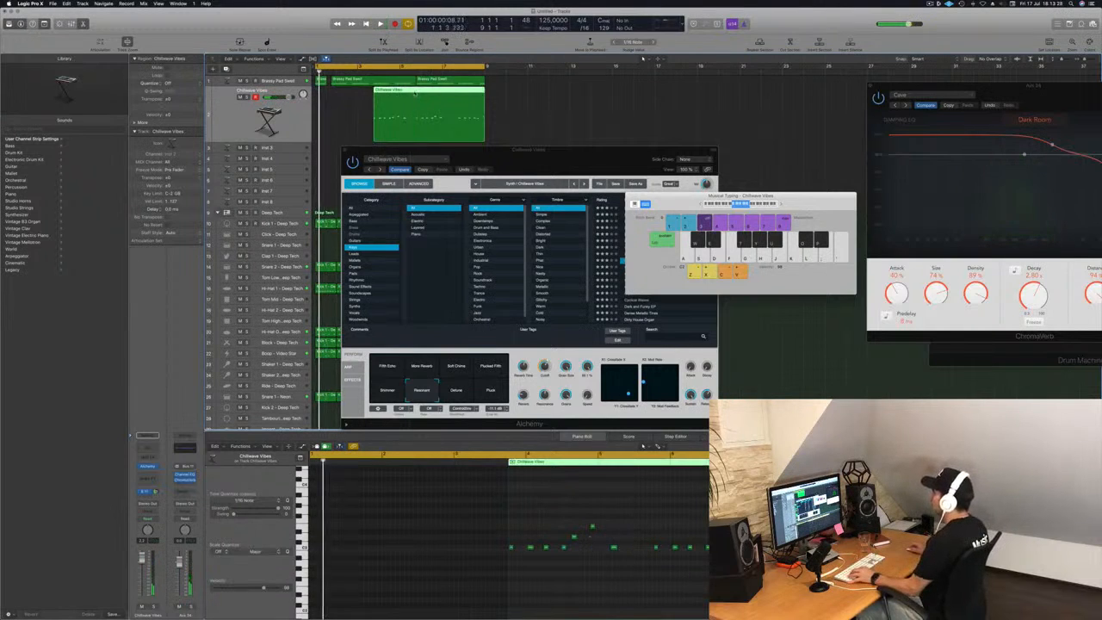
Split the Chillwave Vibes region just before bar 6 and delete the part after the split.
{"action": "scroll", "coordinate": [416, 89], "scroll_direction": "right", "scroll_amount": 1}
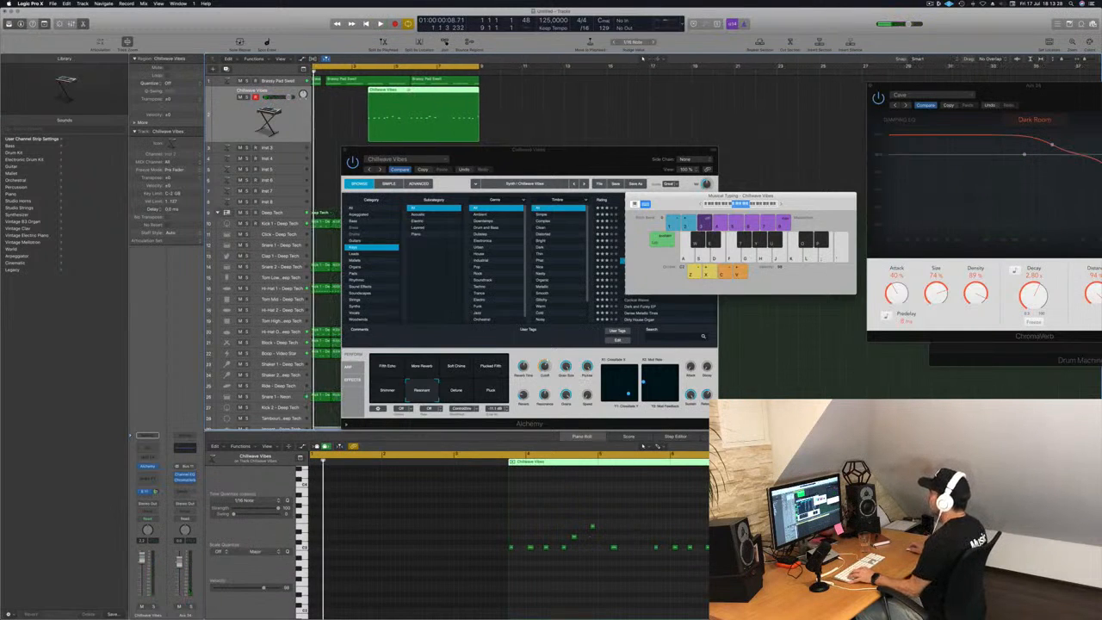
{"action": "left_click", "coordinate": [409, 90], "text": "super"}
{"action": "key", "text": "BackSpace"}
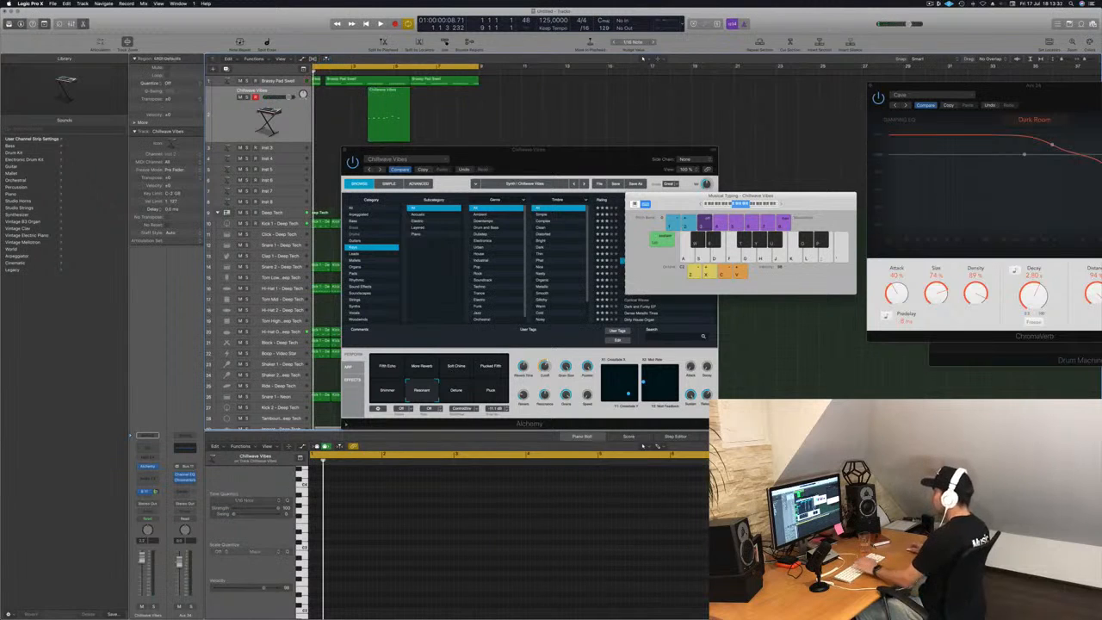
Move the Alchemy window clear of the melody, adjust the Chillwave Vibes region's length to exactly two bars, and play it back.
{"action": "left_click", "coordinate": [404, 107]}
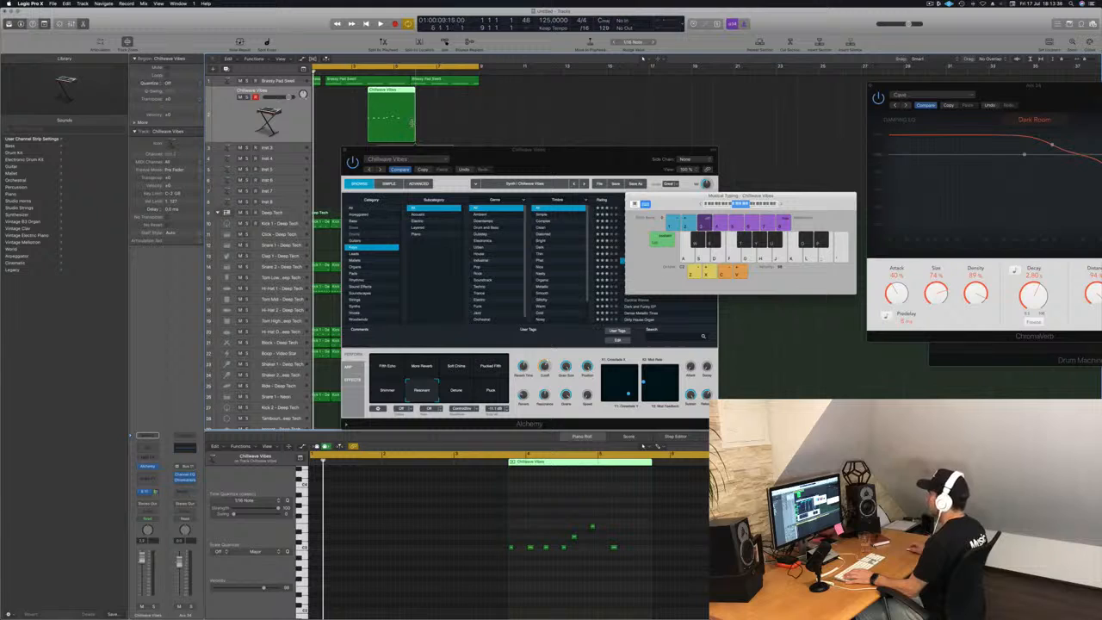
{"action": "left_click_drag", "start_coordinate": [448, 150], "coordinate": [593, 260]}
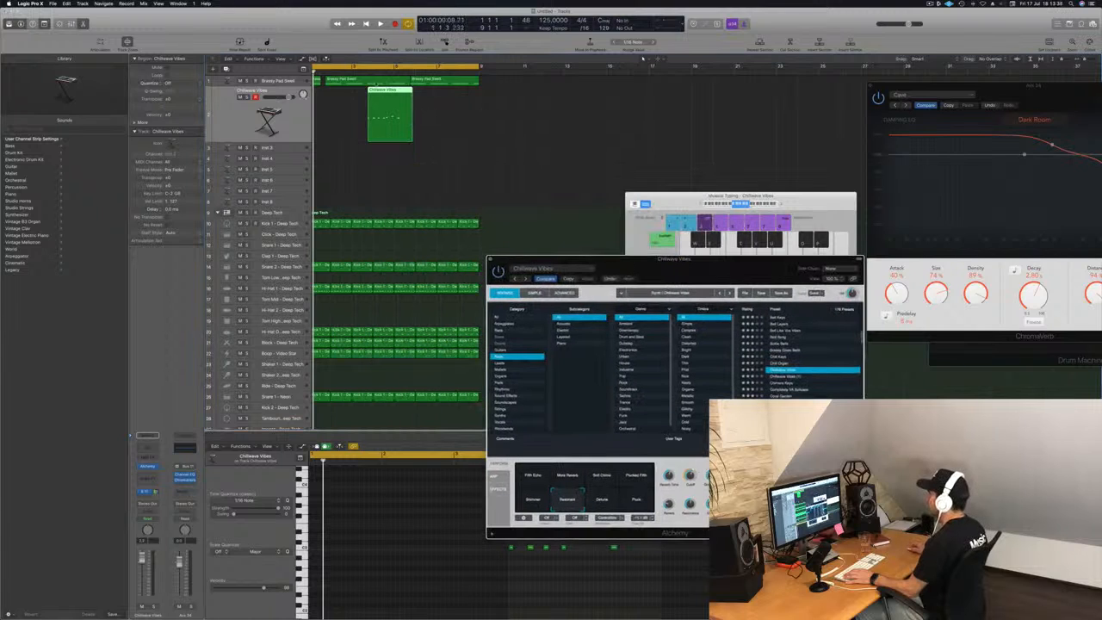
{"action": "left_click", "coordinate": [401, 105]}
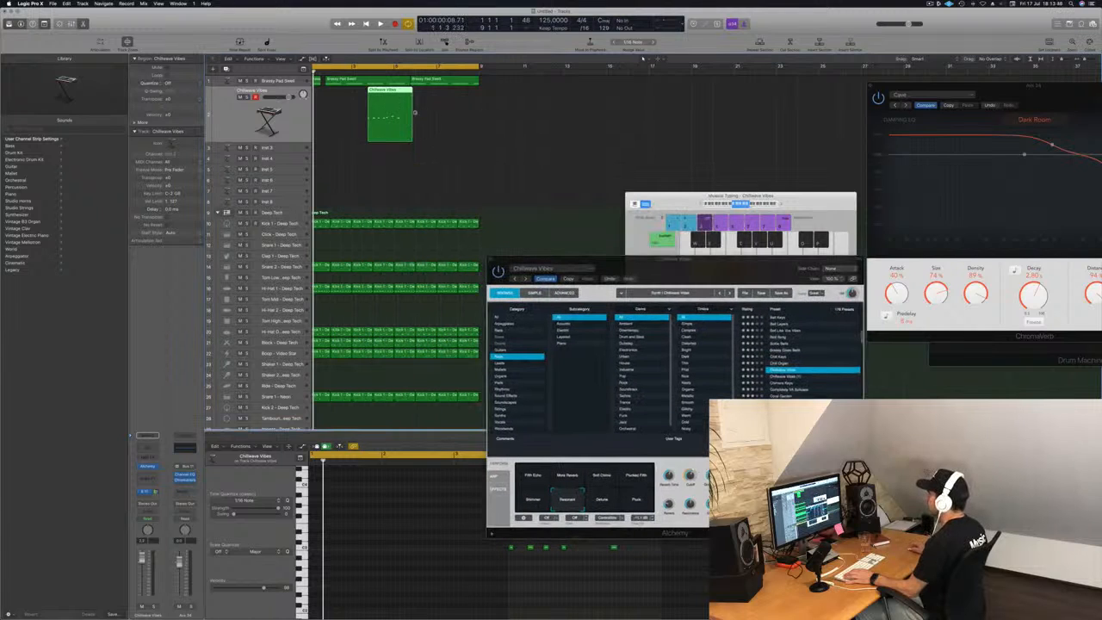
{"action": "left_click_drag", "start_coordinate": [411, 140], "coordinate": [423, 138]}
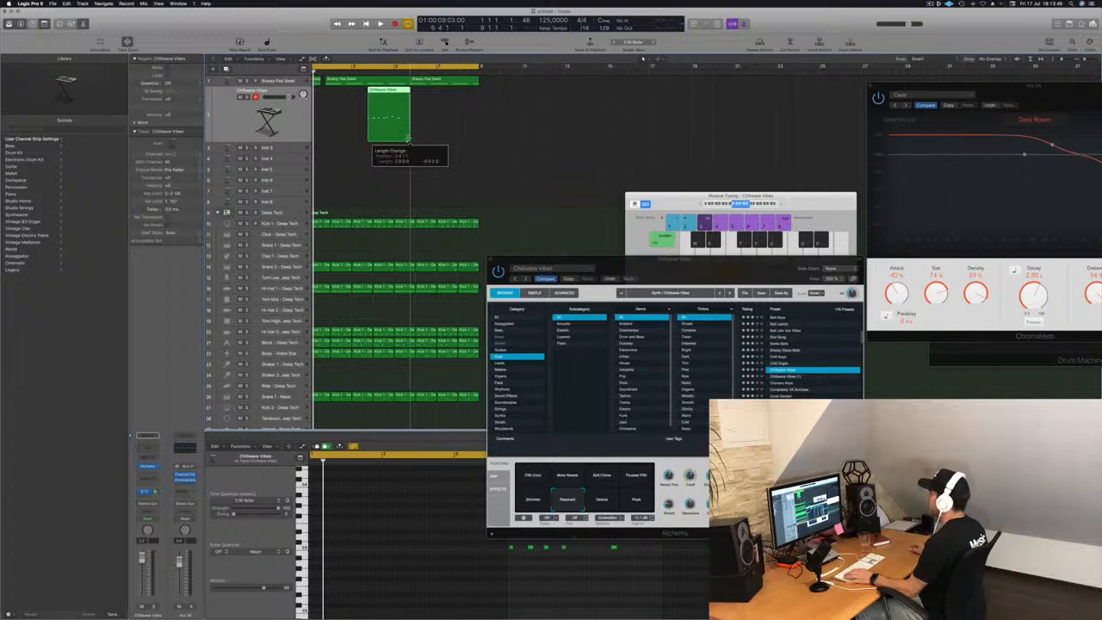
{"action": "key", "text": "space"}
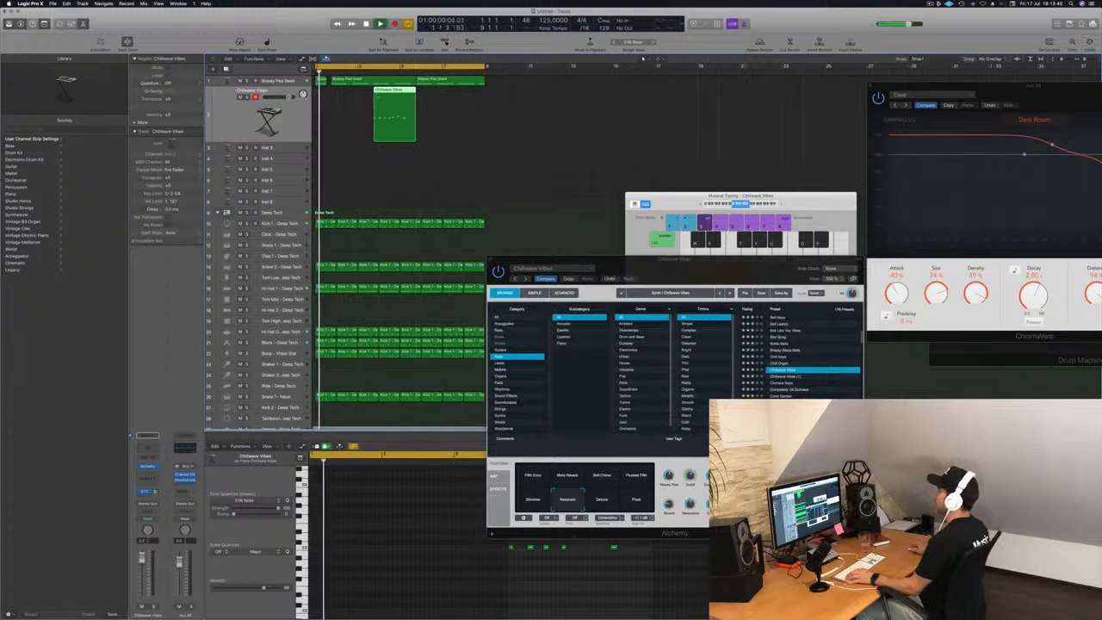
Duplicate the two-bar Chillwave Vibes region directly before and after itself to make four back-to-back copies.
{"action": "left_click_drag", "start_coordinate": [384, 96], "coordinate": [343, 93]}
{"action": "key", "text": "space"}
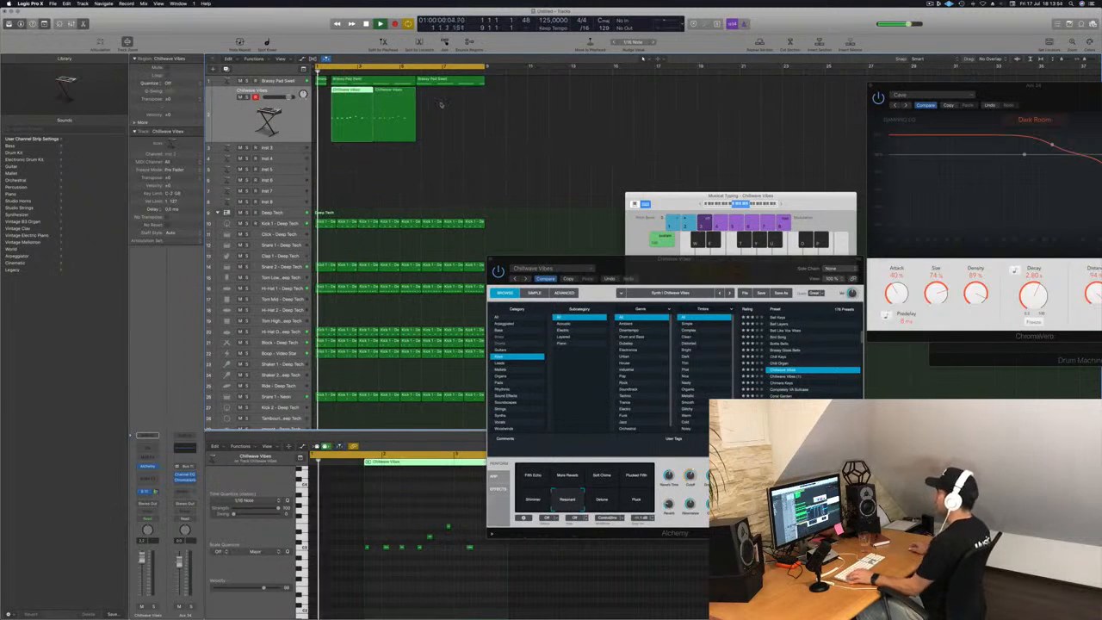
{"action": "mouse_move", "coordinate": [440, 104]}
{"action": "left_mouse_down"}
{"action": "mouse_move", "coordinate": [365, 114]}
{"action": "mouse_move", "coordinate": [422, 97]}
{"action": "left_mouse_up"}
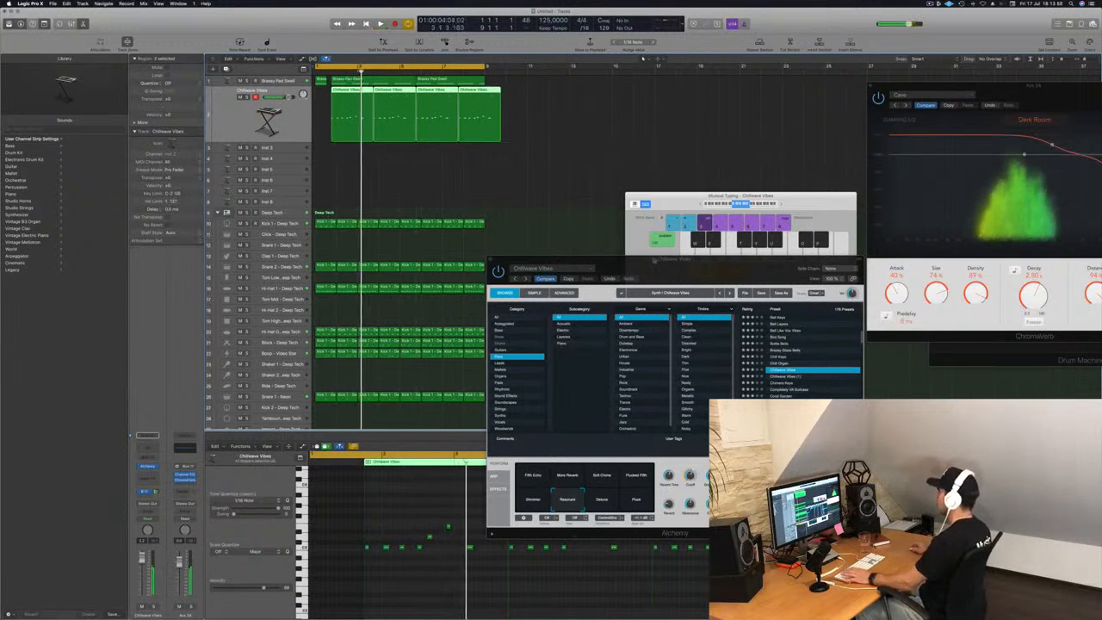
Raise the last note of the second Chillwave Vibes region to the pitch of the phrase's highest note.
{"action": "left_click_drag", "start_coordinate": [670, 272], "coordinate": [610, 176]}
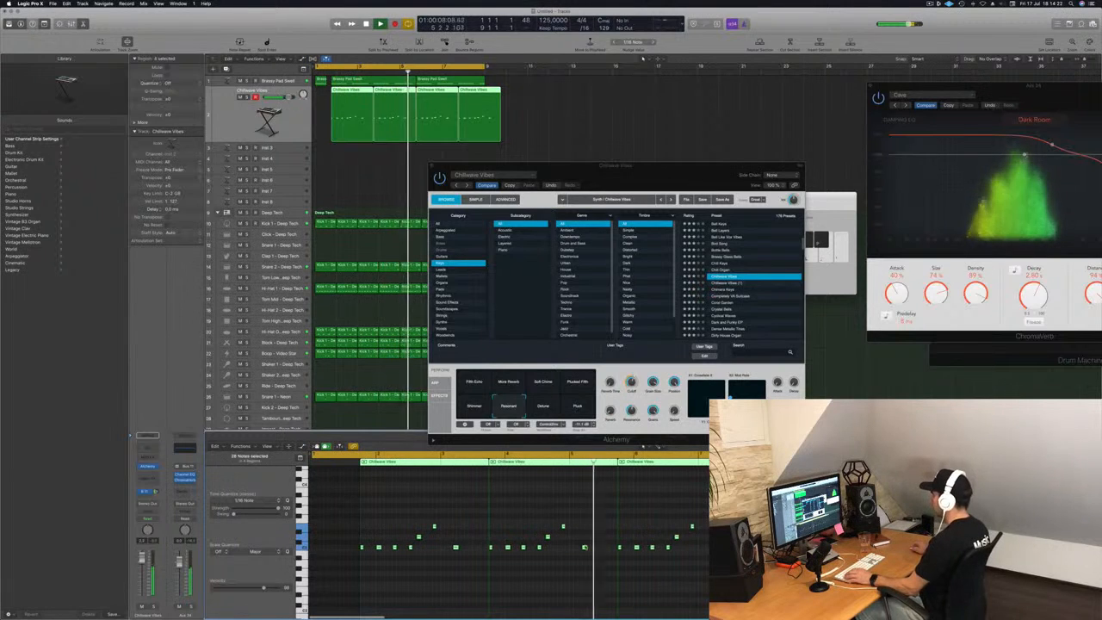
{"action": "left_click", "coordinate": [584, 548]}
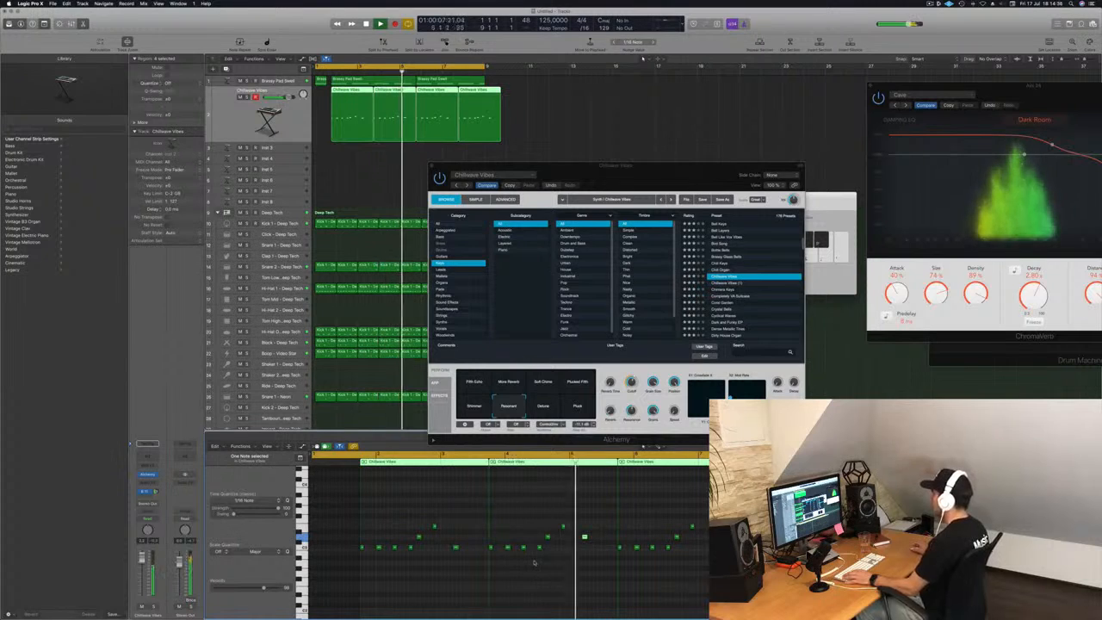
{"action": "key", "text": "Return"}
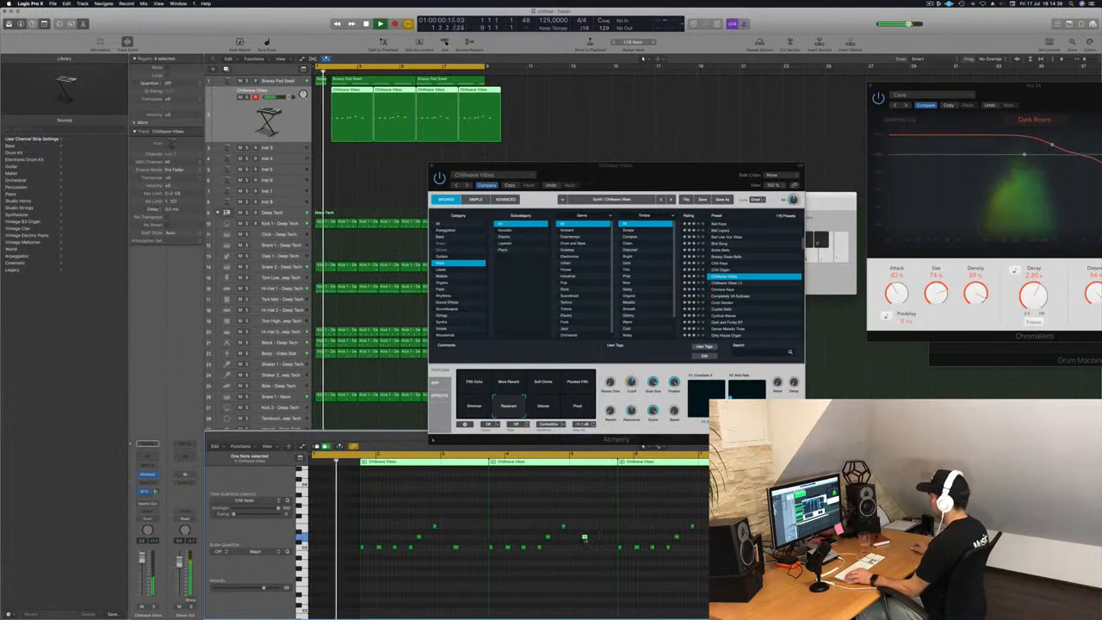
{"action": "left_click_drag", "start_coordinate": [585, 538], "coordinate": [584, 527]}
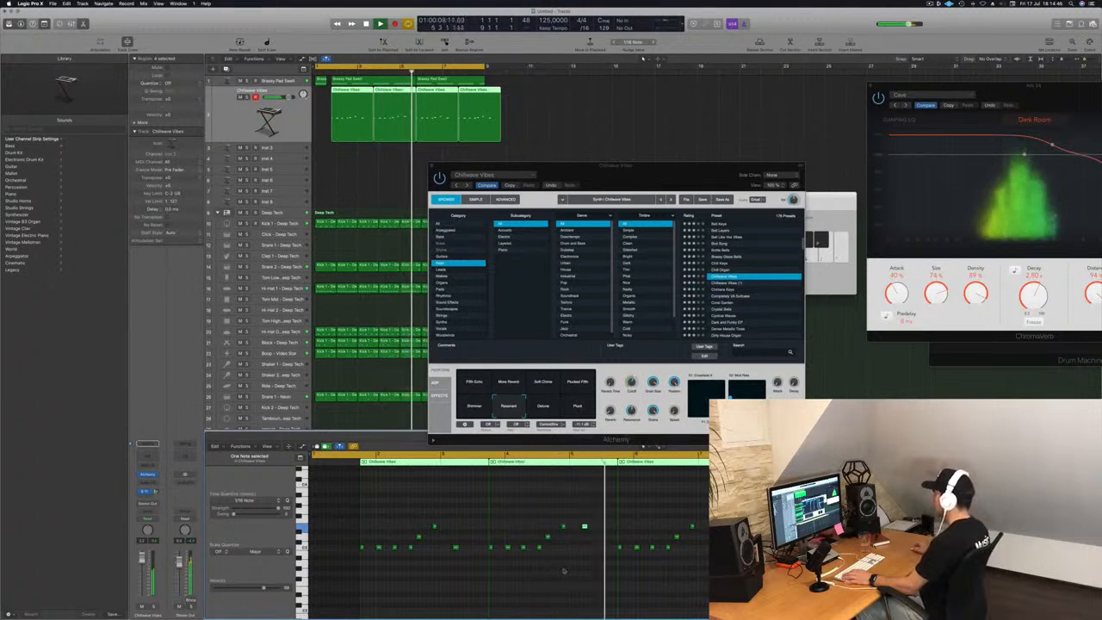
Replace the last two Chillwave Vibes regions with copies of the edited first pair and move the Alchemy window aside.
{"action": "left_click_drag", "start_coordinate": [559, 101], "coordinate": [435, 97]}
{"action": "key", "text": "BackSpace"}
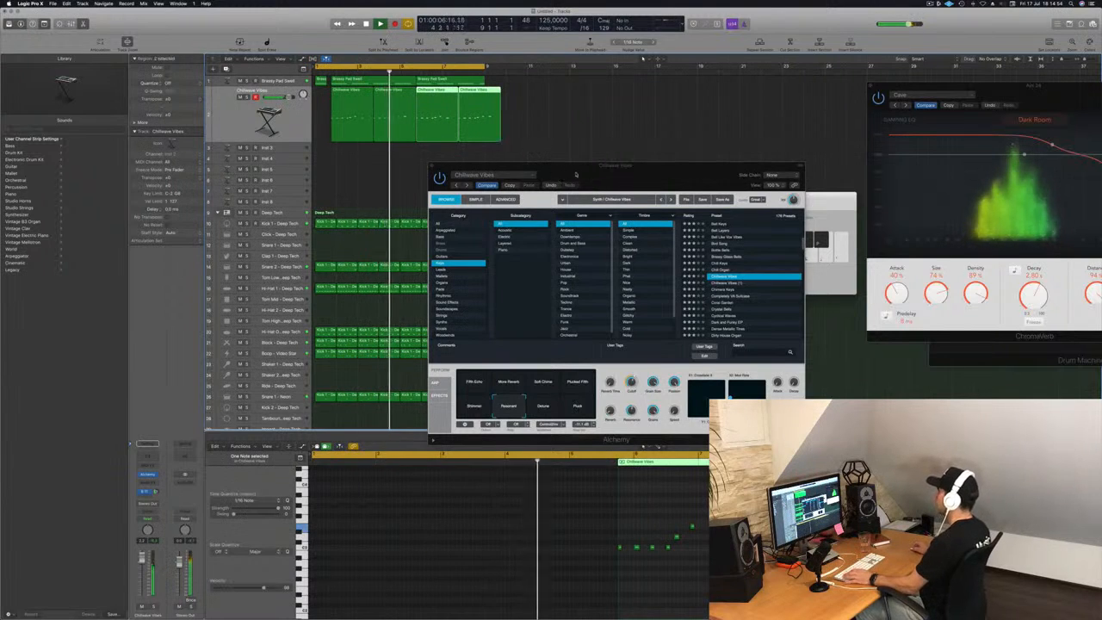
{"action": "left_click_drag", "start_coordinate": [576, 175], "coordinate": [675, 216]}
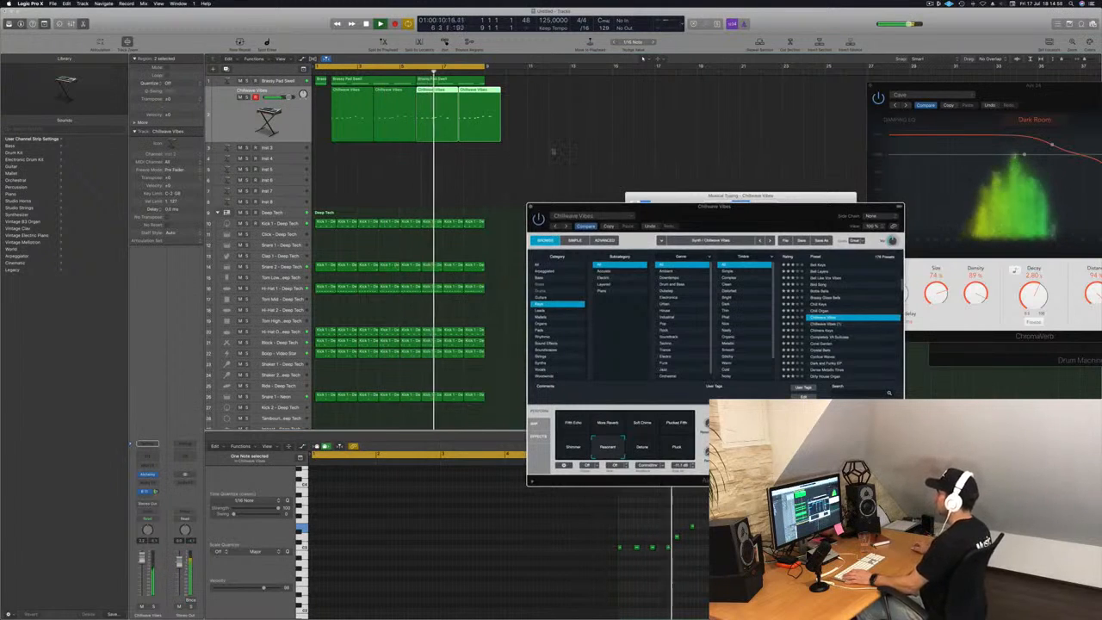
Extend the last Brassy Pad Swell region to the end of the melody and remove the short pad fragment at the start.
{"action": "key", "text": "Return"}
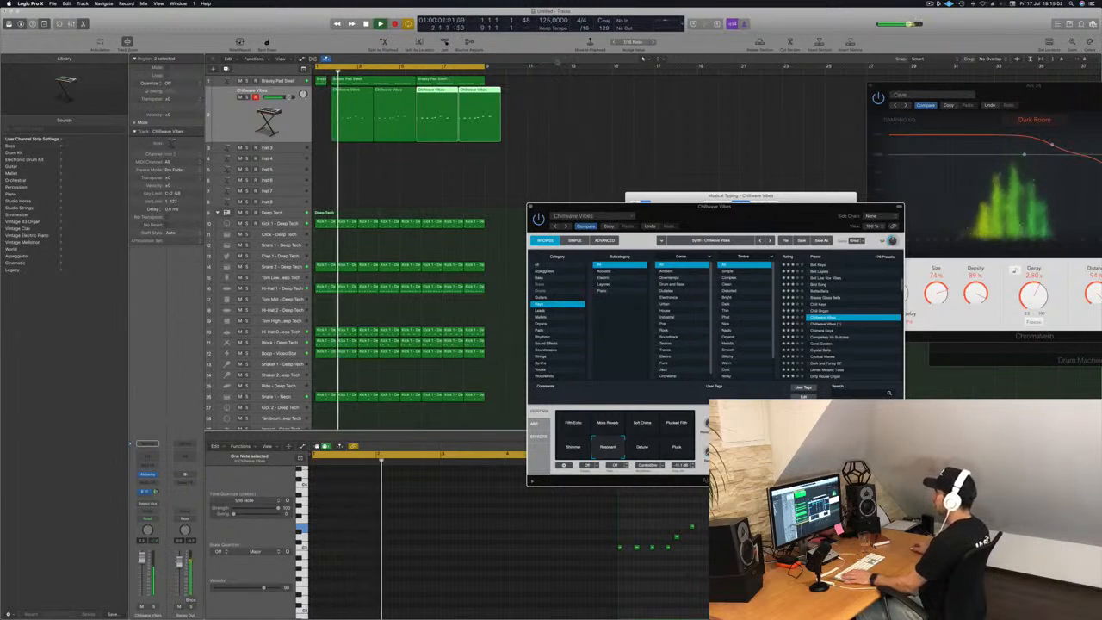
{"action": "left_click", "coordinate": [482, 80]}
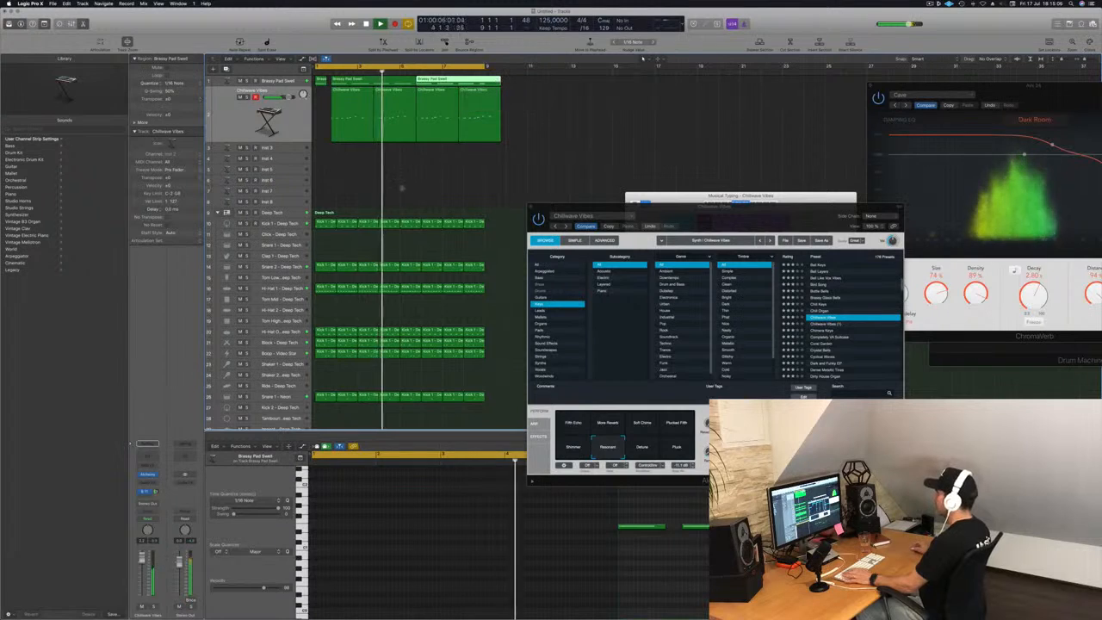
{"action": "key", "text": "Return"}
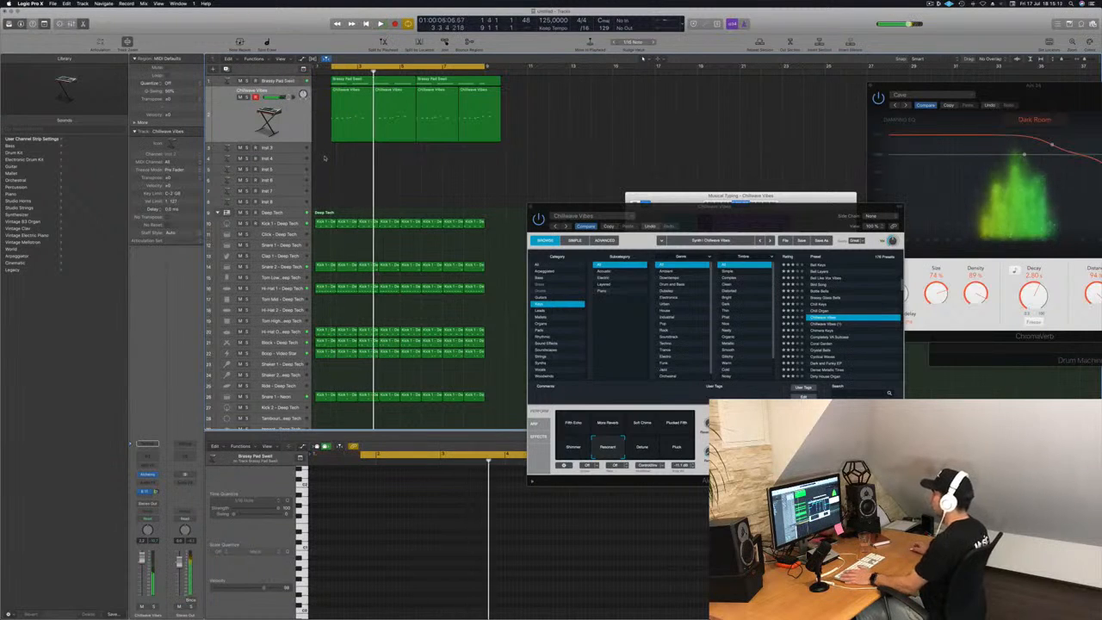
Align the cycle range with the pad and melody regions, and close the Alchemy window.
{"action": "key", "text": "Return"}
{"action": "scroll", "coordinate": [383, 198], "scroll_direction": "up", "scroll_amount": 3}
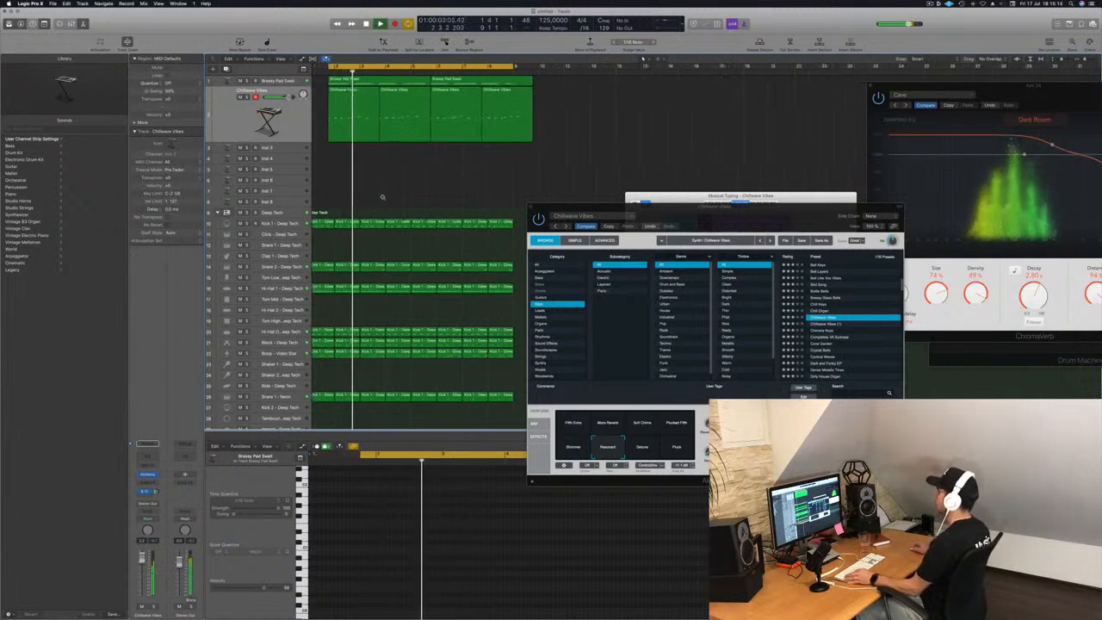
{"action": "scroll", "coordinate": [433, 204], "scroll_direction": "down", "scroll_amount": 4}
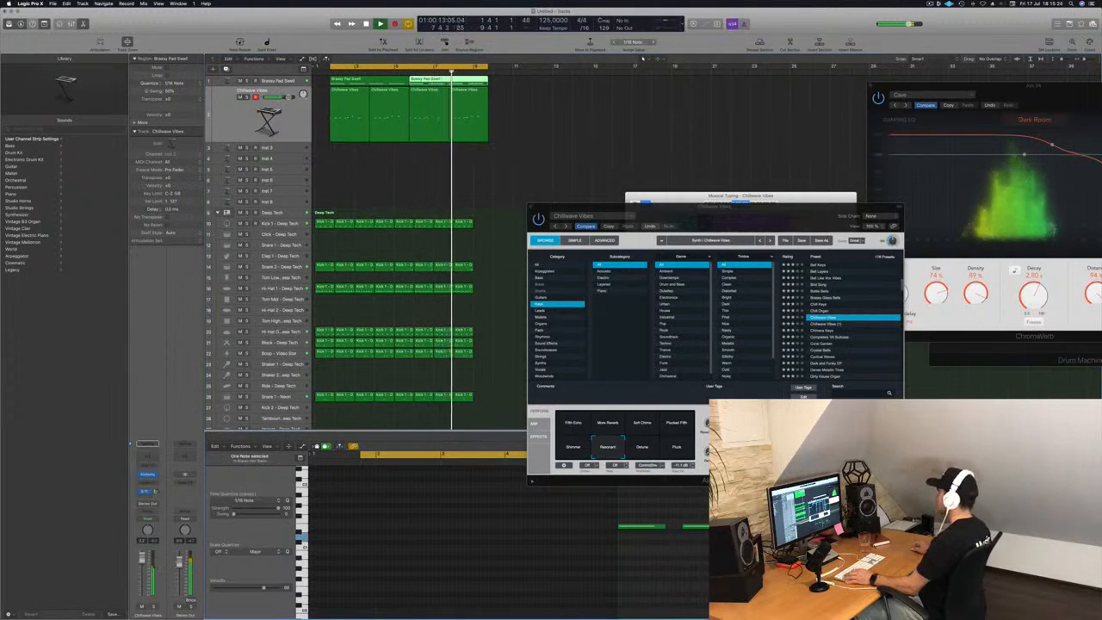
{"action": "left_click_drag", "start_coordinate": [760, 213], "coordinate": [781, 211]}
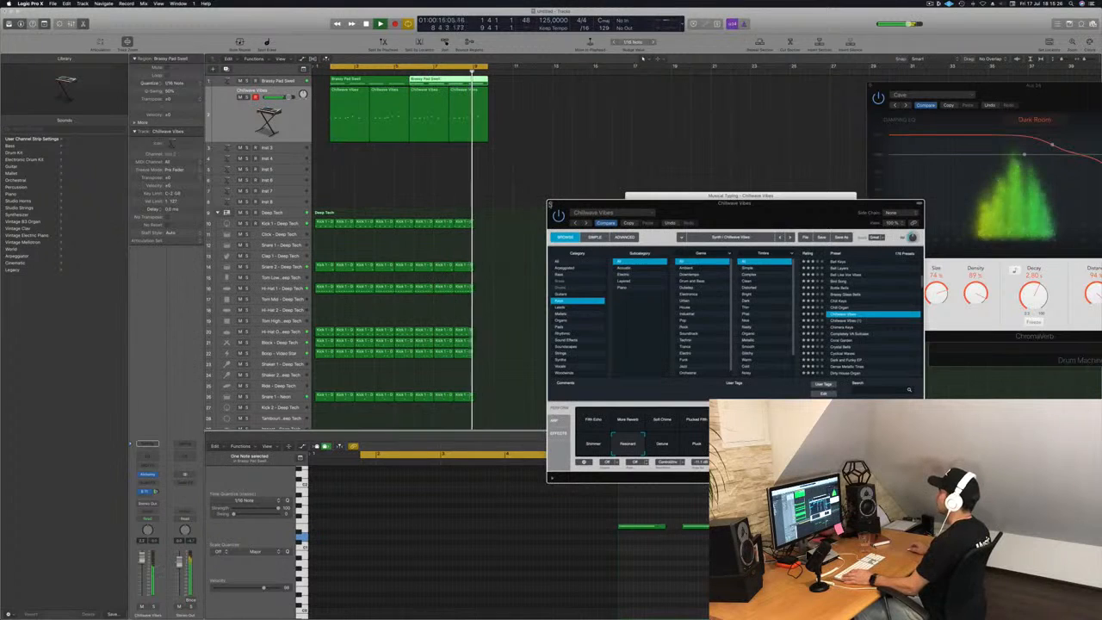
{"action": "left_click", "coordinate": [552, 204]}
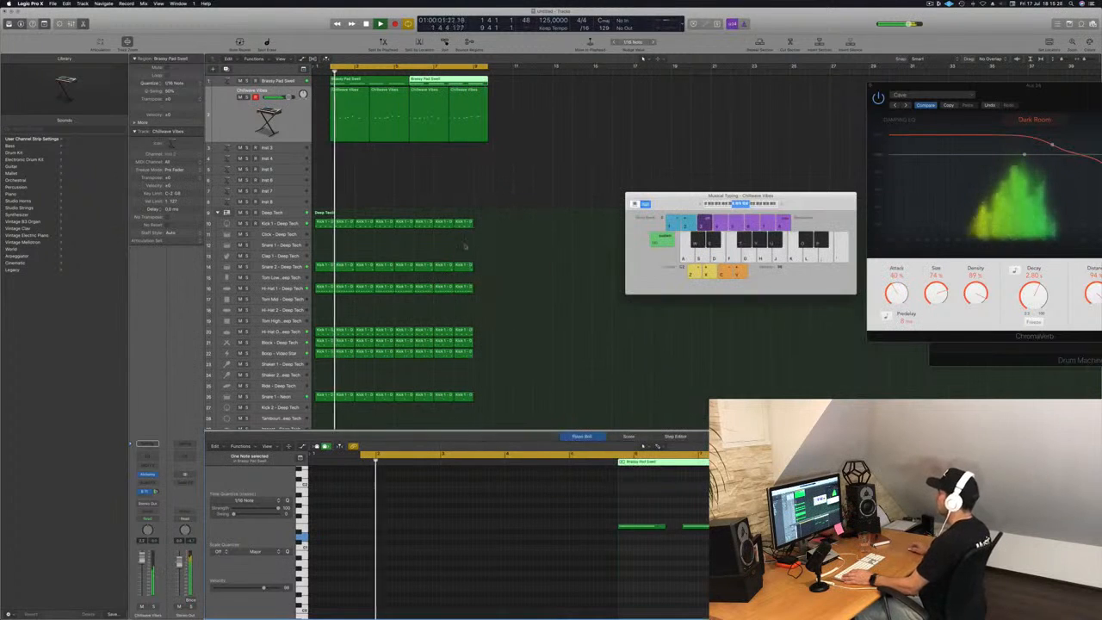
Copy the last one-bar set of Deep Tech drum regions directly after itself and restart playback.
{"action": "left_click_drag", "start_coordinate": [487, 211], "coordinate": [465, 410]}
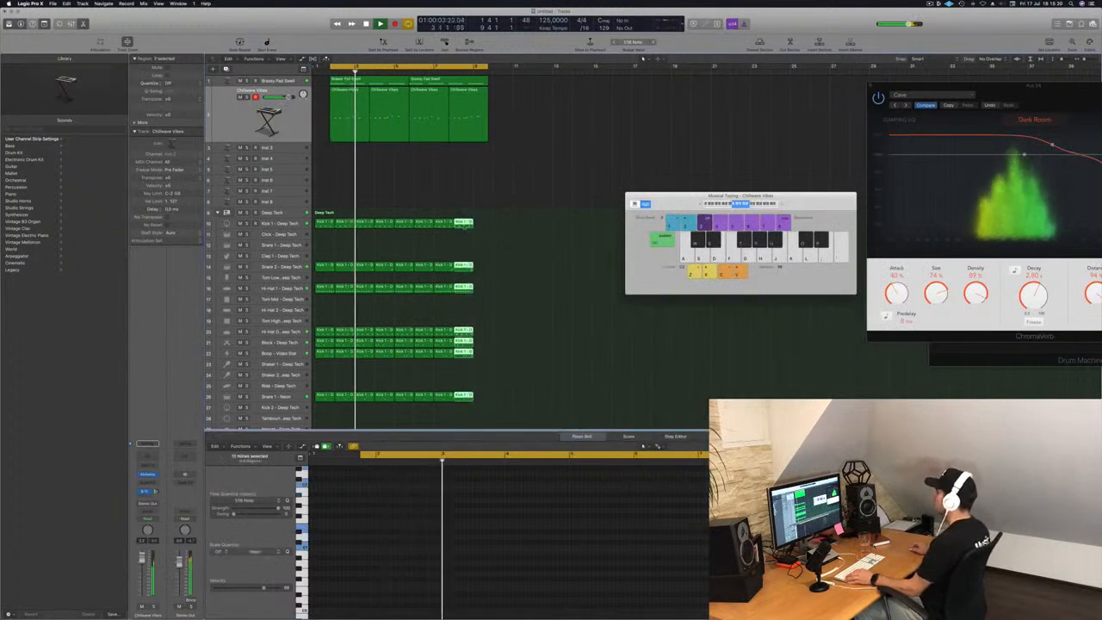
{"action": "left_click_drag", "start_coordinate": [470, 225], "coordinate": [487, 229]}
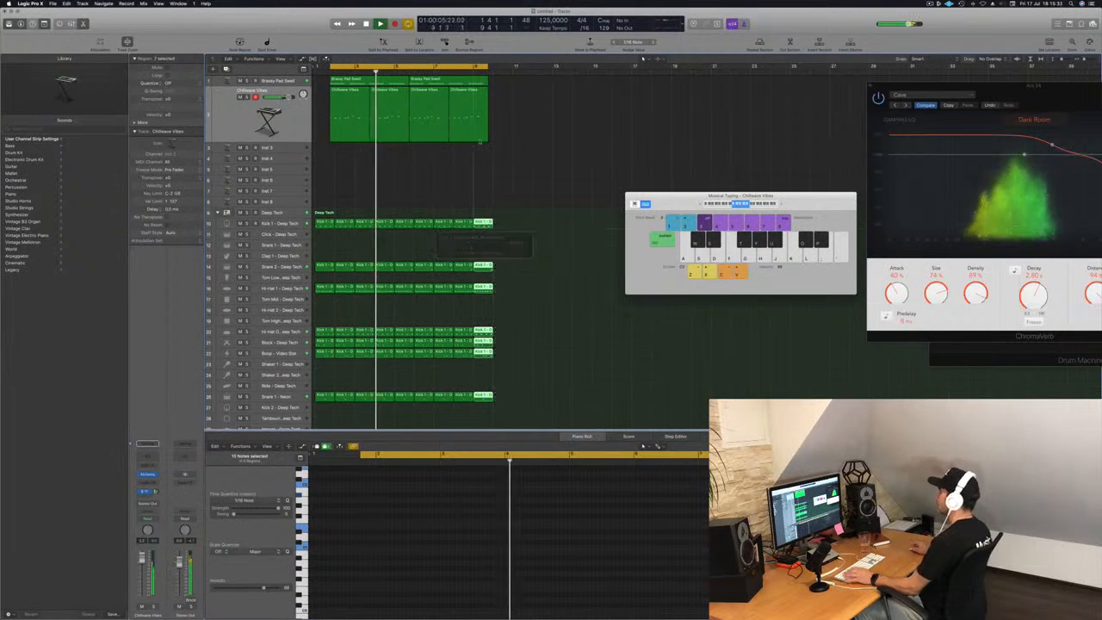
{"action": "key", "text": "space"}
{"action": "key", "text": "space"}
Reopen the Alchemy window for the Chillwave Vibes track, reposition it, and replay the cycle from its start to hear the melody.
{"action": "left_click", "coordinate": [286, 93]}
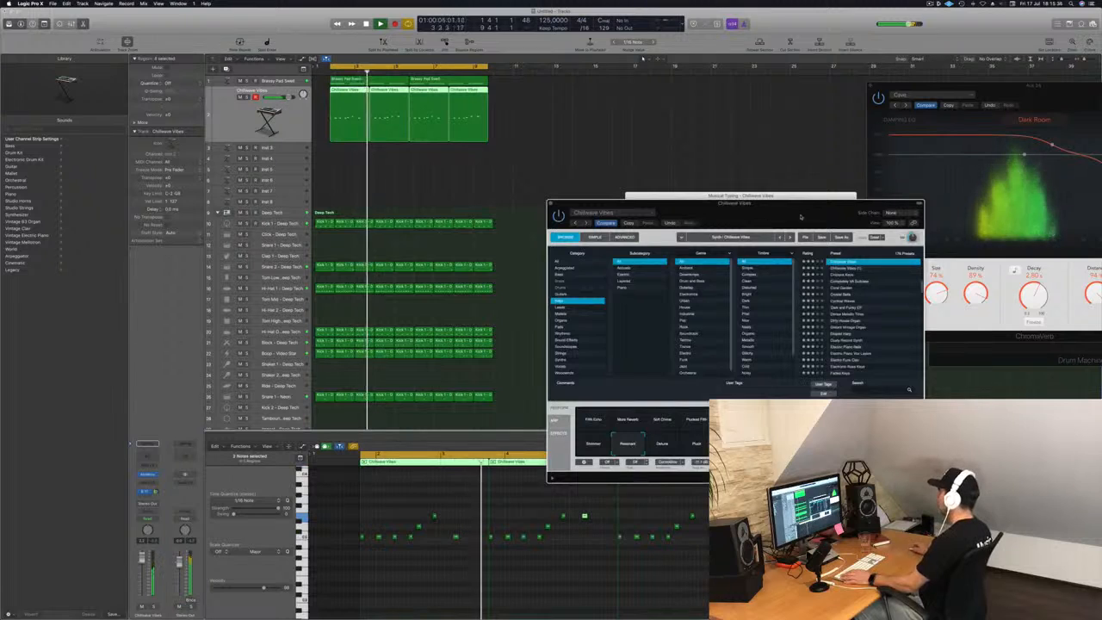
{"action": "left_click_drag", "start_coordinate": [799, 216], "coordinate": [721, 210]}
{"action": "key", "text": "space"}
{"action": "key", "text": "space"}
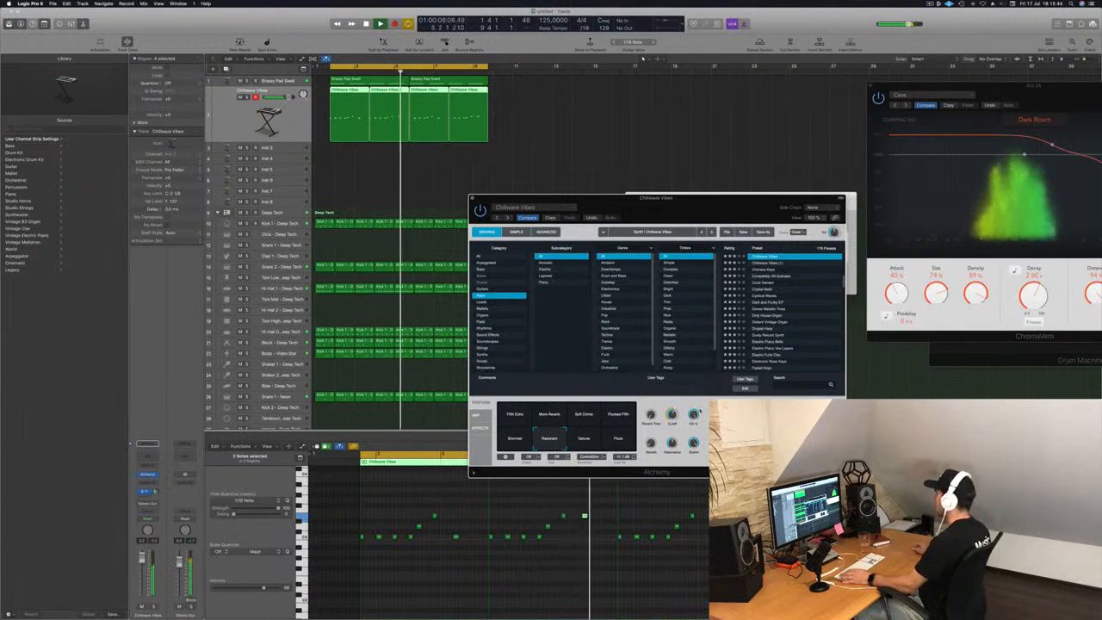
{"action": "key", "text": "space"}
{"action": "key", "text": "space"}
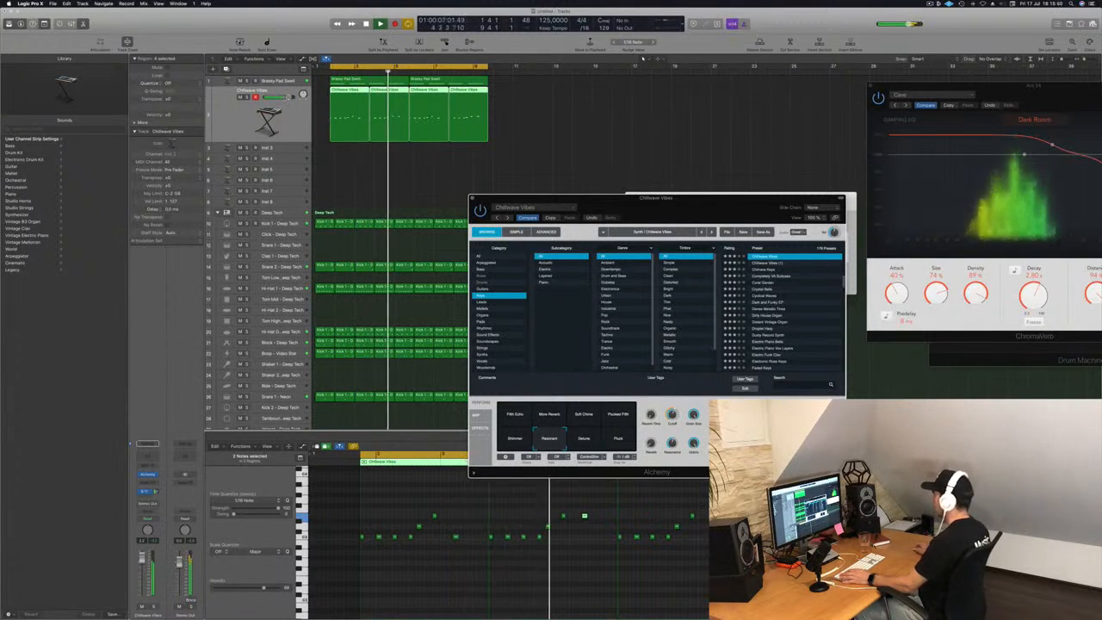
Audition Alchemy's Fifth Echo, More Reverb, Soft Chime and Plucked Fifth performance snapshots on the melody during playback.
{"action": "left_click", "coordinate": [515, 417]}
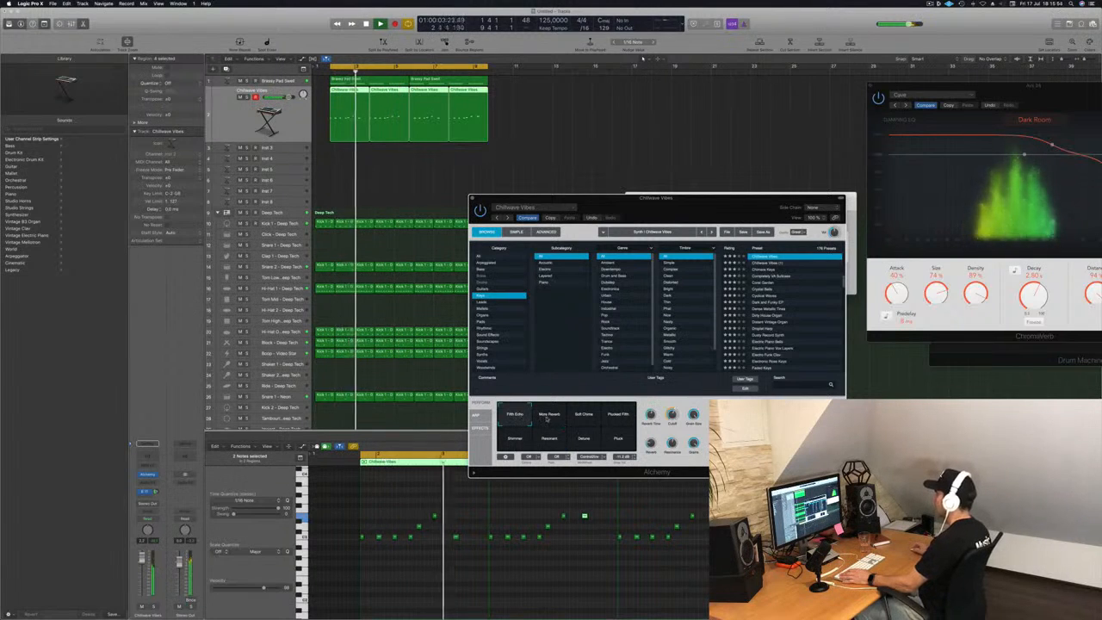
{"action": "left_click", "coordinate": [548, 416]}
{"action": "left_click", "coordinate": [584, 417]}
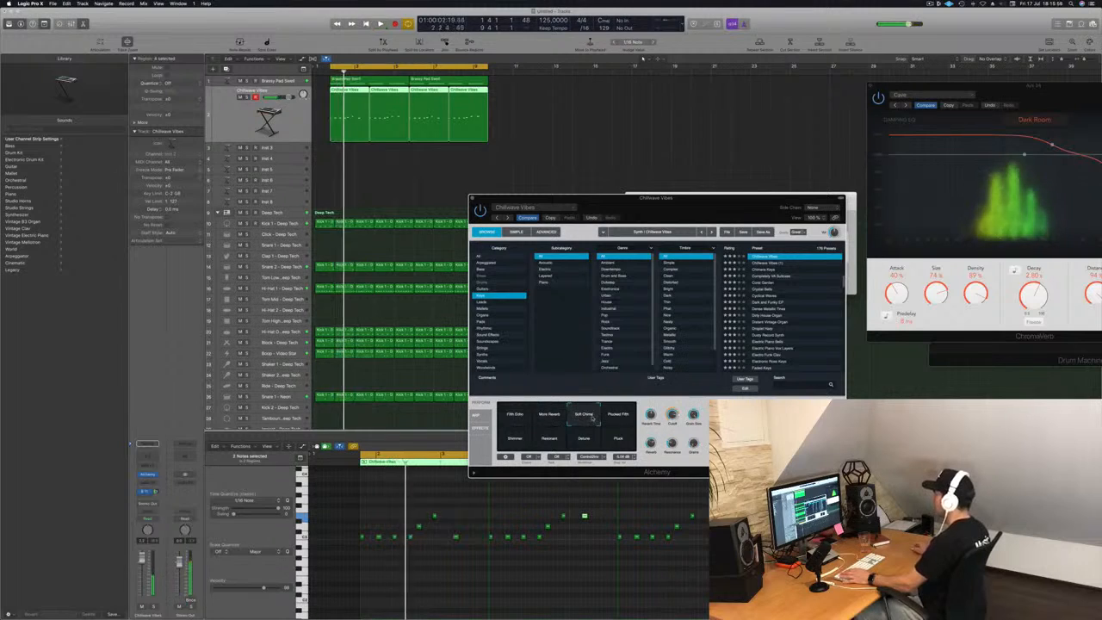
{"action": "left_click", "coordinate": [620, 416]}
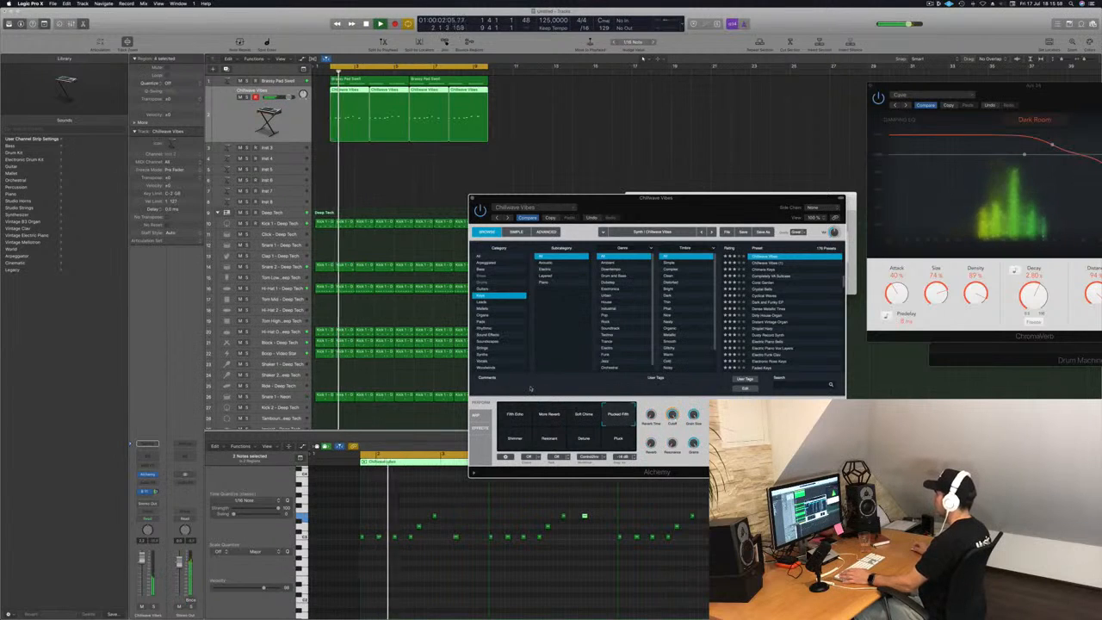
Compare the Fifth Echo and Resonant snapshots on the melody, choose Fifth Echo, and close the Alchemy window.
{"action": "left_click", "coordinate": [514, 416]}
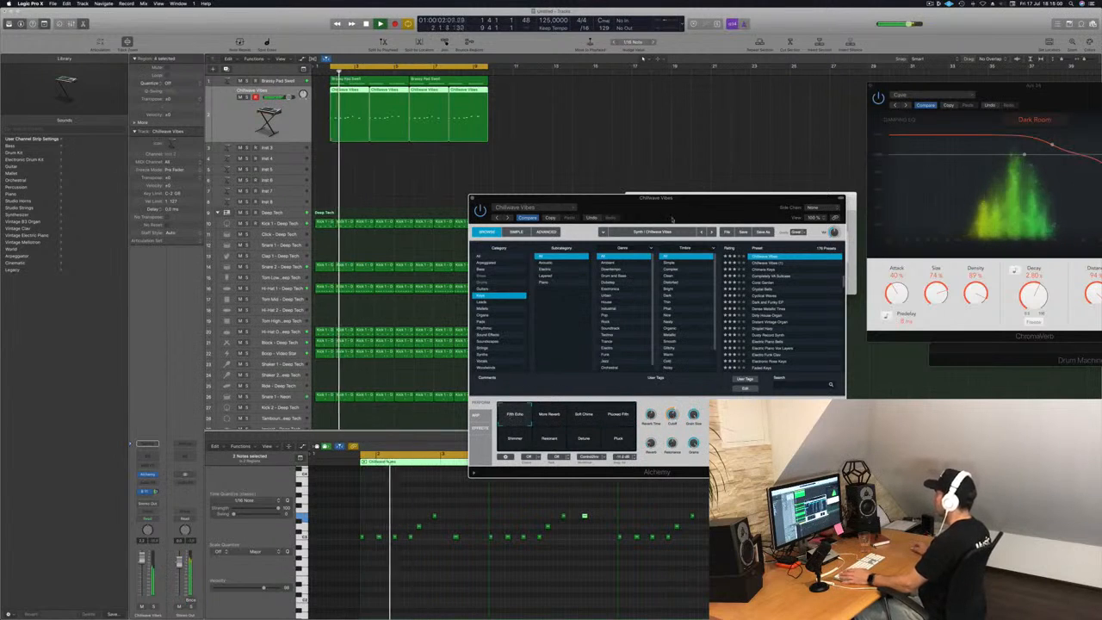
{"action": "left_click_drag", "start_coordinate": [672, 218], "coordinate": [682, 198]}
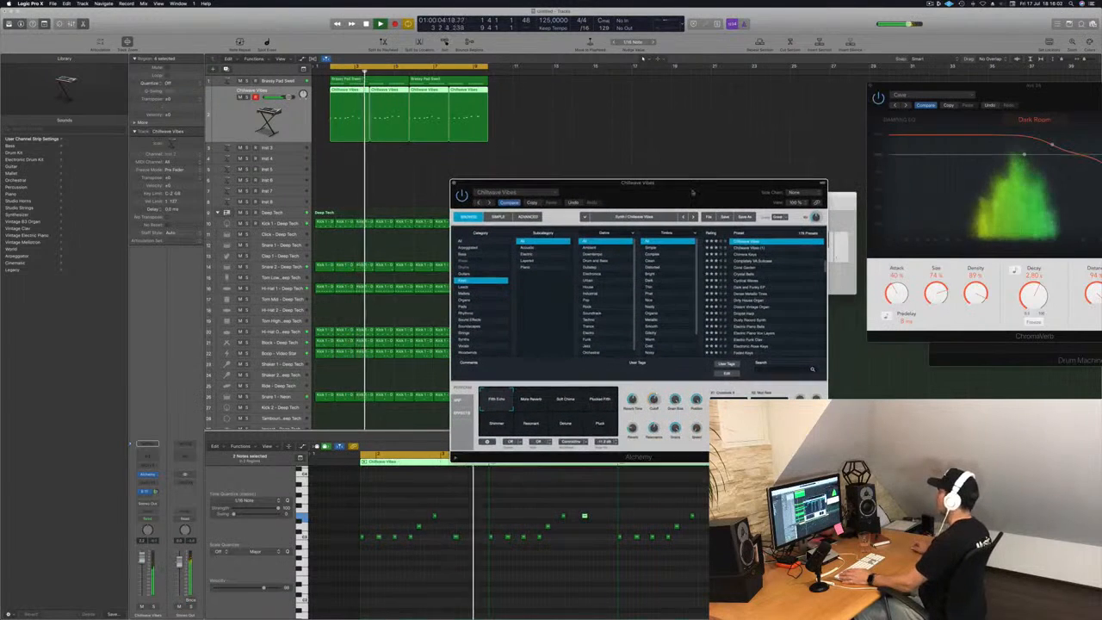
{"action": "left_click", "coordinate": [533, 426]}
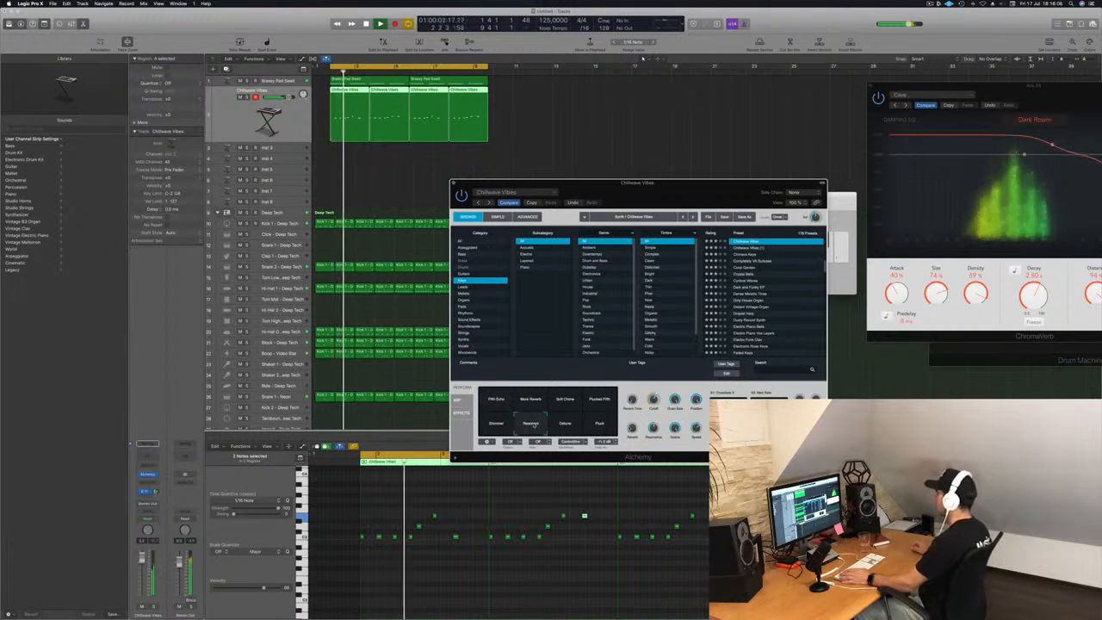
{"action": "left_click", "coordinate": [496, 400]}
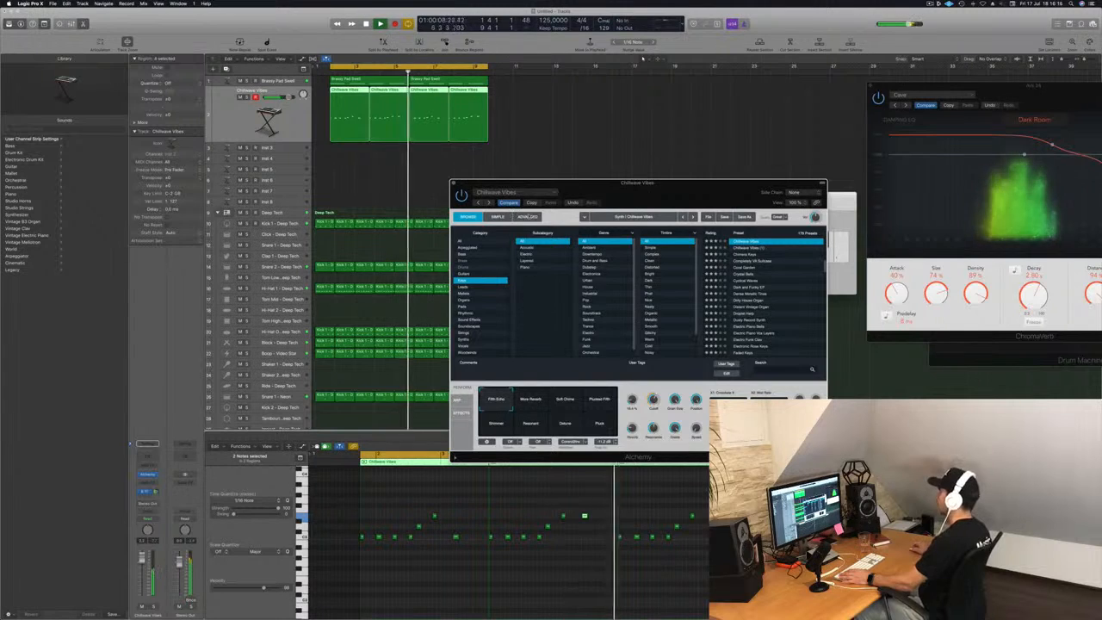
{"action": "left_click", "coordinate": [454, 183]}
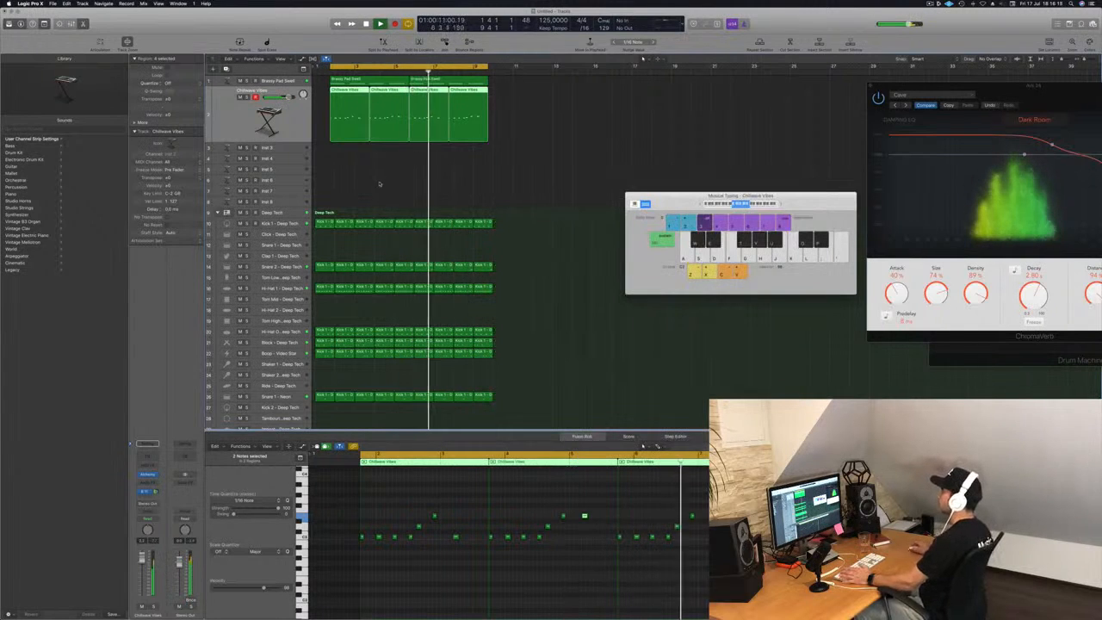
Replay the cycle from its start, mute the Block - Deep Tech track, and clear the region selection.
{"action": "key", "text": "Return"}
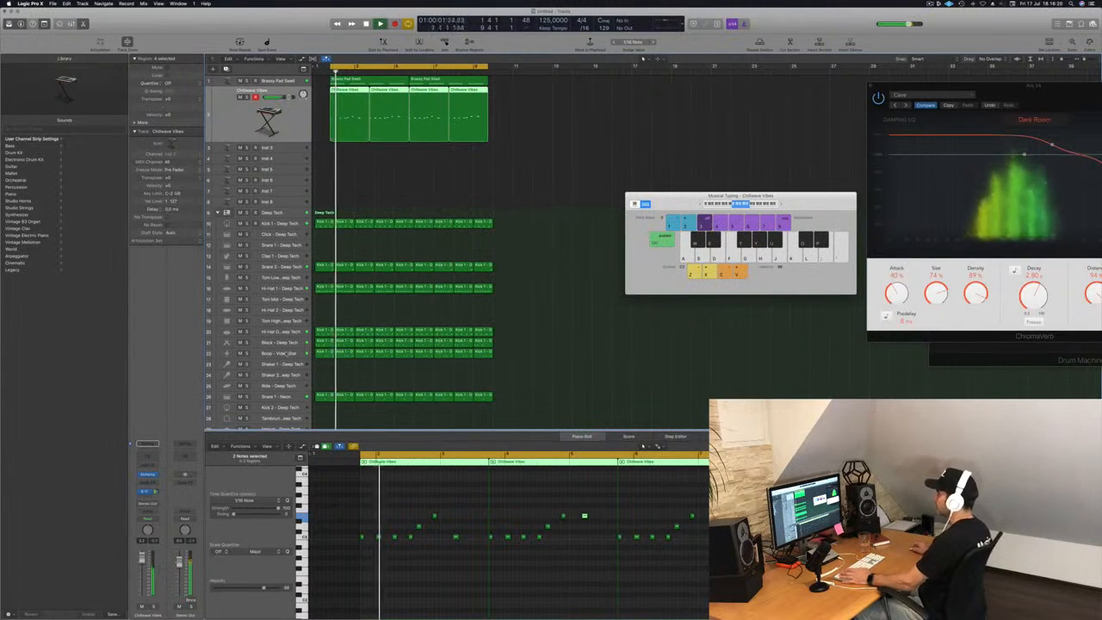
{"action": "left_click", "coordinate": [275, 341]}
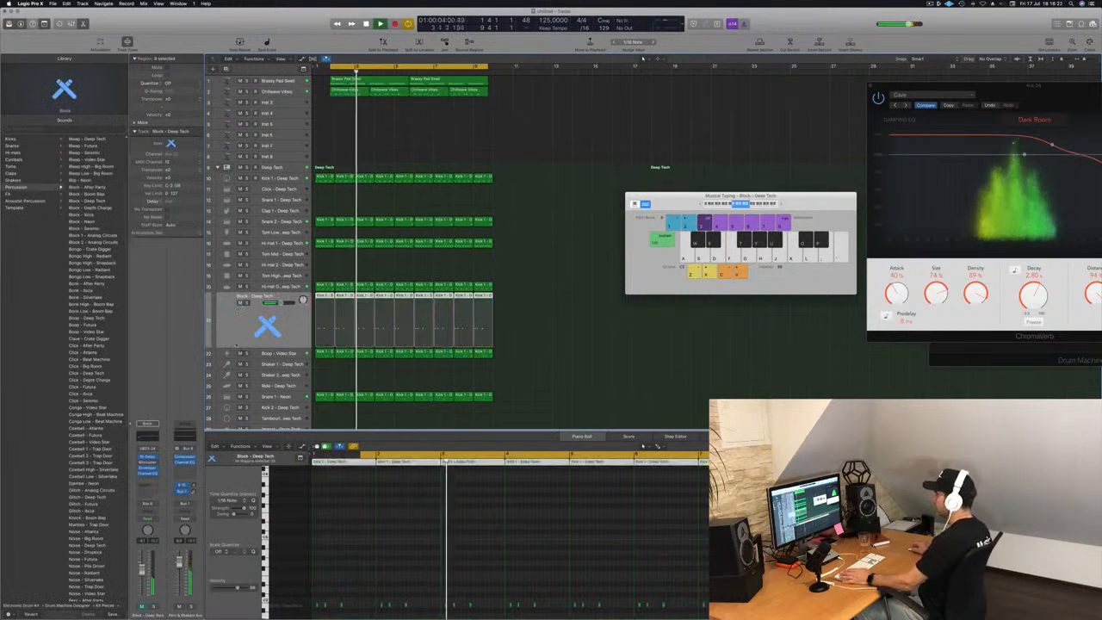
{"action": "key", "text": "Up"}
{"action": "key", "text": "Return"}
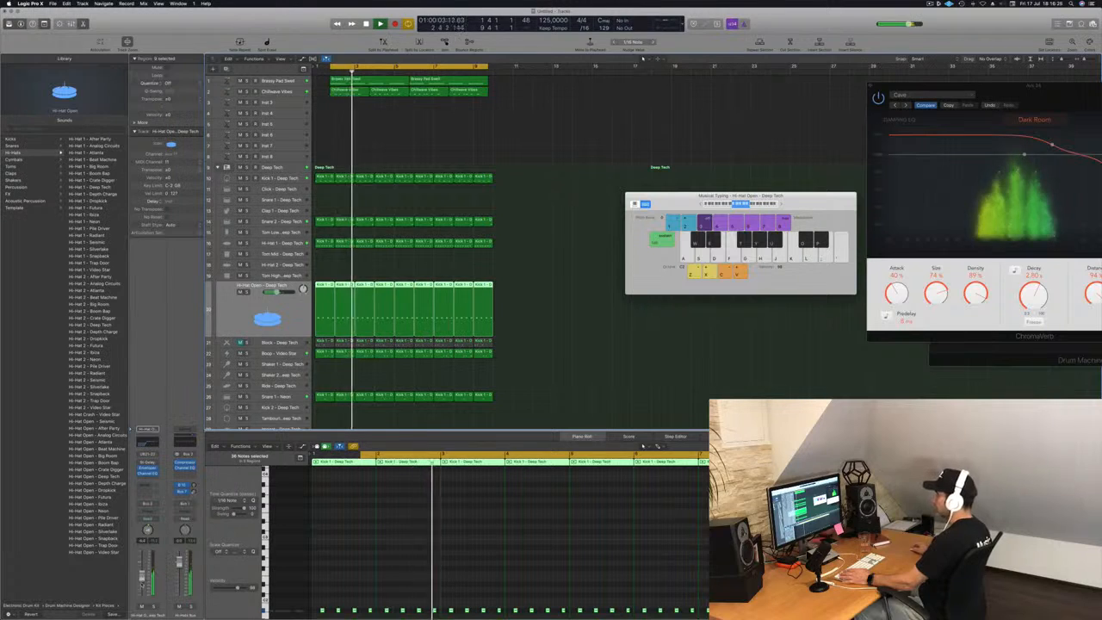
{"action": "left_click", "coordinate": [452, 129]}
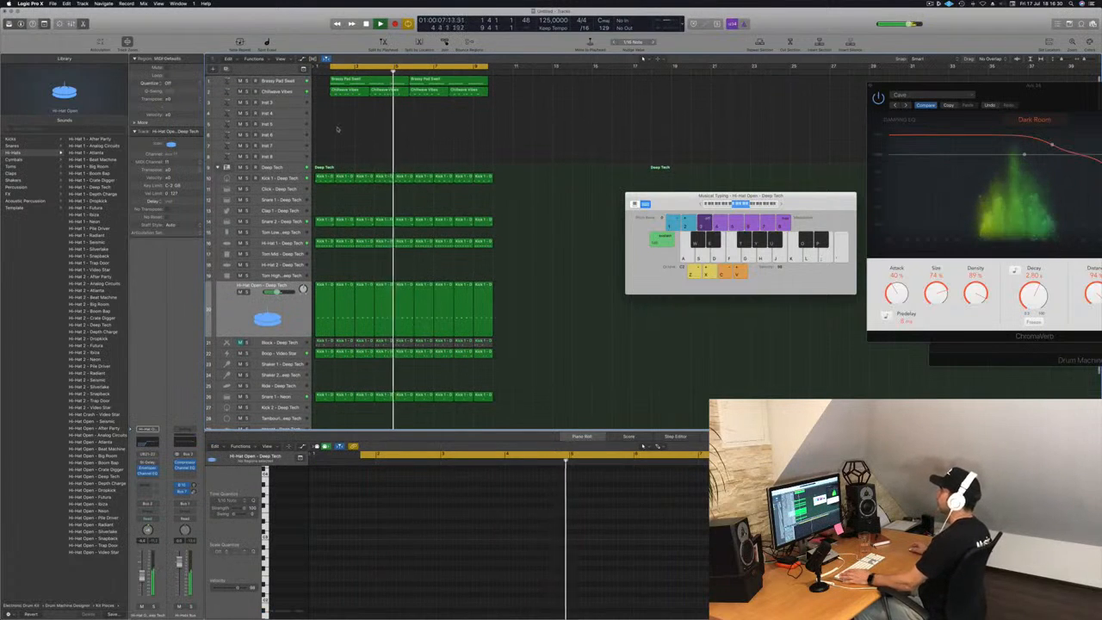
Copy both Brassy Pad Swell regions onto the Inst 3 track and select that track.
{"action": "left_click", "coordinate": [285, 104]}
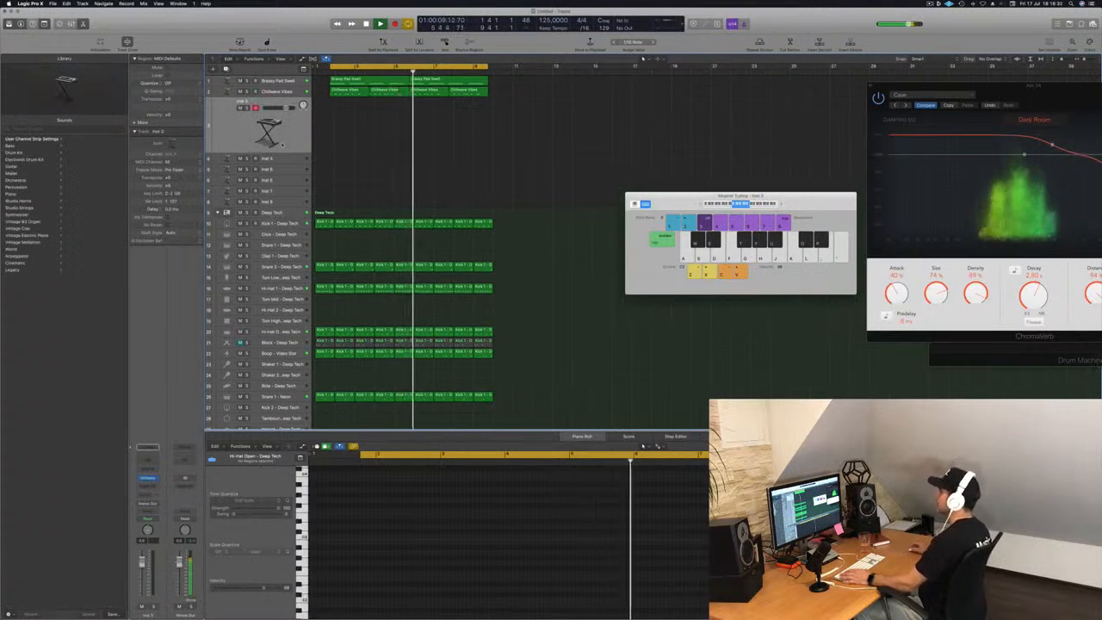
{"action": "left_click", "coordinate": [370, 79]}
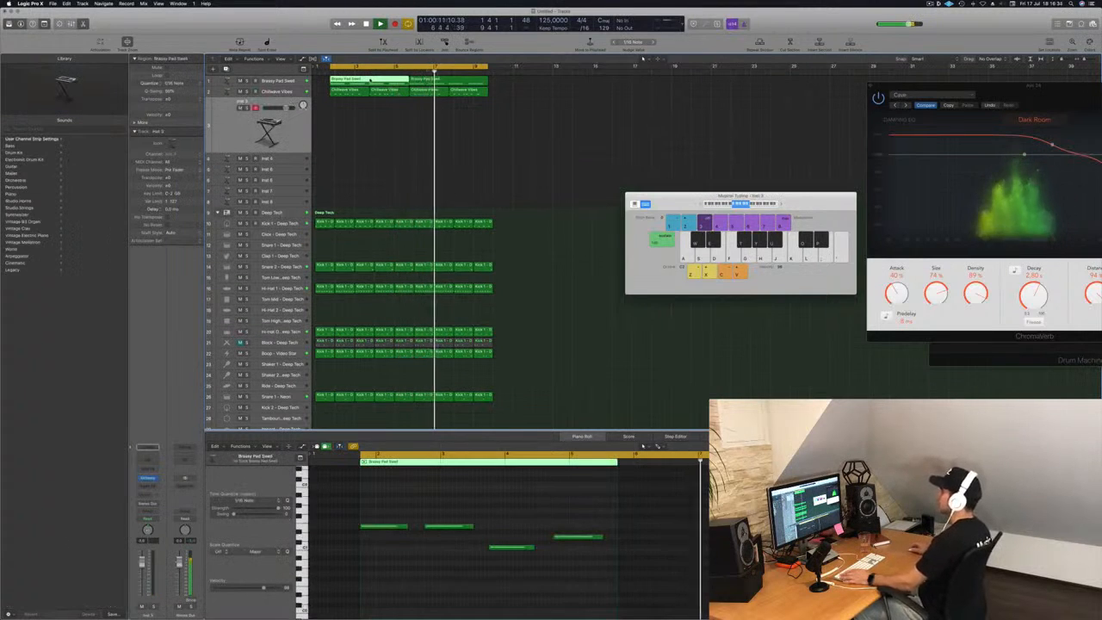
{"action": "left_click", "coordinate": [286, 81]}
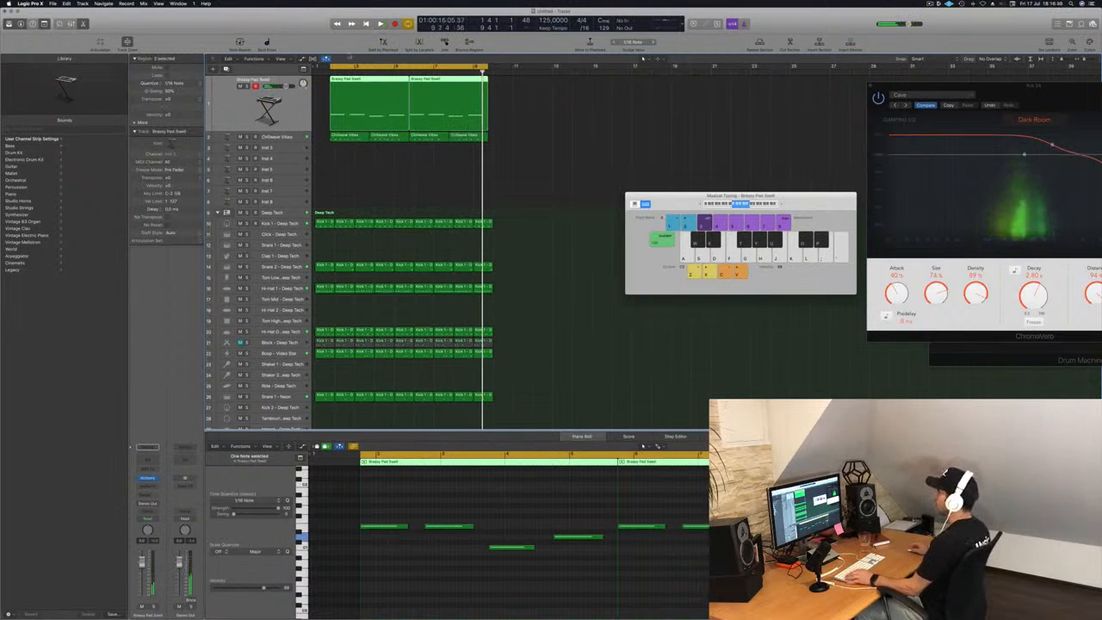
{"action": "left_click_drag", "start_coordinate": [346, 79], "coordinate": [348, 153]}
{"action": "left_click", "coordinate": [291, 148]}
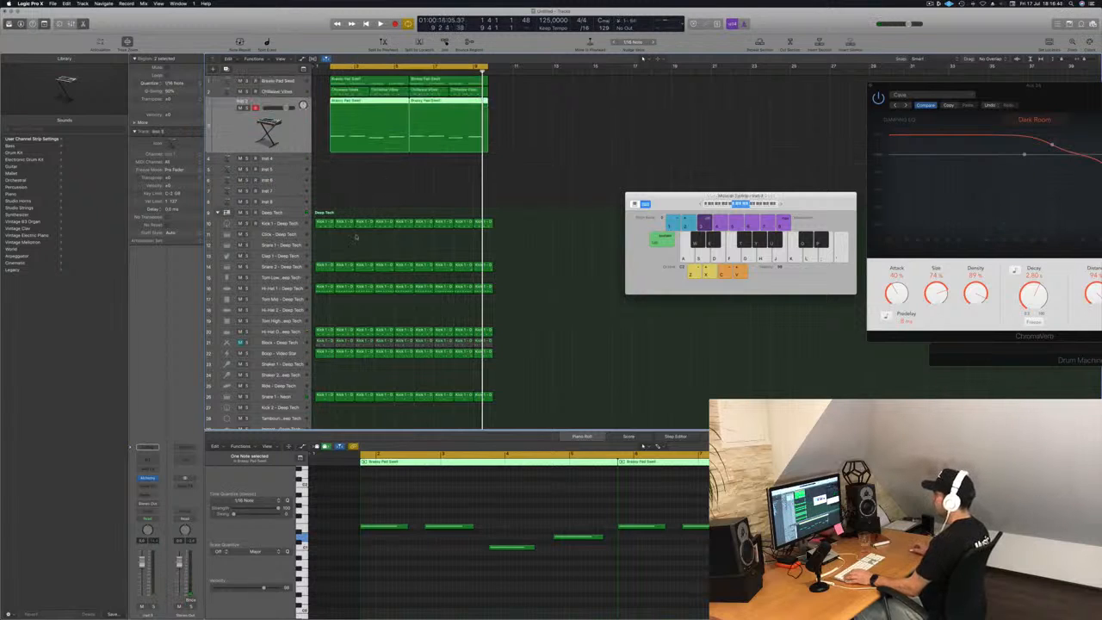
Shorten all notes in the copied Inst 3 regions and duplicate them into a repeating short-note pattern on each pitch.
{"action": "left_click_drag", "start_coordinate": [383, 507], "coordinate": [713, 583]}
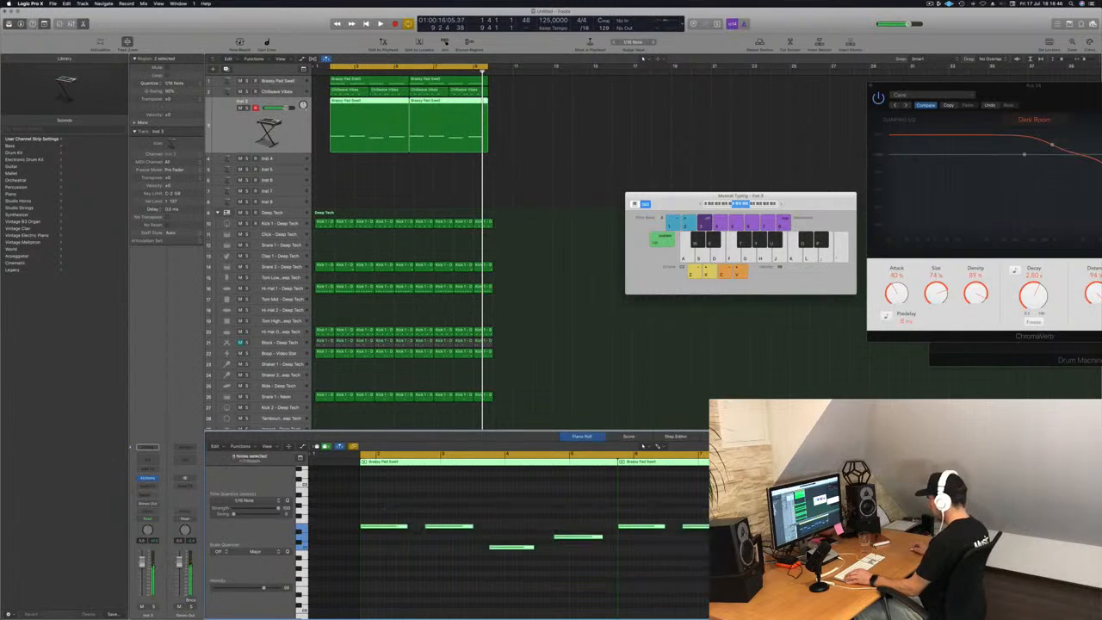
{"action": "left_click_drag", "start_coordinate": [533, 547], "coordinate": [480, 546]}
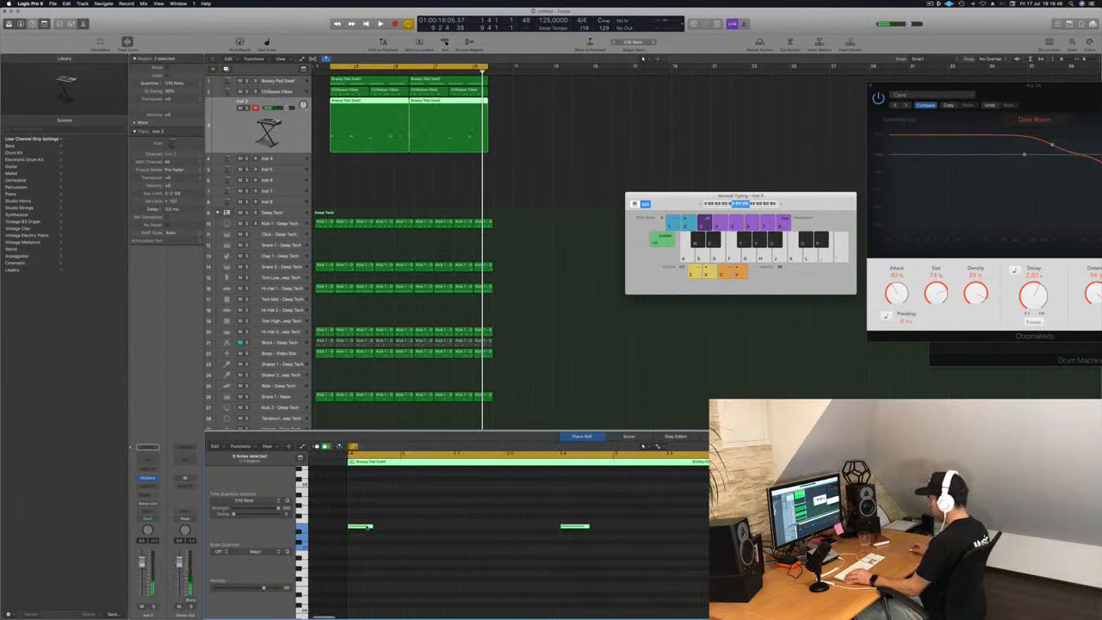
{"action": "left_click_drag", "start_coordinate": [377, 528], "coordinate": [495, 531]}
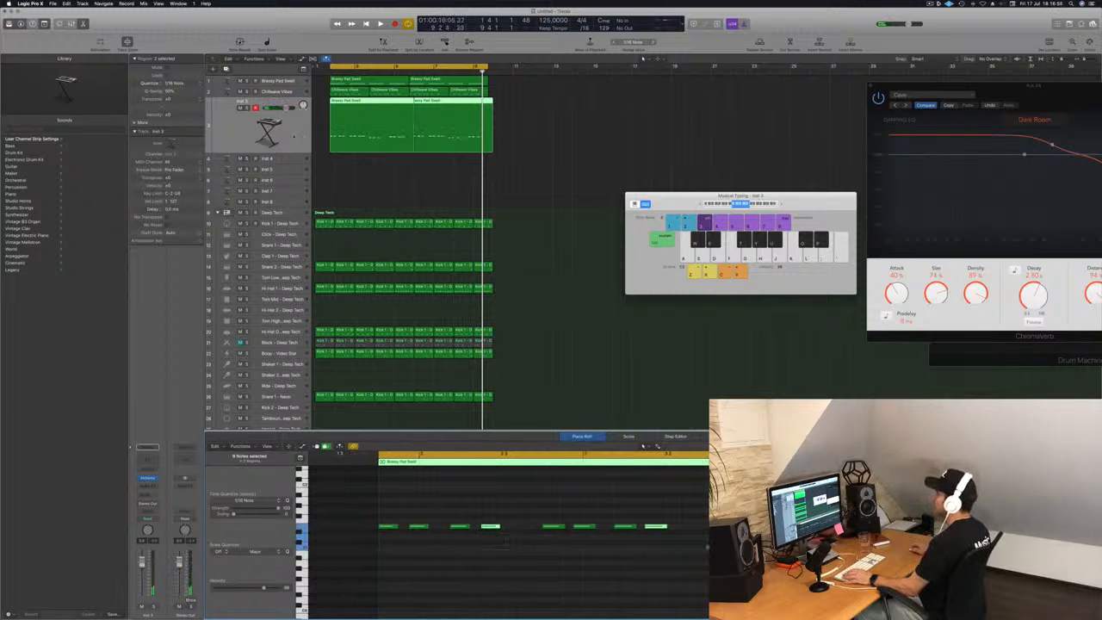
Open Alchemy on the Inst 3 track, move its window clear of the track list, and lower the track's volume.
{"action": "key", "text": "Tab"}
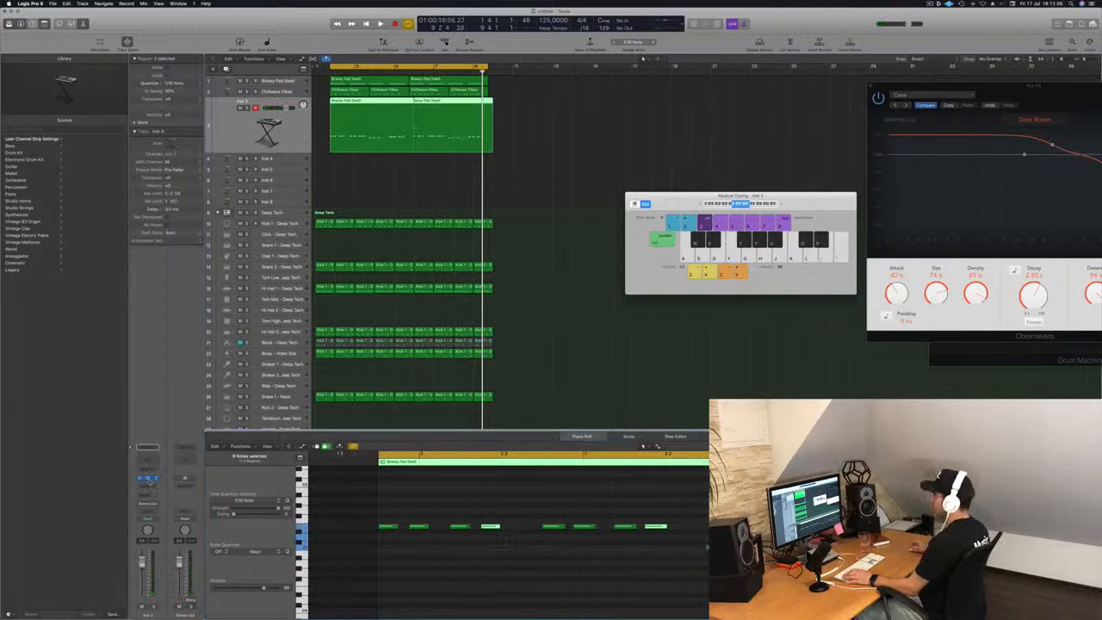
{"action": "left_click", "coordinate": [148, 480]}
{"action": "left_click_drag", "start_coordinate": [234, 18], "coordinate": [710, 121]}
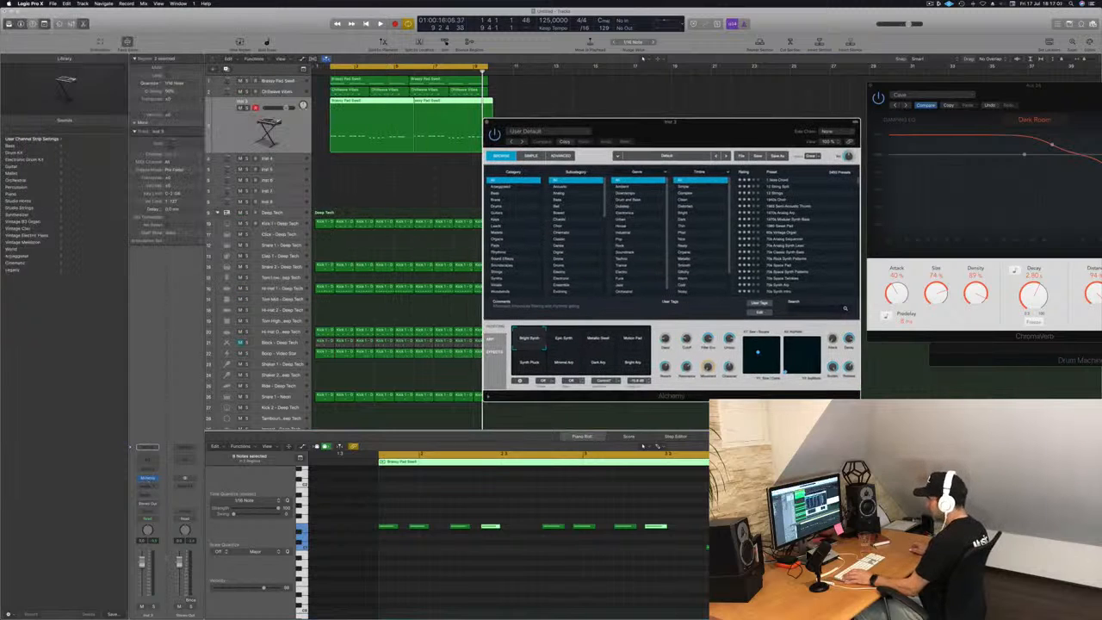
{"action": "left_click_drag", "start_coordinate": [142, 562], "coordinate": [142, 575]}
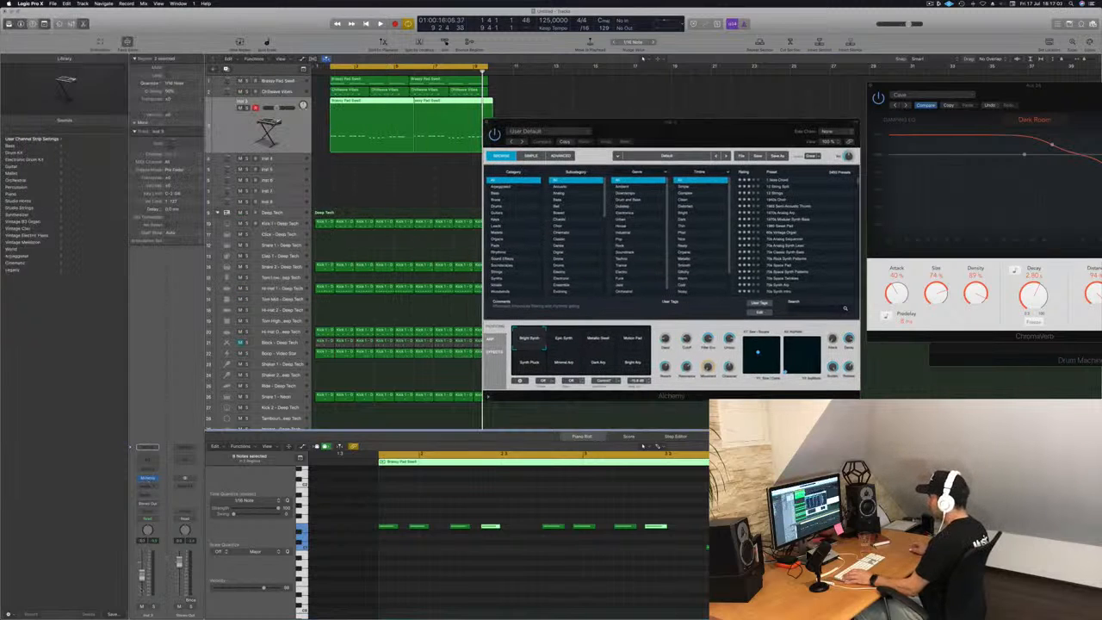
Load Alchemy's Dusty Old Synth Bass preset from the Bass category, reposition the window, and start playback.
{"action": "left_click", "coordinate": [723, 129]}
{"action": "left_click", "coordinate": [510, 193]}
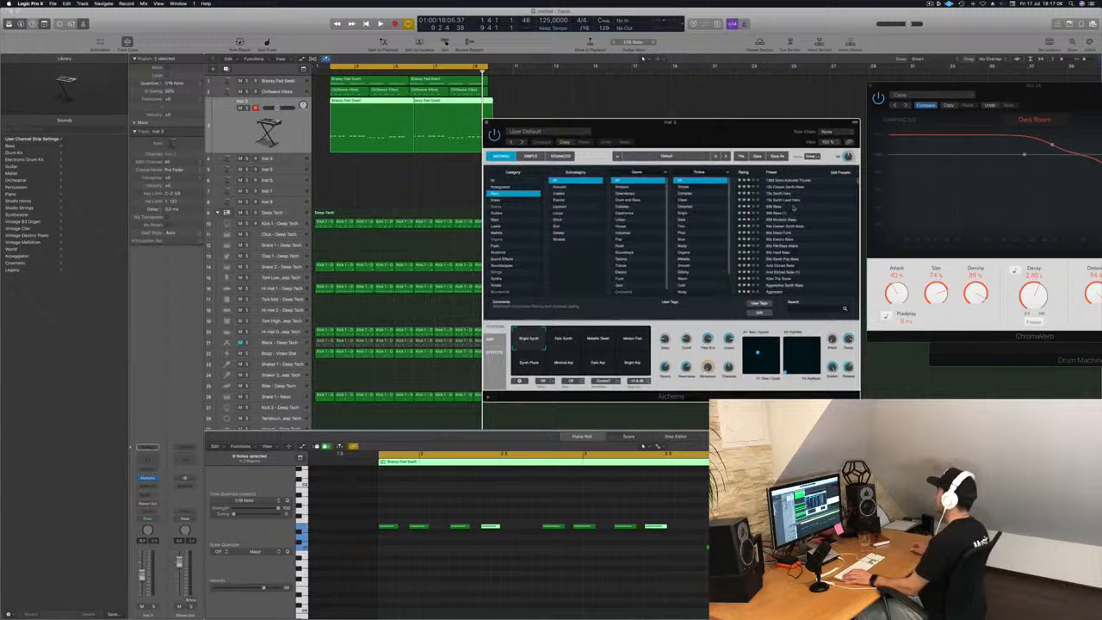
{"action": "scroll", "coordinate": [794, 208], "scroll_direction": "down", "scroll_amount": 10}
{"action": "left_click", "coordinate": [786, 224]}
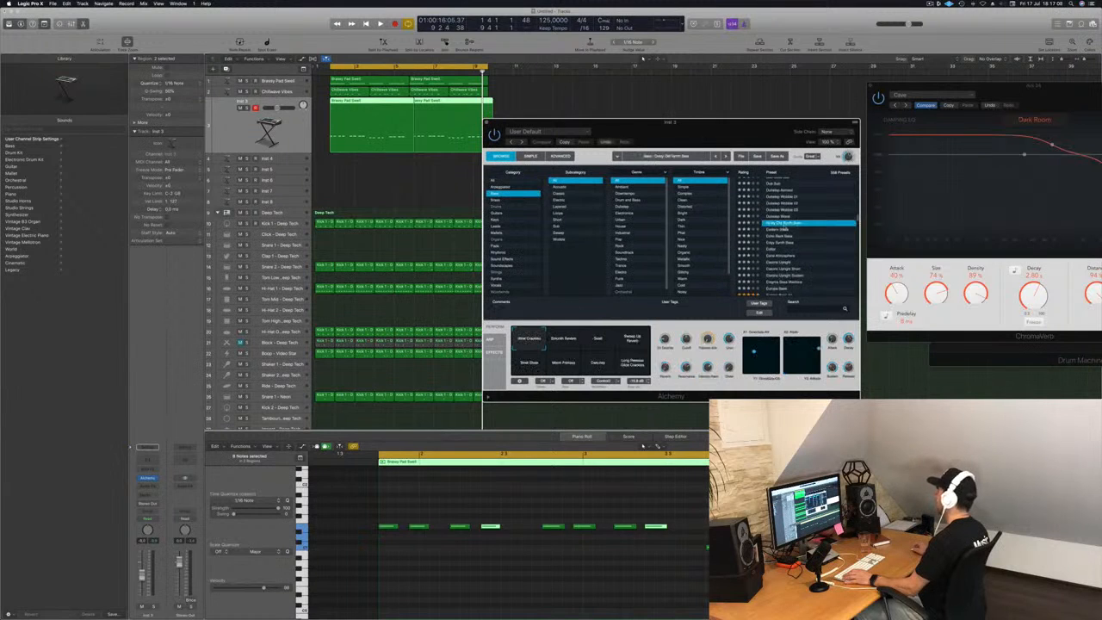
{"action": "left_click_drag", "start_coordinate": [737, 135], "coordinate": [761, 134]}
{"action": "key", "text": "space"}
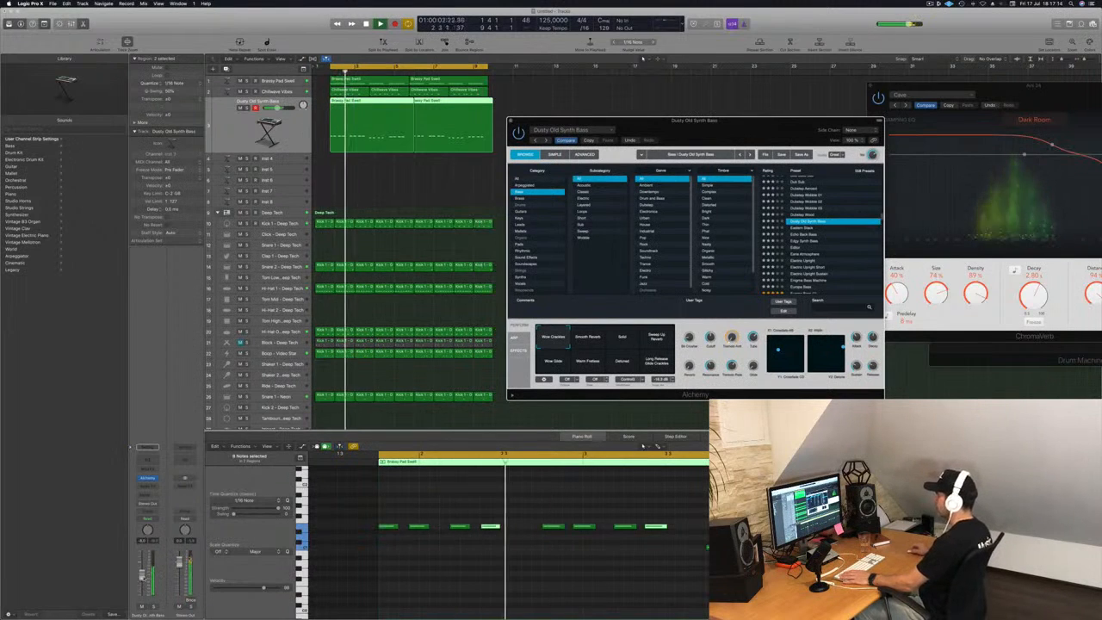
Replay the bass pattern, copy its fourth note into the gap before the fifth, and restart playback from the cycle start.
{"action": "left_click", "coordinate": [519, 591]}
{"action": "key", "text": "space"}
{"action": "key", "text": "space"}
{"action": "left_click", "coordinate": [544, 581]}
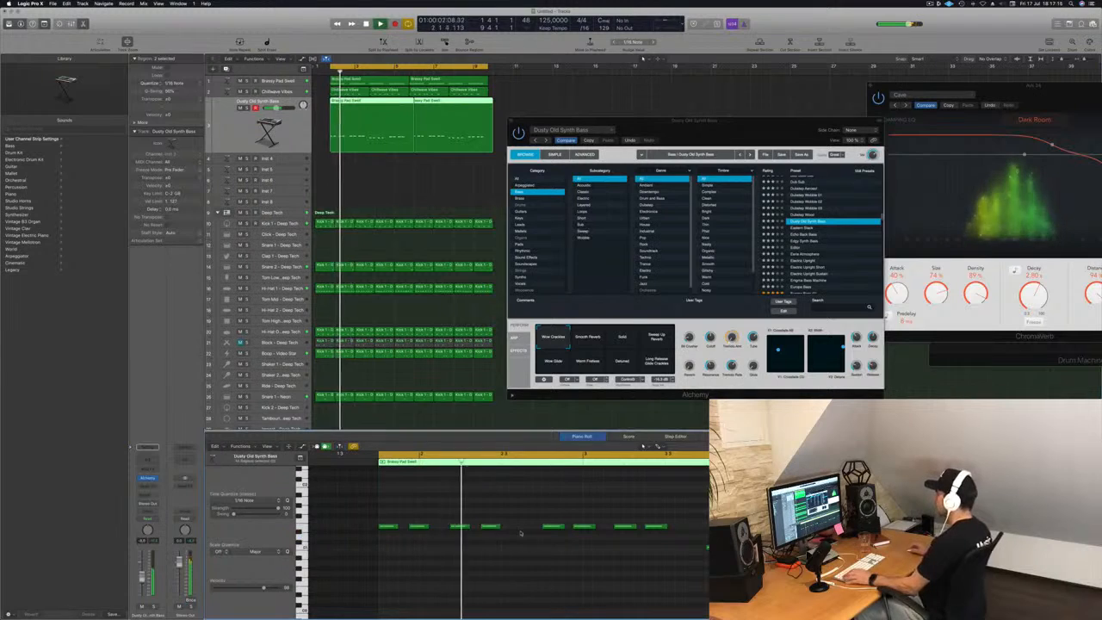
{"action": "key", "text": "space"}
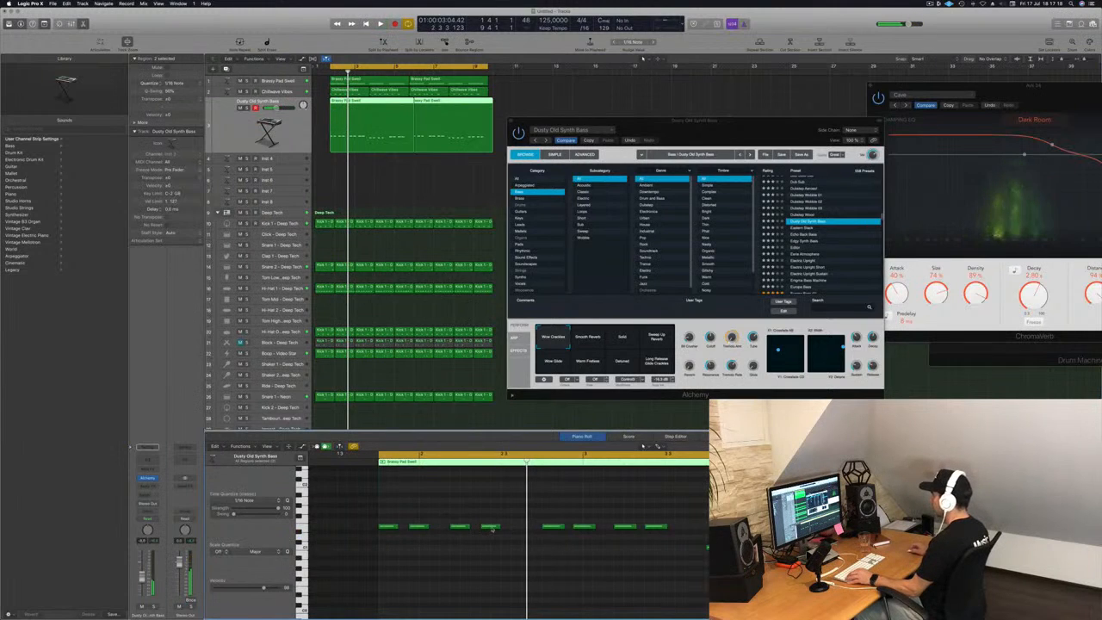
{"action": "left_click_drag", "start_coordinate": [492, 527], "coordinate": [522, 529]}
{"action": "key", "text": "super+Left"}
{"action": "key", "text": "super+Left"}
{"action": "key", "text": "super+Left"}
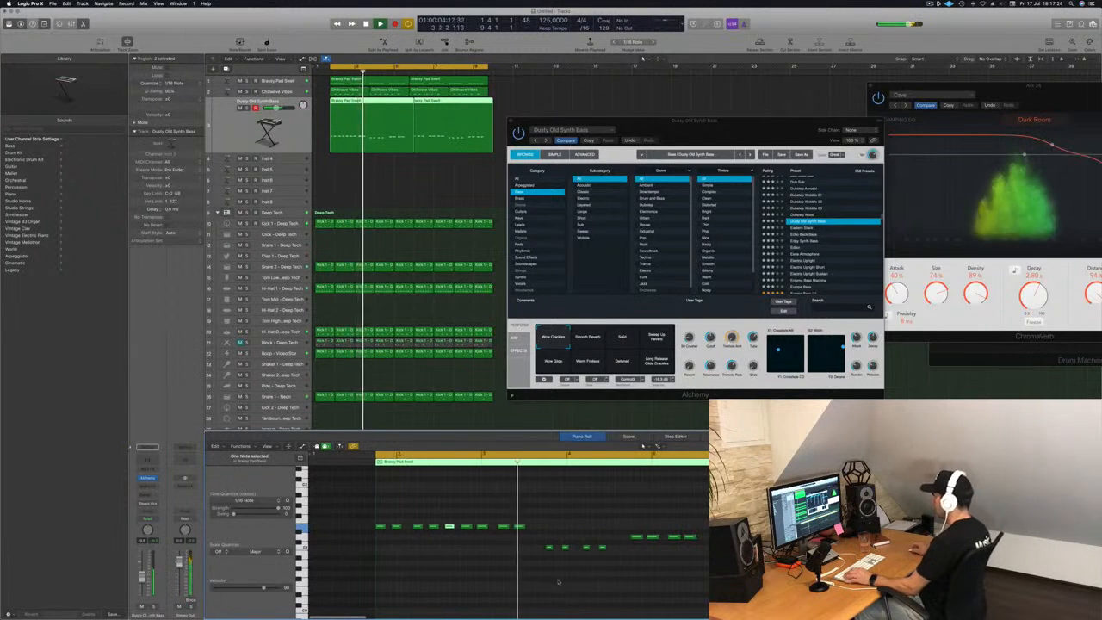
{"action": "key", "text": "Return"}
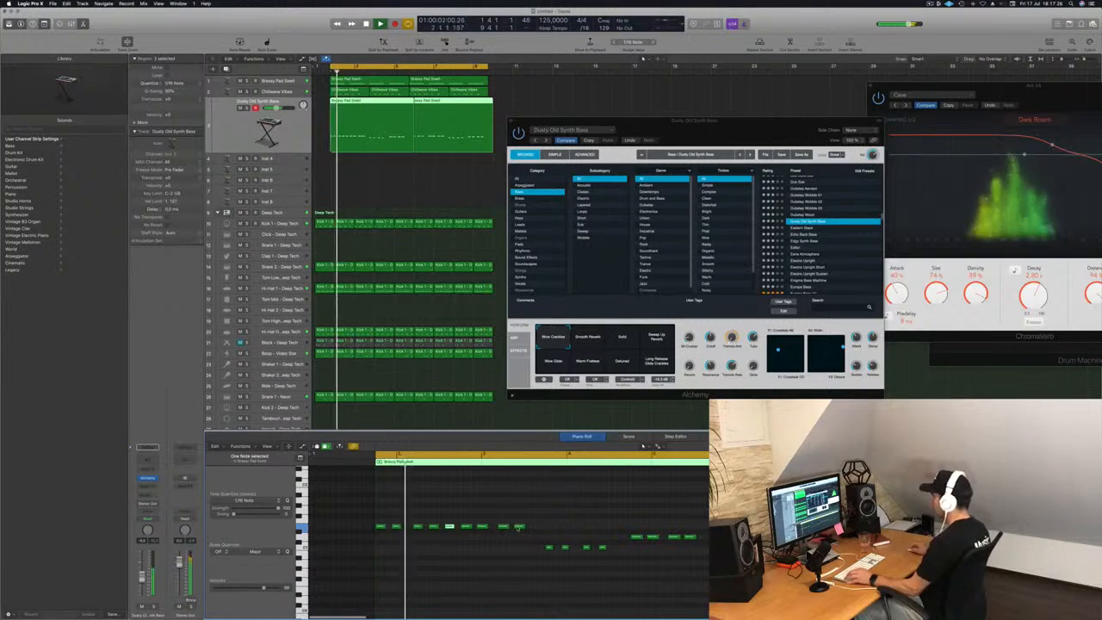
Add a copied pickup note just before the lowest-pitched bass note group and another before the group that follows it.
{"action": "left_click", "coordinate": [520, 527]}
{"action": "key", "text": "super+Right"}
{"action": "key", "text": "super+Right"}
{"action": "key", "text": "super+Right"}
{"action": "key", "text": "super+Left"}
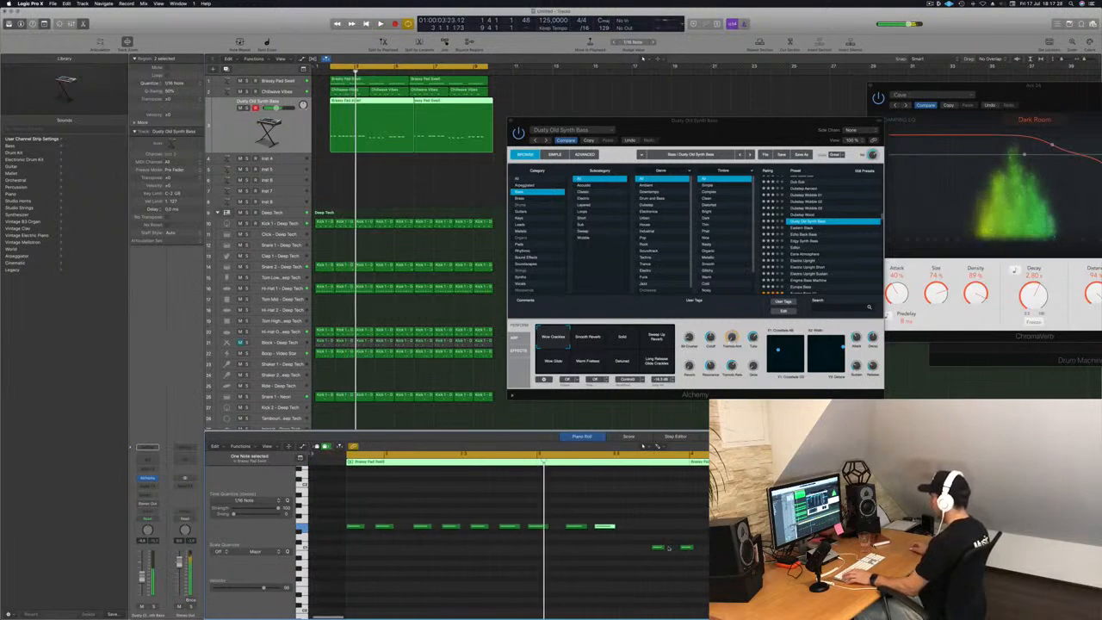
{"action": "key", "text": "Return"}
{"action": "left_click", "coordinate": [659, 547]}
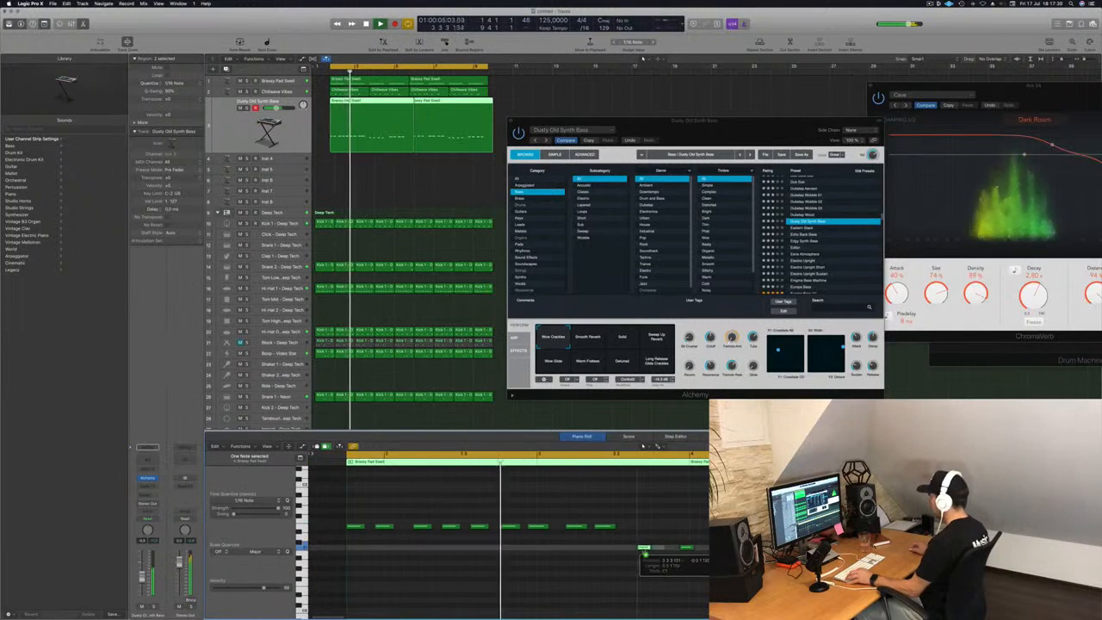
{"action": "mouse_move", "coordinate": [659, 548]}
{"action": "left_mouse_down"}
{"action": "mouse_move", "coordinate": [640, 552]}
{"action": "mouse_move", "coordinate": [657, 548]}
{"action": "left_mouse_up"}
{"action": "key", "text": "super+Left"}
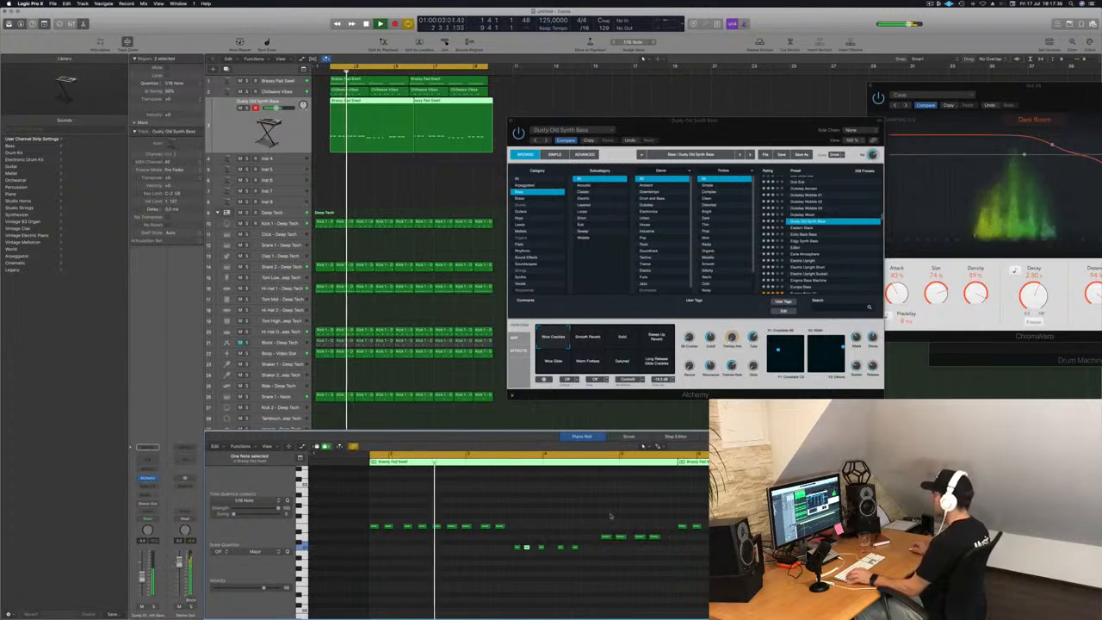
{"action": "left_click_drag", "start_coordinate": [602, 538], "coordinate": [603, 537]}
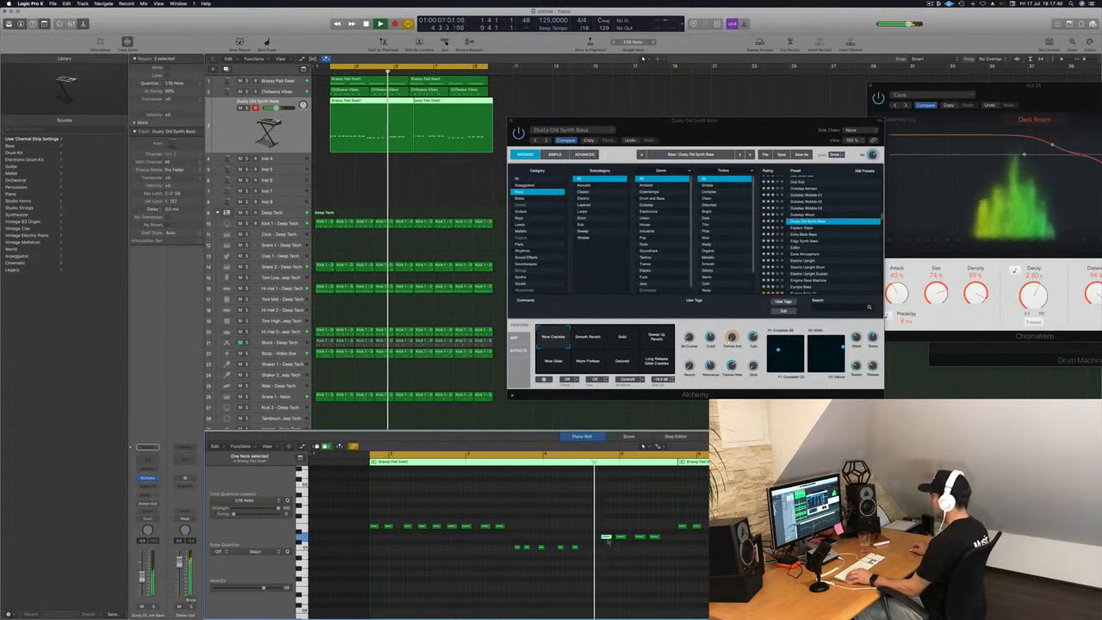
{"action": "left_click_drag", "start_coordinate": [605, 537], "coordinate": [594, 541]}
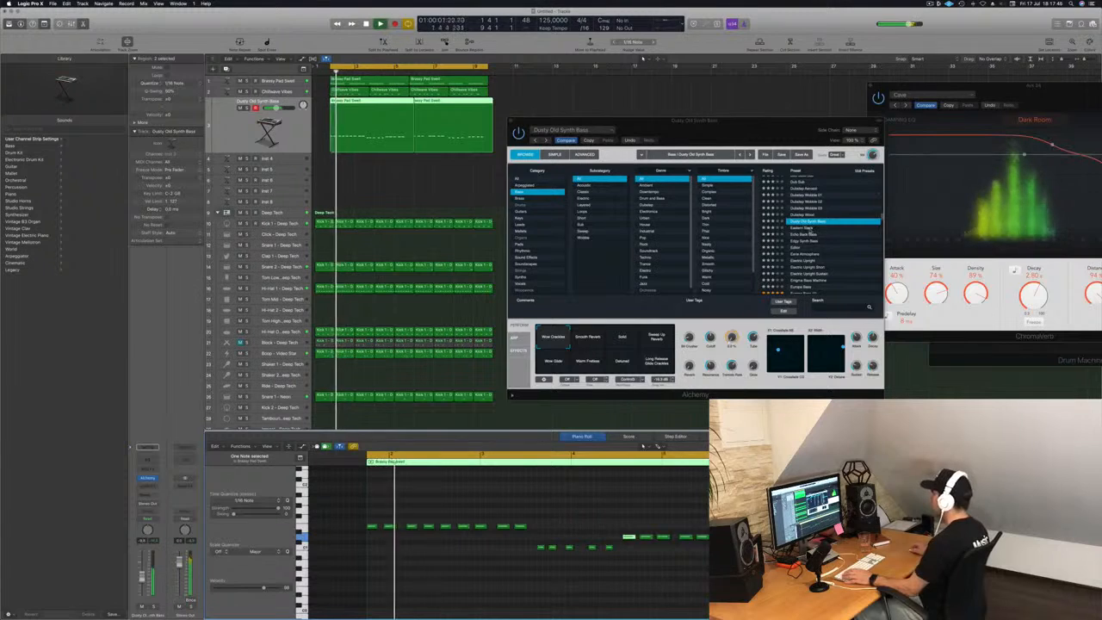
Audition Alchemy's Eastern Stack, Echo Back Bass and Editor presets on the bass line during playback.
{"action": "key", "text": "Down"}
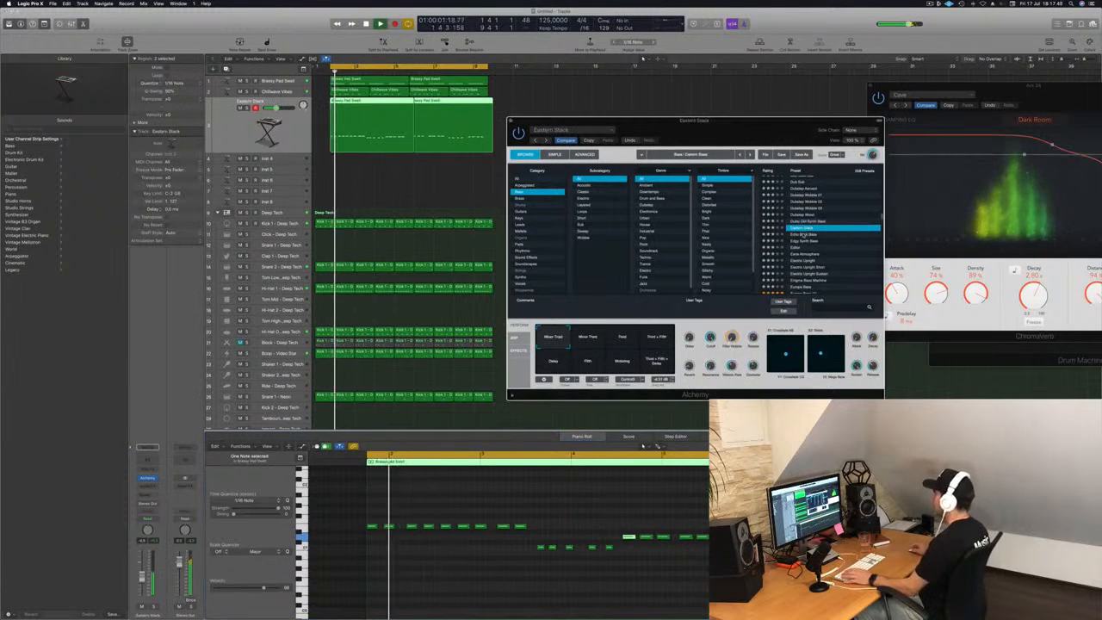
{"action": "key", "text": "Down"}
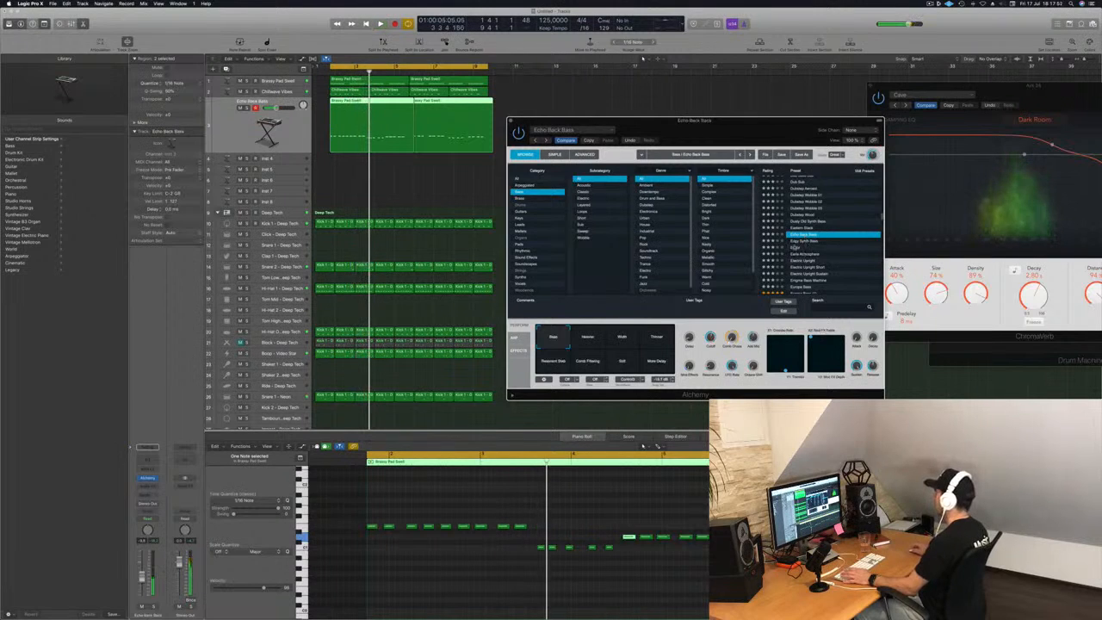
{"action": "key", "text": "Down"}
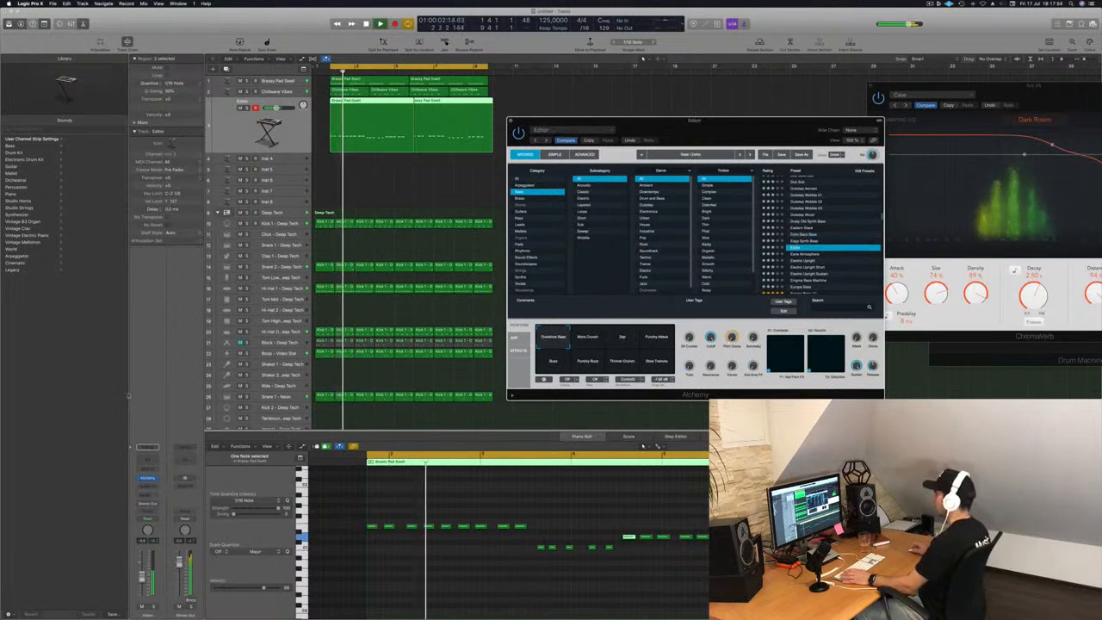
Select all notes in the bass regions and transpose them up one octave.
{"action": "left_click", "coordinate": [439, 590]}
{"action": "key", "text": "super+a"}
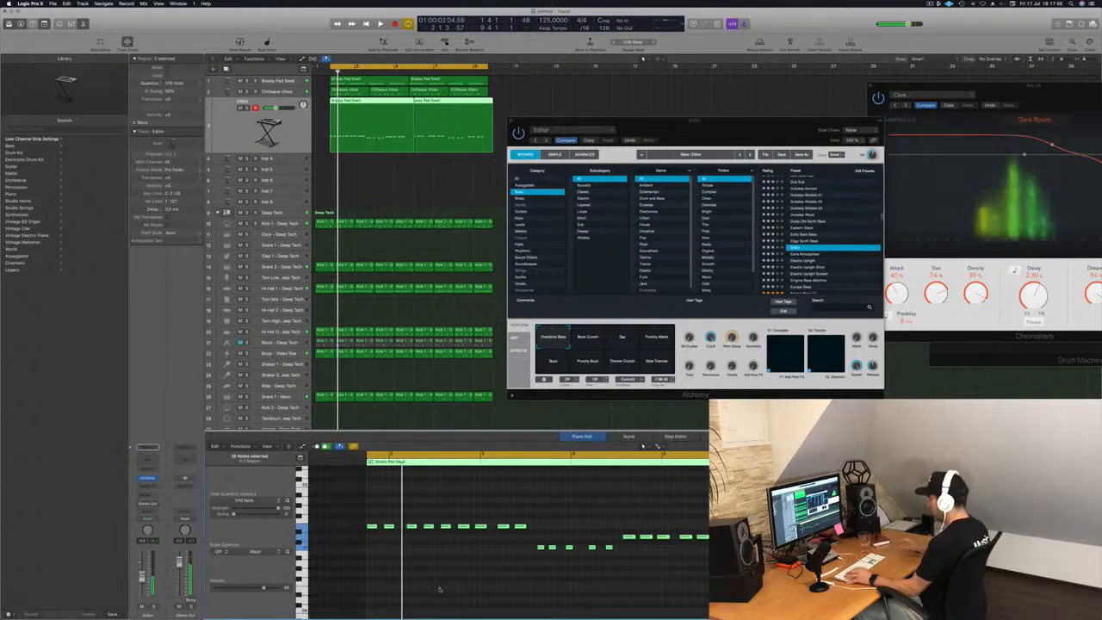
{"action": "key", "text": "shift+alt+Up"}
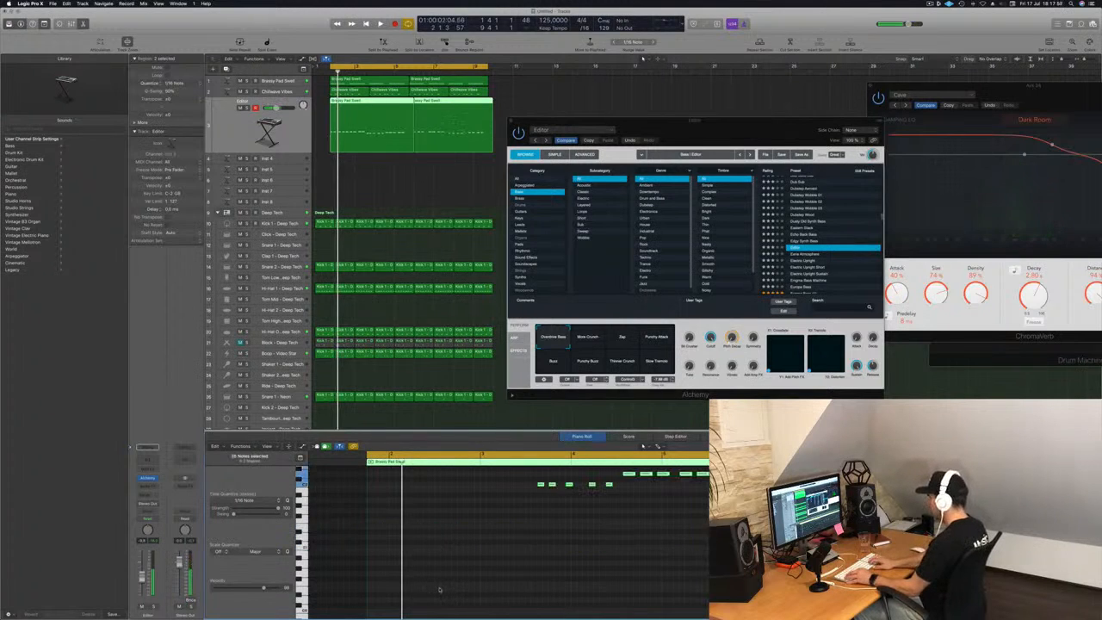
Audition Alchemy's Electric Upright, Europa Bass, Face Plant and Fast Saw Synth Lead presets on the bass line during playback.
{"action": "left_click_drag", "start_coordinate": [694, 120], "coordinate": [644, 84]}
{"action": "left_click", "coordinate": [756, 222]}
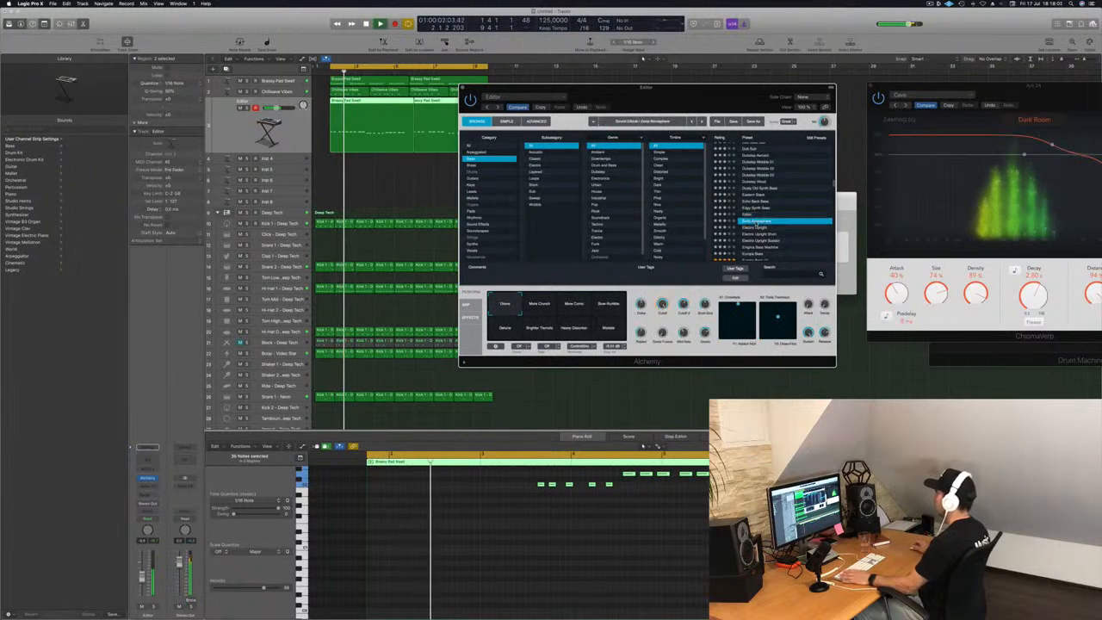
{"action": "key", "text": "Down"}
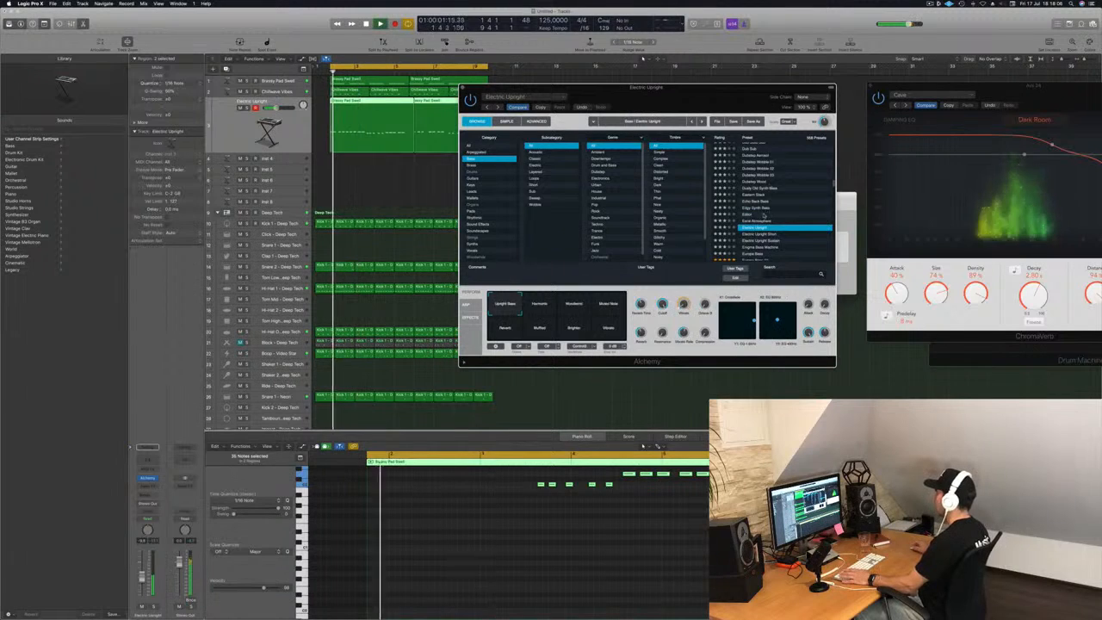
{"action": "scroll", "coordinate": [762, 215], "scroll_direction": "down", "scroll_amount": 3}
{"action": "left_click", "coordinate": [755, 216]}
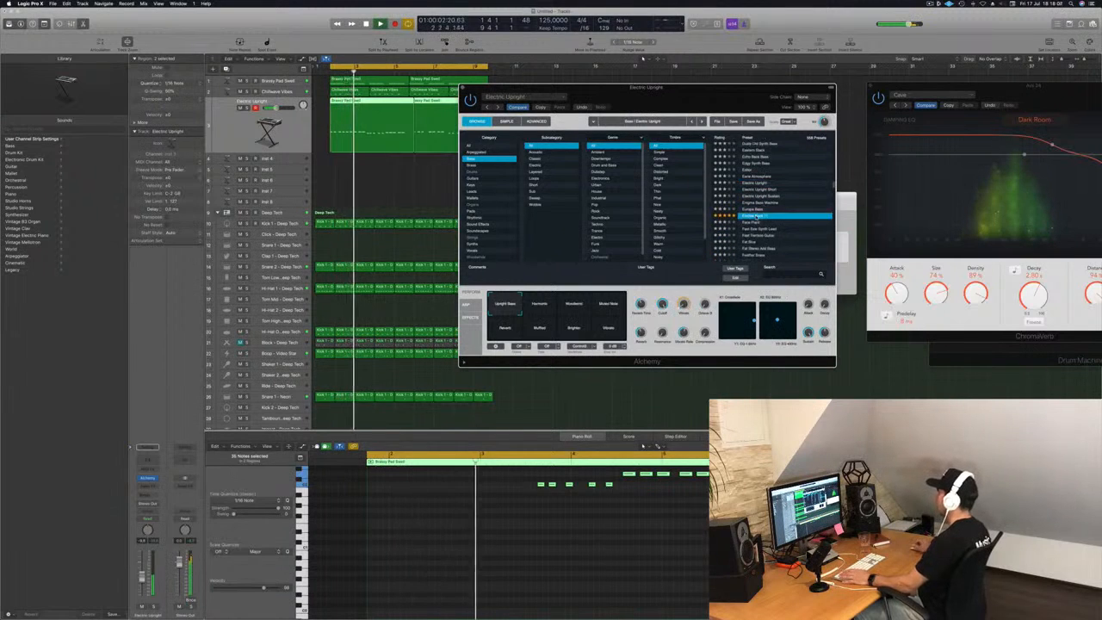
{"action": "left_click", "coordinate": [754, 222]}
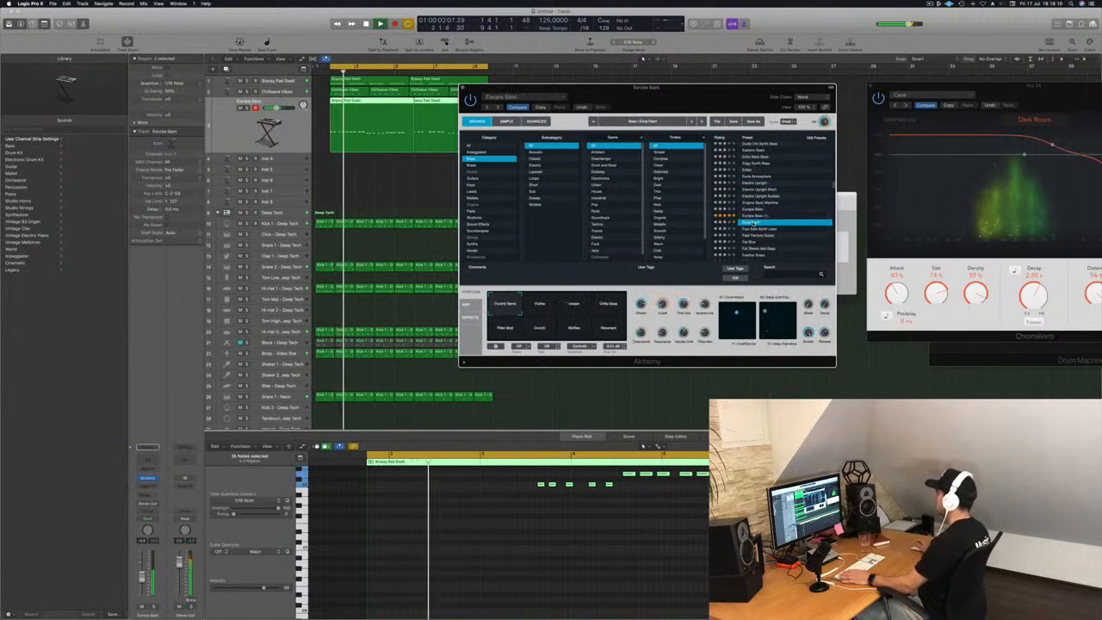
{"action": "left_click", "coordinate": [755, 229]}
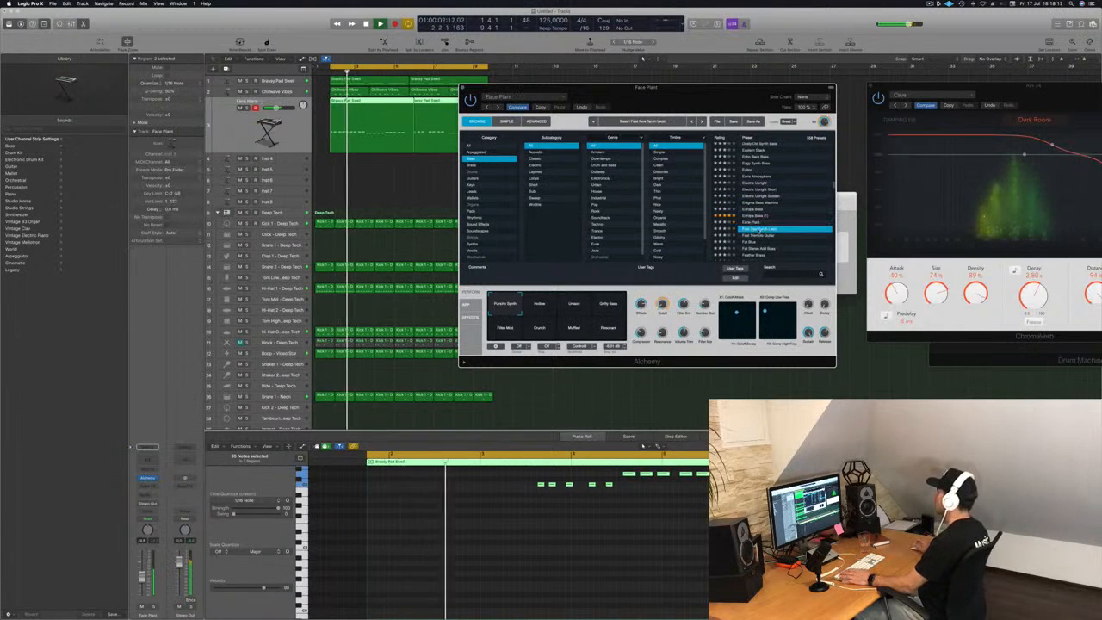
Load the Fat Blue preset on the bass track and replay the bass line from the cycle start.
{"action": "scroll", "coordinate": [765, 207], "scroll_direction": "down", "scroll_amount": 3}
{"action": "left_click", "coordinate": [752, 196]}
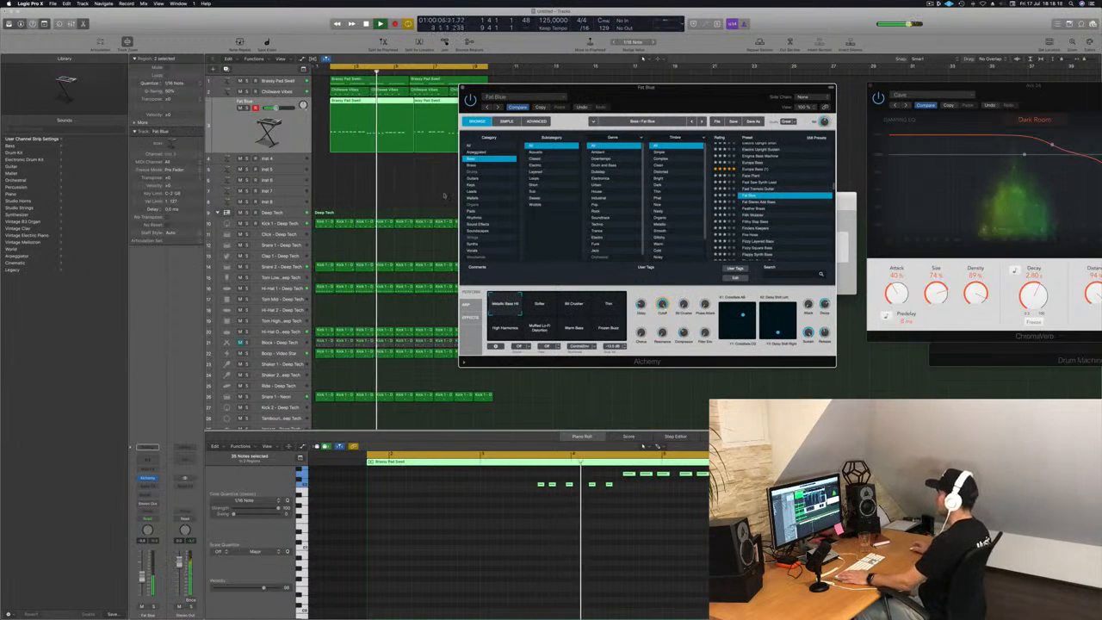
{"action": "scroll", "coordinate": [511, 509], "scroll_direction": "up", "scroll_amount": 4}
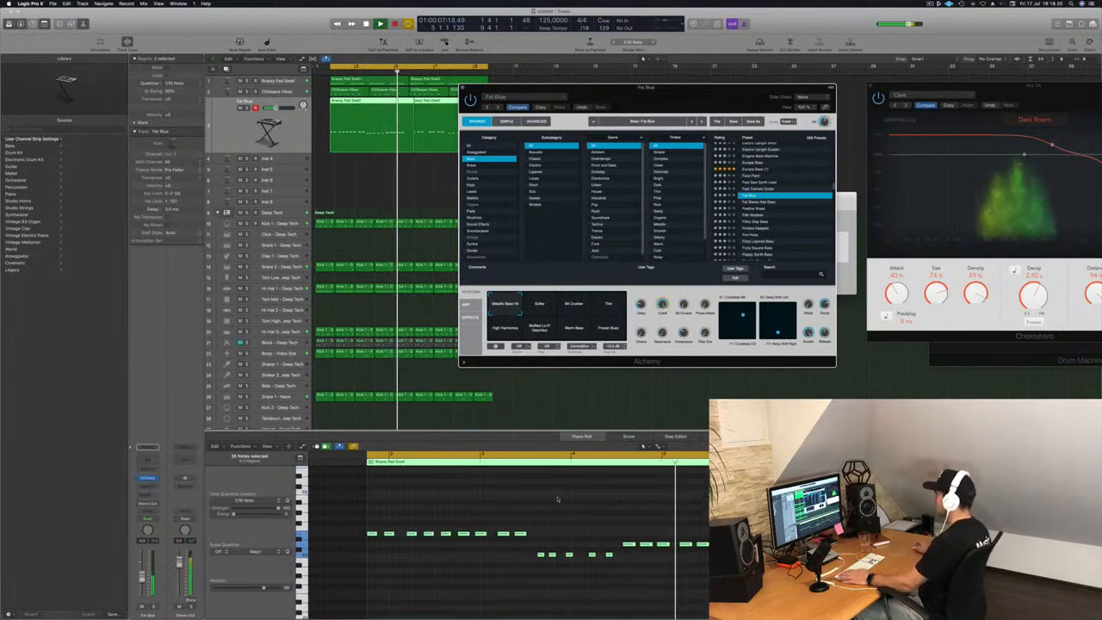
{"action": "key", "text": "space"}
{"action": "key", "text": "space"}
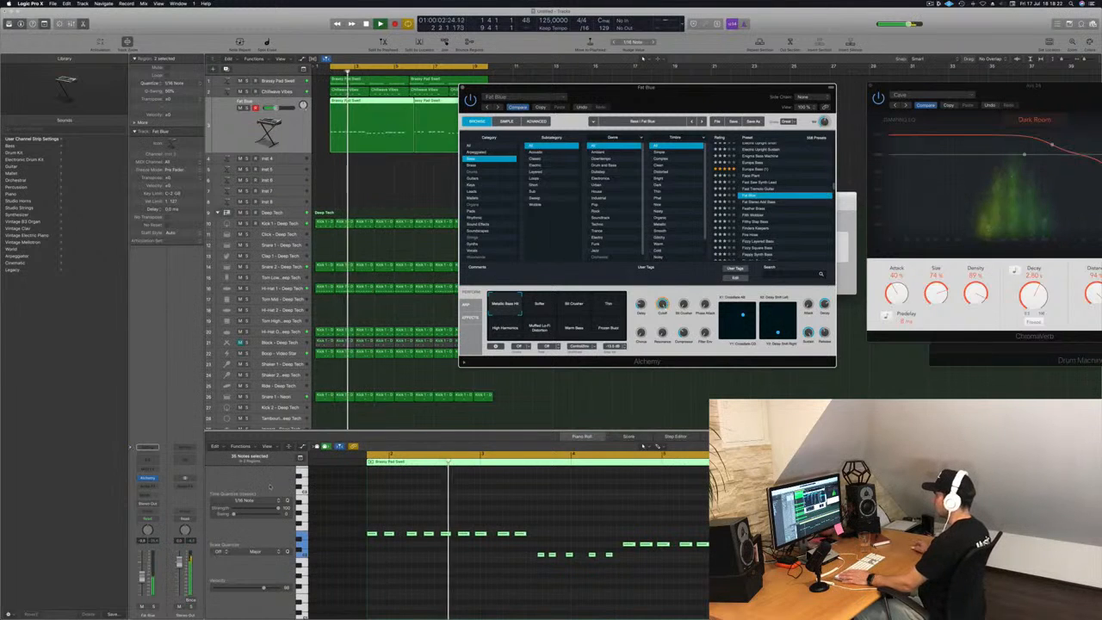
Raise the bass channel's volume slightly, and audition the selected notes one octave lower before transposing them back up.
{"action": "left_click_drag", "start_coordinate": [142, 577], "coordinate": [142, 569]}
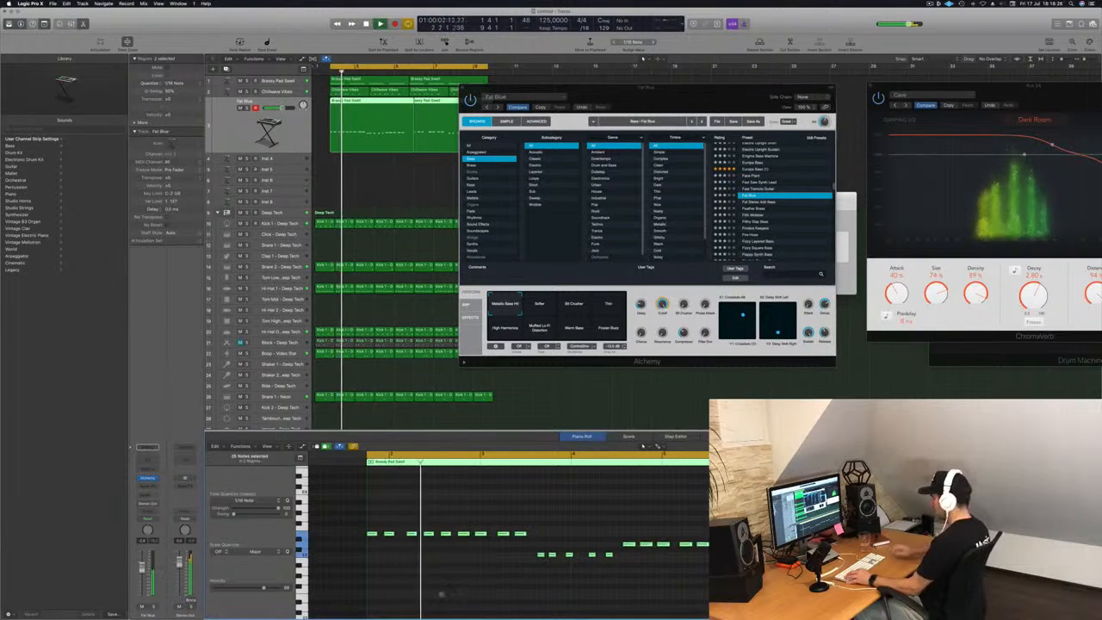
{"action": "scroll", "coordinate": [441, 593], "scroll_direction": "up", "scroll_amount": 3}
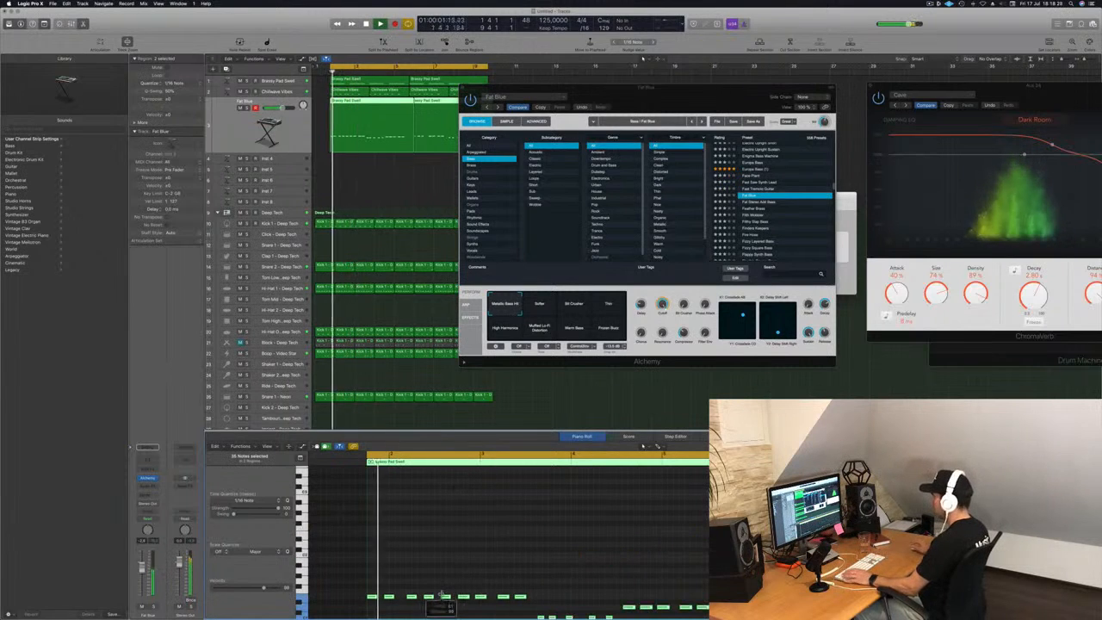
{"action": "scroll", "coordinate": [440, 596], "scroll_direction": "down", "scroll_amount": 3}
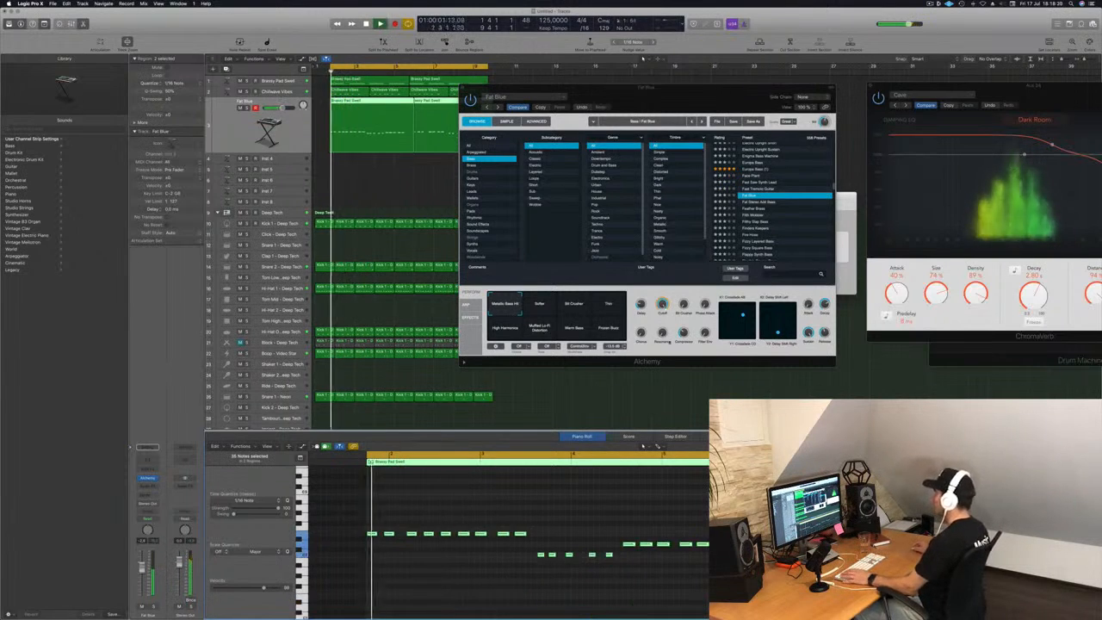
Audition Fat Blue's Bit Crusher, Thin and Warm Bass performance snapshots on the bass line.
{"action": "left_click", "coordinate": [543, 305]}
{"action": "left_click", "coordinate": [570, 305]}
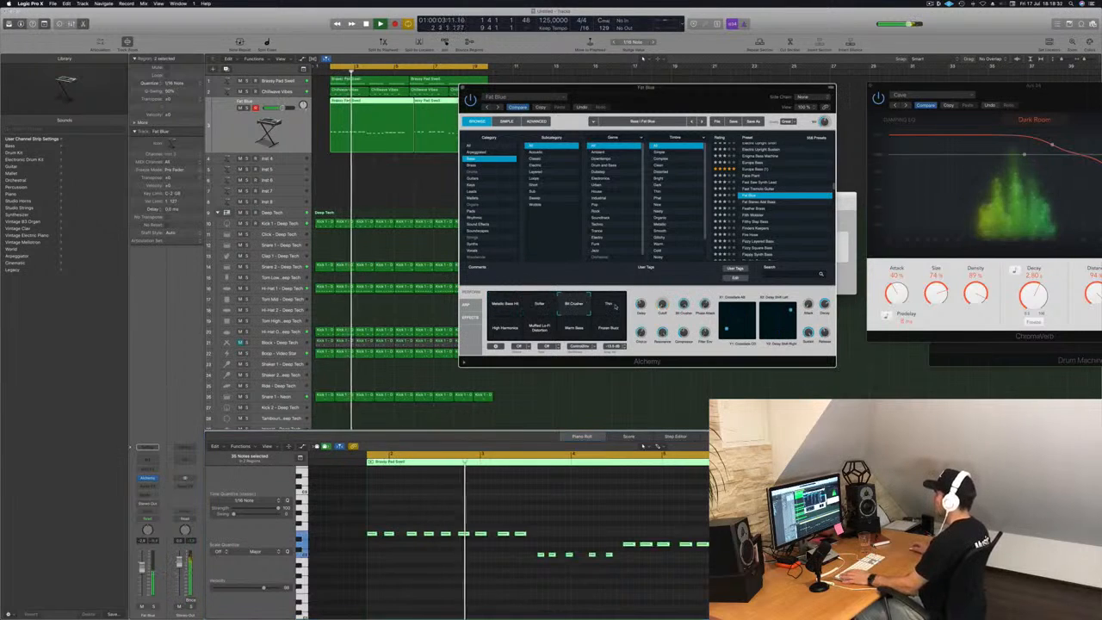
{"action": "left_click", "coordinate": [612, 305]}
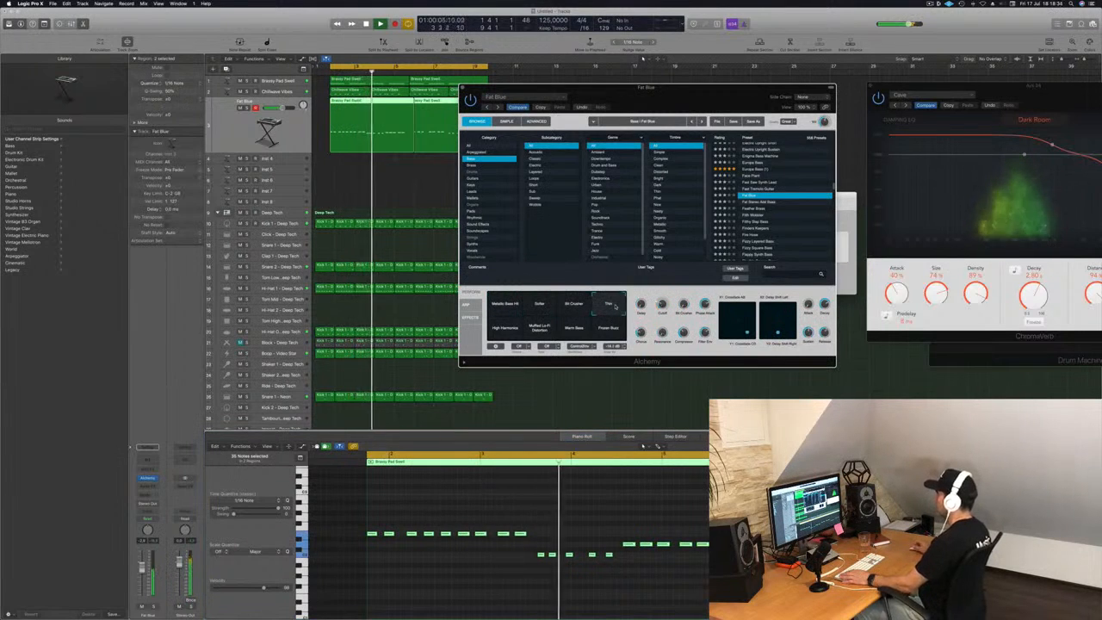
{"action": "left_click", "coordinate": [644, 445]}
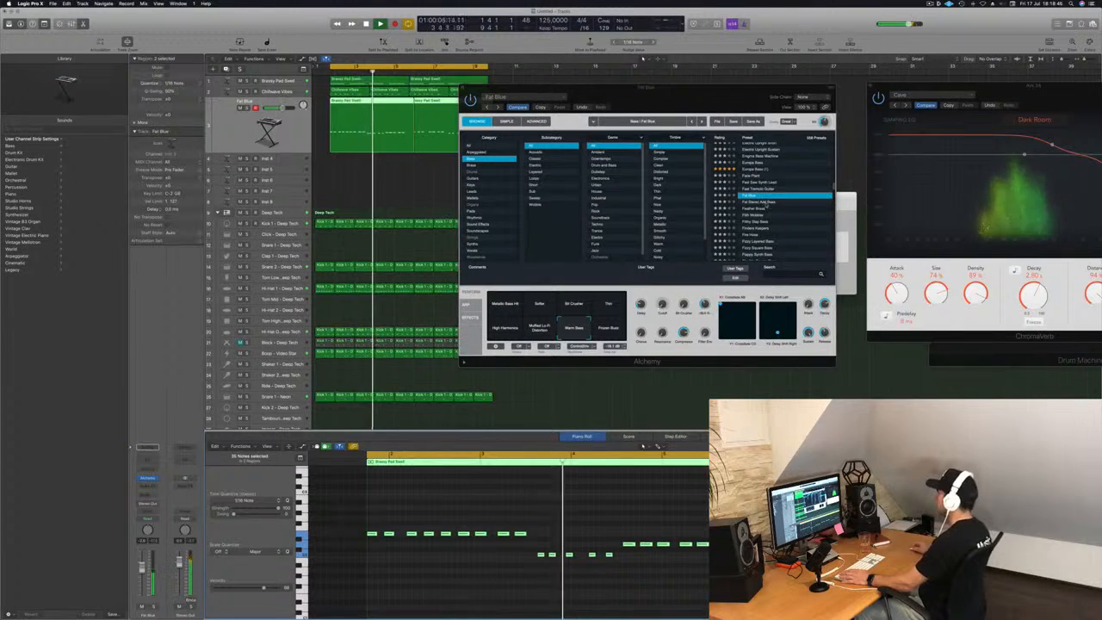
Audition the Fat Stereo Add Bass preset, load Feather Brass for the bass track, and move the Alchemy window aside.
{"action": "left_click", "coordinate": [763, 204]}
{"action": "left_click", "coordinate": [763, 203]}
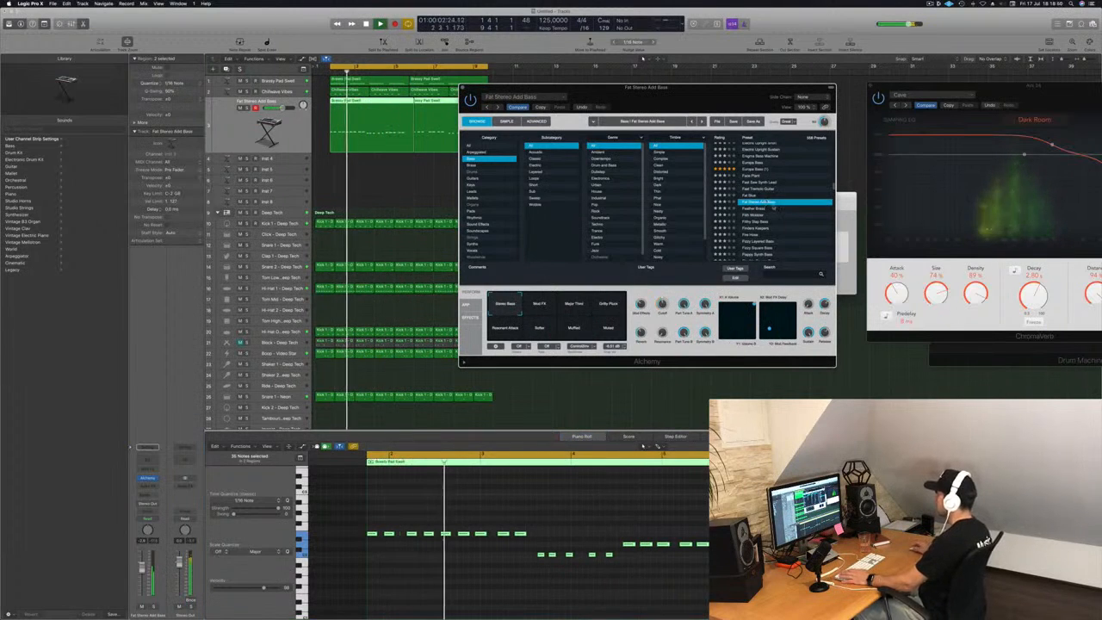
{"action": "left_click", "coordinate": [754, 209]}
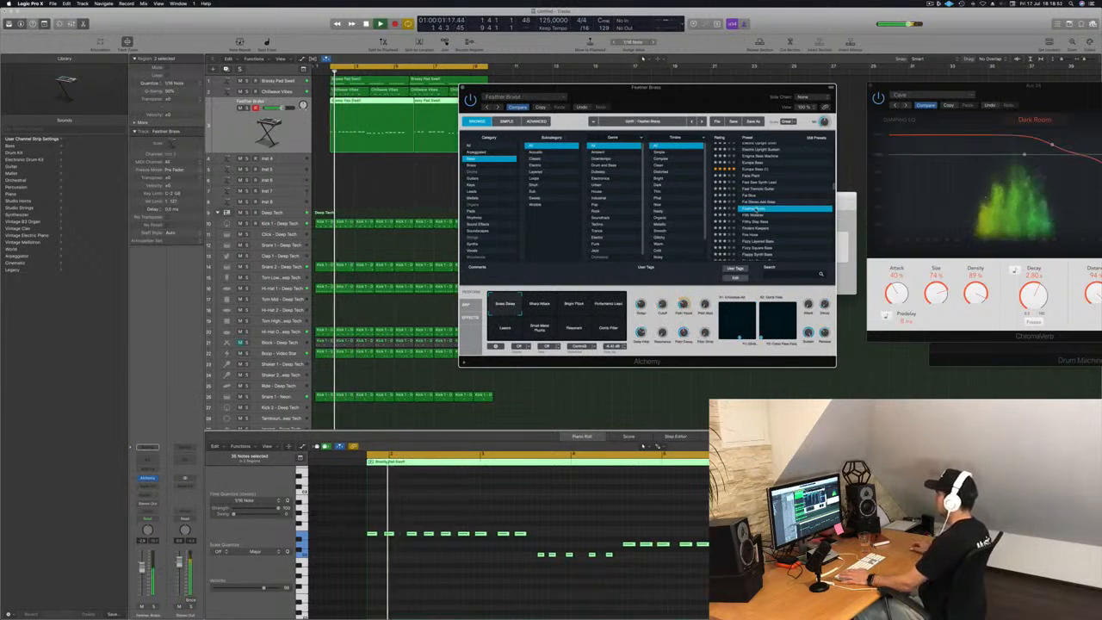
{"action": "left_click_drag", "start_coordinate": [743, 102], "coordinate": [805, 144]}
{"action": "mouse_move", "coordinate": [805, 144]}
{"action": "left_mouse_down"}
{"action": "mouse_move", "coordinate": [820, 147]}
{"action": "mouse_move", "coordinate": [790, 147]}
{"action": "mouse_move", "coordinate": [830, 150]}
{"action": "mouse_move", "coordinate": [820, 154]}
{"action": "left_mouse_up"}
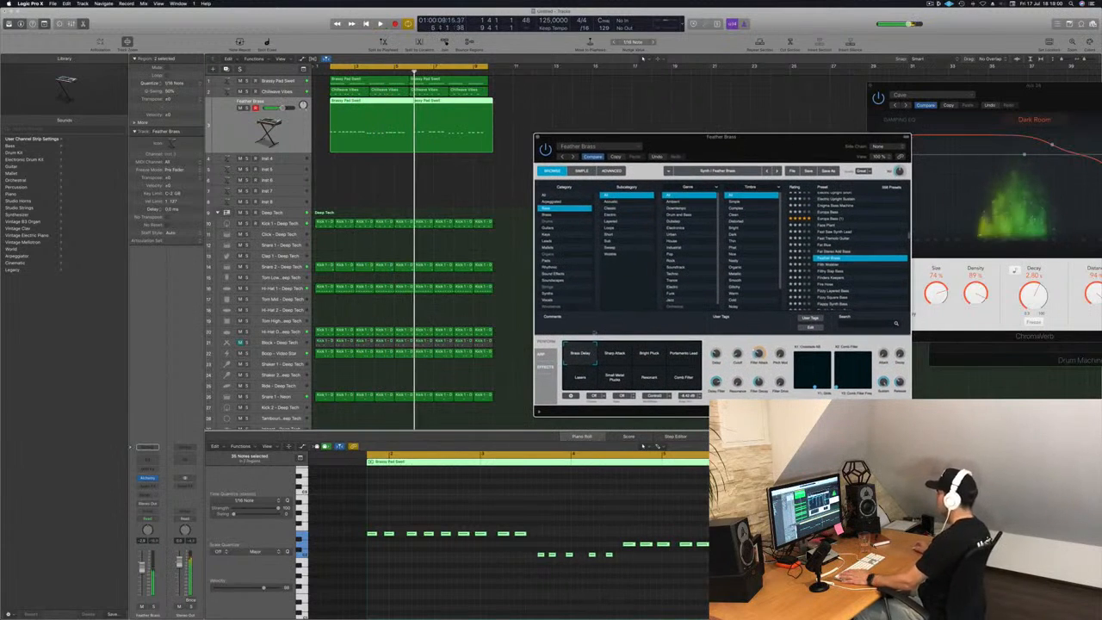
Deselect the bass notes and replay the bass line with the Feather Brass sound.
{"action": "key", "text": "space"}
{"action": "left_click", "coordinate": [642, 523]}
{"action": "key", "text": "super+Left"}
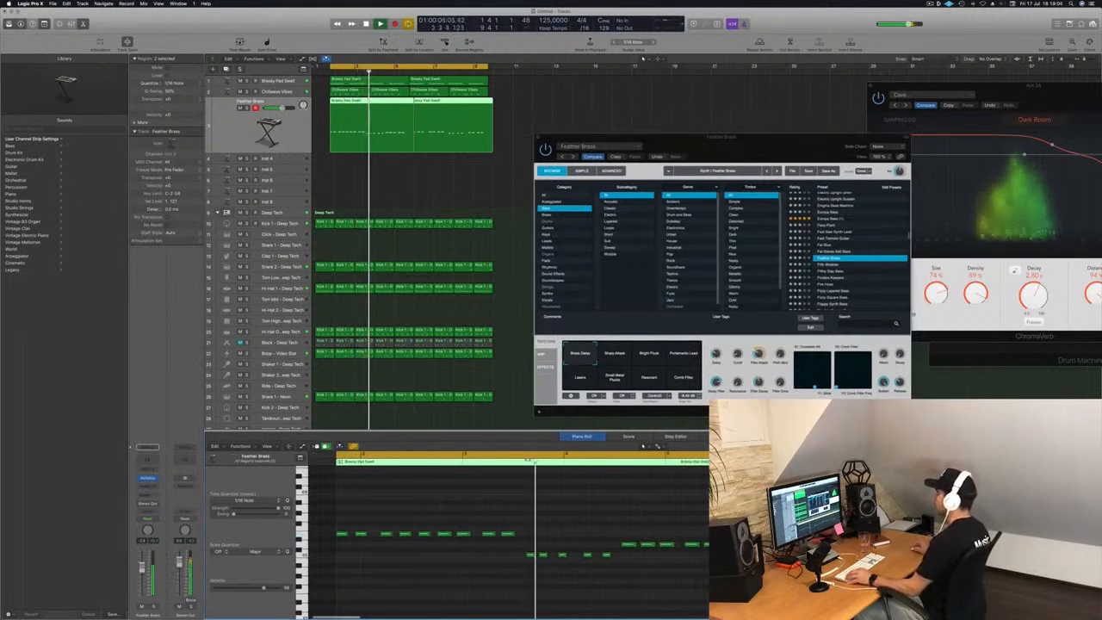
Try to trim the end of the first bass region to the start of the second, and restart playback.
{"action": "left_click_drag", "start_coordinate": [407, 101], "coordinate": [413, 102]}
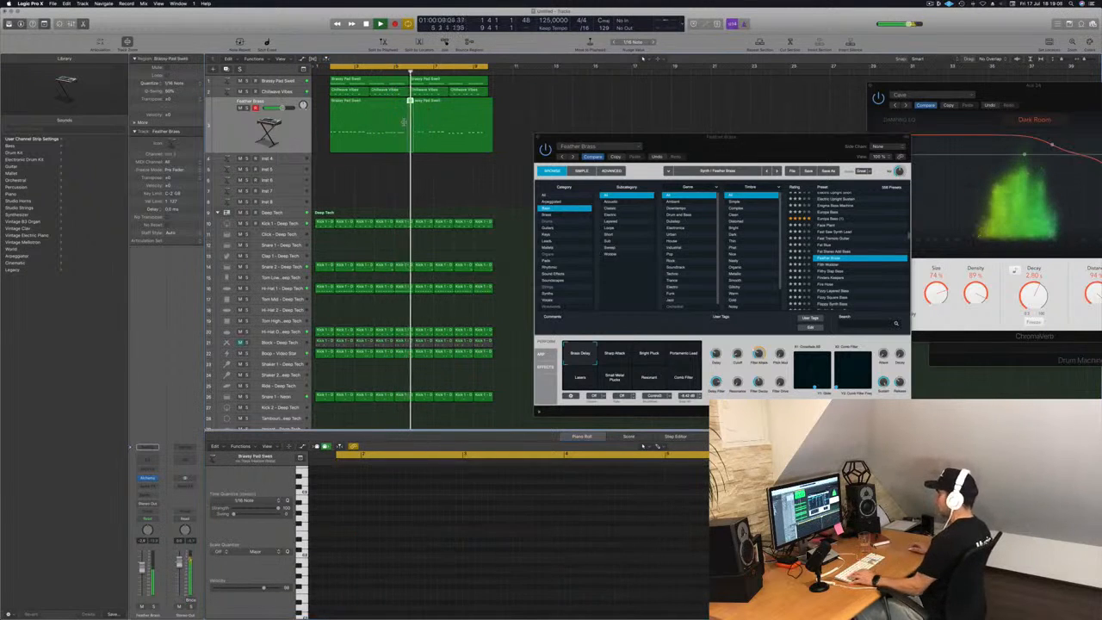
{"action": "left_click", "coordinate": [416, 112]}
{"action": "key", "text": "space"}
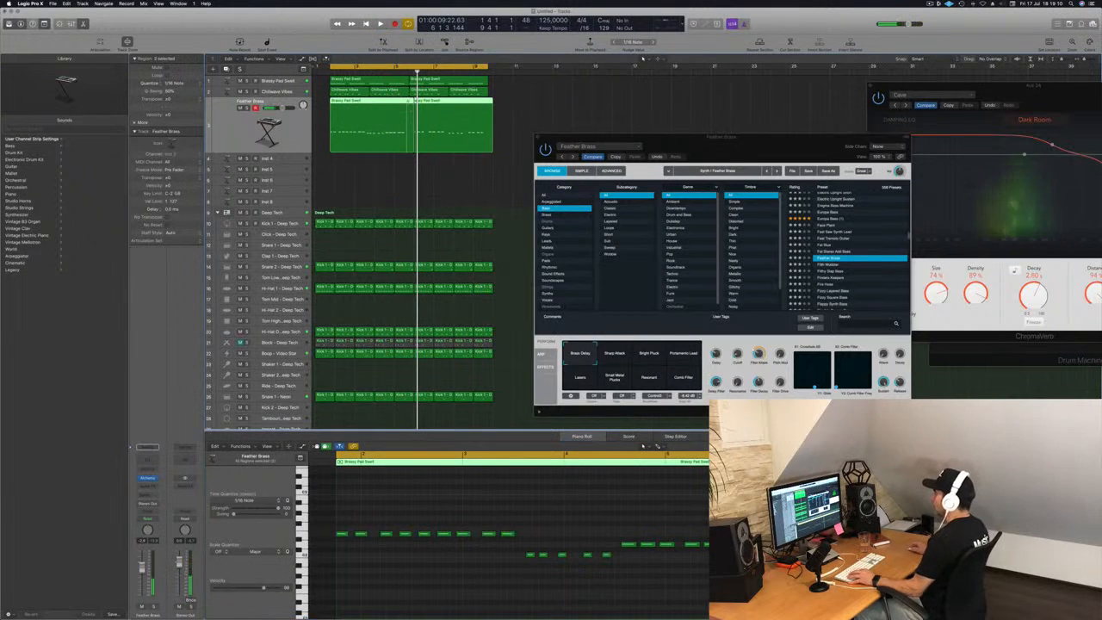
{"action": "left_click", "coordinate": [409, 108]}
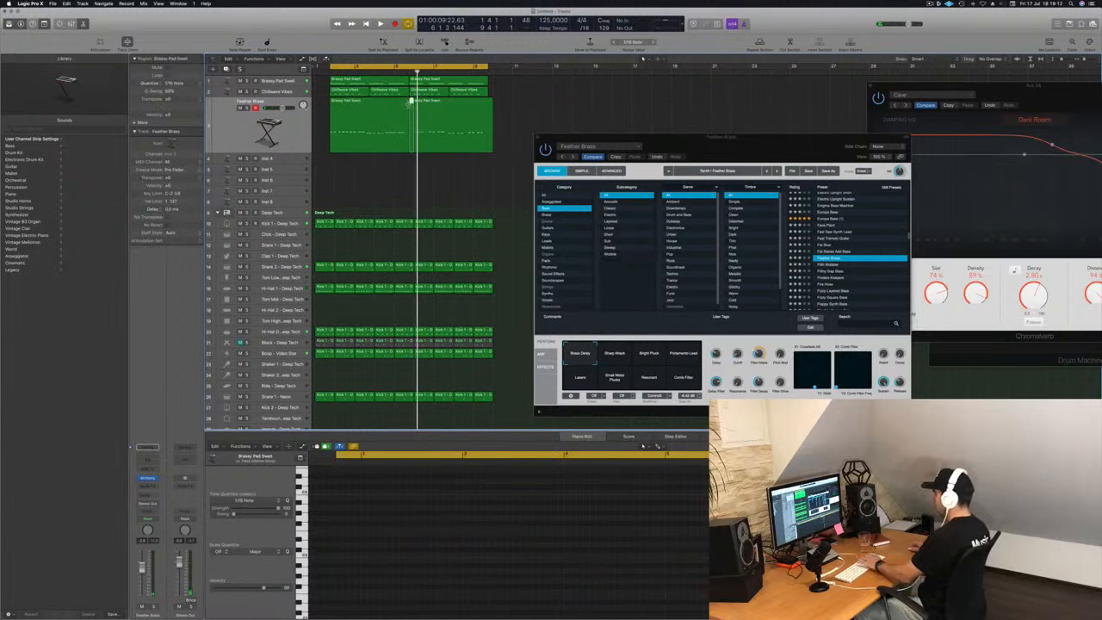
{"action": "left_click", "coordinate": [386, 113]}
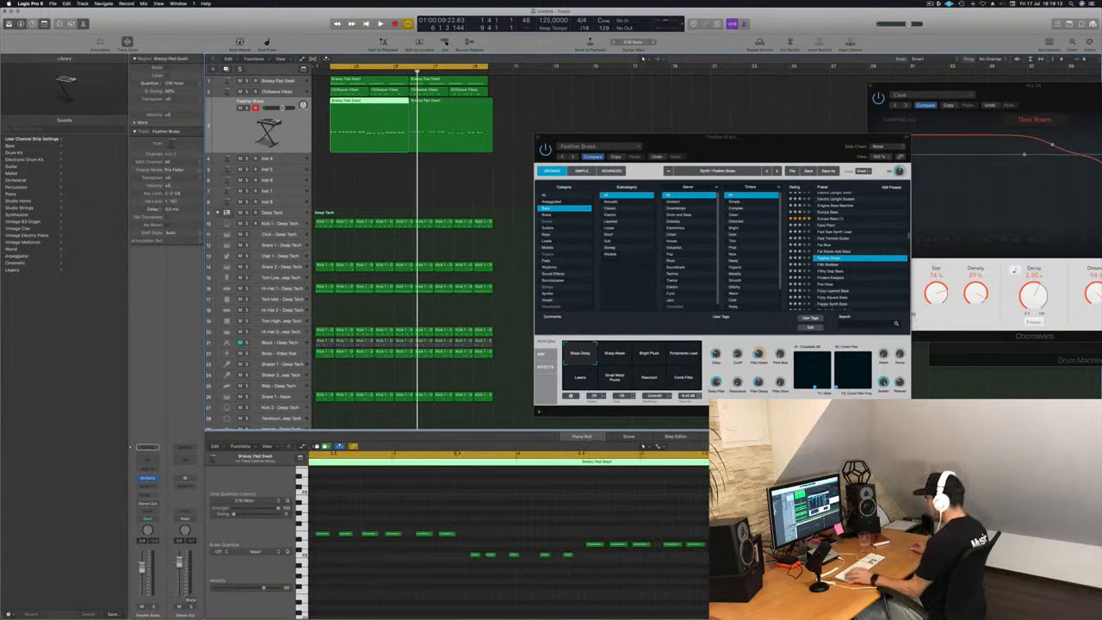
{"action": "key", "text": "space"}
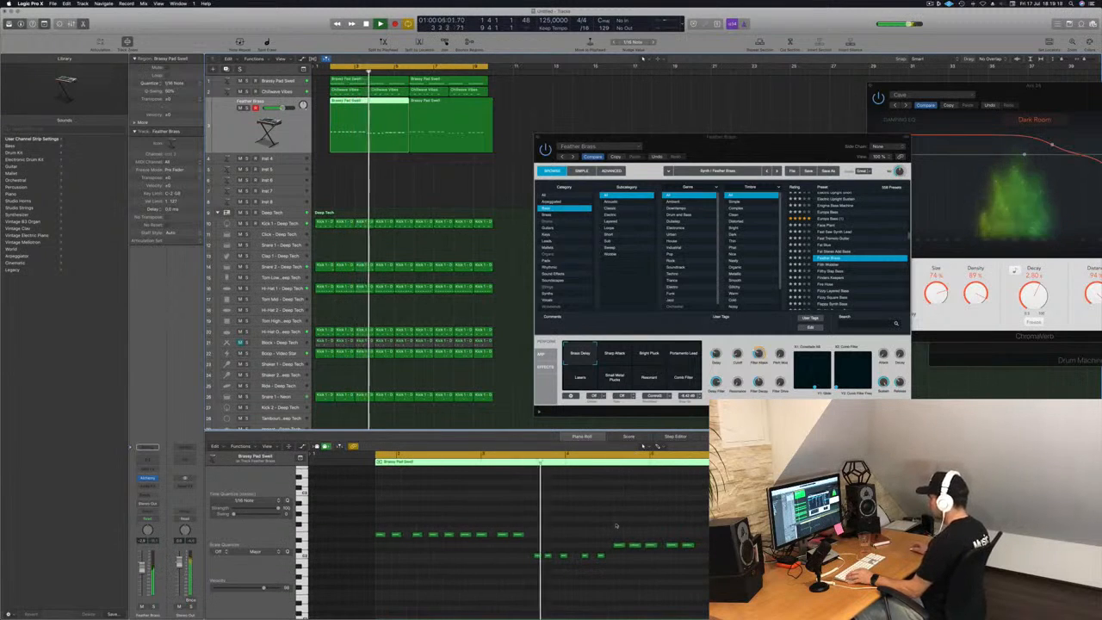
Copy one, one and two extra notes onto the ends of the first bass region's three note groups, shortening the first group's copy.
{"action": "left_click", "coordinate": [527, 535]}
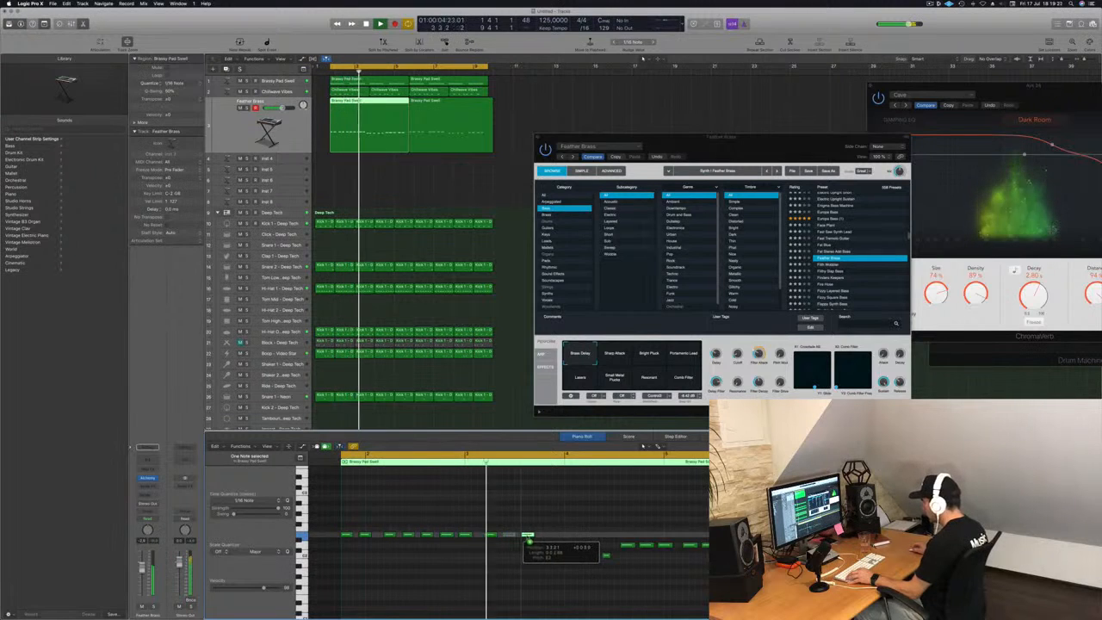
{"action": "key", "text": "Return"}
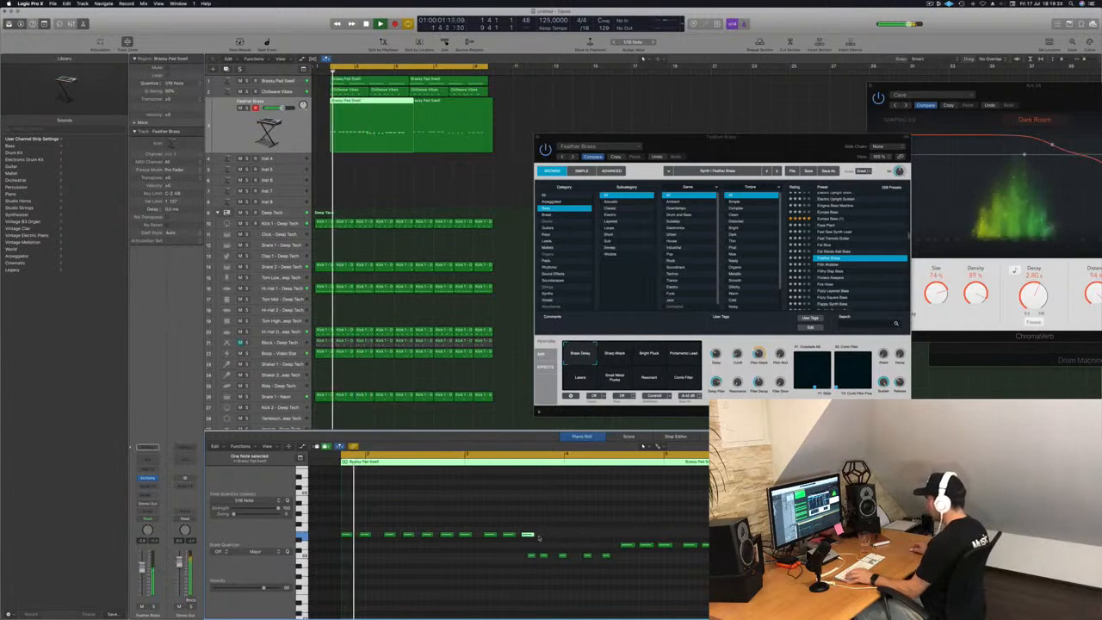
{"action": "left_click_drag", "start_coordinate": [533, 534], "coordinate": [530, 535]}
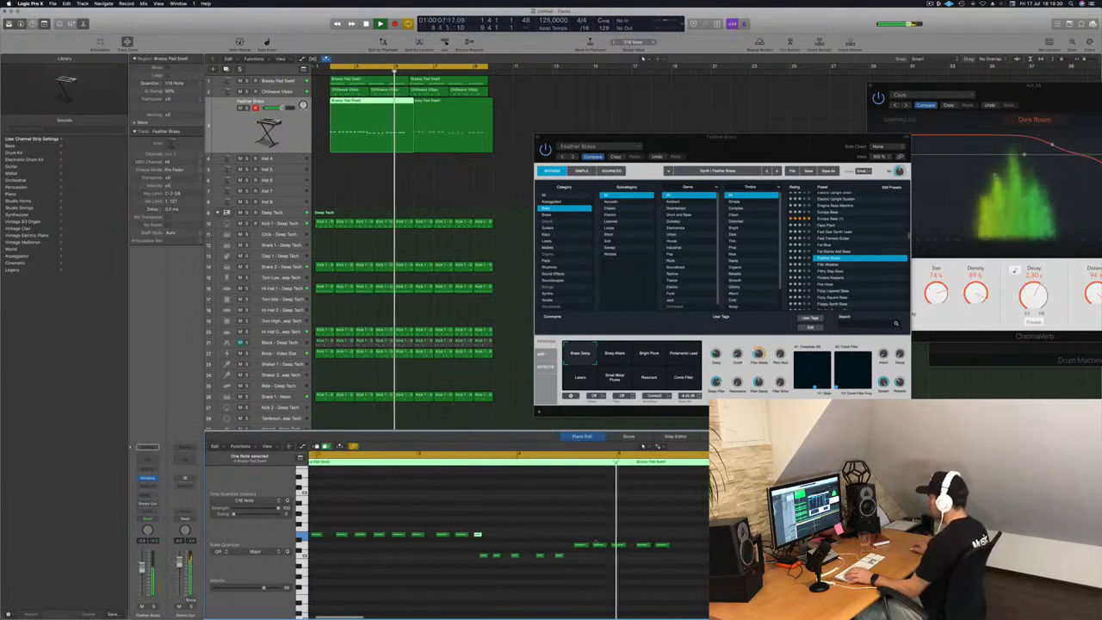
{"action": "left_click_drag", "start_coordinate": [569, 556], "coordinate": [585, 557]}
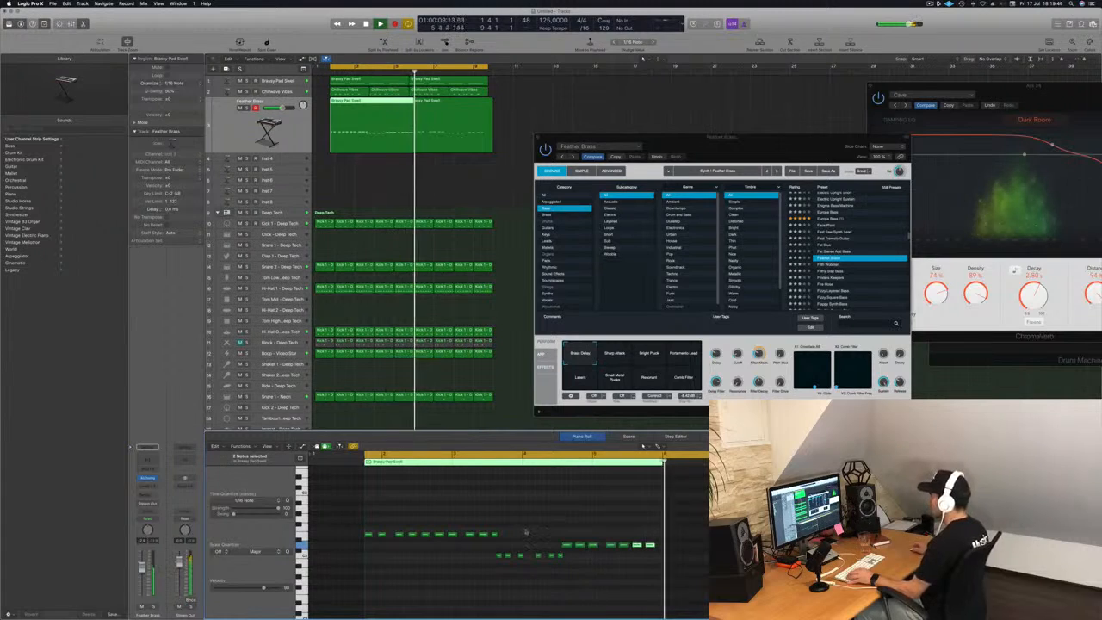
{"action": "key", "text": "Return"}
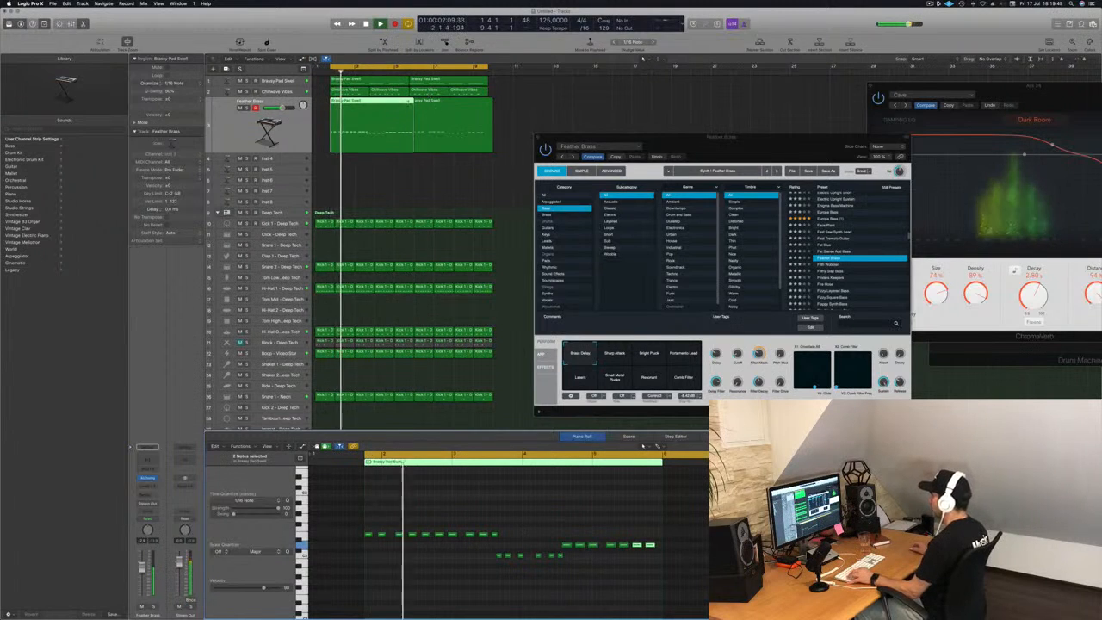
Replace the second bass region with a copy of the edited first region, trimmed to end where the copy starts.
{"action": "left_click", "coordinate": [411, 108]}
{"action": "left_click", "coordinate": [420, 112], "text": "shift"}
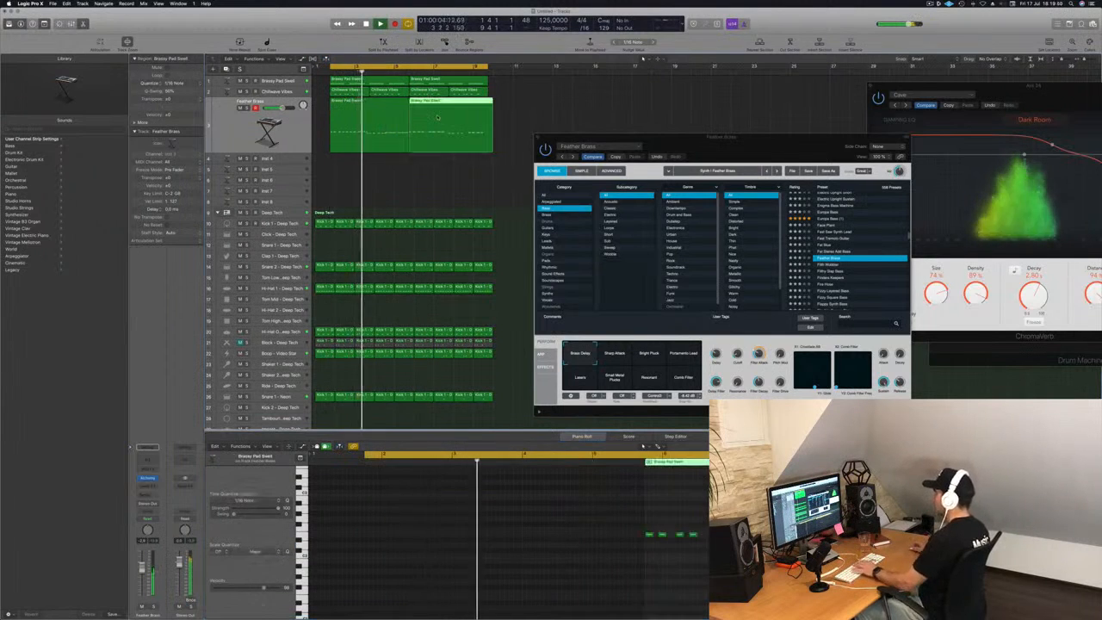
{"action": "key", "text": "BackSpace"}
{"action": "left_click_drag", "start_coordinate": [372, 112], "coordinate": [440, 111]}
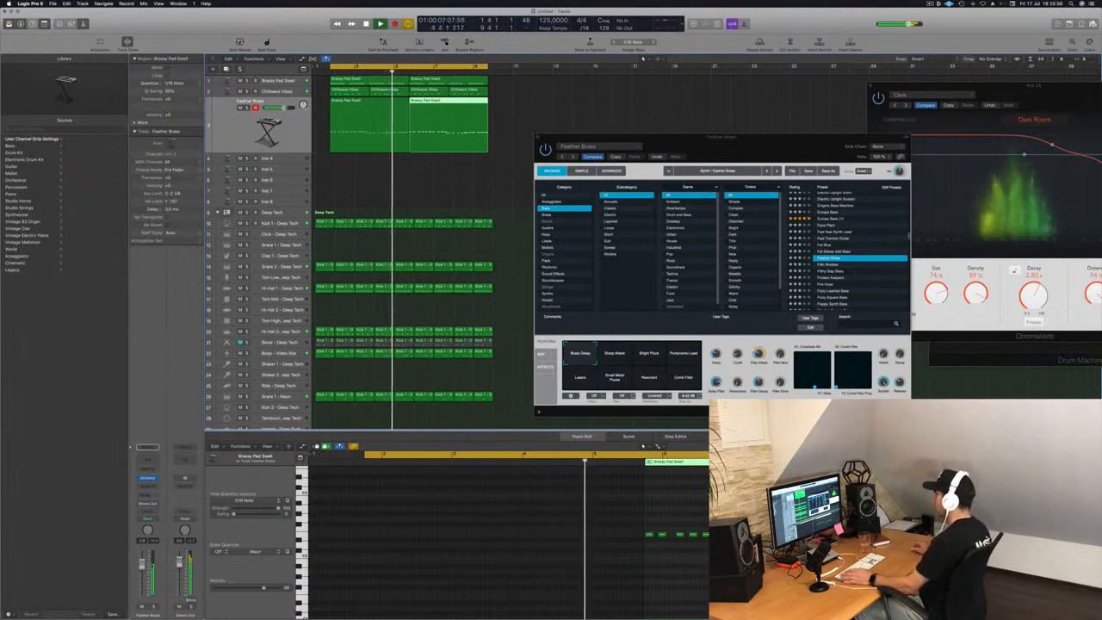
Mute the Chillwave Vibes track and replay the cycle while examining the first bass region's notes up close.
{"action": "left_click", "coordinate": [369, 120]}
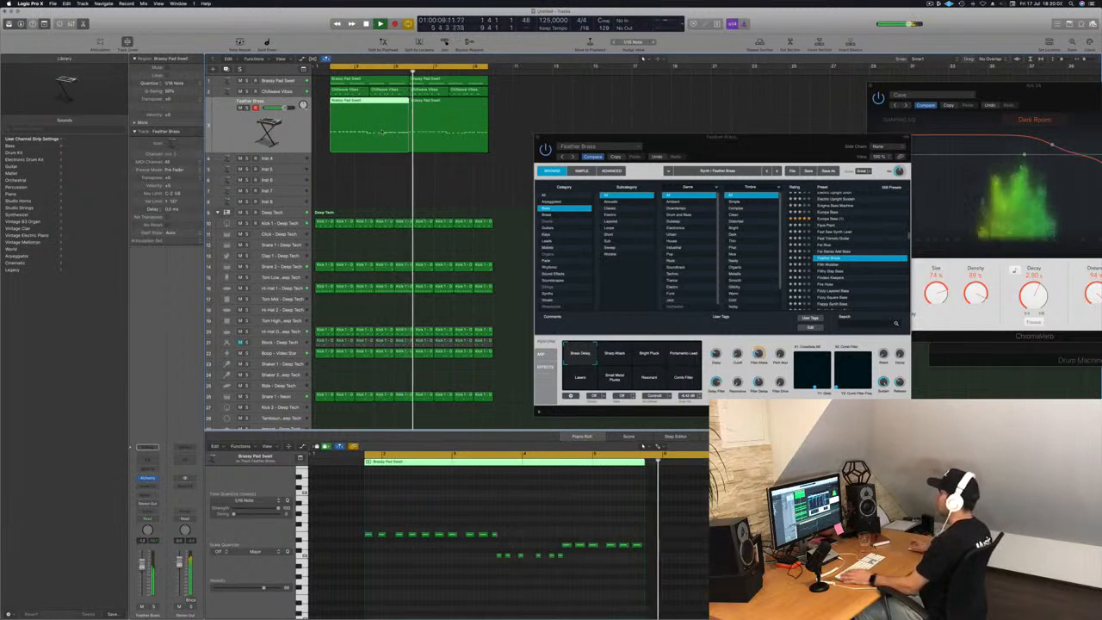
{"action": "key", "text": "Return"}
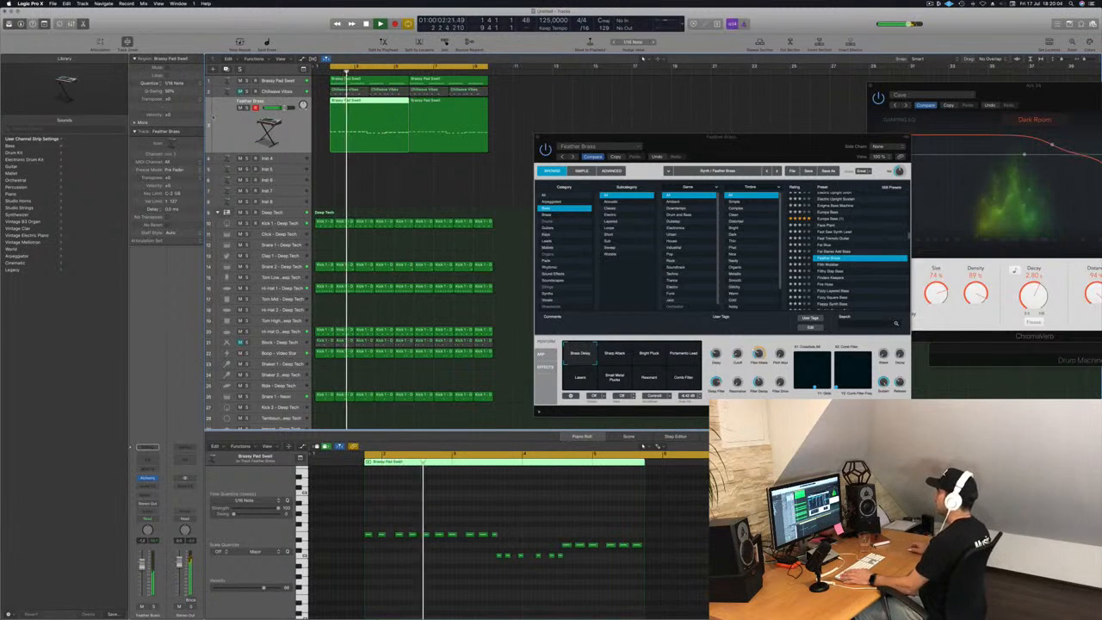
{"action": "left_click_drag", "start_coordinate": [671, 154], "coordinate": [718, 135]}
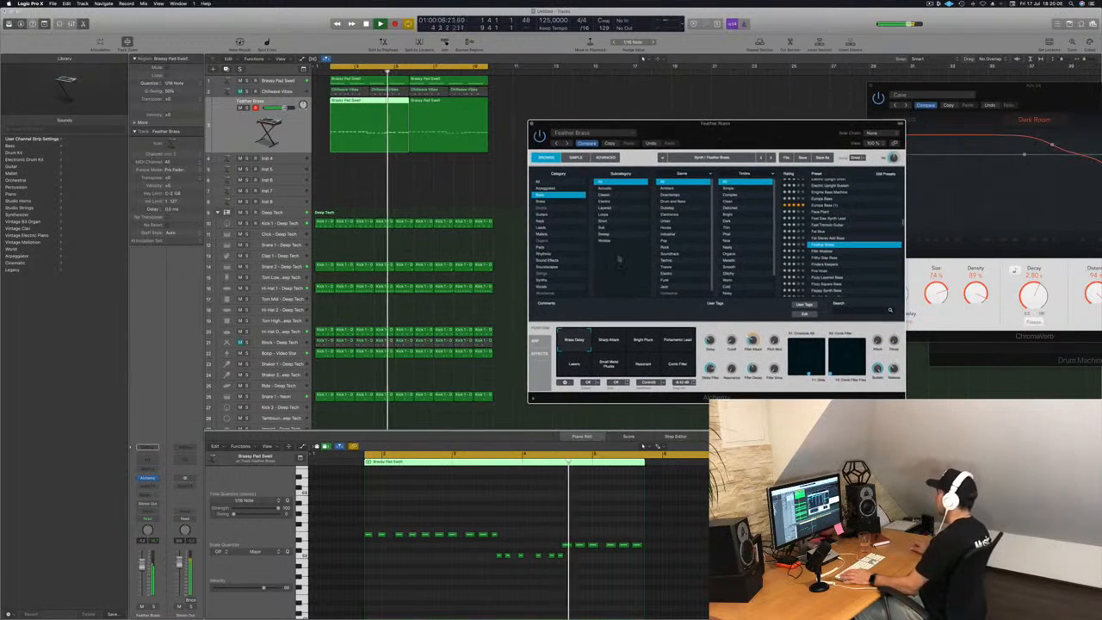
{"action": "key", "text": "Return"}
{"action": "key", "text": "super+Right"}
{"action": "key", "text": "super+Right"}
{"action": "key", "text": "super+Right"}
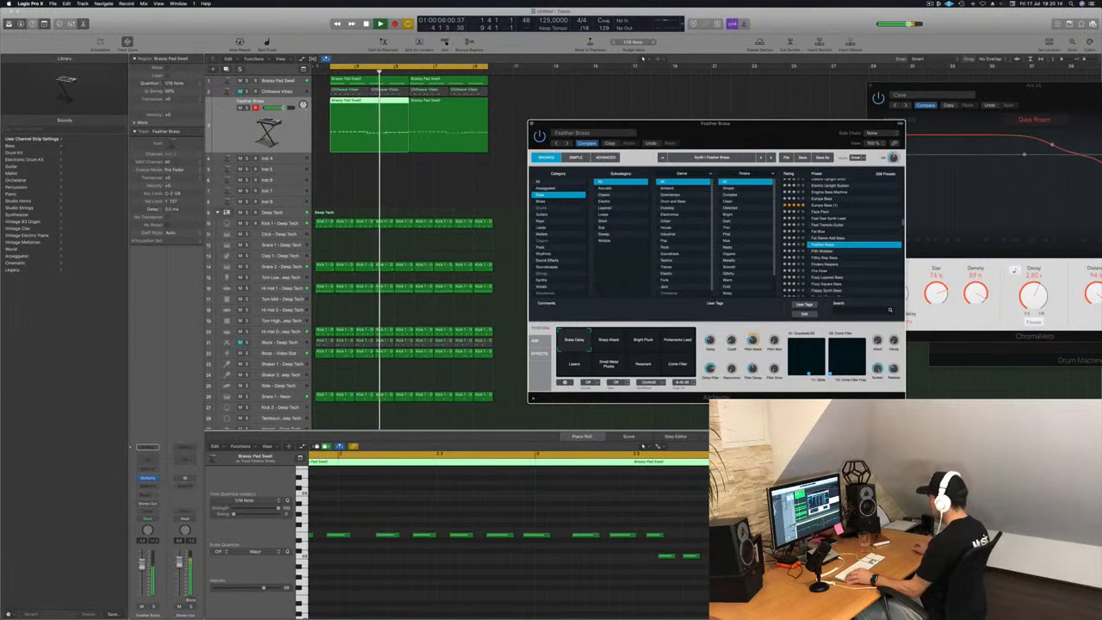
{"action": "key", "text": "space"}
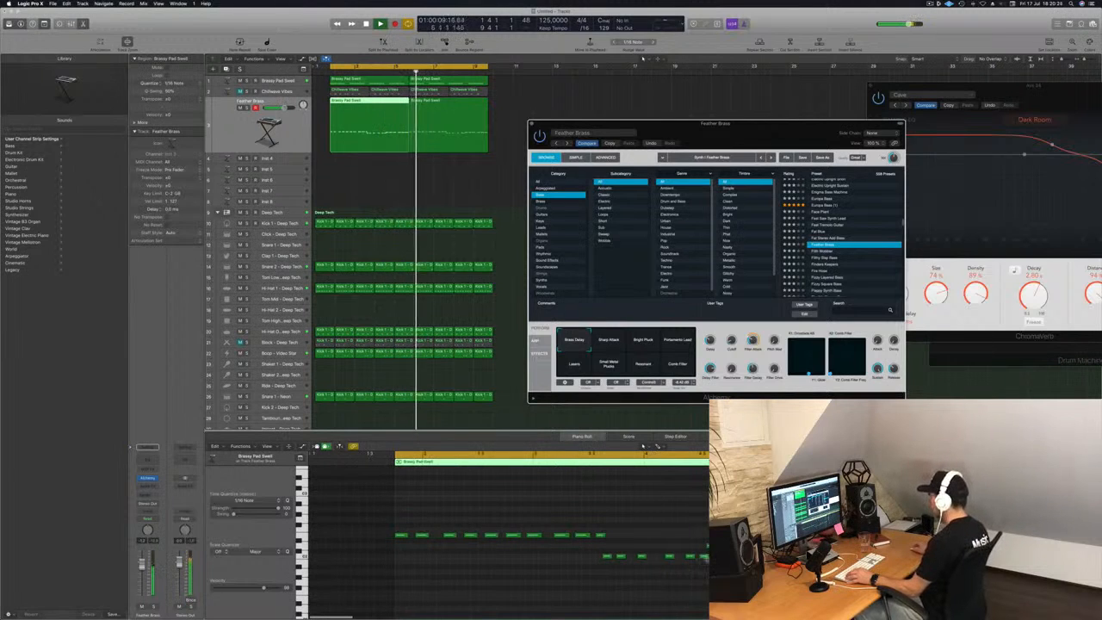
Shorten the last note of the bass region's first note group, and replace the second bass region by looping the first to the cycle's end.
{"action": "left_click", "coordinate": [700, 558]}
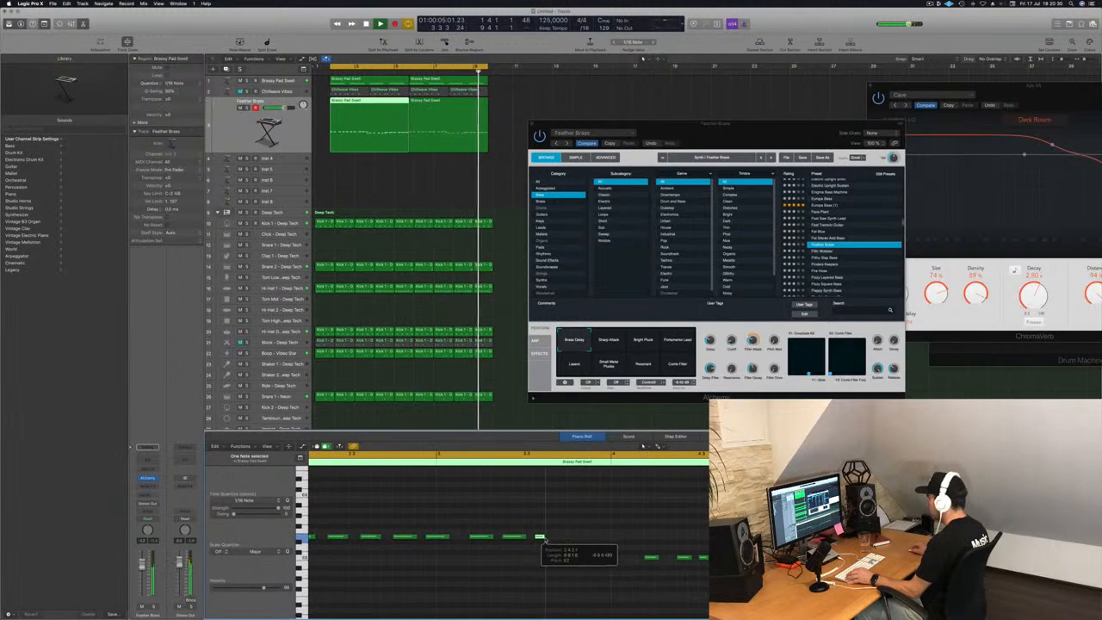
{"action": "left_click", "coordinate": [435, 113]}
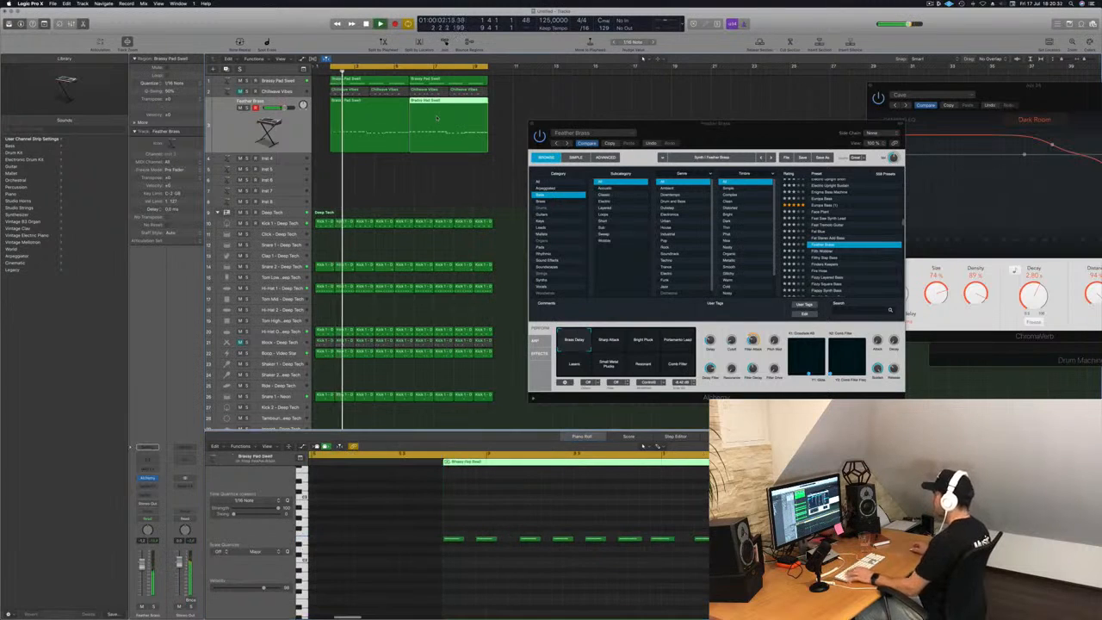
{"action": "key", "text": "Delete"}
{"action": "left_click", "coordinate": [373, 105]}
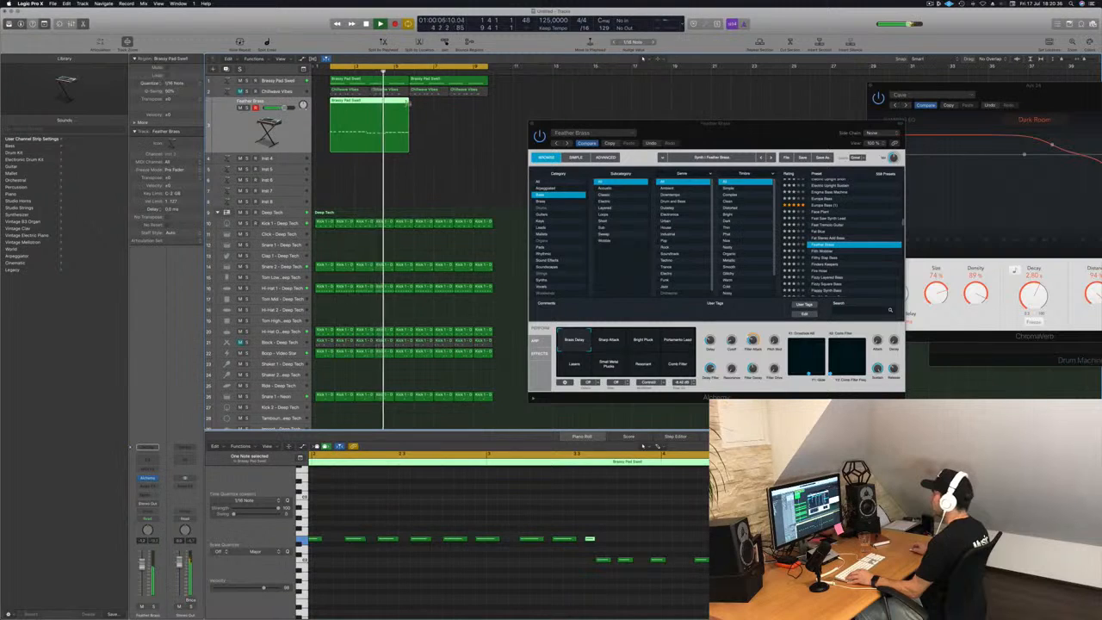
{"action": "left_click_drag", "start_coordinate": [410, 105], "coordinate": [488, 116]}
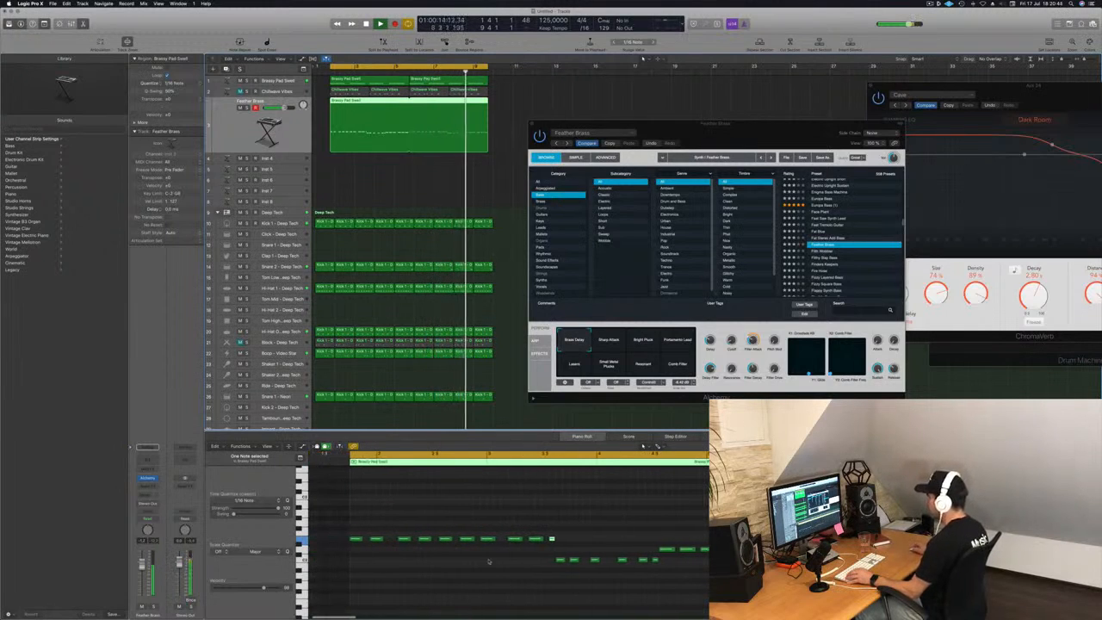
Examine the looped bass region's notes during playback and replay the cycle from its start.
{"action": "left_click", "coordinate": [456, 570]}
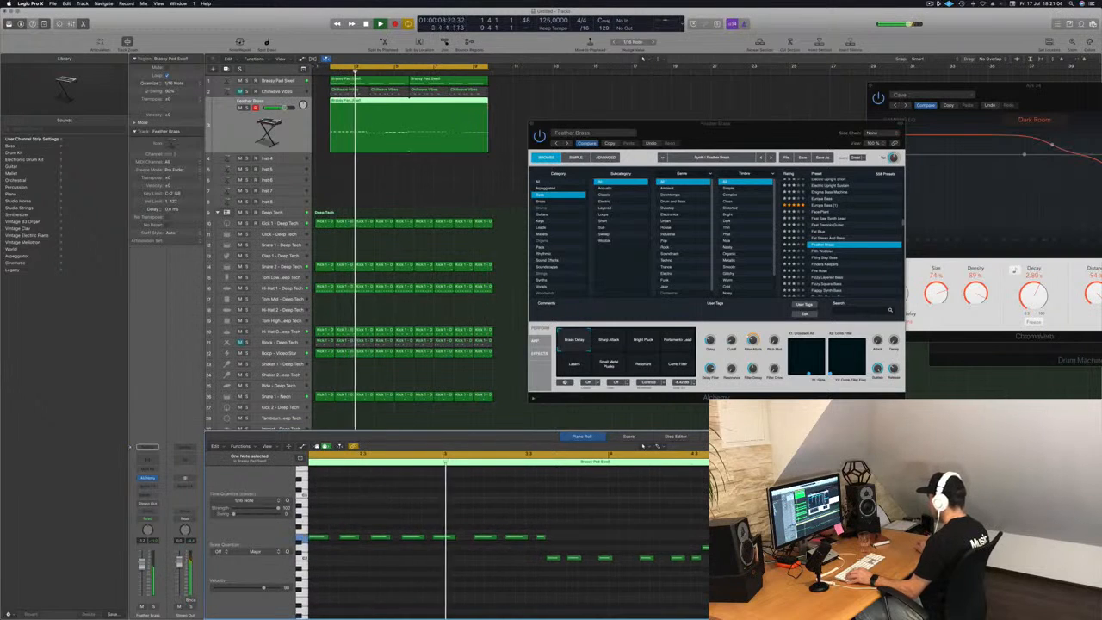
{"action": "key", "text": "super+Left"}
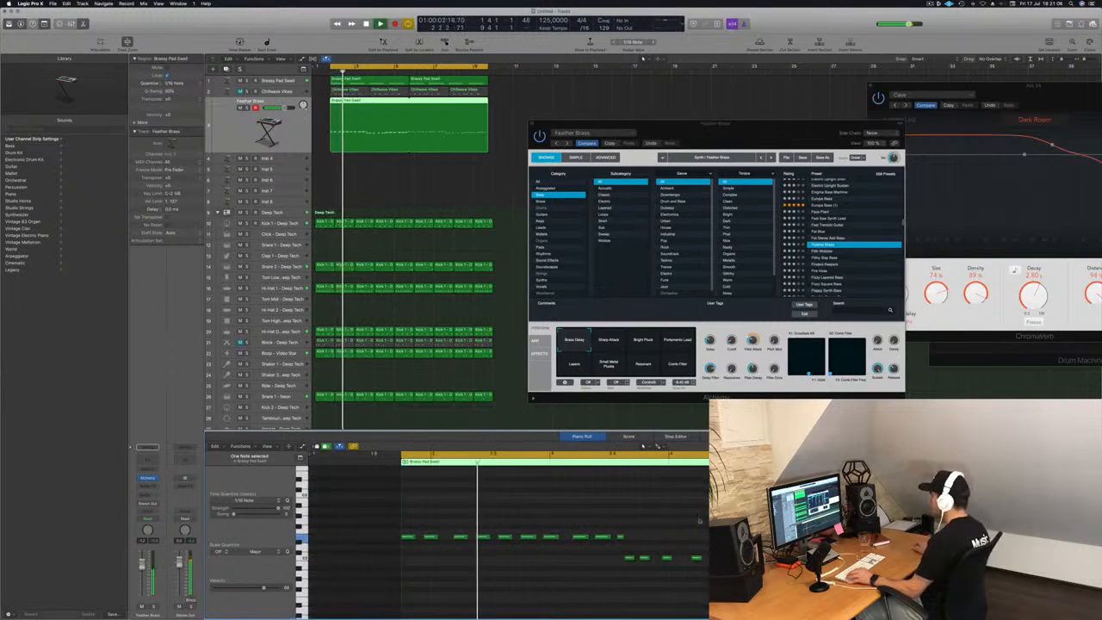
{"action": "left_click", "coordinate": [672, 520]}
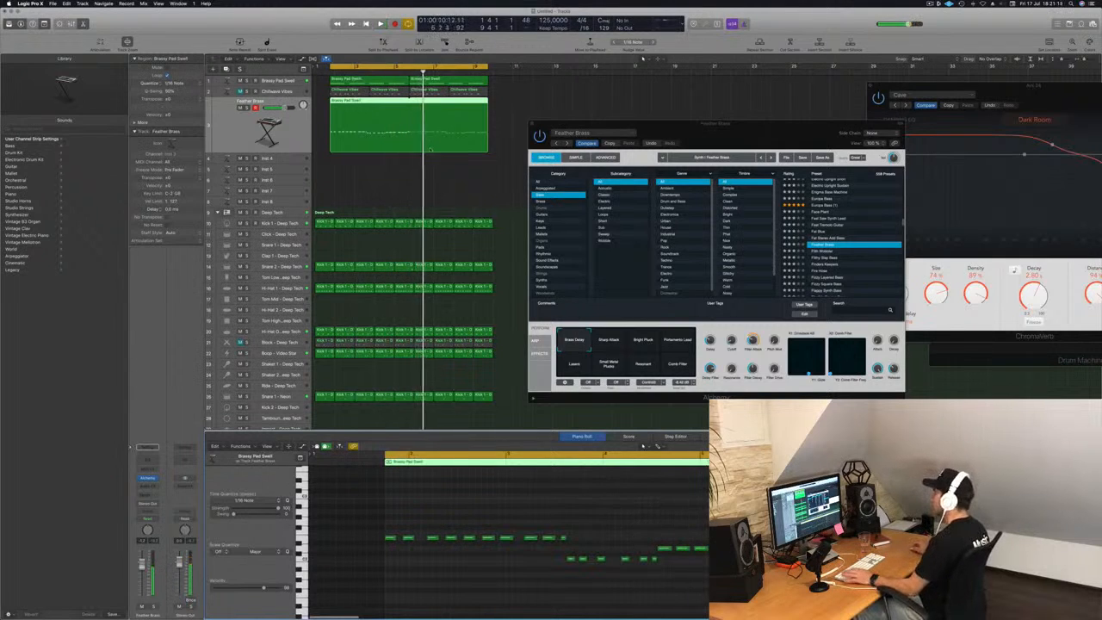
{"action": "key", "text": "space"}
{"action": "key", "text": "Return"}
{"action": "key", "text": "Return"}
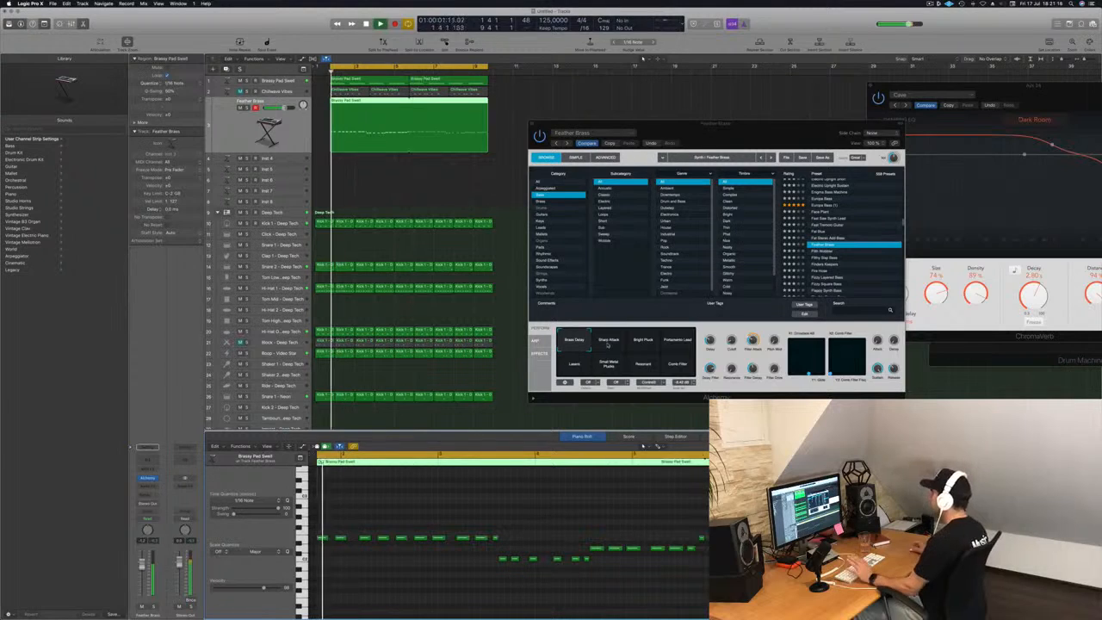
Audition Alchemy's Sharp Attack, Bright Pluck, Portamento Lead, Small Metal Plucks, Resonant and Comb Filter snapshots on Feather Brass, and return to Brass Delay.
{"action": "left_click", "coordinate": [608, 341]}
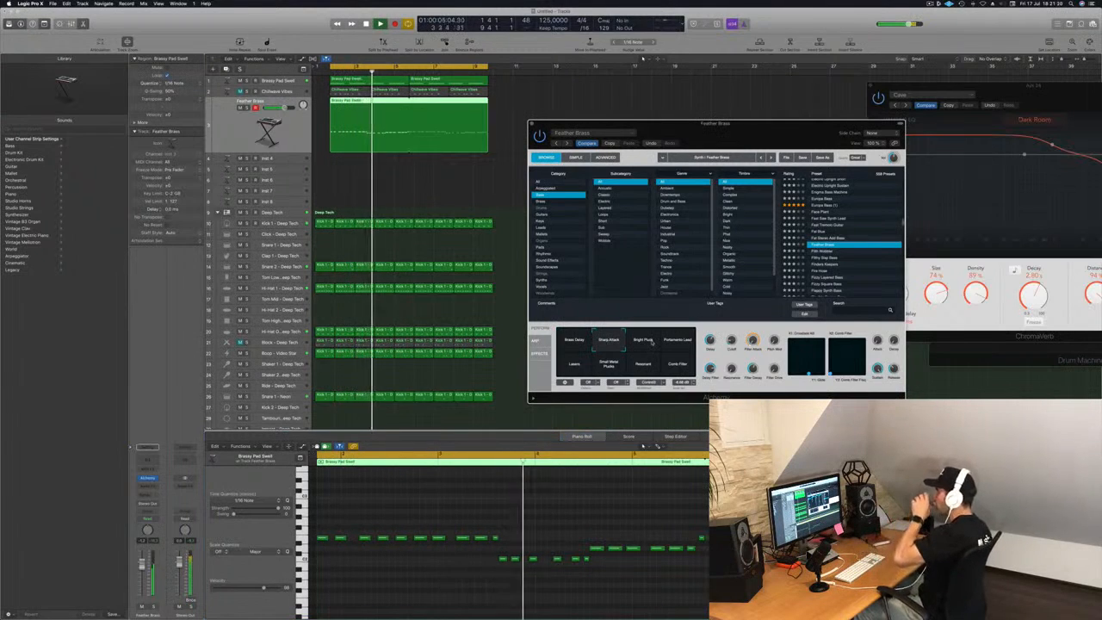
{"action": "left_click", "coordinate": [647, 342]}
{"action": "left_click", "coordinate": [668, 342]}
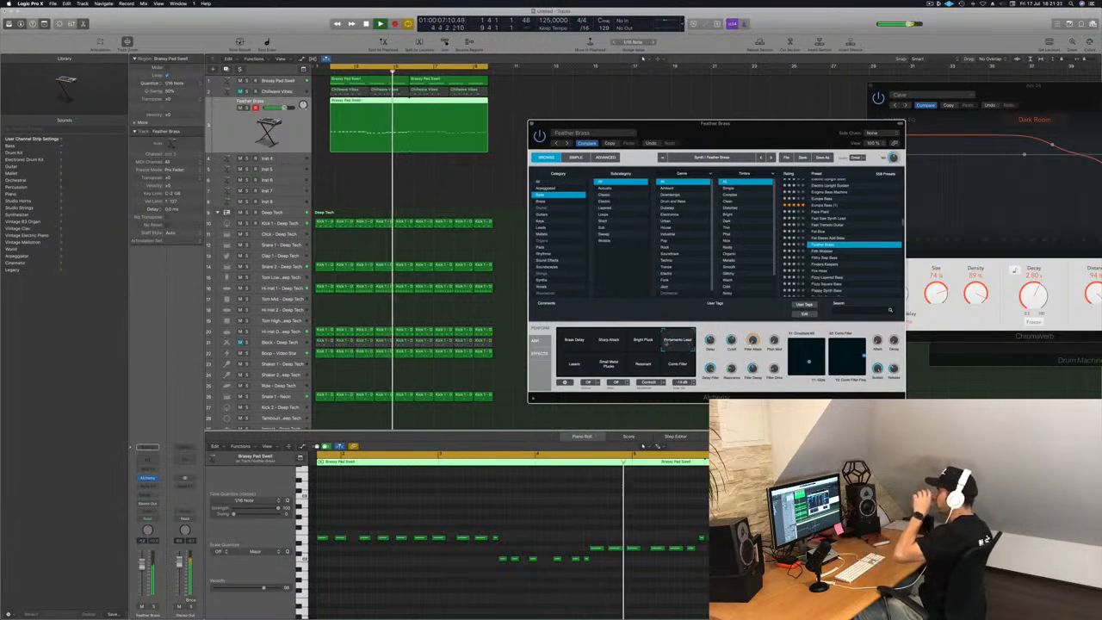
{"action": "left_click", "coordinate": [611, 365]}
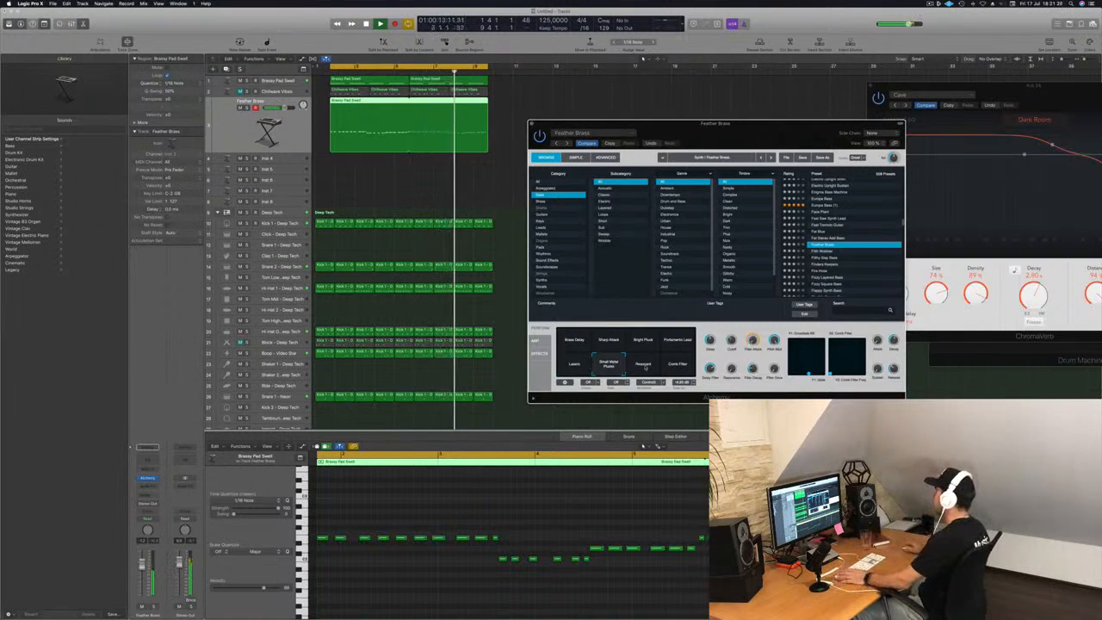
{"action": "left_click", "coordinate": [644, 365]}
{"action": "left_click", "coordinate": [674, 365]}
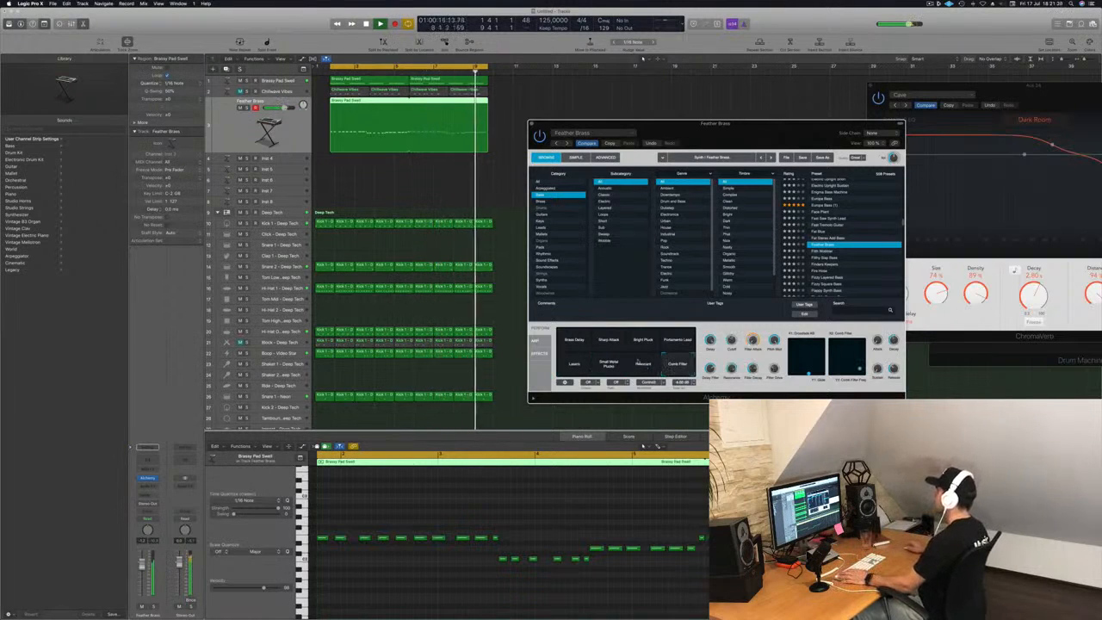
{"action": "left_click", "coordinate": [574, 341]}
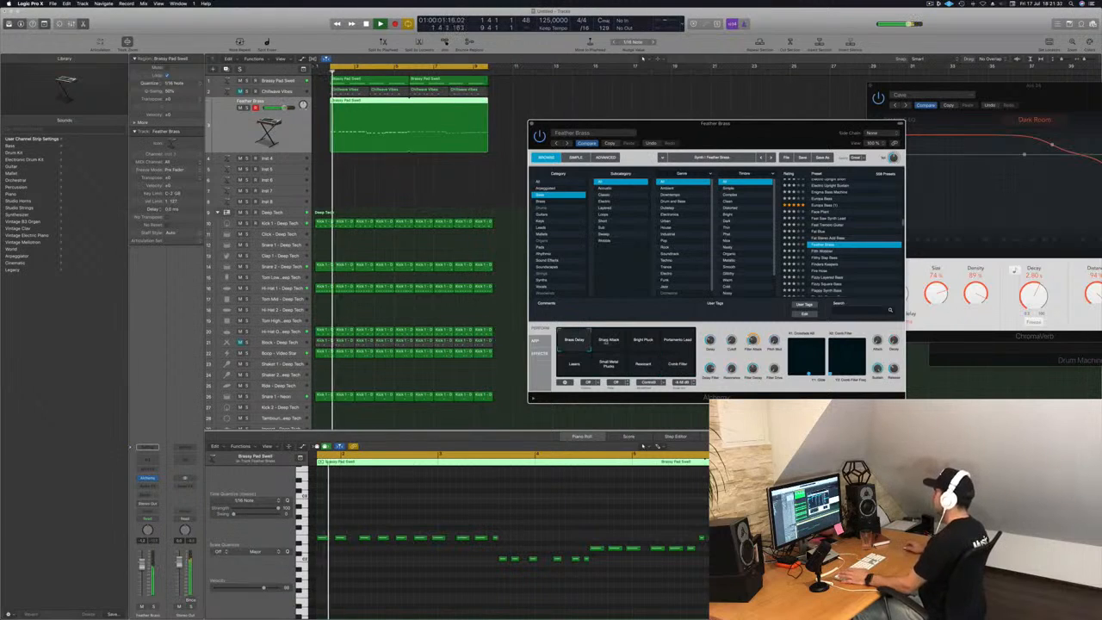
{"action": "left_click", "coordinate": [608, 340]}
{"action": "left_click", "coordinate": [576, 341]}
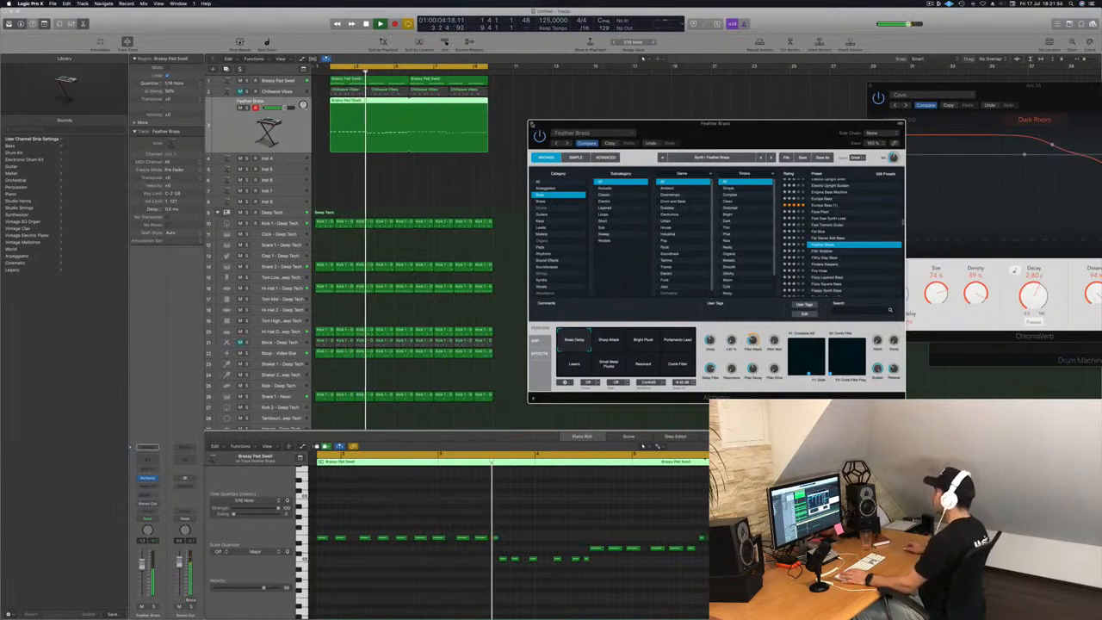
Show Musical Typing and unmute the Chillwave Vibes track.
{"action": "key", "text": "super+k"}
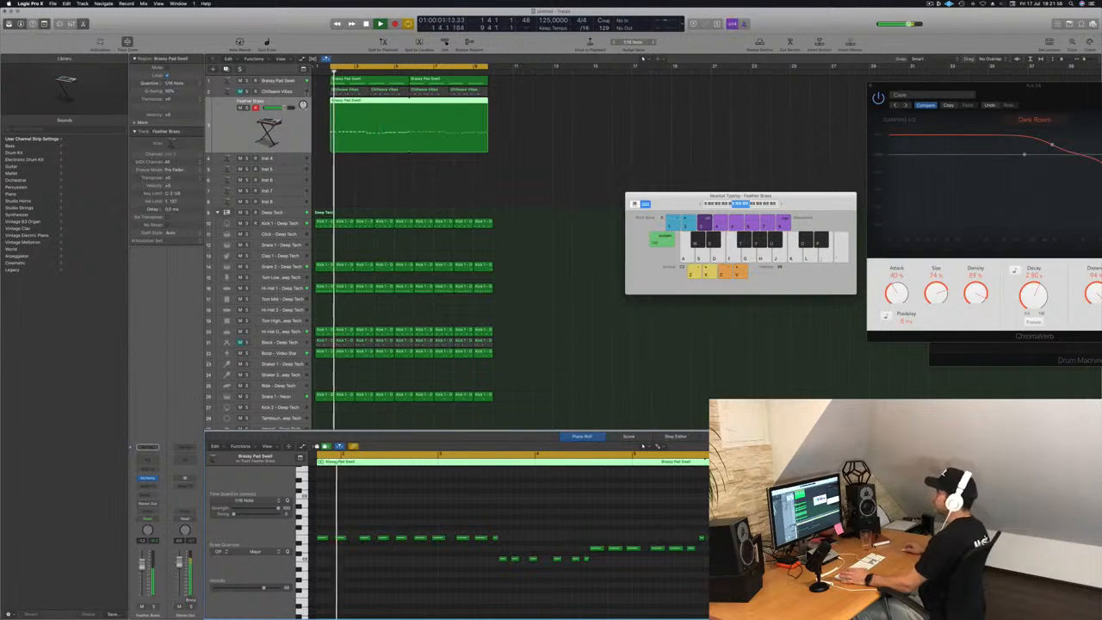
{"action": "key", "text": "Up"}
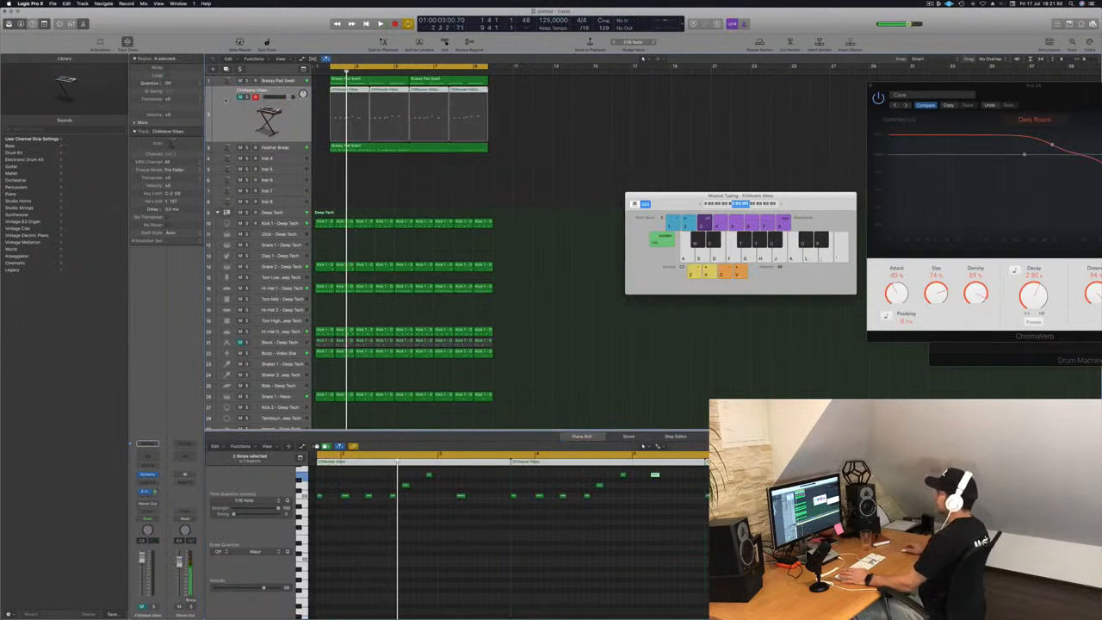
{"action": "left_click", "coordinate": [240, 97]}
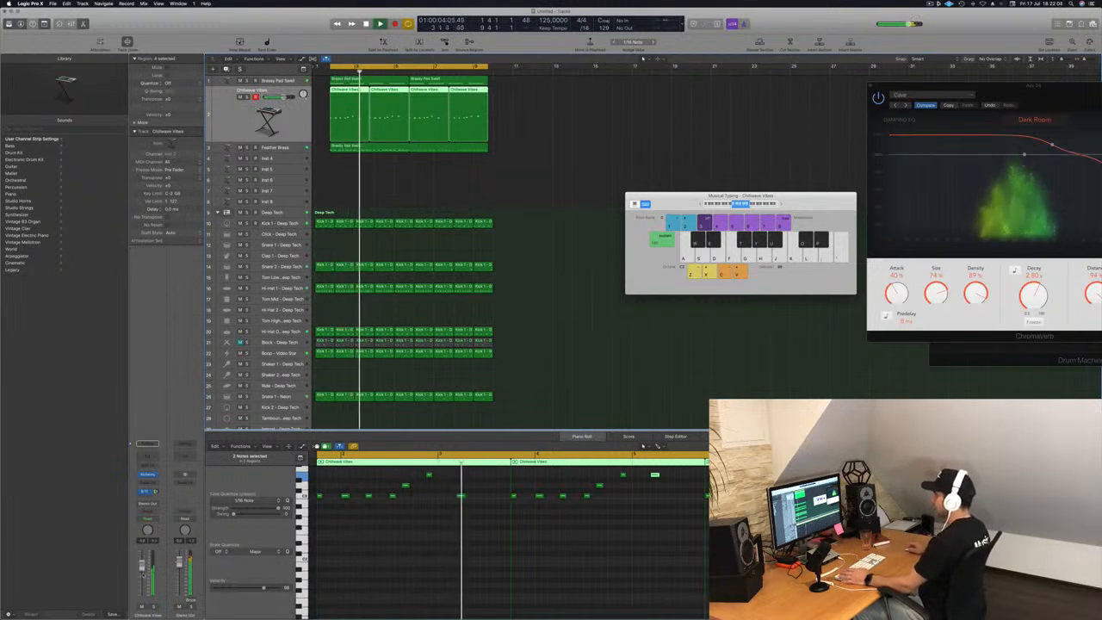
Add a Channel EQ to the Chillwave Vibes track with a 24 dB/Oct low cut at 320 Hz.
{"action": "double_click", "coordinate": [150, 457]}
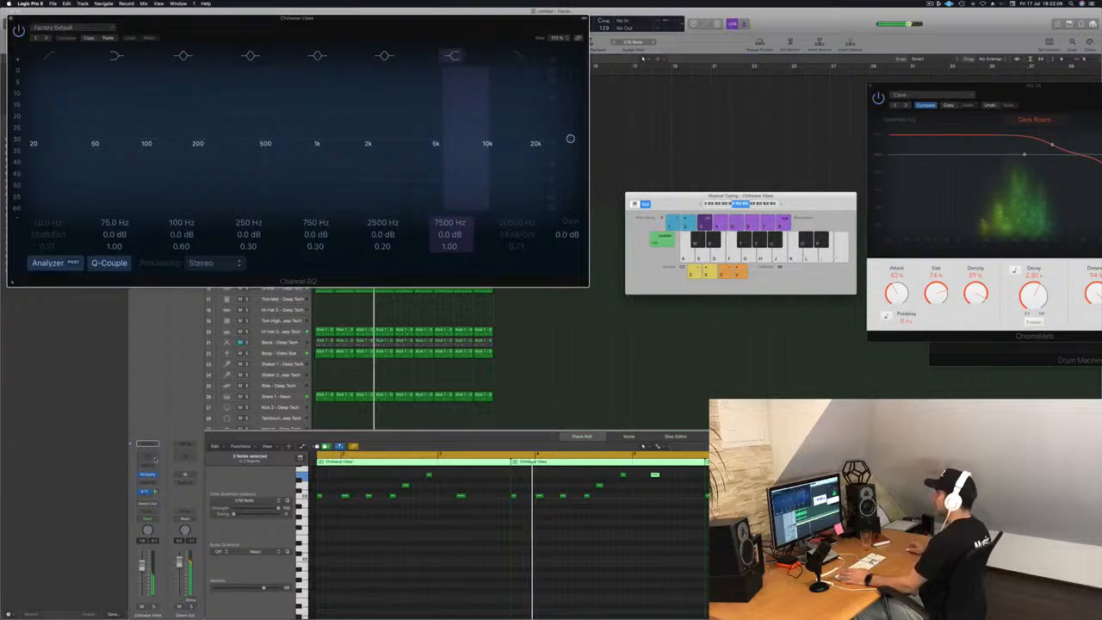
{"action": "left_click", "coordinate": [53, 58]}
{"action": "left_click_drag", "start_coordinate": [71, 135], "coordinate": [270, 135]}
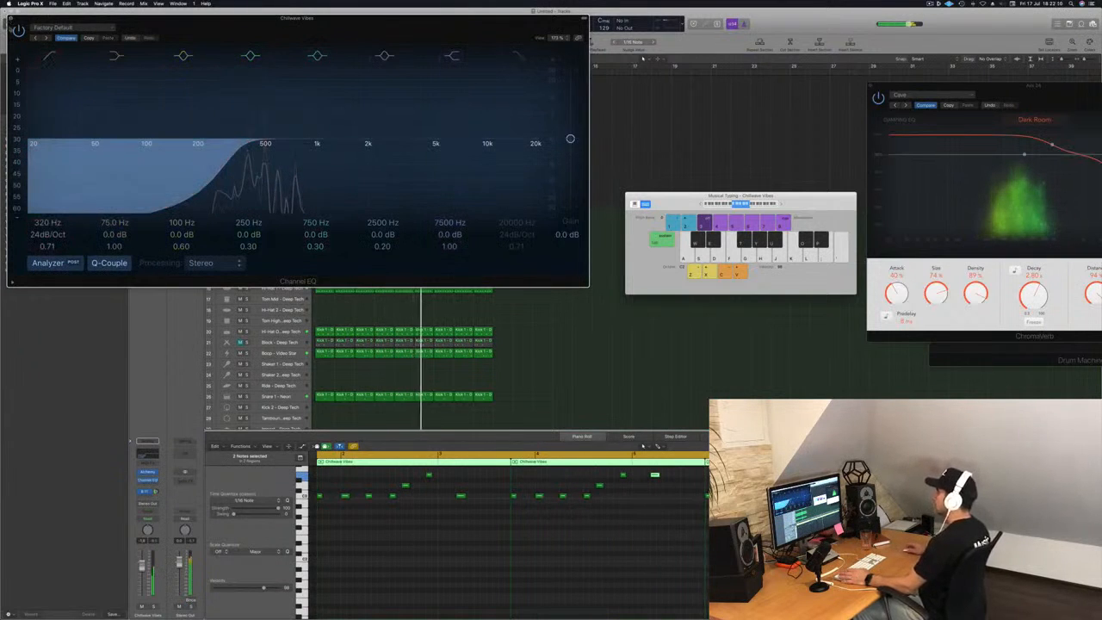
{"action": "left_click", "coordinate": [10, 18]}
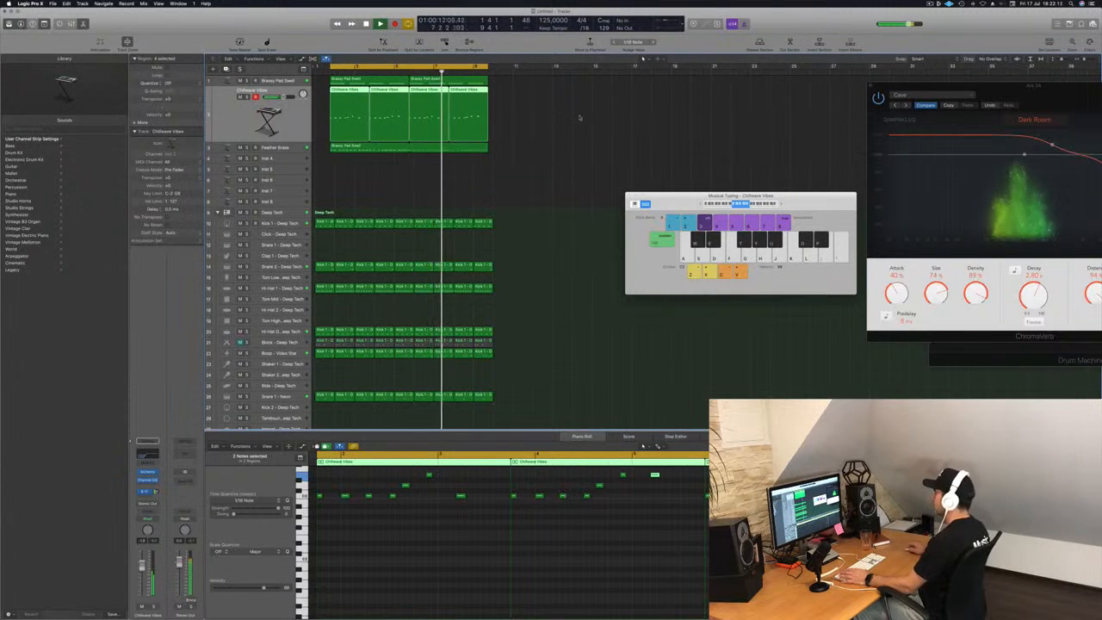
Delete the last two Chillwave Vibes regions and swap the pitches of the two high notes in the second region.
{"action": "key", "text": "space"}
{"action": "mouse_move", "coordinate": [579, 118]}
{"action": "left_mouse_down"}
{"action": "mouse_move", "coordinate": [390, 117]}
{"action": "mouse_move", "coordinate": [373, 97]}
{"action": "left_mouse_up"}
{"action": "key", "text": "BackSpace"}
{"action": "left_click", "coordinate": [345, 91]}
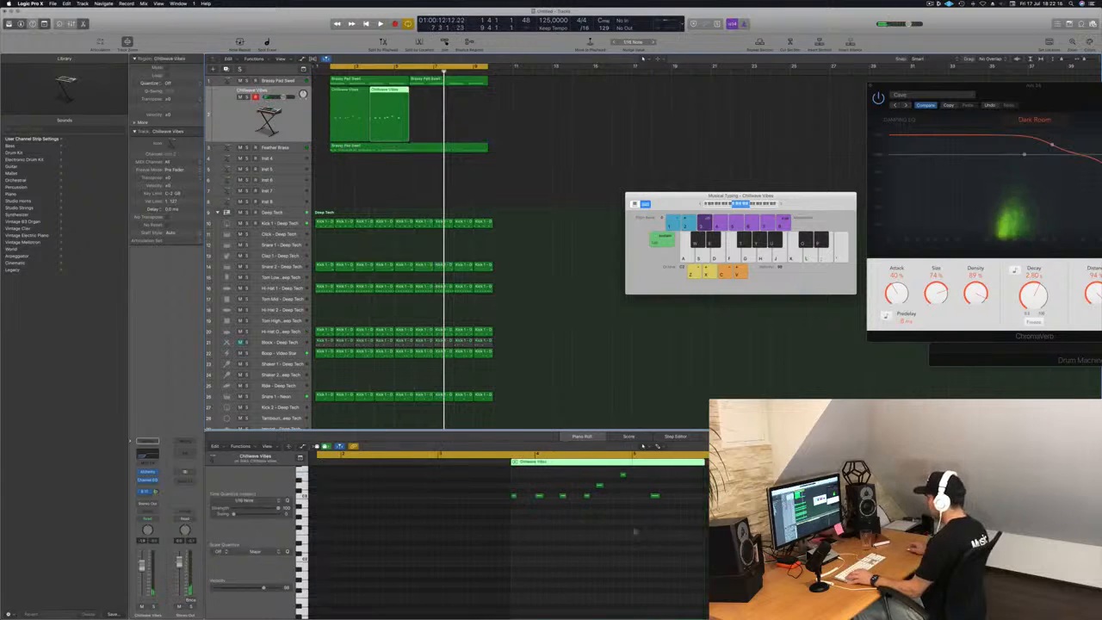
{"action": "left_click", "coordinate": [626, 512]}
{"action": "scroll", "coordinate": [605, 528], "scroll_direction": "up", "scroll_amount": 1}
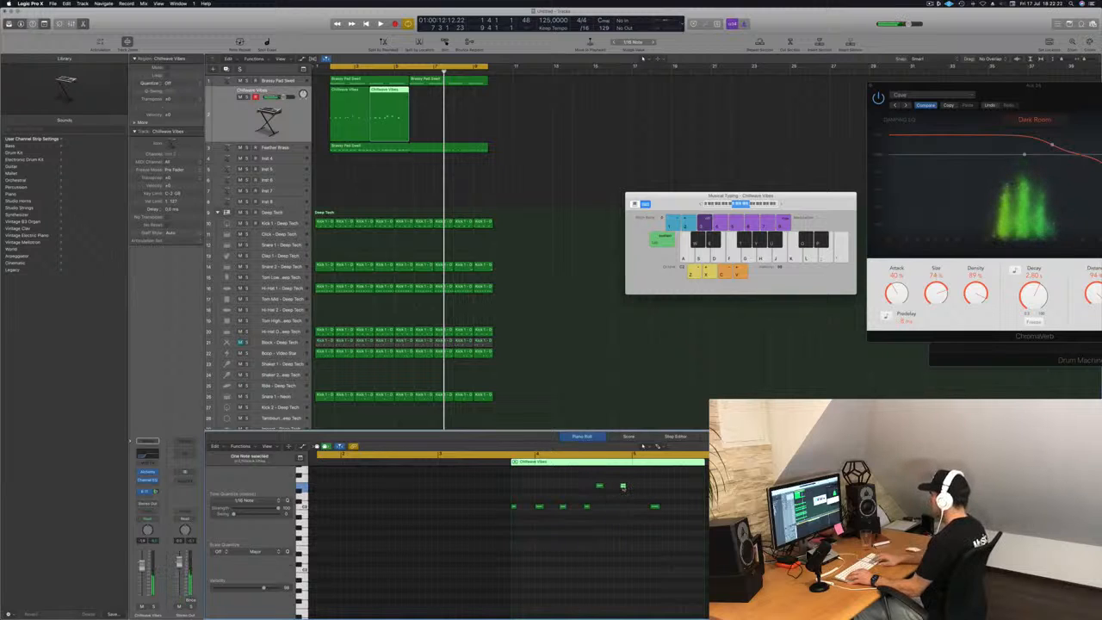
Start playback and copy the first two Chillwave Vibes regions into the second half of the cycle.
{"action": "key", "text": "space"}
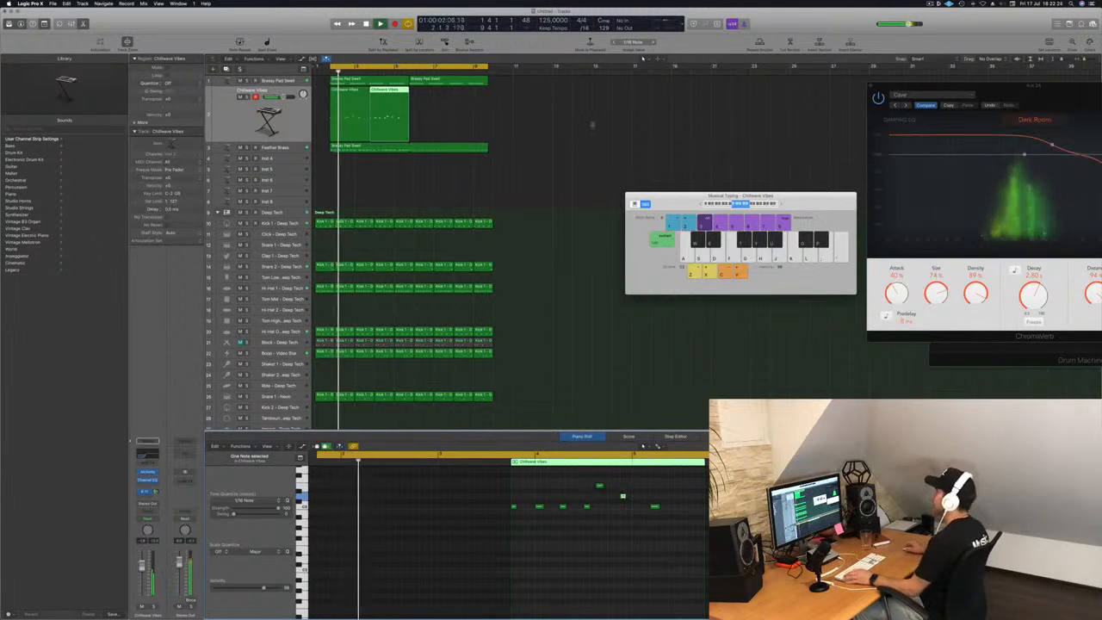
{"action": "left_click_drag", "start_coordinate": [343, 101], "coordinate": [438, 100]}
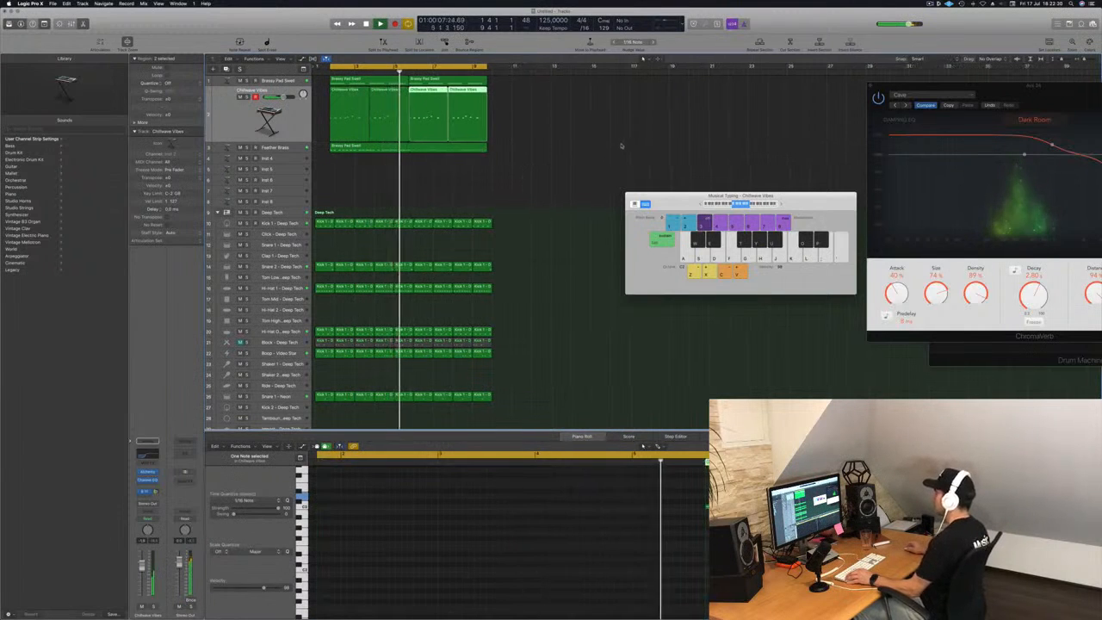
{"action": "key", "text": "super+Left"}
Restart playback and delete the last note of the second Chillwave Vibes region.
{"action": "left_click", "coordinate": [380, 91]}
{"action": "key", "text": "space"}
{"action": "key", "text": "space"}
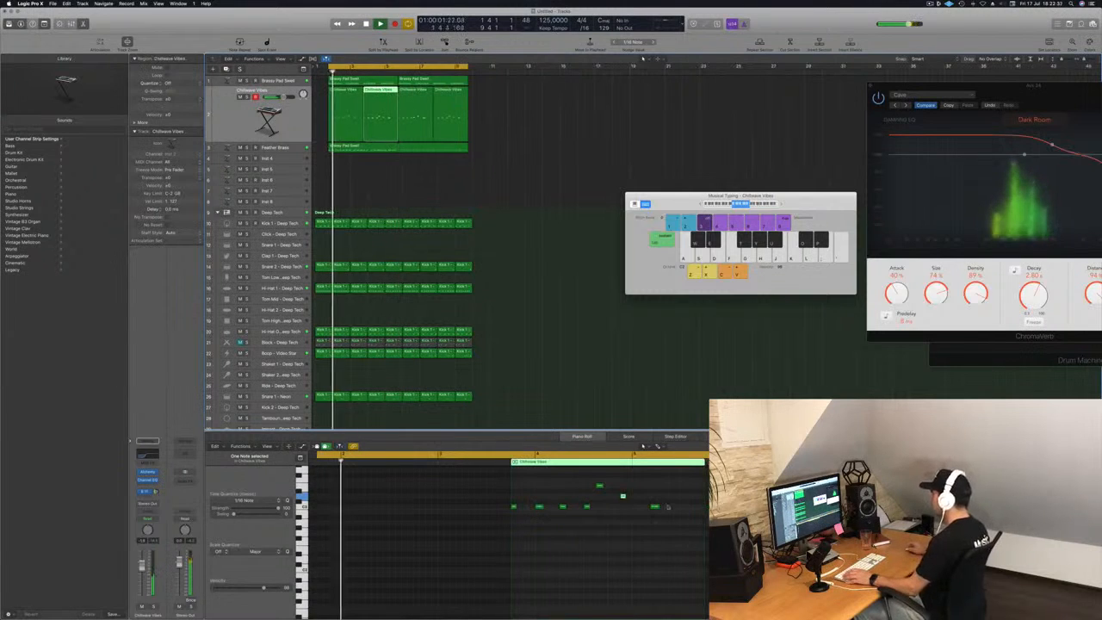
{"action": "left_click_drag", "start_coordinate": [678, 493], "coordinate": [645, 523]}
{"action": "key", "text": "BackSpace"}
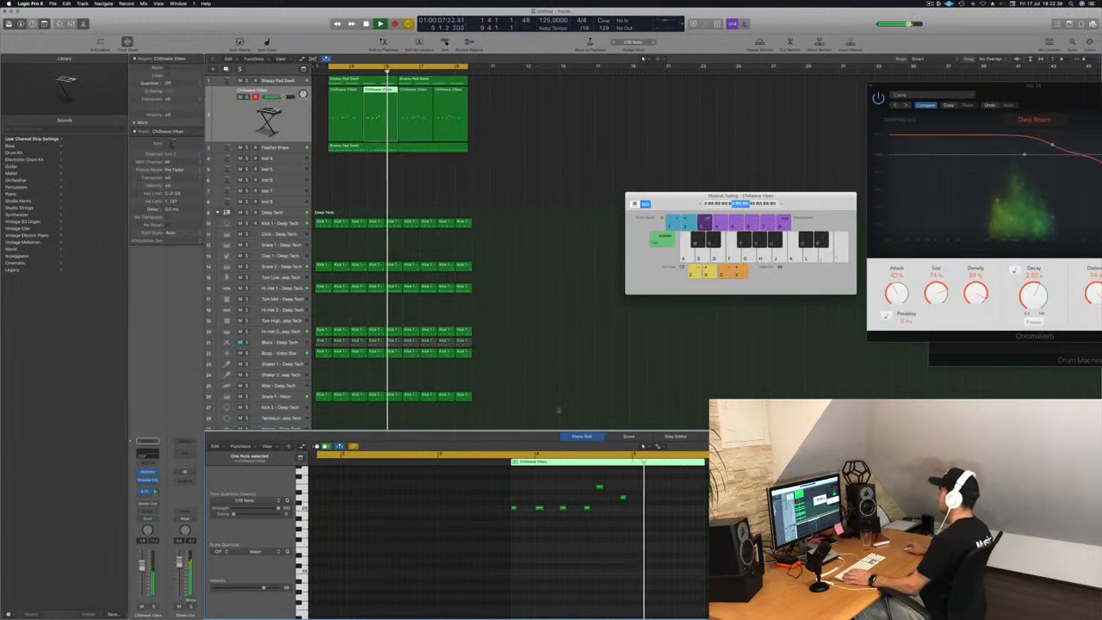
Replace the third and fourth Chillwave Vibes regions with copies of the first two.
{"action": "left_click_drag", "start_coordinate": [534, 107], "coordinate": [419, 99]}
{"action": "key", "text": "Delete"}
{"action": "left_click", "coordinate": [505, 108]}
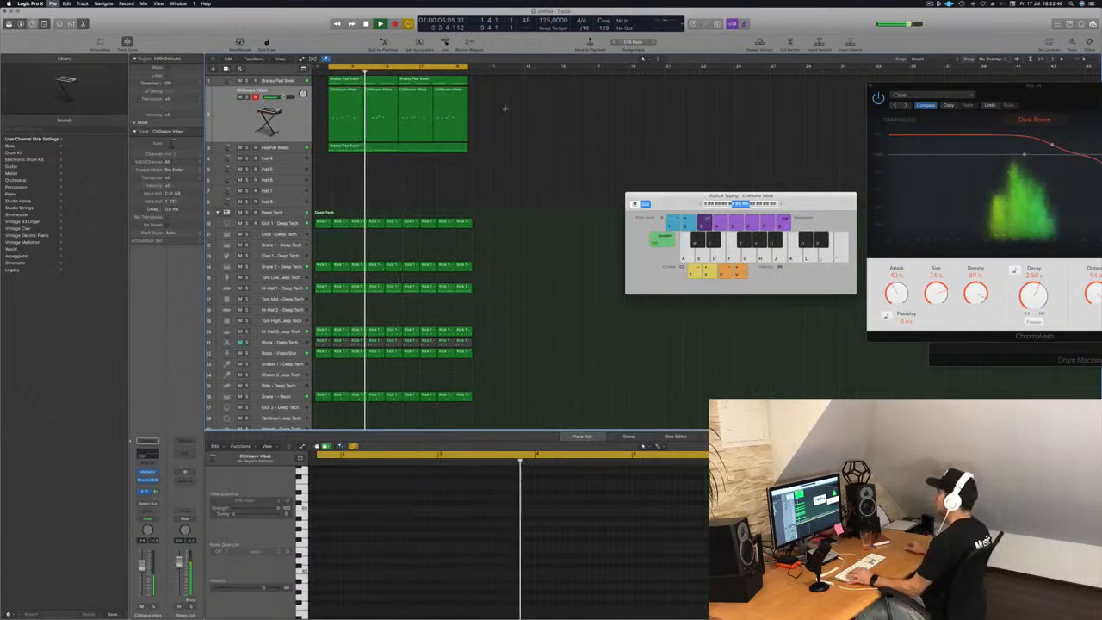
Save the project in the Logic folder as a package named "EPISODE 117 OUTS".
{"action": "key", "text": "super+s"}
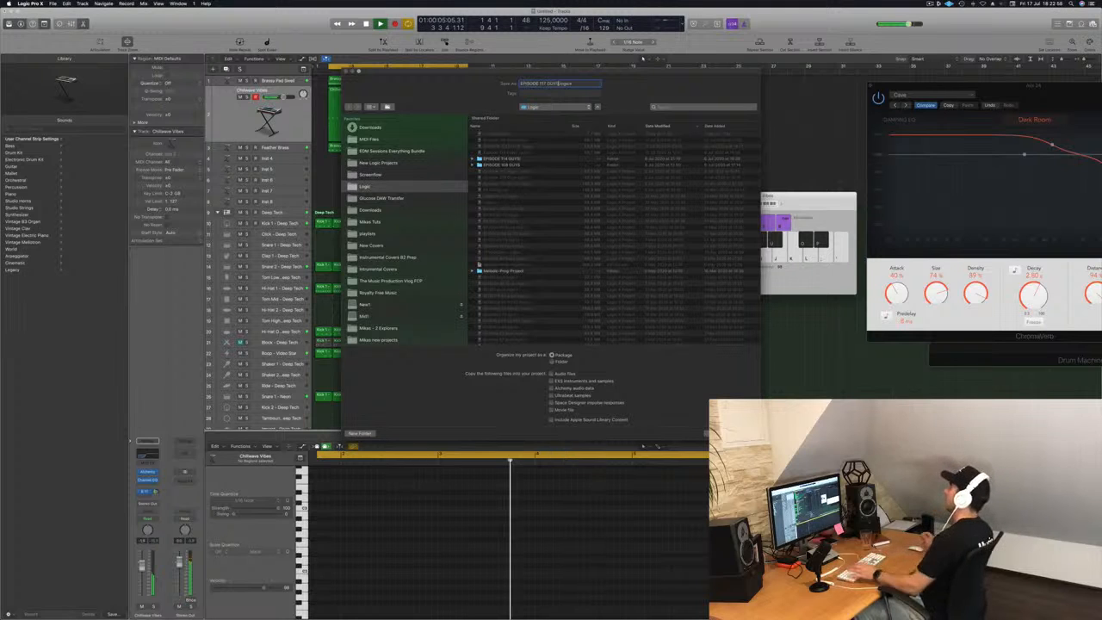
{"action": "key", "text": "Return"}
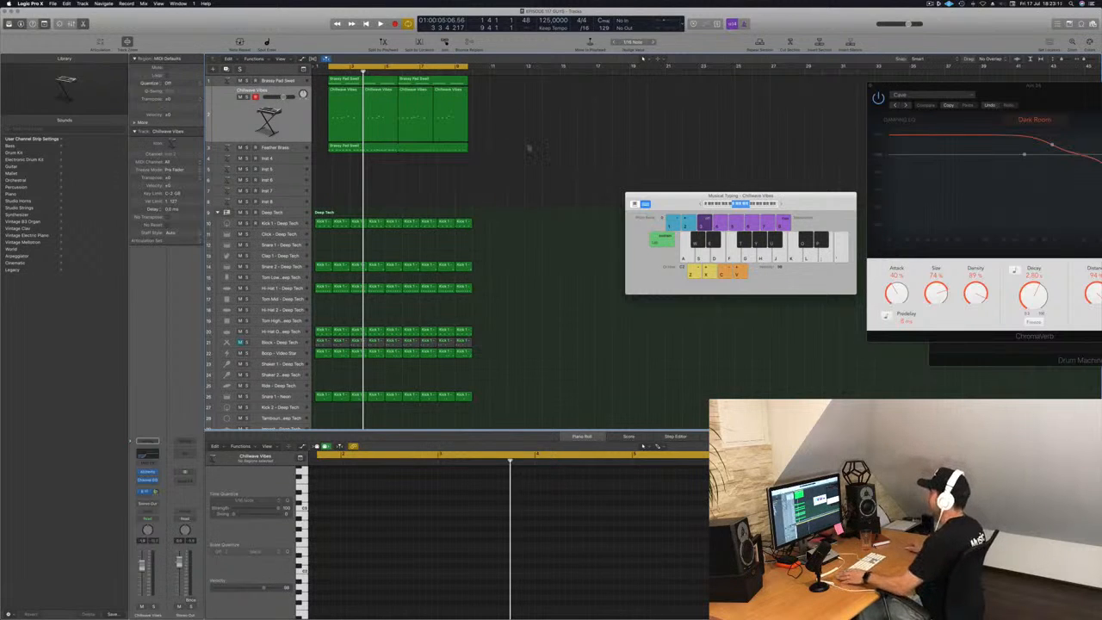
Replay the cycle while reviewing the notes of the Chillwave Vibes and Feather Brass tracks.
{"action": "key", "text": "space"}
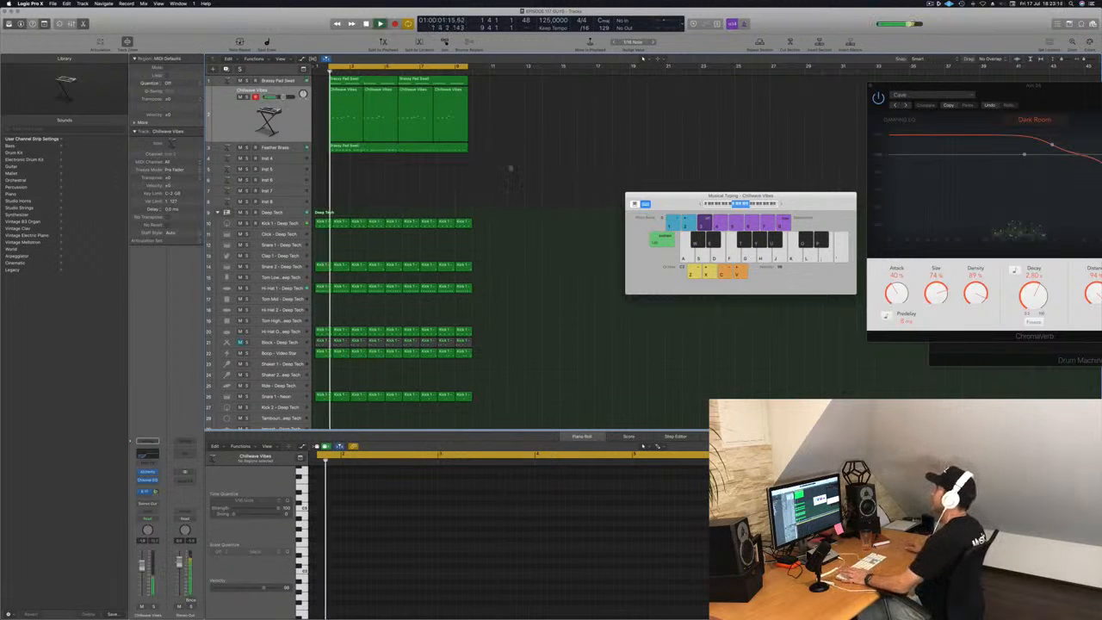
{"action": "left_click", "coordinate": [296, 124]}
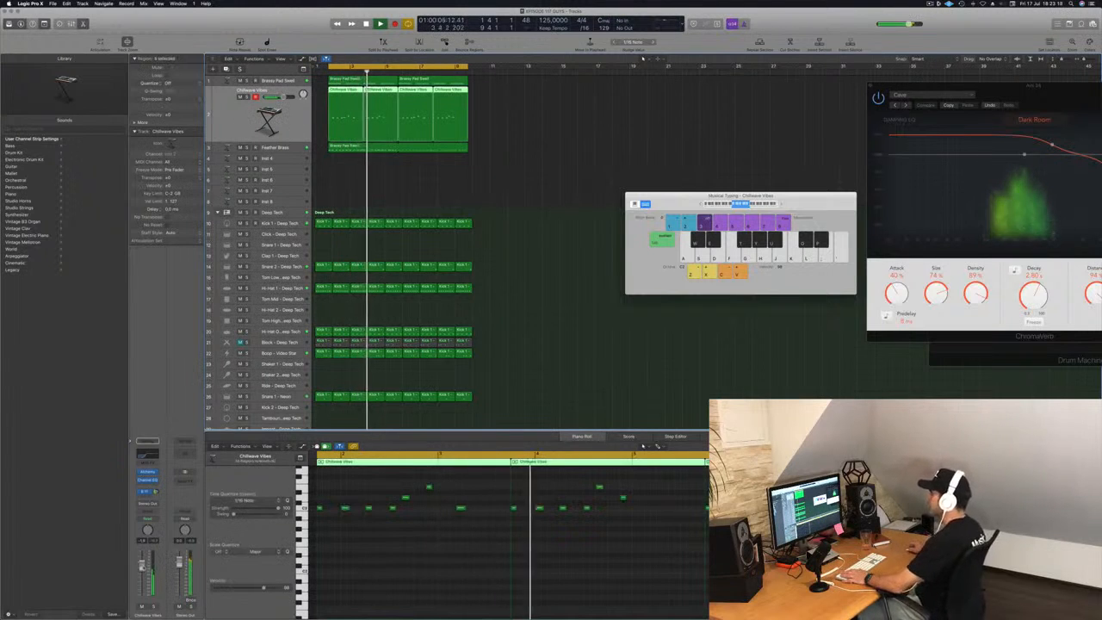
{"action": "key", "text": "space"}
{"action": "key", "text": "space"}
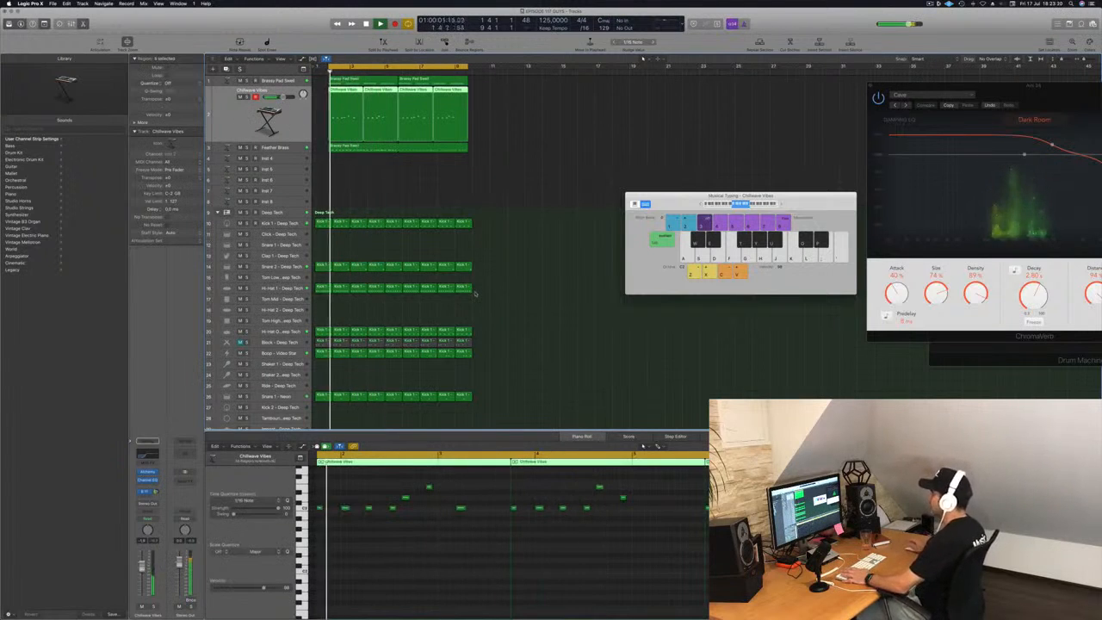
{"action": "left_click", "coordinate": [543, 180]}
{"action": "left_click", "coordinate": [277, 147]}
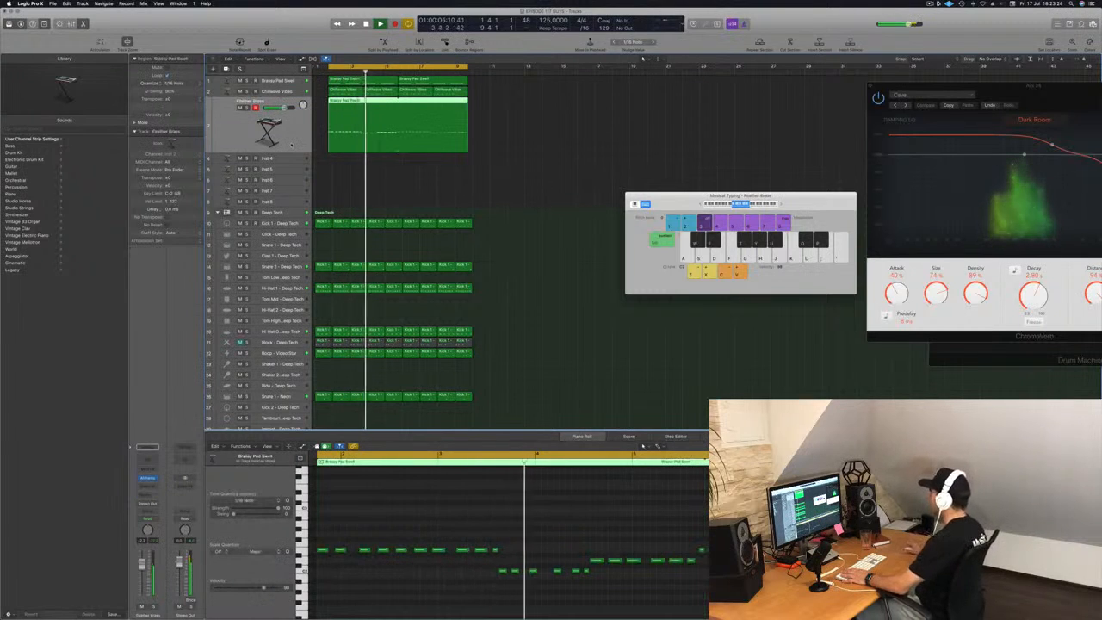
{"action": "left_click", "coordinate": [531, 172]}
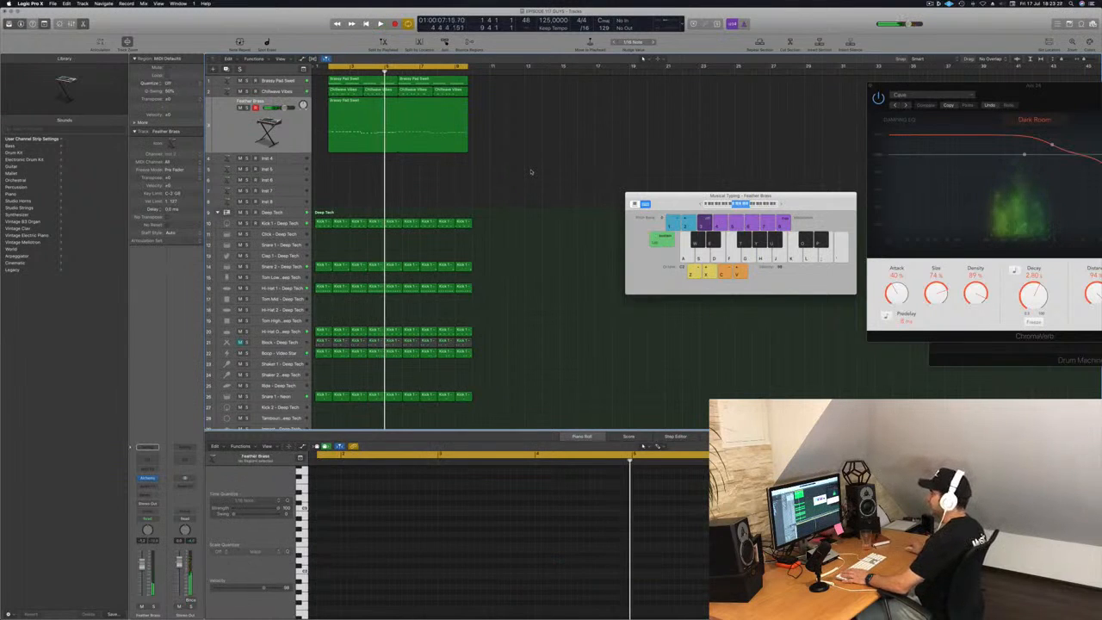
{"action": "left_click", "coordinate": [259, 138]}
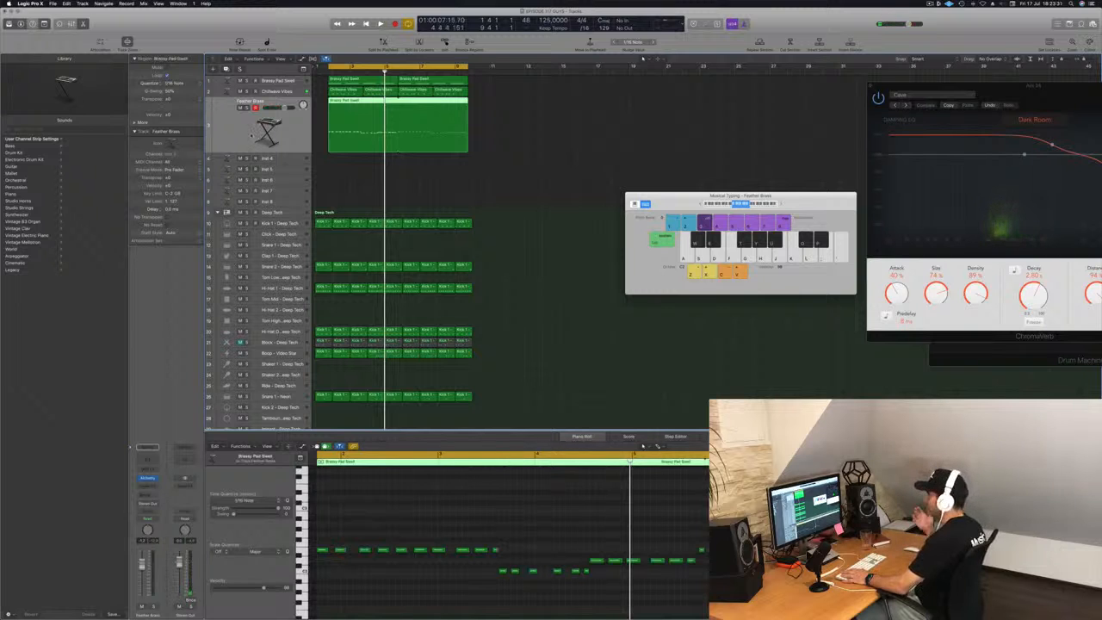
Play the cycle, open the Alchemy instrument of the Inst 4 track, and copy the first Brassy Pad Swell region onto that track.
{"action": "key", "text": "space"}
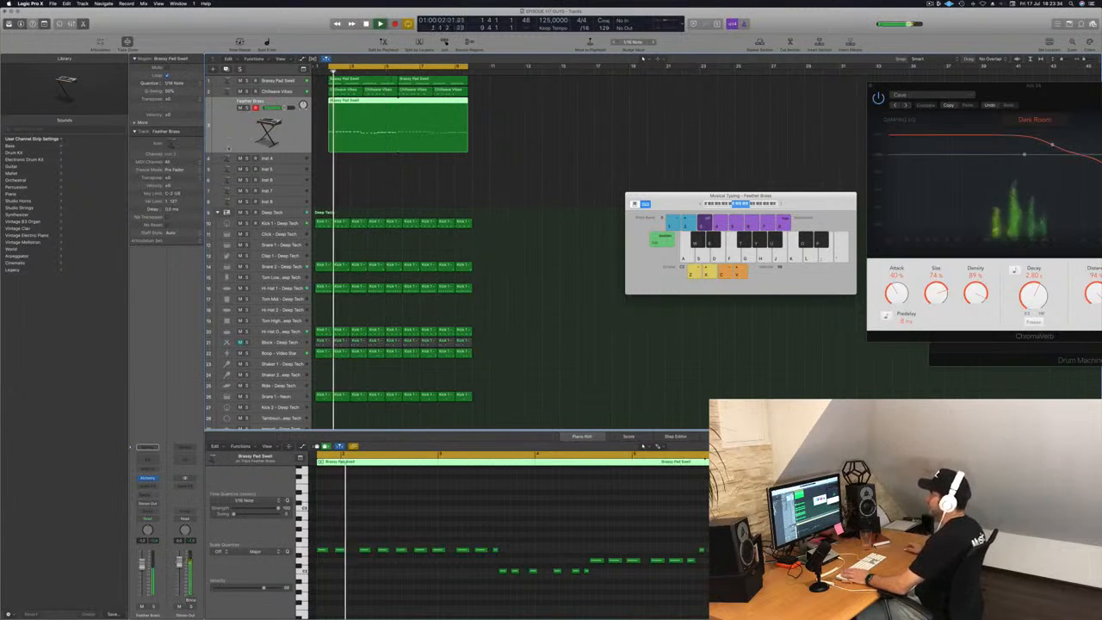
{"action": "key", "text": "Down"}
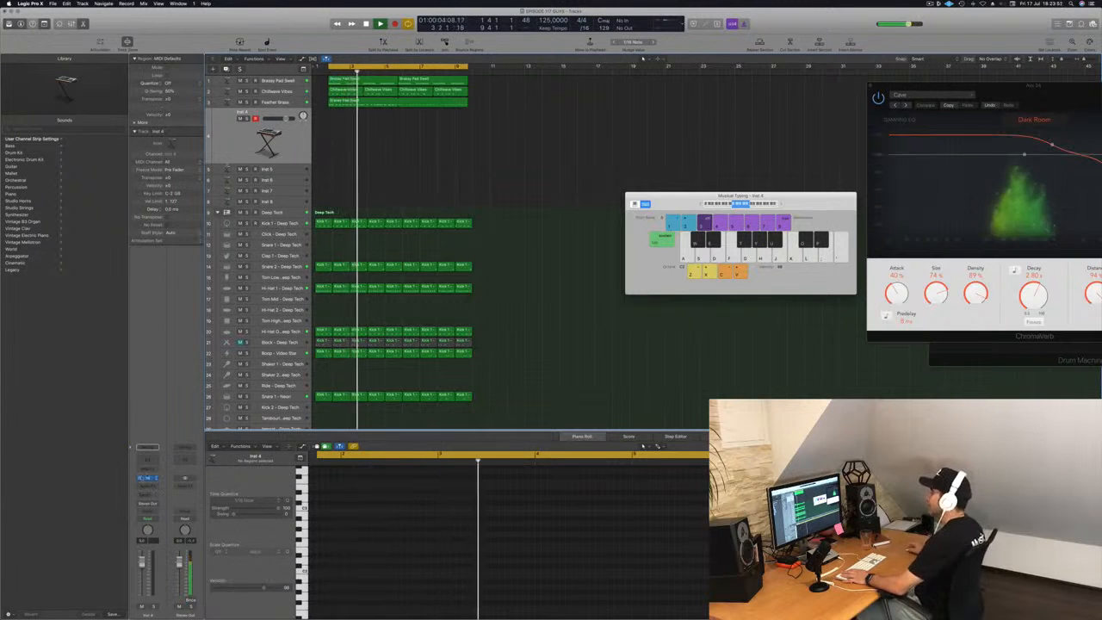
{"action": "left_click", "coordinate": [148, 479]}
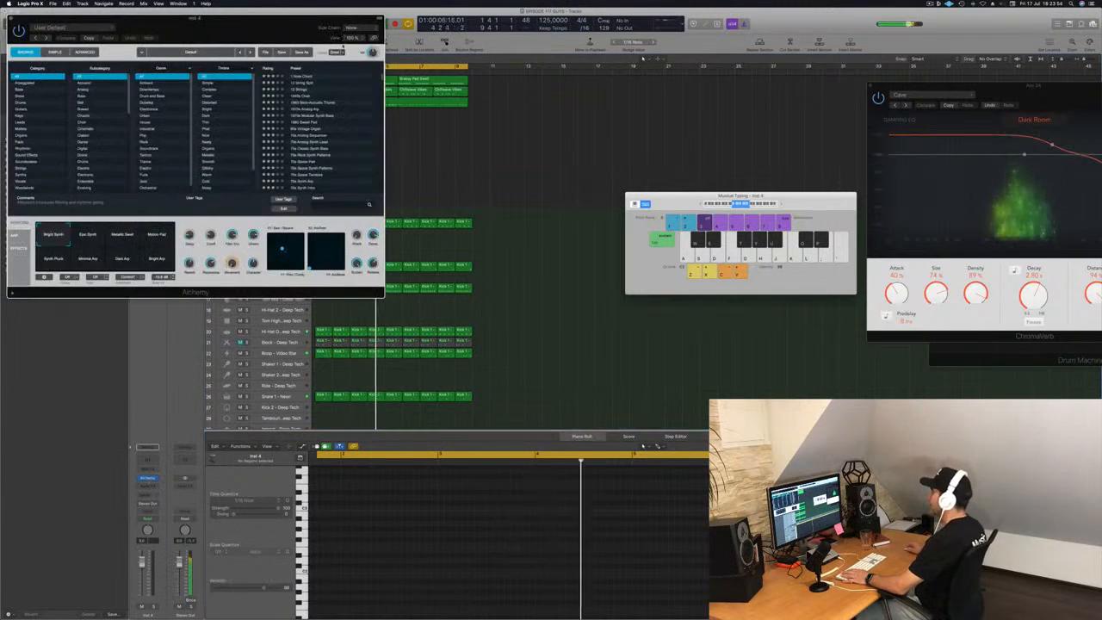
{"action": "left_click_drag", "start_coordinate": [269, 31], "coordinate": [841, 138]}
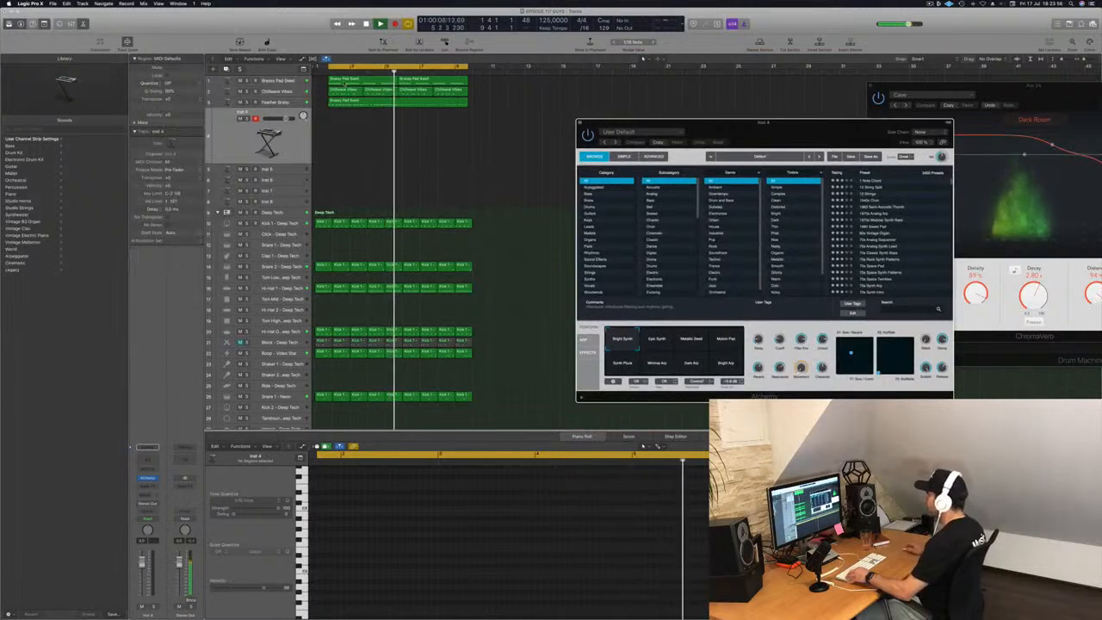
{"action": "left_click", "coordinate": [349, 81]}
{"action": "left_click_drag", "start_coordinate": [344, 95], "coordinate": [343, 121]}
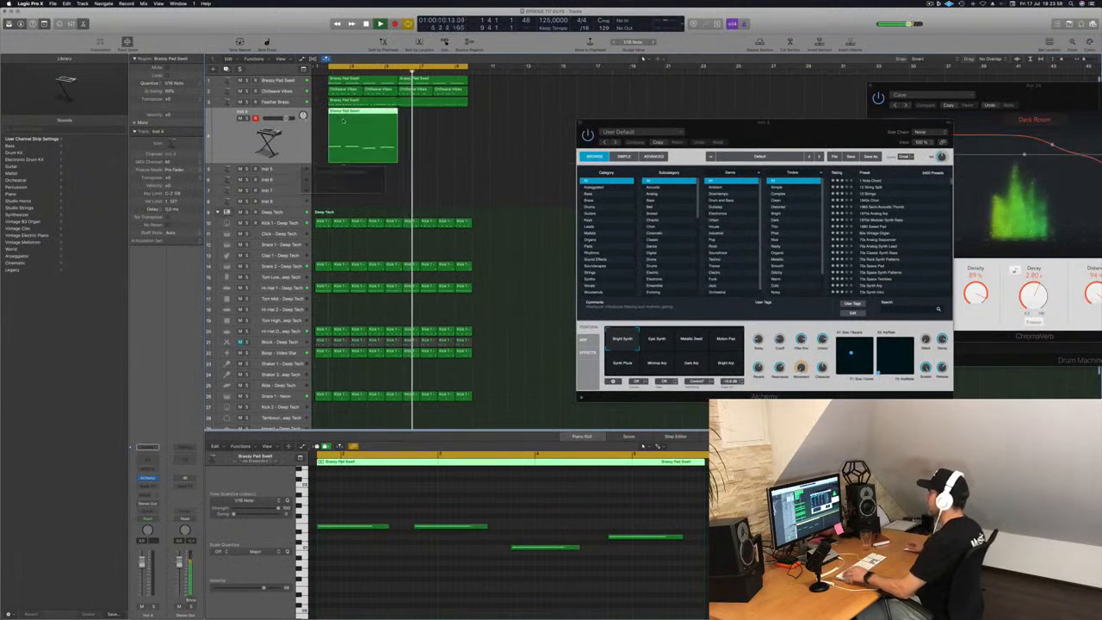
Lengthen and double the Inst 4 region's four notes one octave higher, and repeat the region over the second half of the cycle.
{"action": "left_click_drag", "start_coordinate": [355, 492], "coordinate": [684, 585]}
{"action": "scroll", "coordinate": [387, 525], "scroll_direction": "left", "scroll_amount": 2}
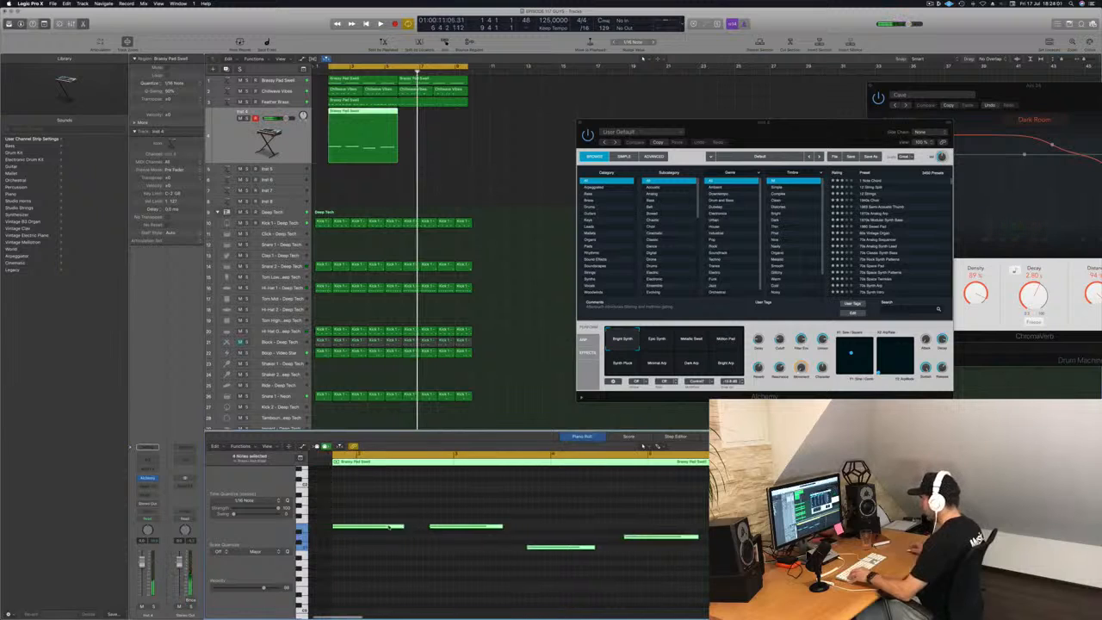
{"action": "left_click_drag", "start_coordinate": [403, 525], "coordinate": [392, 479]}
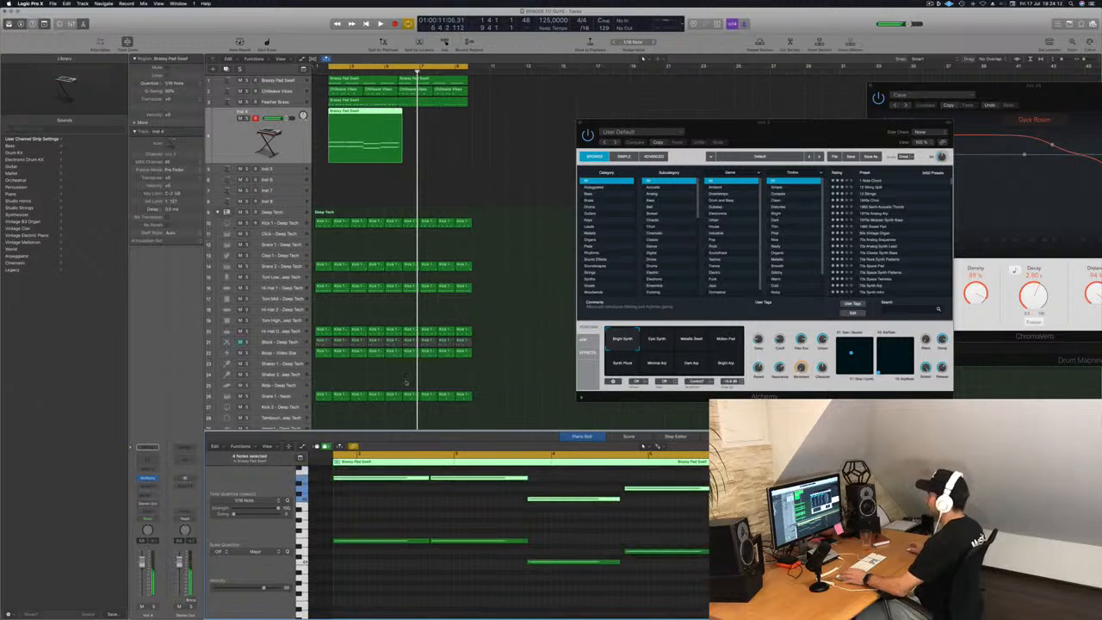
{"action": "left_click_drag", "start_coordinate": [359, 111], "coordinate": [428, 113]}
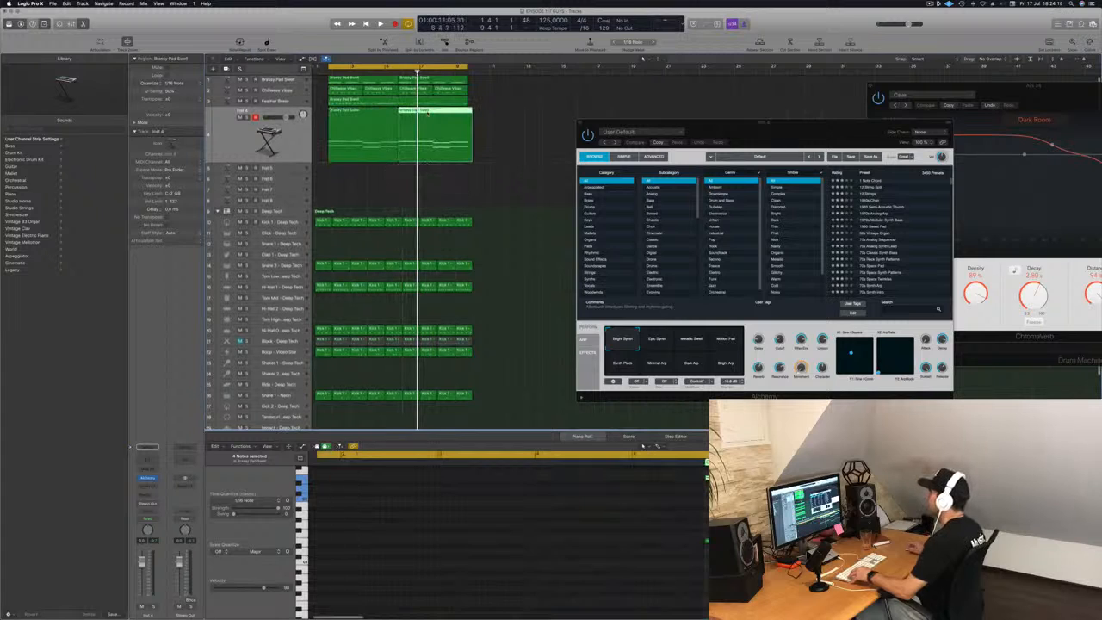
{"action": "left_click", "coordinate": [351, 134], "text": "shift"}
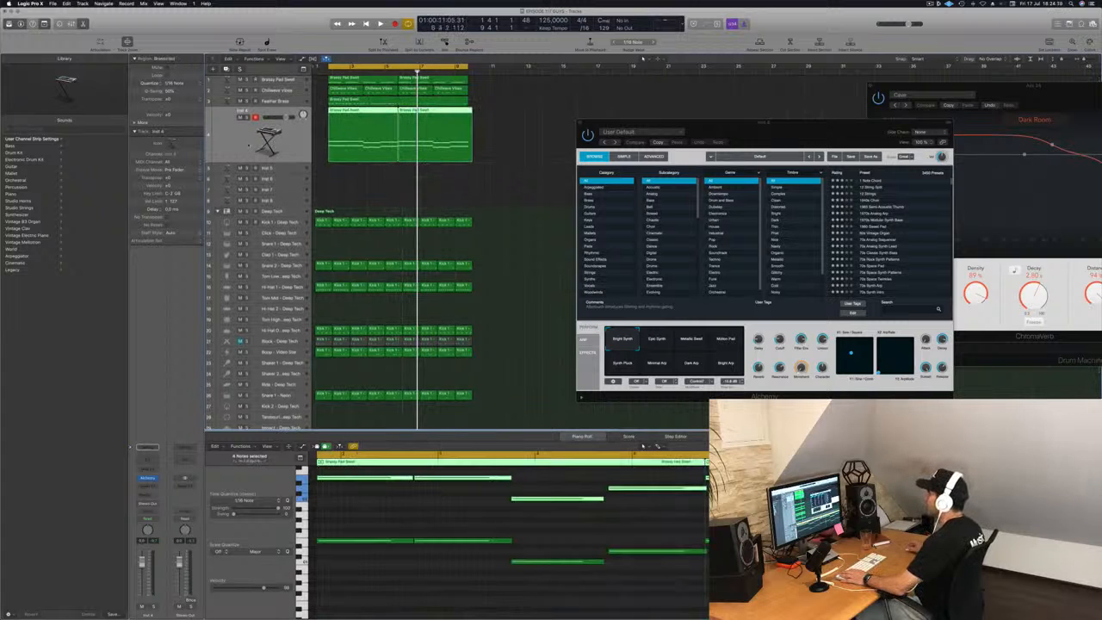
Replace Alchemy with Retro Synth on the Inst 4 track and place its window beside the regions.
{"action": "left_click", "coordinate": [152, 484]}
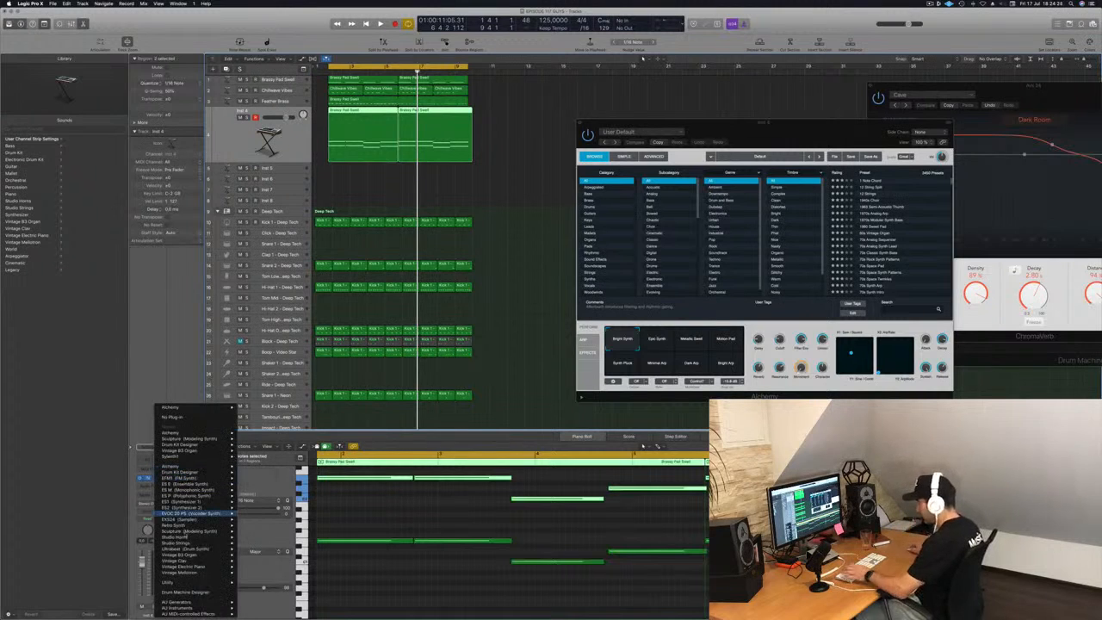
{"action": "left_click", "coordinate": [251, 526]}
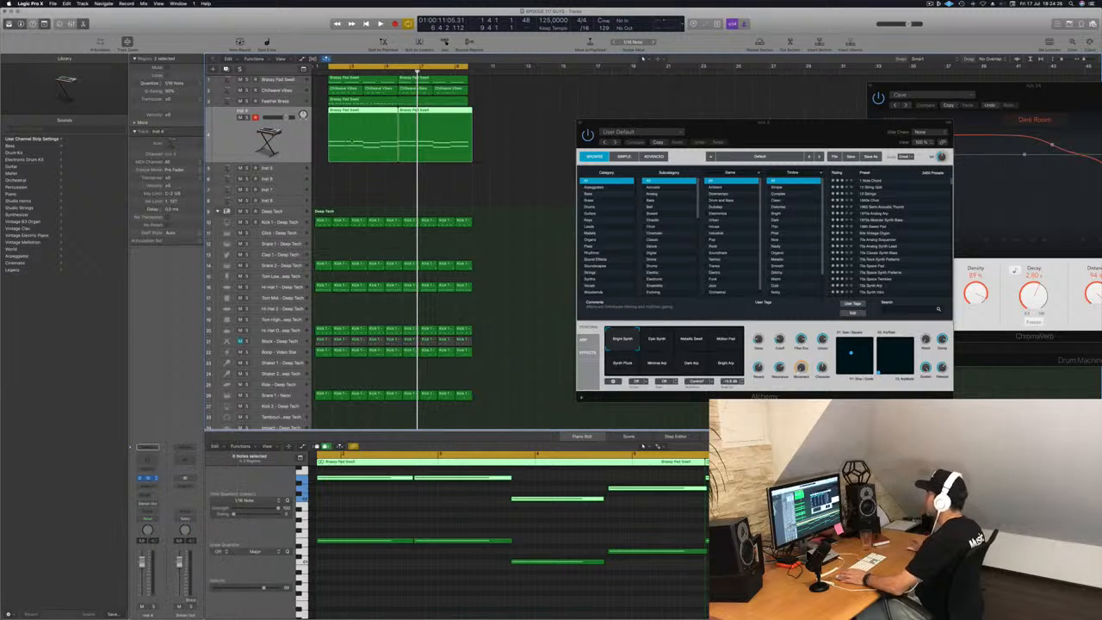
{"action": "left_click_drag", "start_coordinate": [806, 123], "coordinate": [737, 144]}
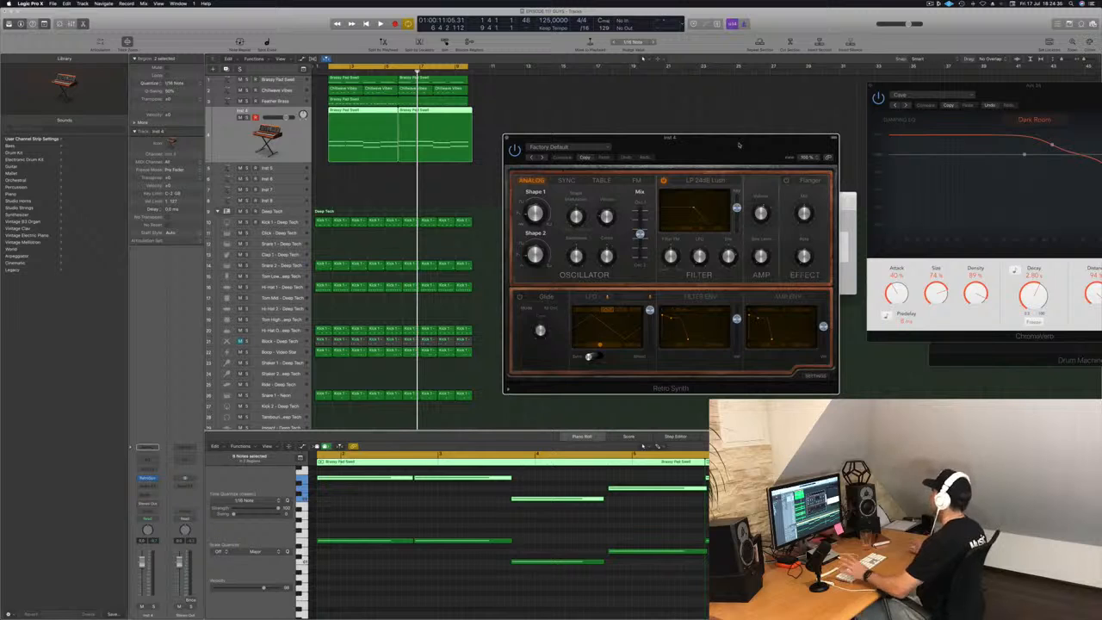
{"action": "left_click_drag", "start_coordinate": [723, 149], "coordinate": [708, 145]}
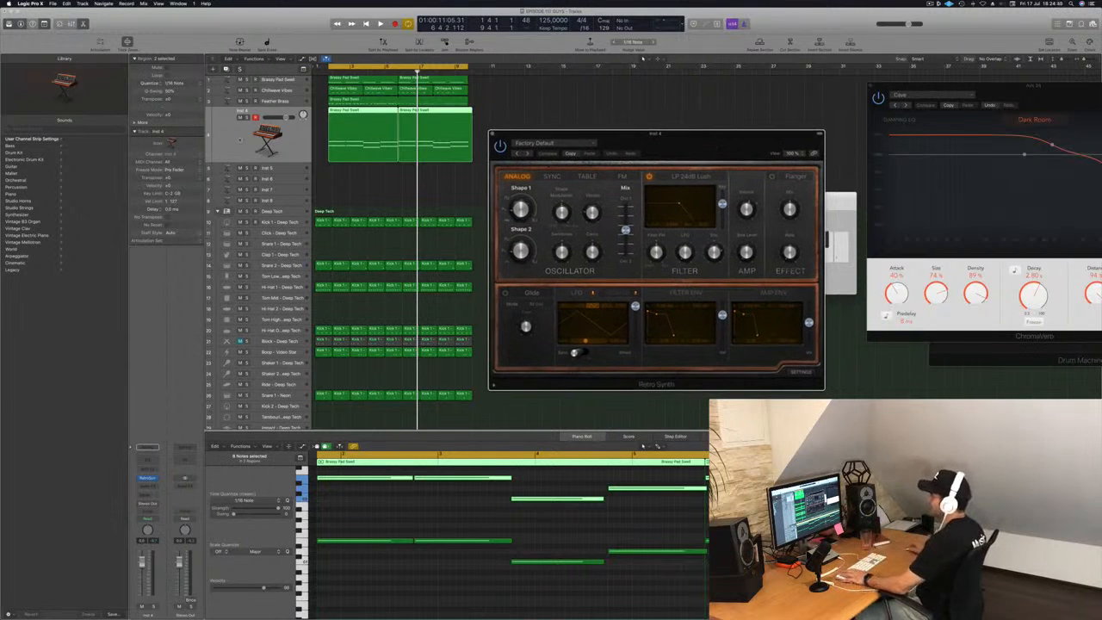
Add an Arpeggiator MIDI effect to the Inst 4 track and place its window beside Retro Synth.
{"action": "left_click", "coordinate": [173, 564]}
{"action": "left_click", "coordinate": [153, 470]}
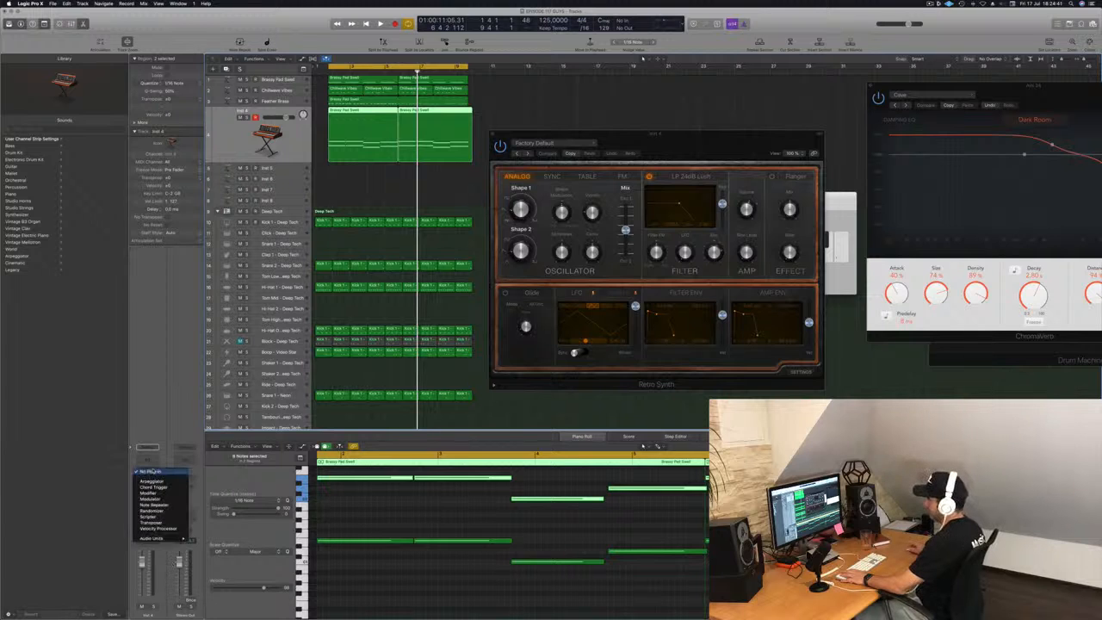
{"action": "left_click", "coordinate": [152, 481]}
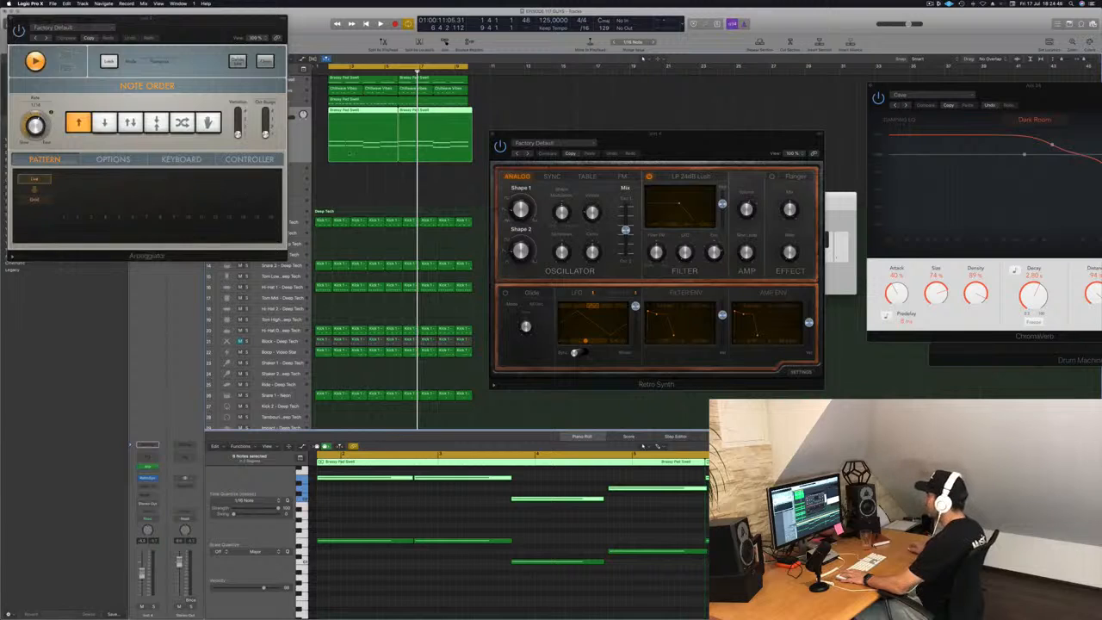
{"action": "left_click_drag", "start_coordinate": [217, 23], "coordinate": [943, 90]}
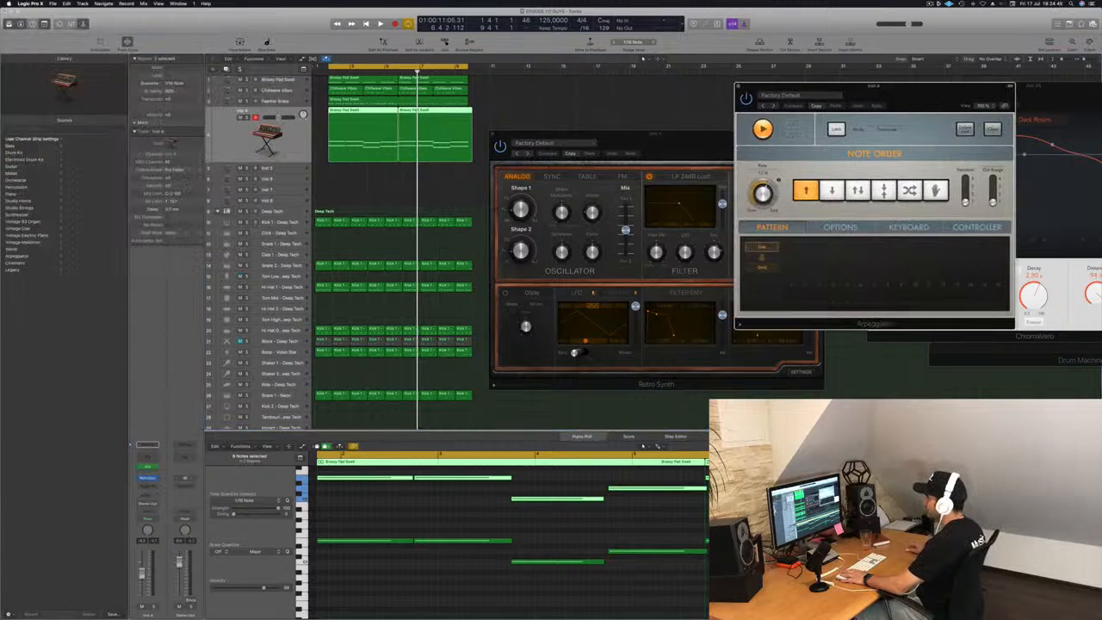
Add a Channel EQ to the Inst 4 track with a high cut at 870 Hz, 48 dB/Oct and Q 0.60.
{"action": "left_click", "coordinate": [152, 457]}
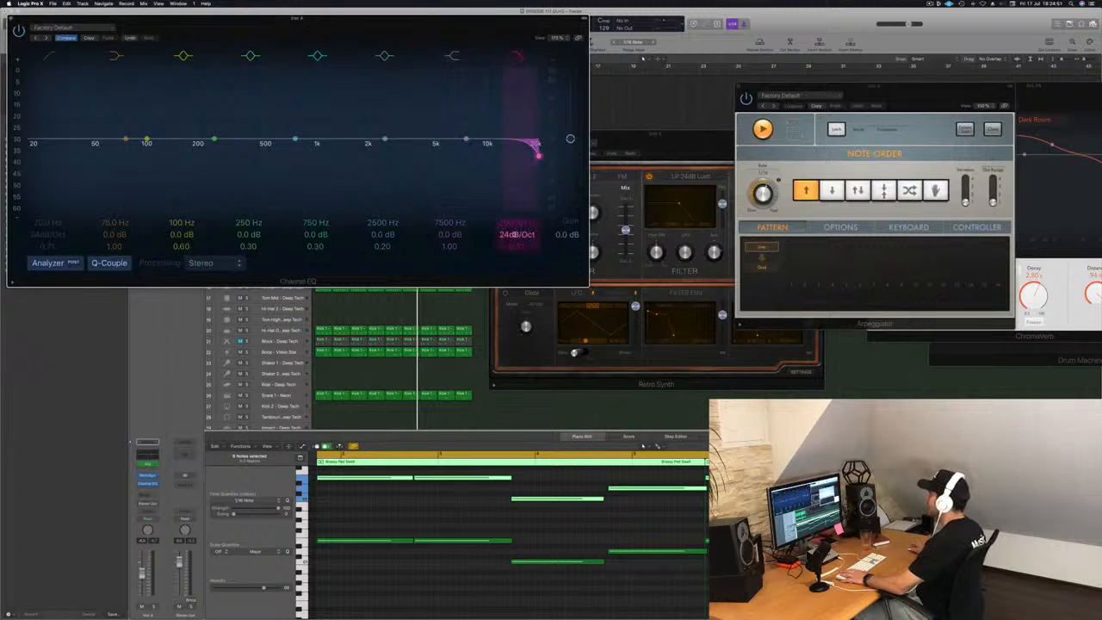
{"action": "left_click_drag", "start_coordinate": [535, 151], "coordinate": [296, 141]}
{"action": "left_click_drag", "start_coordinate": [336, 19], "coordinate": [784, 62]}
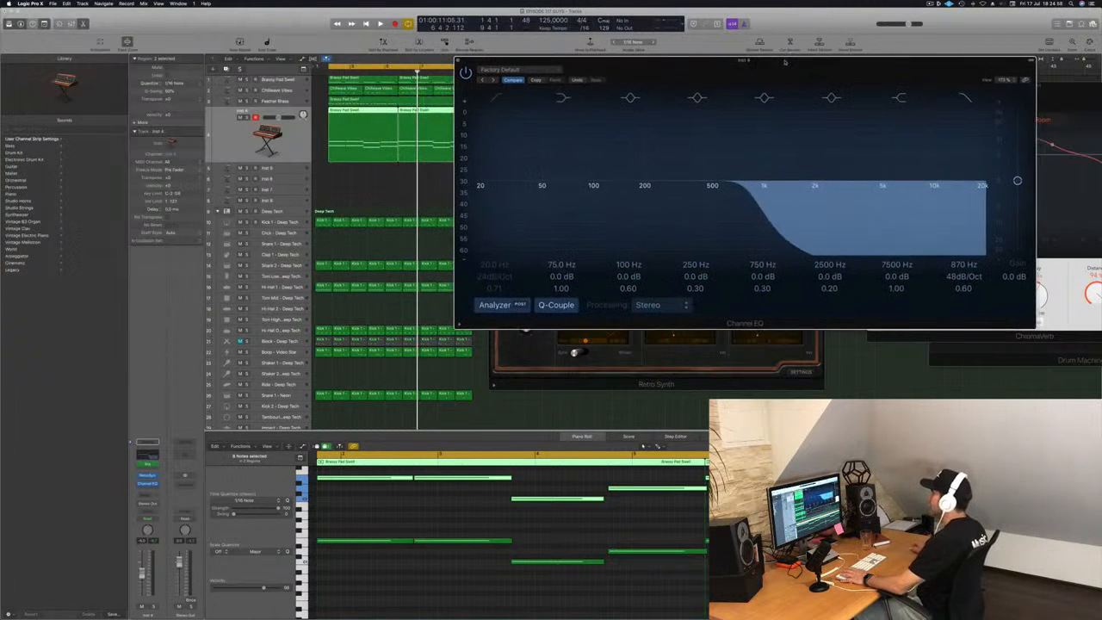
During playback, set the EQ's high cut to 660 Hz with Q 0.87, enable a 91 Hz low cut, and replay the cycle.
{"action": "key", "text": "space"}
{"action": "left_click_drag", "start_coordinate": [684, 69], "coordinate": [572, 79]}
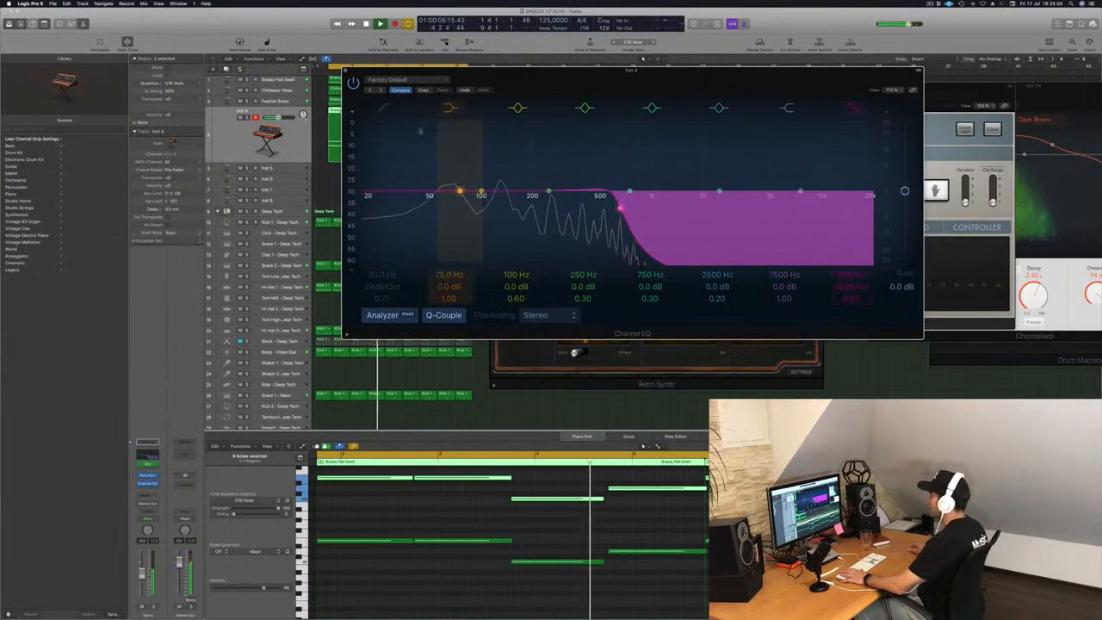
{"action": "left_click", "coordinate": [383, 109]}
{"action": "left_click_drag", "start_coordinate": [388, 200], "coordinate": [494, 200]}
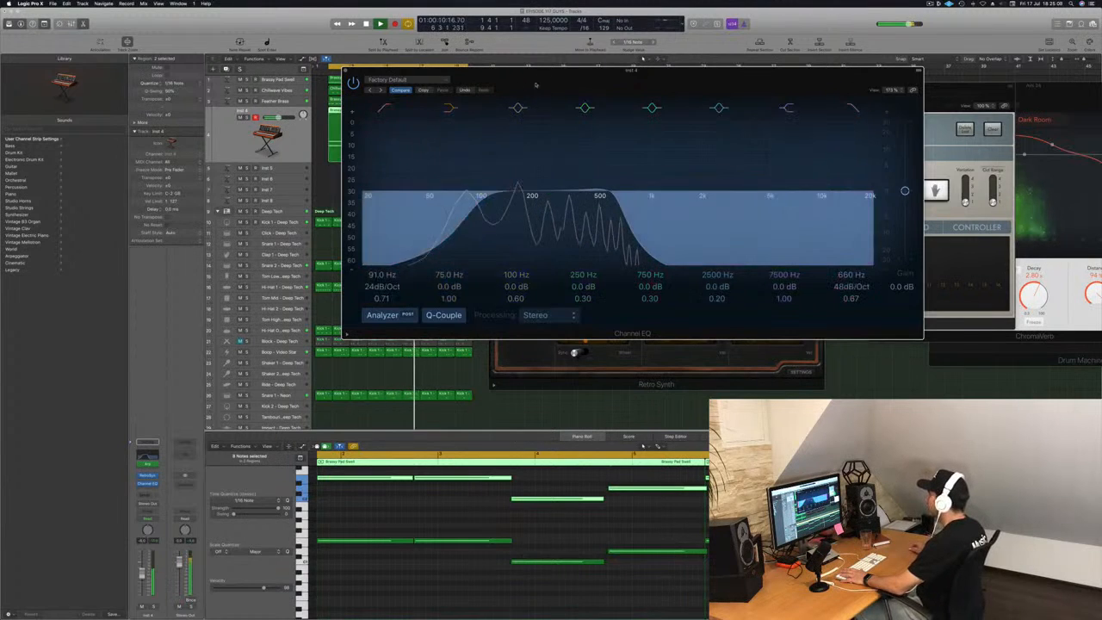
{"action": "left_click_drag", "start_coordinate": [535, 74], "coordinate": [801, 120]}
{"action": "key", "text": "space"}
{"action": "key", "text": "space"}
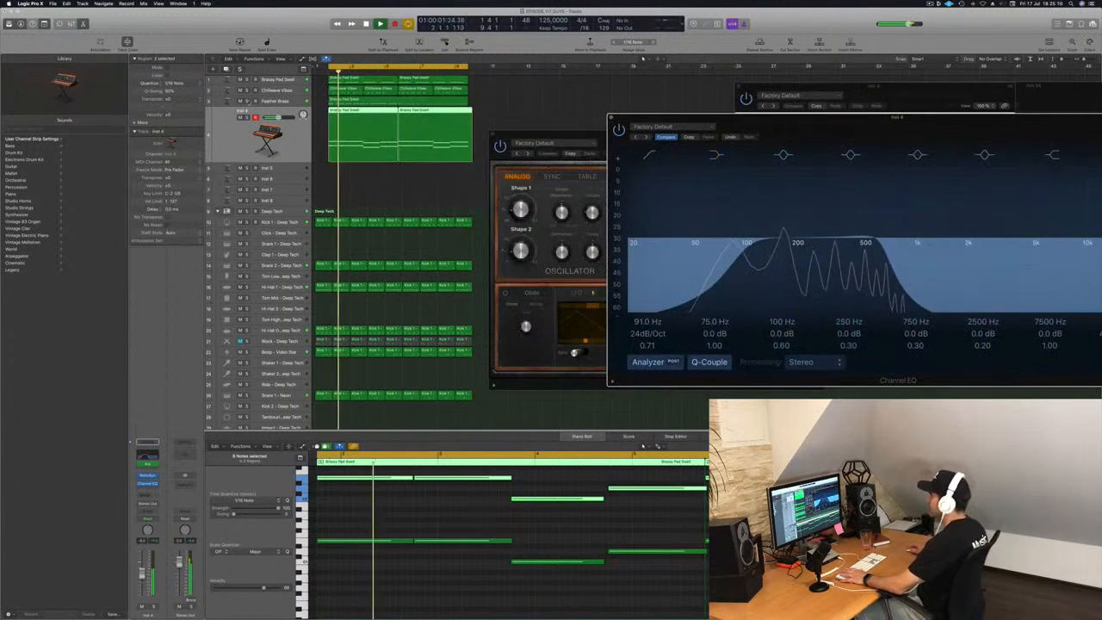
Solo the Feather Brass track to audition it, and take it out of solo again.
{"action": "left_click", "coordinate": [246, 101]}
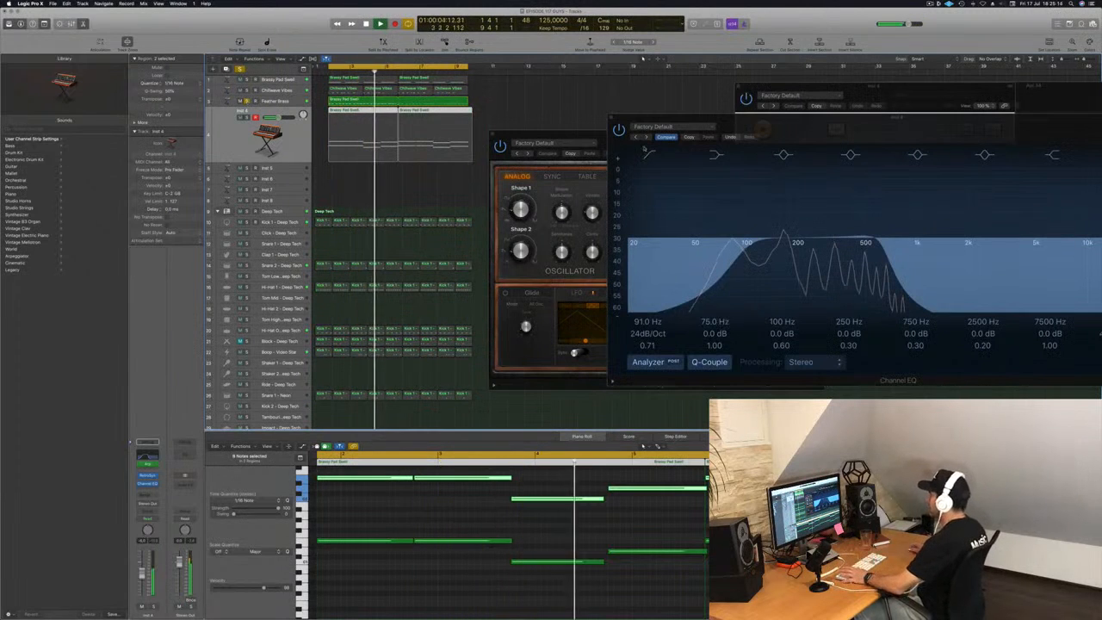
{"action": "left_click", "coordinate": [247, 101]}
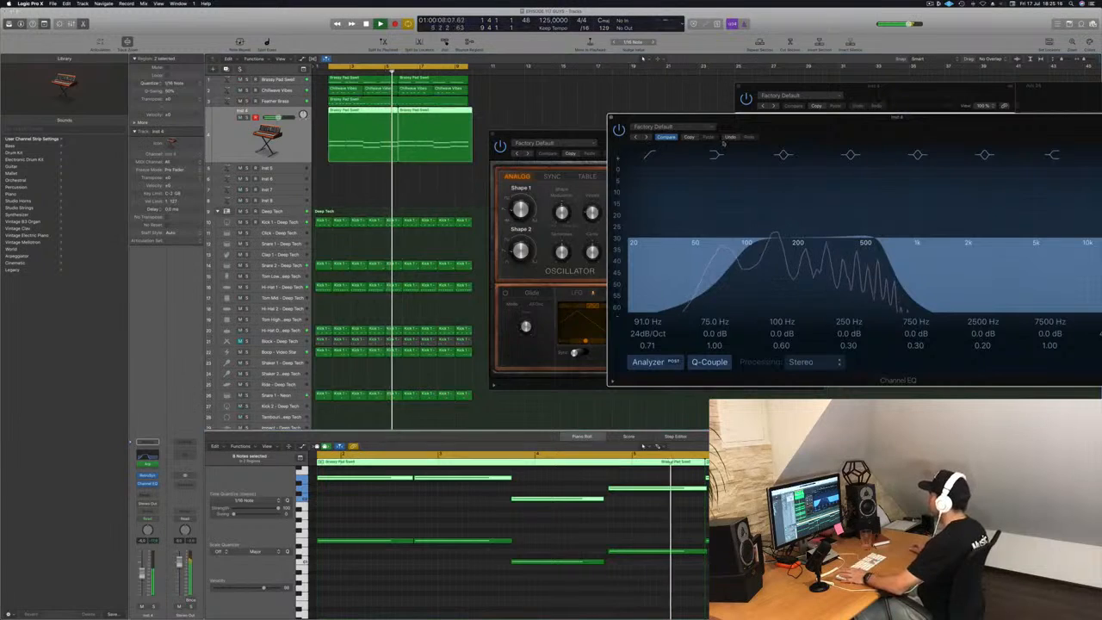
Sweep the Inst 4 Channel EQ's high-cut filter open beyond 10 kHz and back to 650 Hz to compare the sound.
{"action": "left_click_drag", "start_coordinate": [846, 124], "coordinate": [522, 265]}
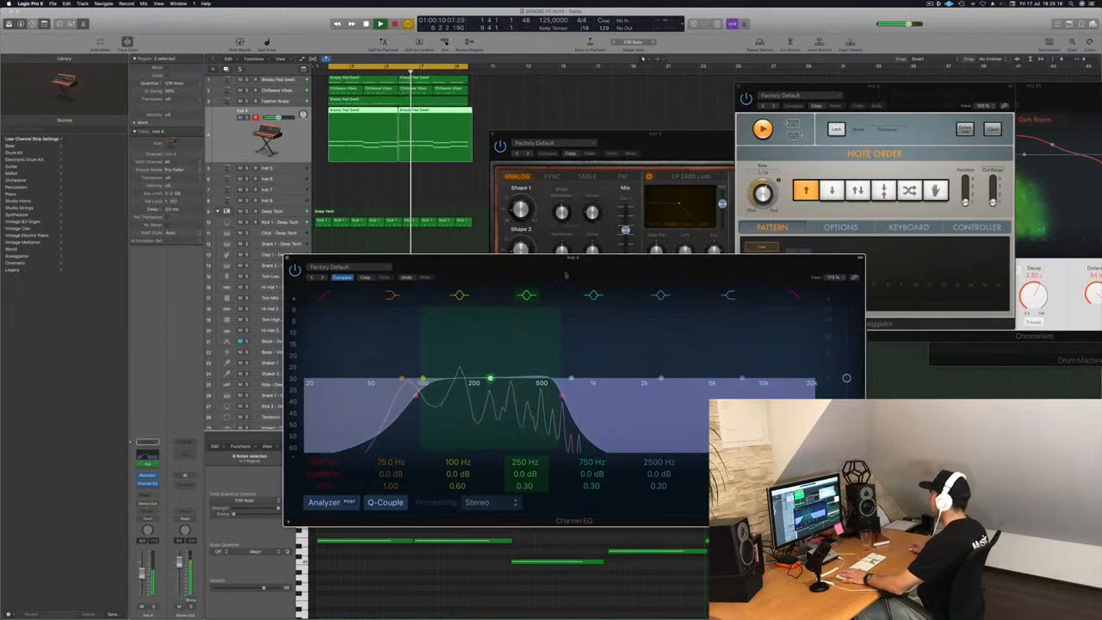
{"action": "left_click", "coordinate": [668, 146]}
{"action": "left_click_drag", "start_coordinate": [668, 146], "coordinate": [690, 127]}
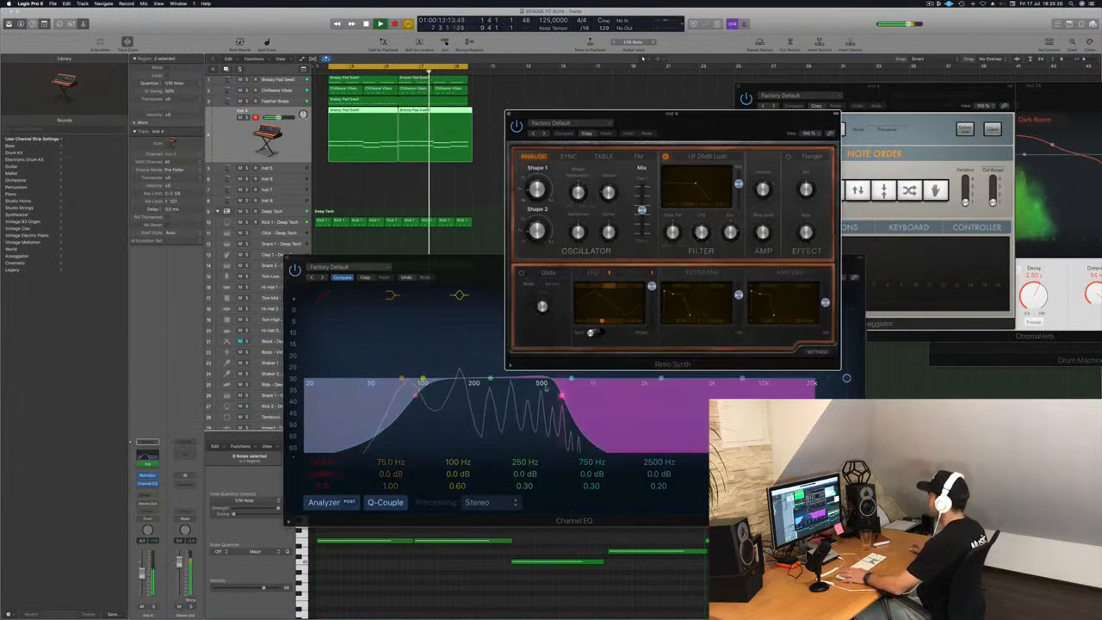
{"action": "left_click_drag", "start_coordinate": [562, 395], "coordinate": [765, 396]}
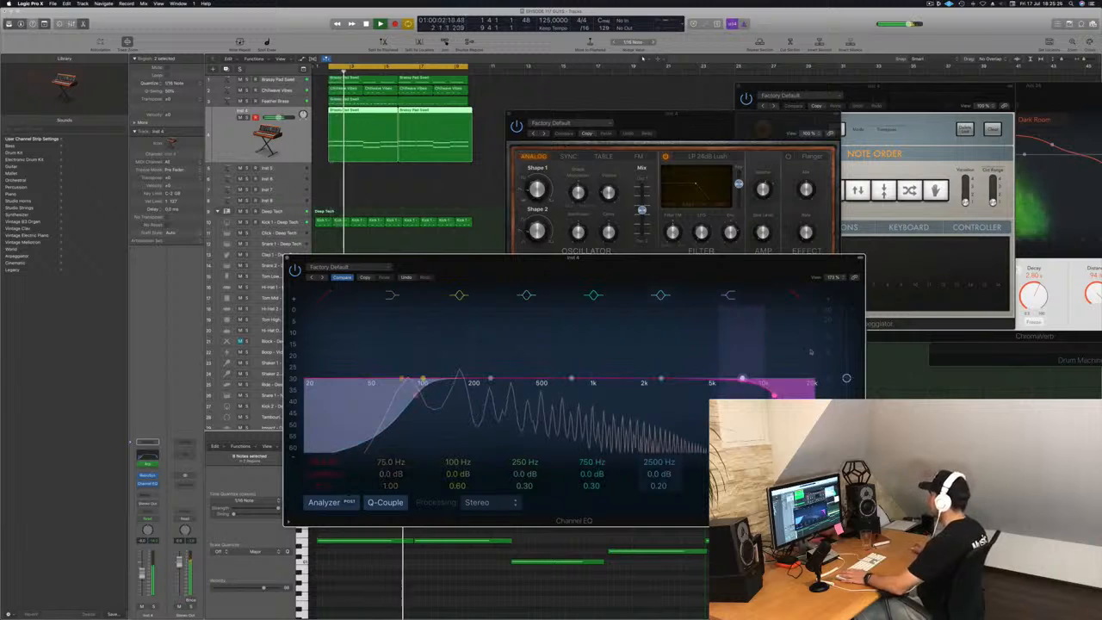
{"action": "left_click_drag", "start_coordinate": [721, 392], "coordinate": [540, 393]}
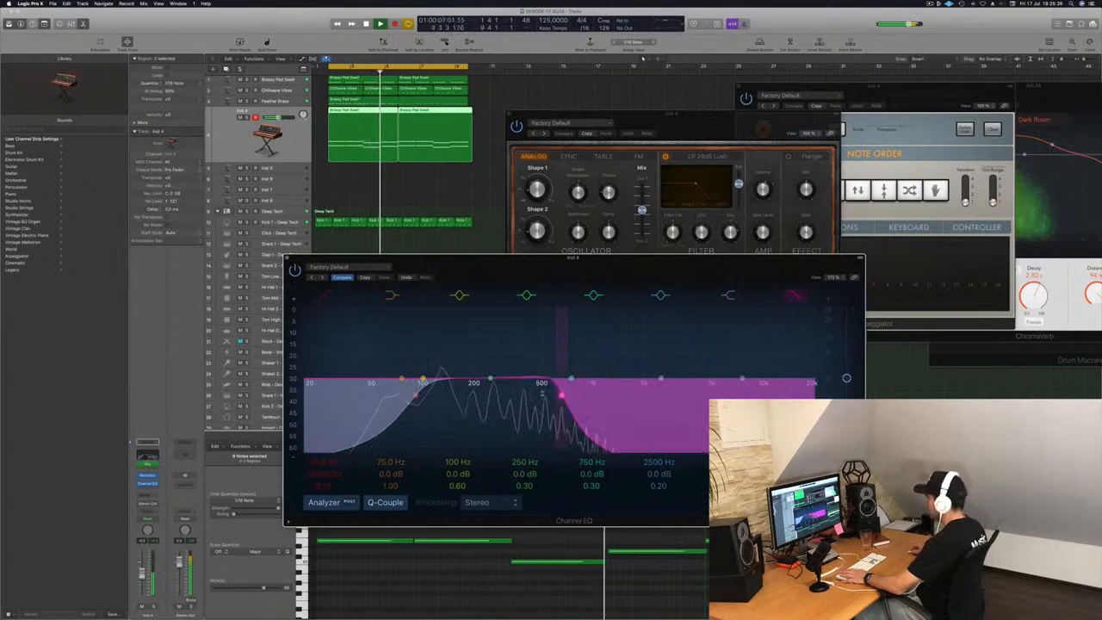
Recall the default Retro Synth setting on the Inst 4 track and close the synth window.
{"action": "left_click_drag", "start_coordinate": [594, 258], "coordinate": [926, 258]}
{"action": "left_click_drag", "start_coordinate": [654, 114], "coordinate": [654, 145]}
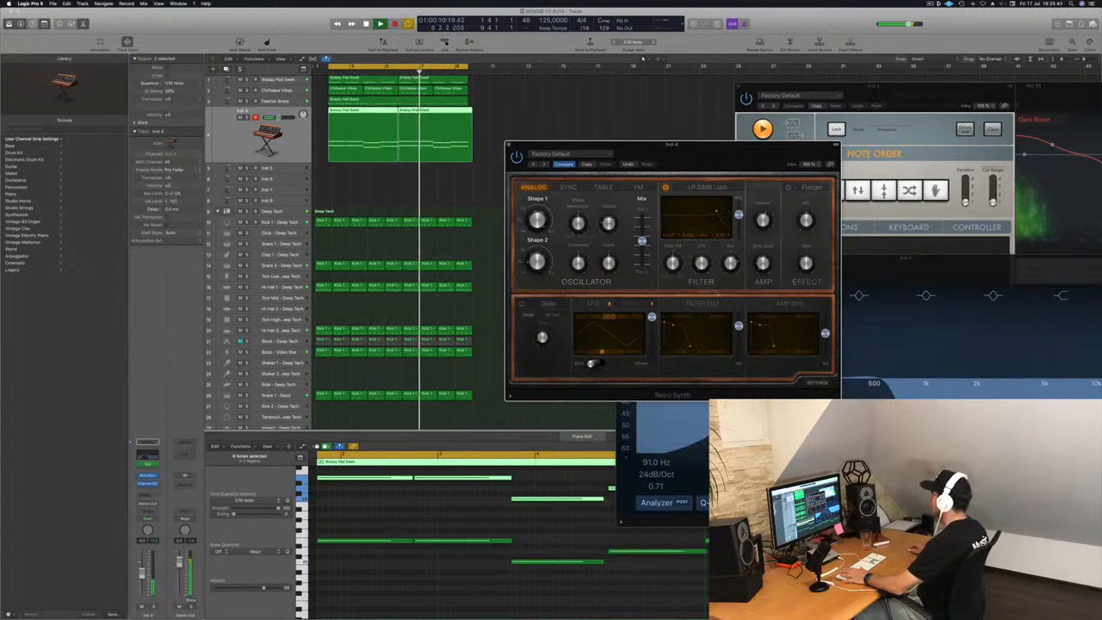
{"action": "left_click", "coordinate": [556, 154]}
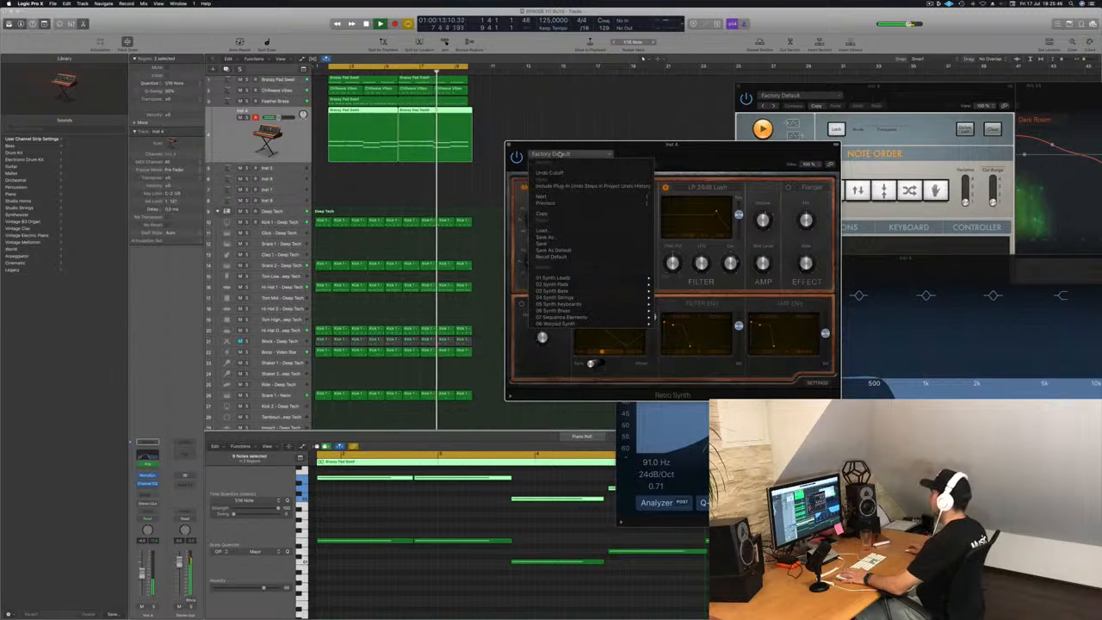
{"action": "left_click", "coordinate": [566, 258]}
{"action": "left_click_drag", "start_coordinate": [695, 155], "coordinate": [656, 137]}
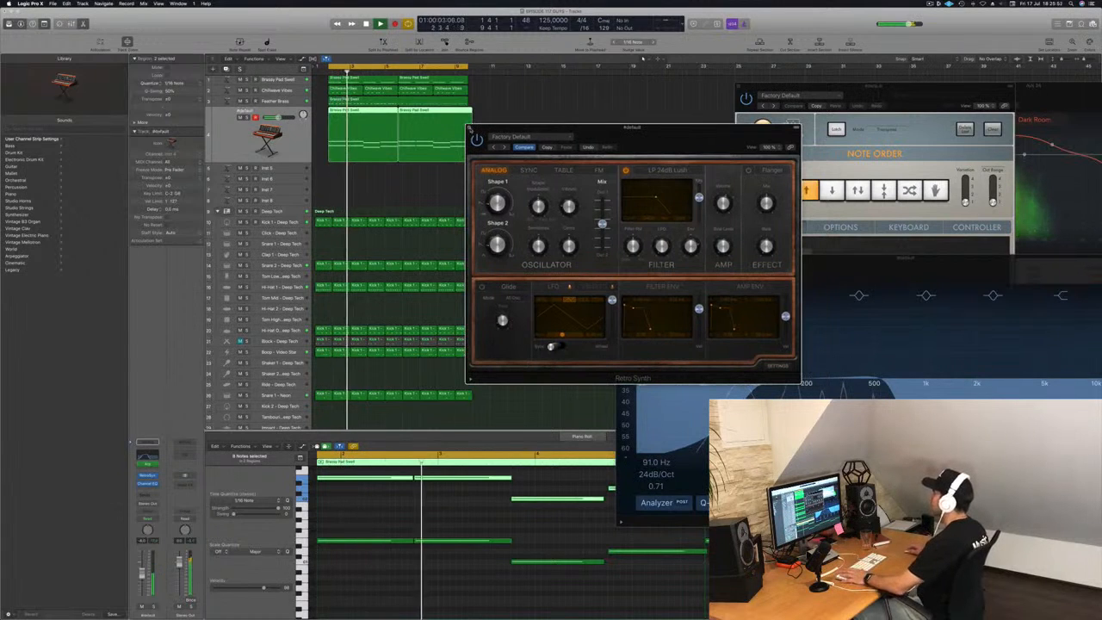
{"action": "left_click", "coordinate": [469, 127]}
Close the Arpeggiator window and move the Channel EQ window clear of the track regions.
{"action": "left_click_drag", "start_coordinate": [893, 263], "coordinate": [598, 236]}
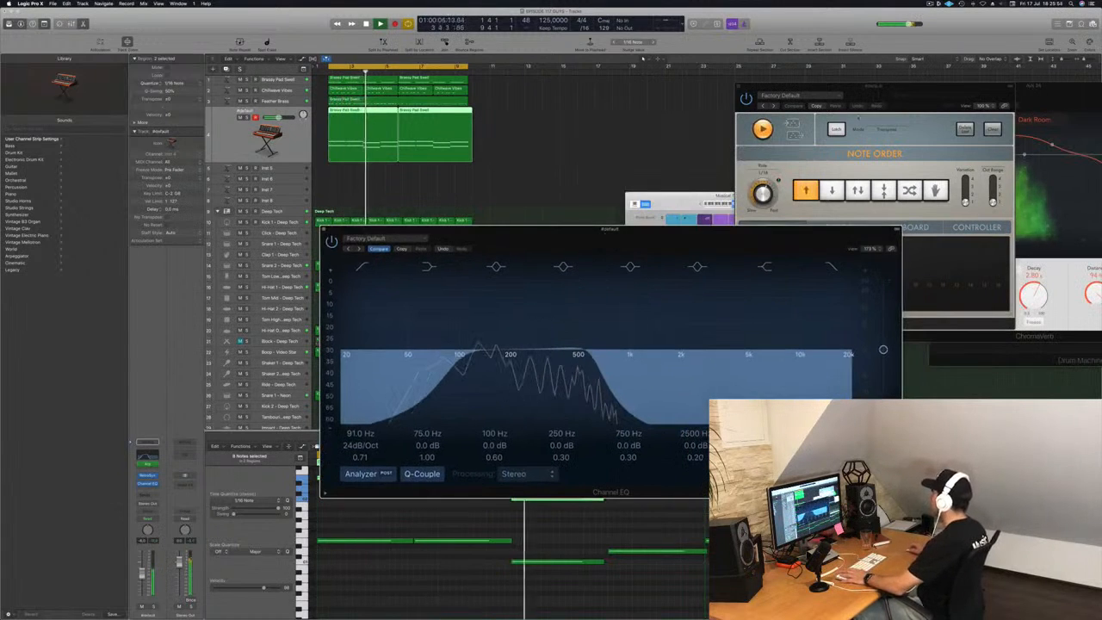
{"action": "left_click_drag", "start_coordinate": [750, 92], "coordinate": [792, 175]}
{"action": "left_click", "coordinate": [783, 169]}
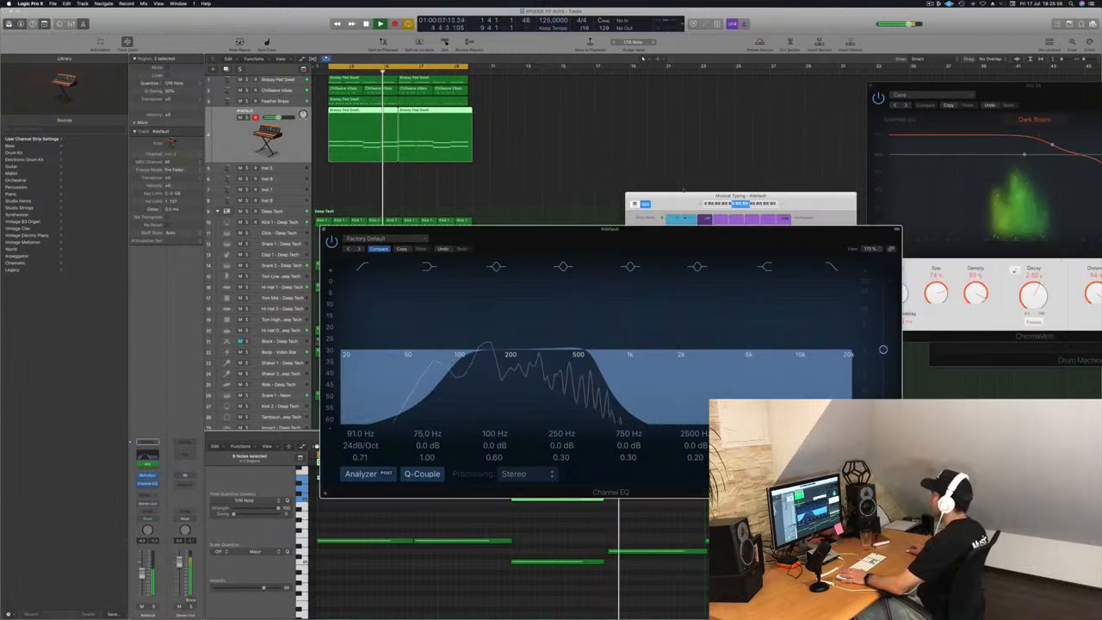
{"action": "left_click_drag", "start_coordinate": [647, 230], "coordinate": [820, 221]}
Audition the #default track in solo during playback, and turn solo off again.
{"action": "key", "text": "Return"}
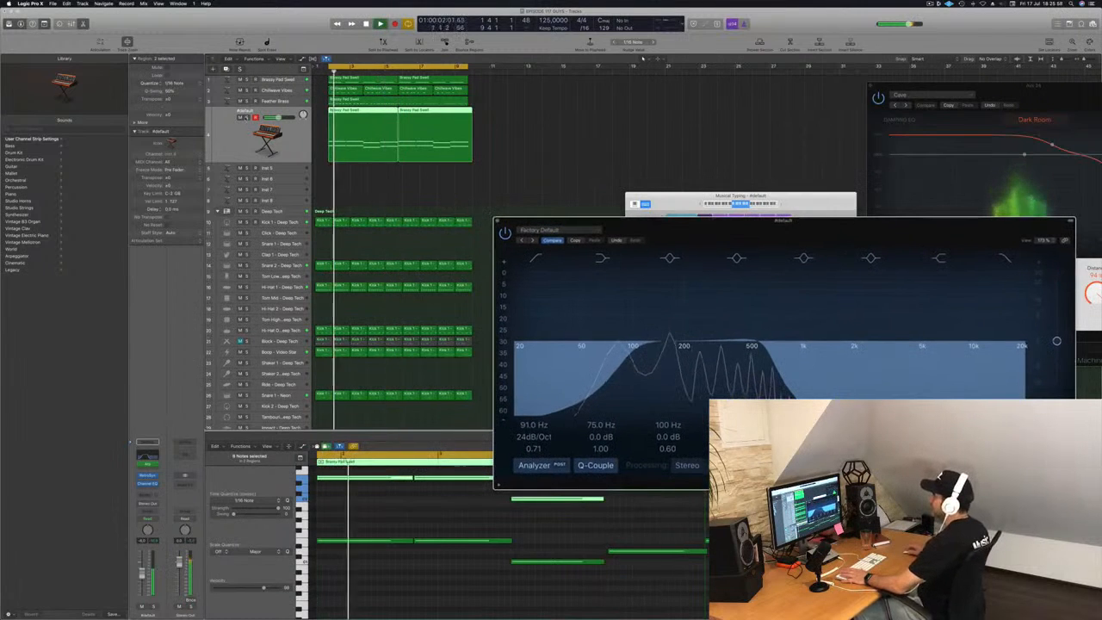
{"action": "key", "text": "ctrl+s"}
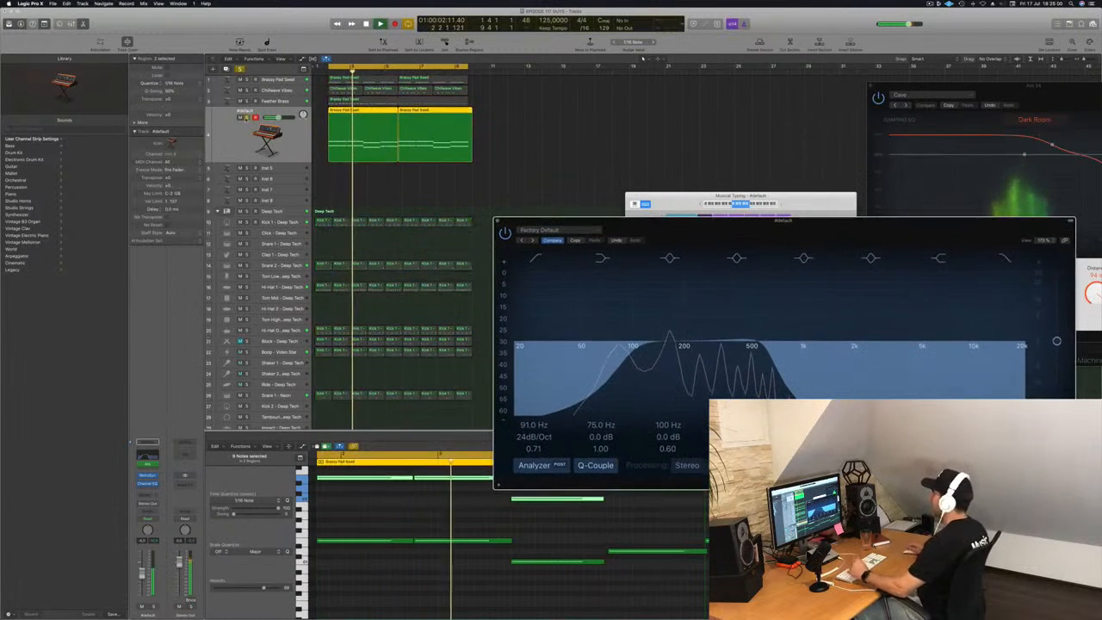
{"action": "left_click_drag", "start_coordinate": [735, 222], "coordinate": [671, 243]}
{"action": "key", "text": "ctrl+s"}
Lower the low-cut frequency of the Chillwave Vibes Channel EQ to 270 Hz and open that track's Alchemy synth.
{"action": "left_click", "coordinate": [294, 100]}
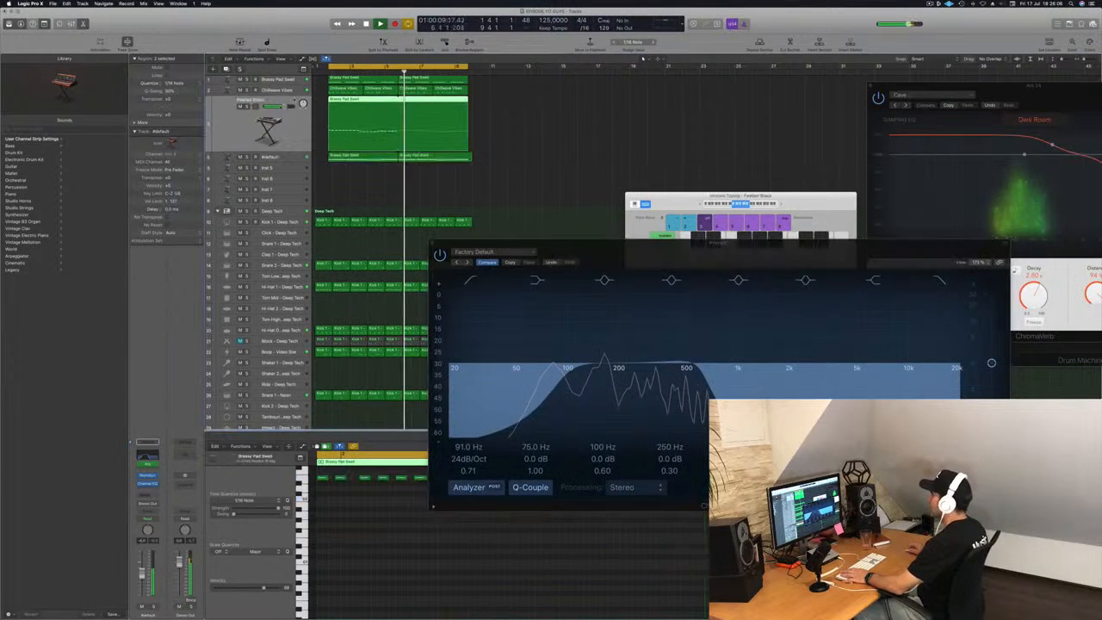
{"action": "left_click", "coordinate": [284, 90]}
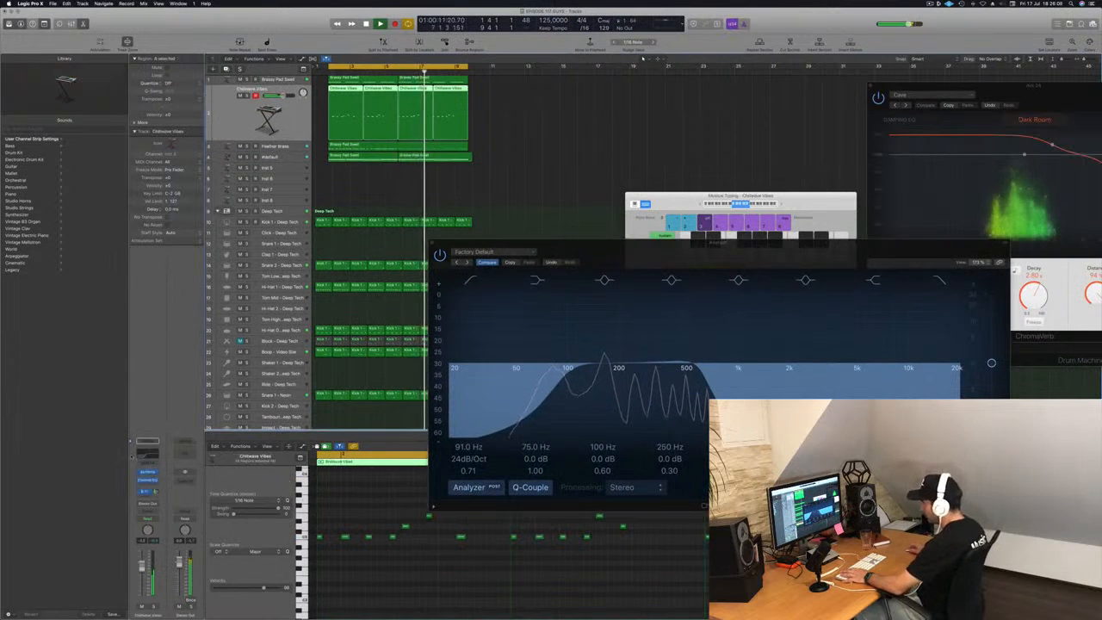
{"action": "left_click", "coordinate": [148, 456]}
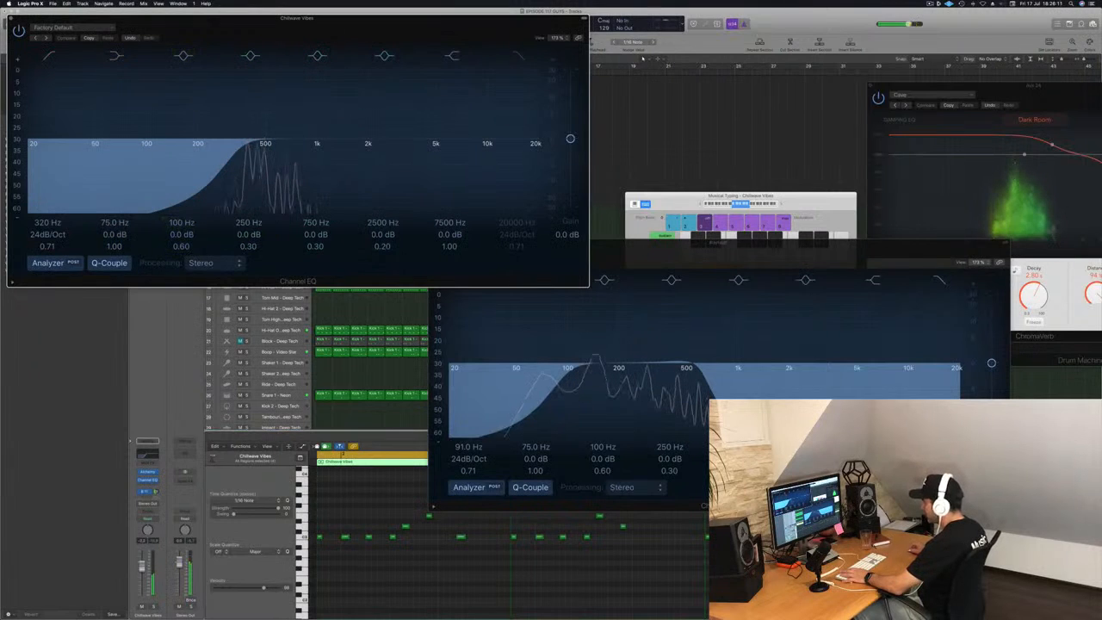
{"action": "left_click", "coordinate": [156, 492]}
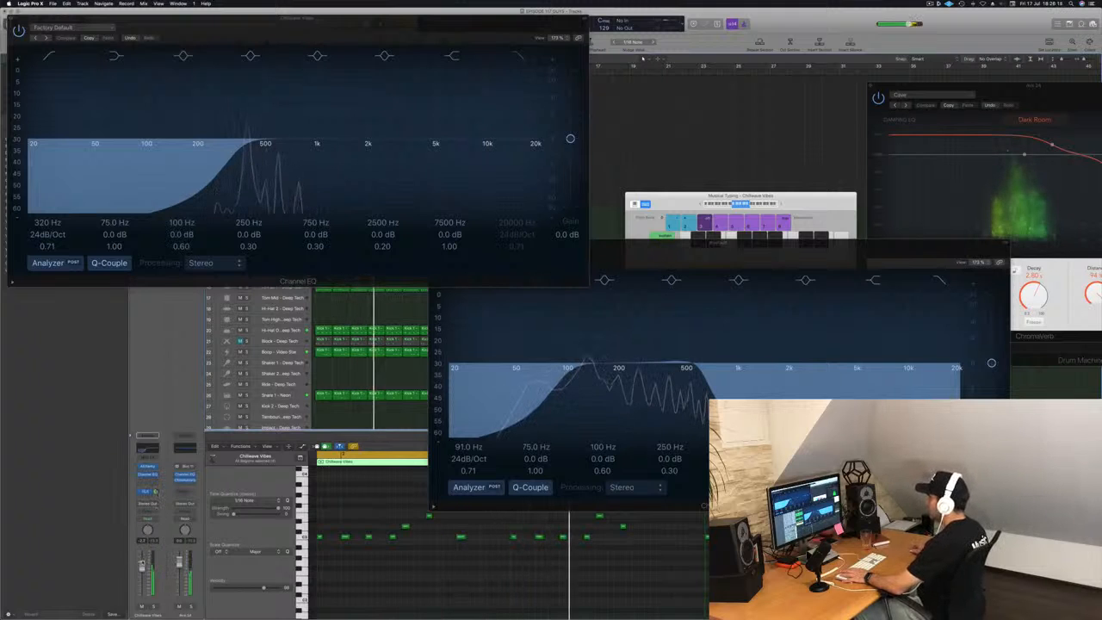
{"action": "mouse_move", "coordinate": [231, 155]}
{"action": "left_click_drag", "start_coordinate": [231, 156], "coordinate": [219, 156]}
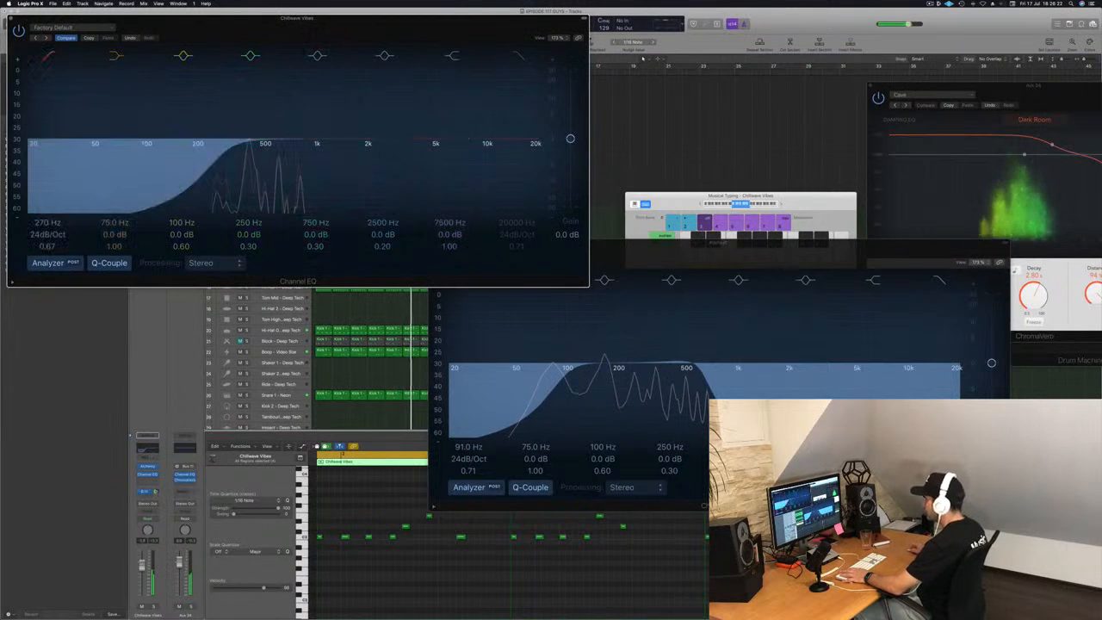
{"action": "left_click", "coordinate": [149, 466]}
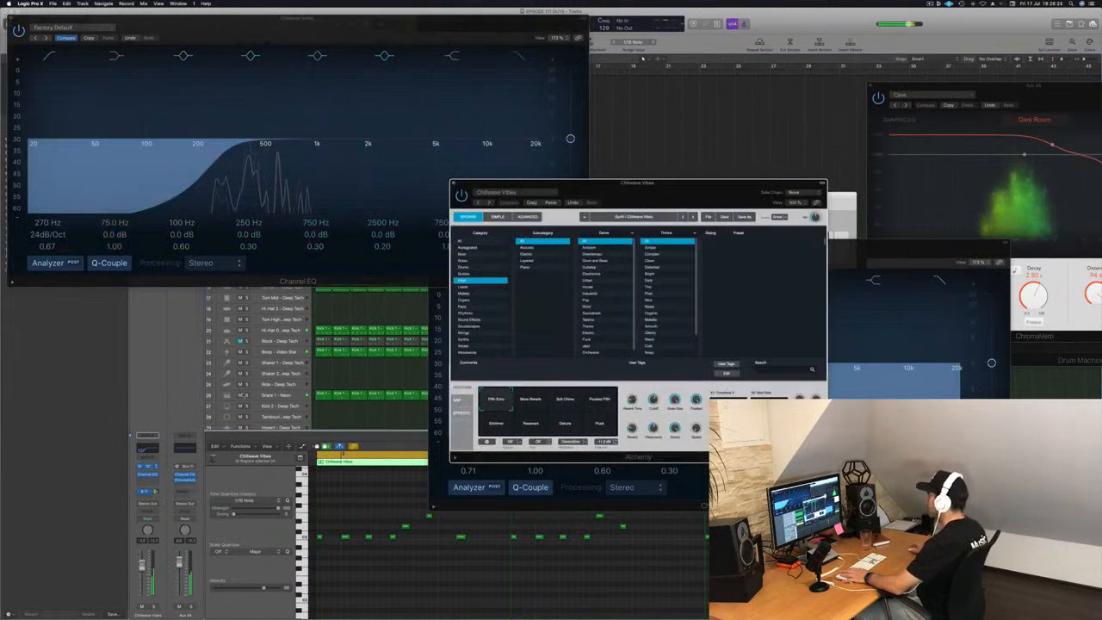
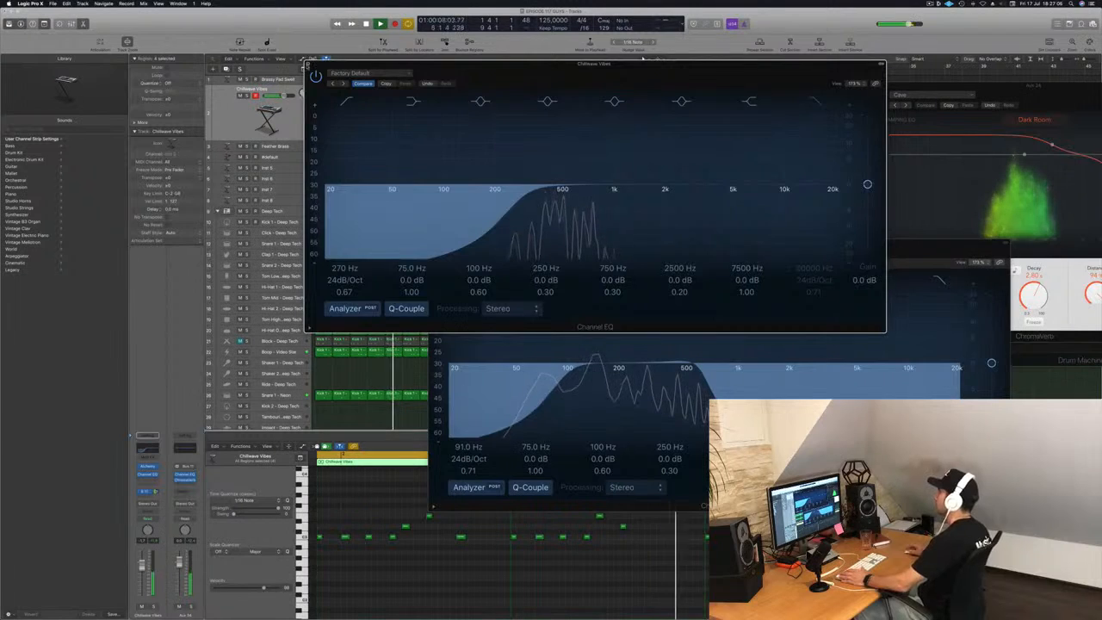
{"action": "left_click", "coordinate": [444, 190]}
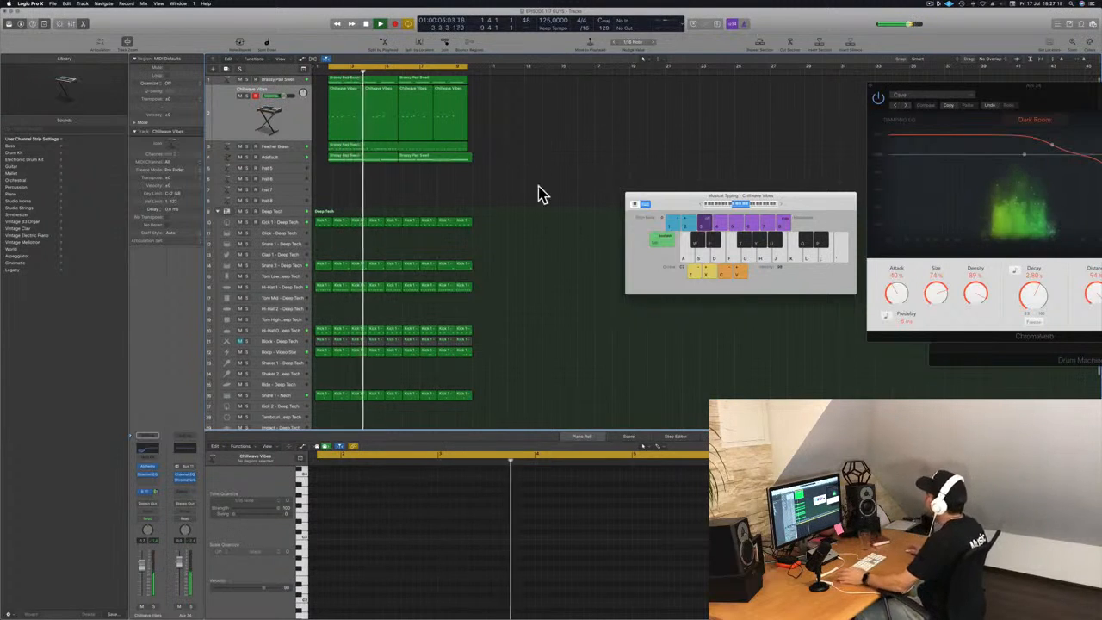
Select the Inst 5 track and open its Alchemy synth, placing the window beside the regions.
{"action": "left_click", "coordinate": [291, 170]}
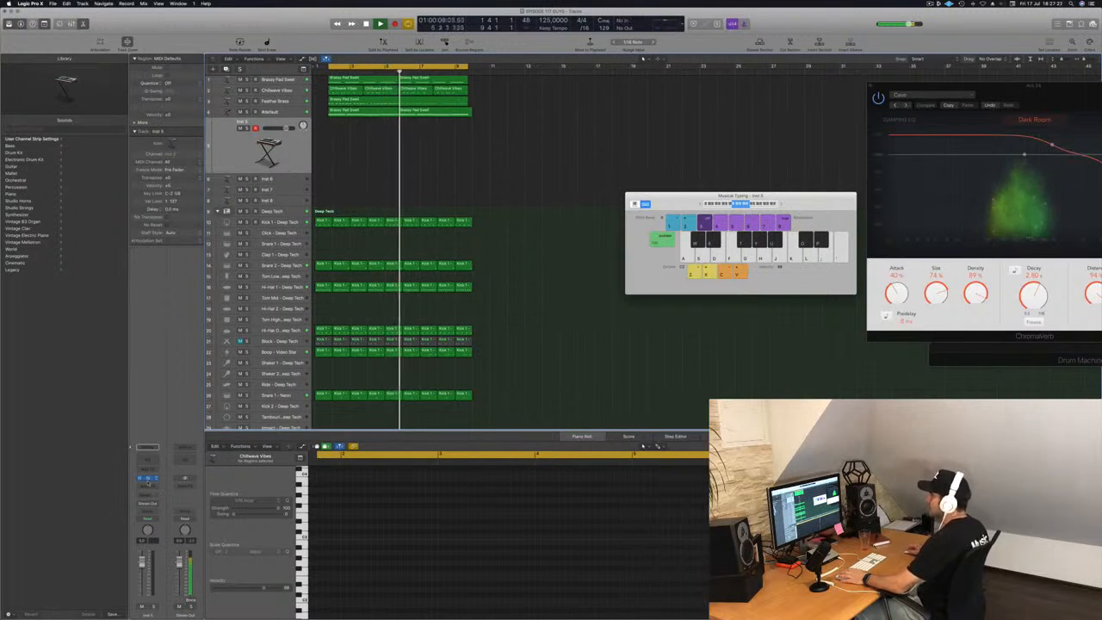
{"action": "left_click", "coordinate": [147, 477]}
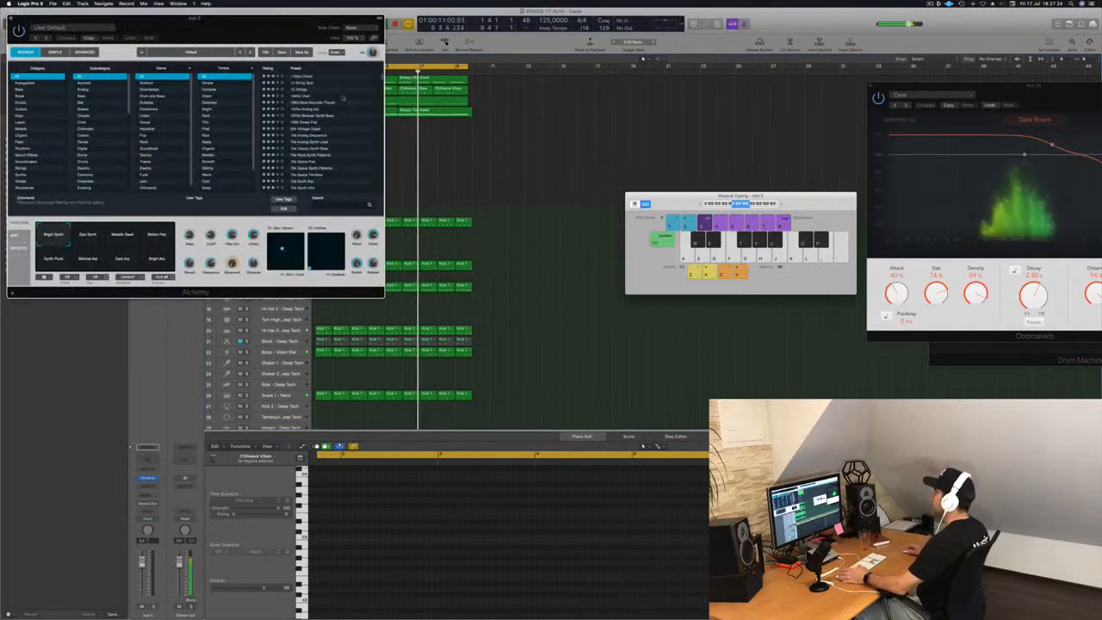
{"action": "left_click_drag", "start_coordinate": [282, 33], "coordinate": [680, 159]}
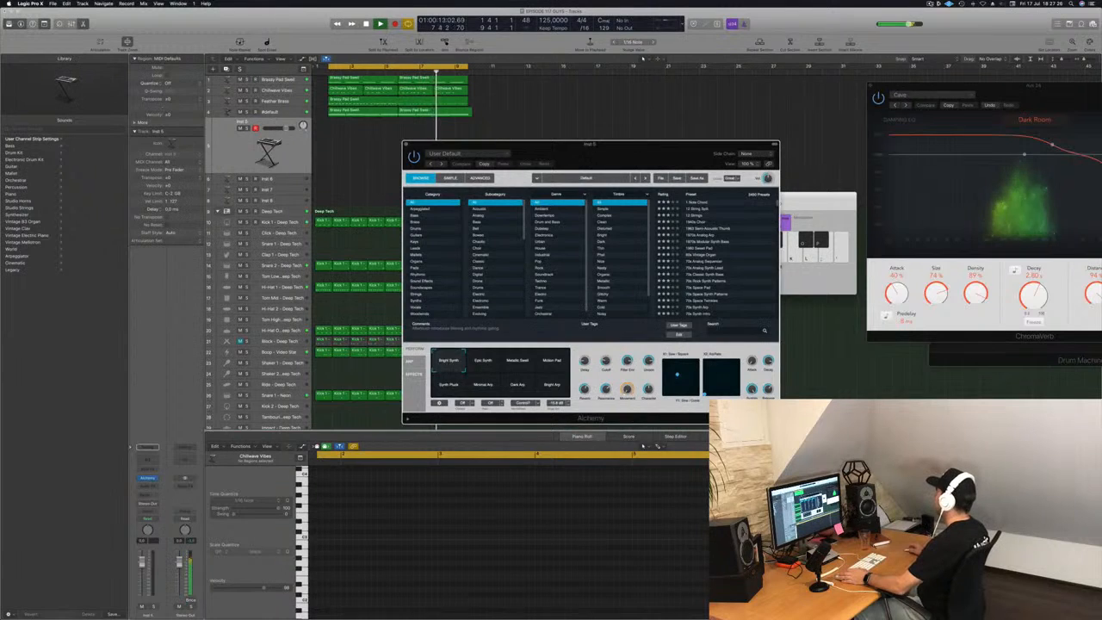
{"action": "left_click", "coordinate": [930, 4]}
{"action": "left_click", "coordinate": [858, 22]}
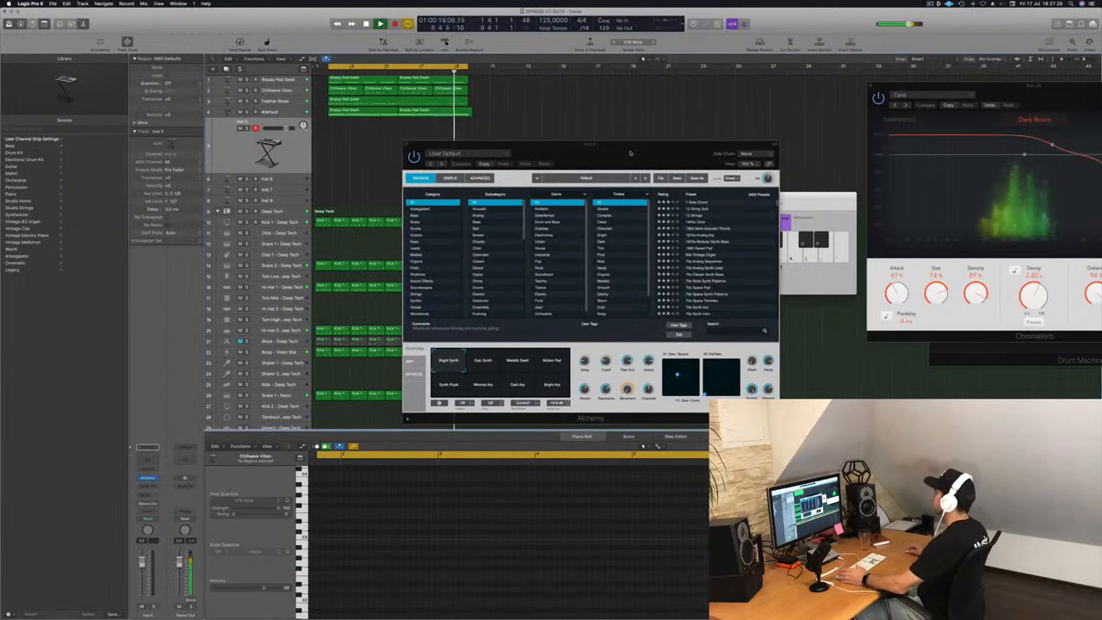
{"action": "left_click_drag", "start_coordinate": [629, 153], "coordinate": [697, 136]}
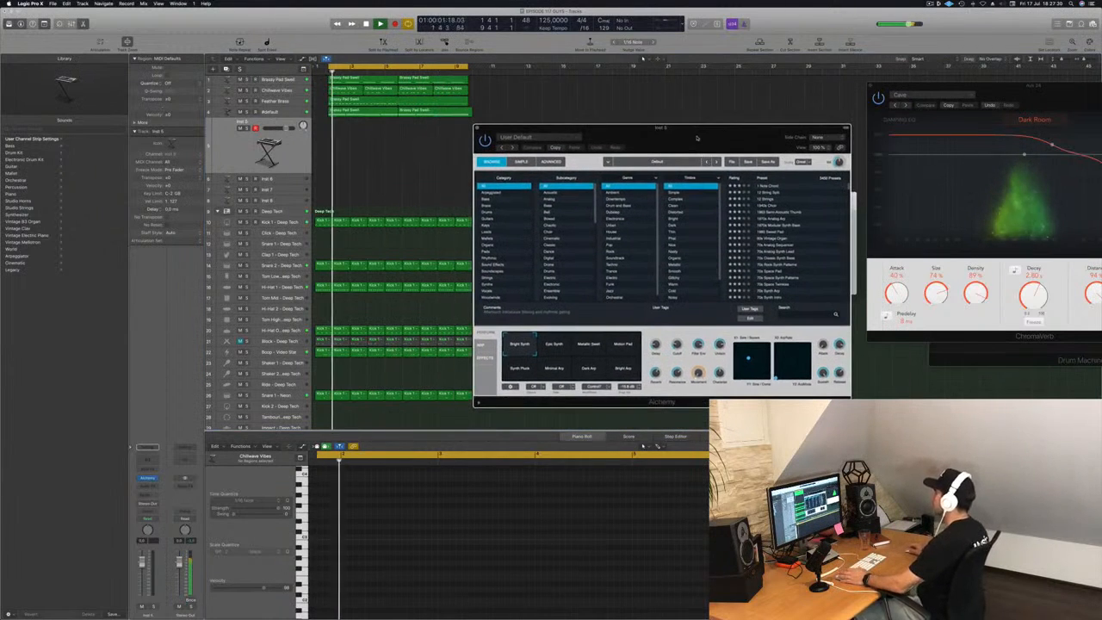
Set the #default track's Channel EQ to a 485 Hz high cut and a 60 Hz low cut.
{"action": "left_click", "coordinate": [271, 112]}
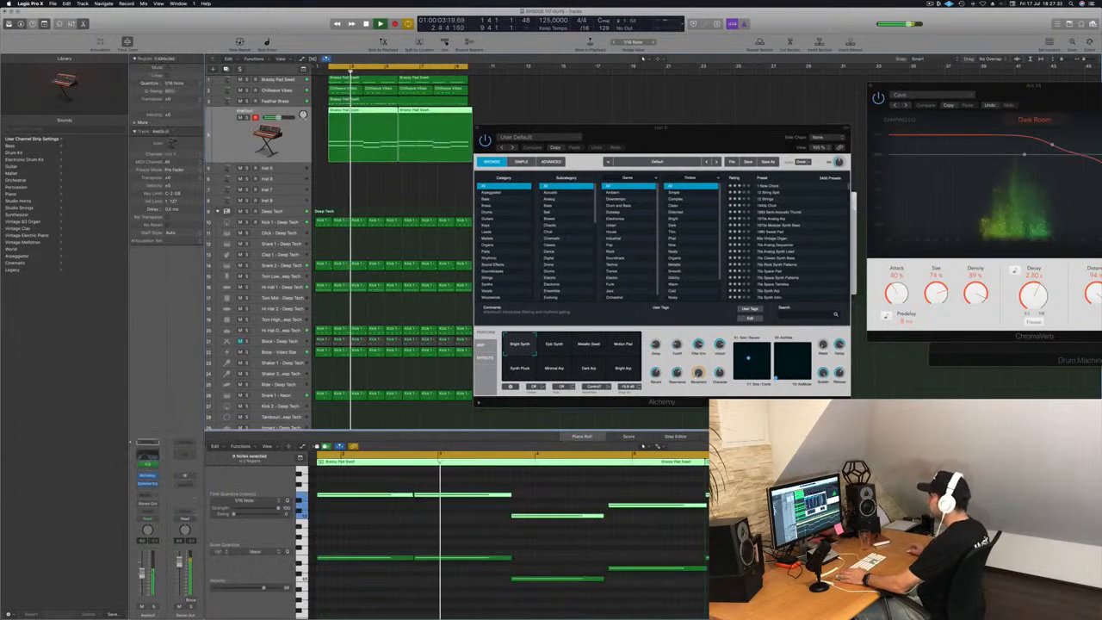
{"action": "left_click", "coordinate": [148, 484]}
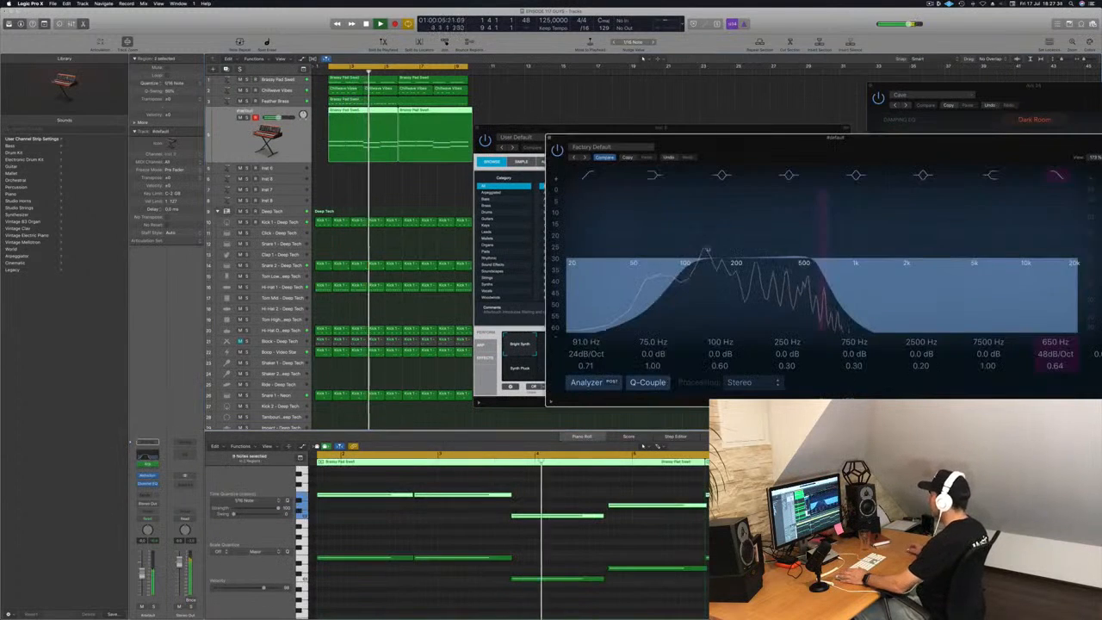
{"action": "left_click_drag", "start_coordinate": [822, 275], "coordinate": [805, 275]}
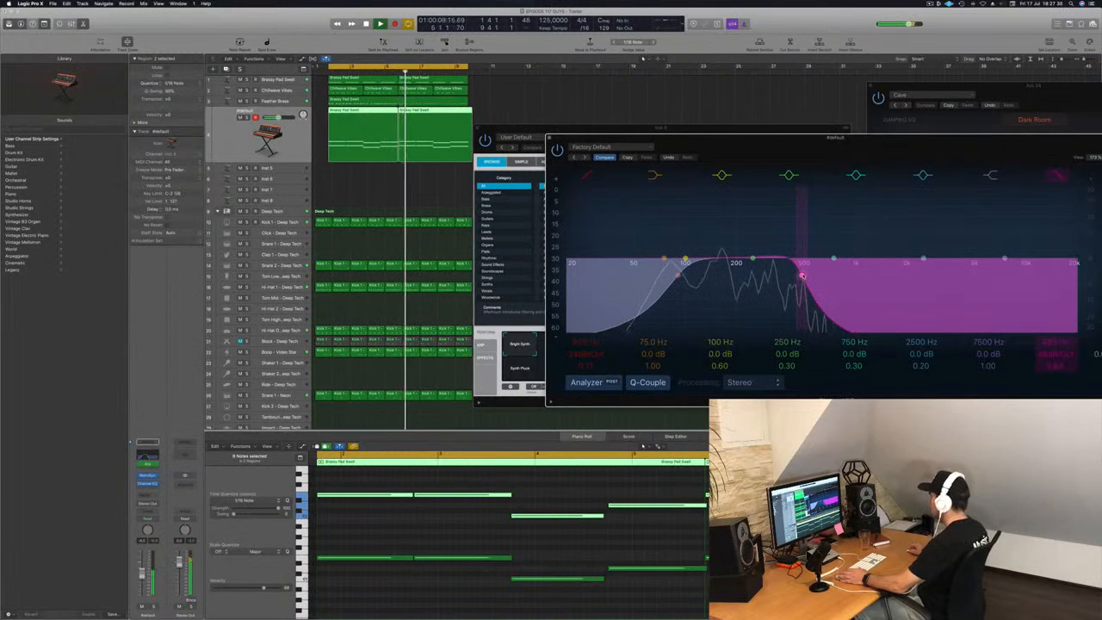
{"action": "left_click_drag", "start_coordinate": [839, 136], "coordinate": [737, 142]}
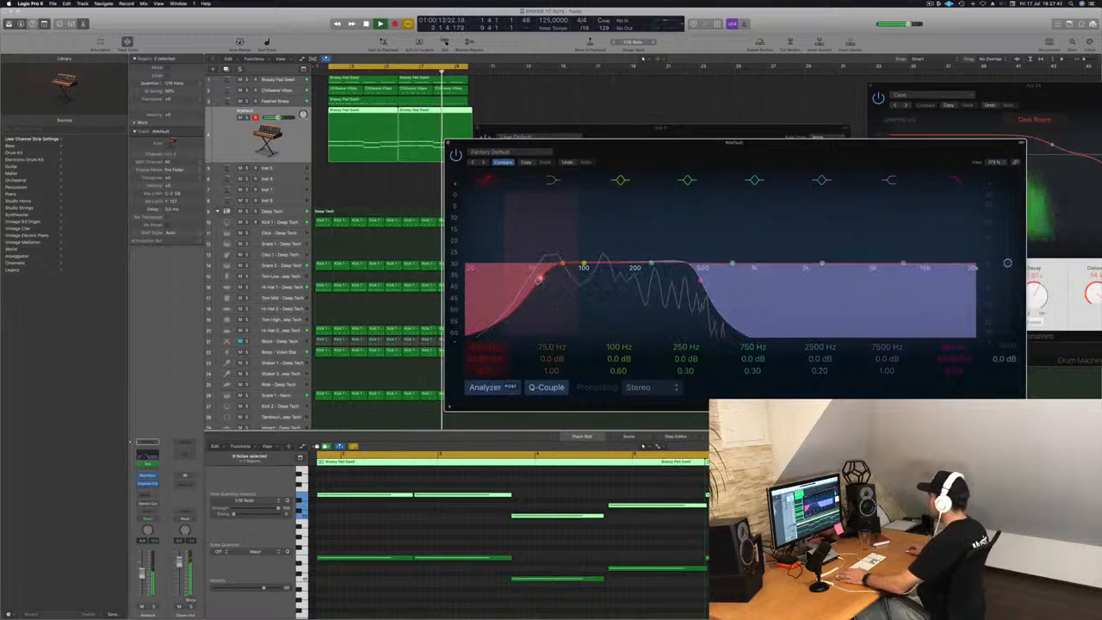
{"action": "left_click", "coordinate": [545, 280]}
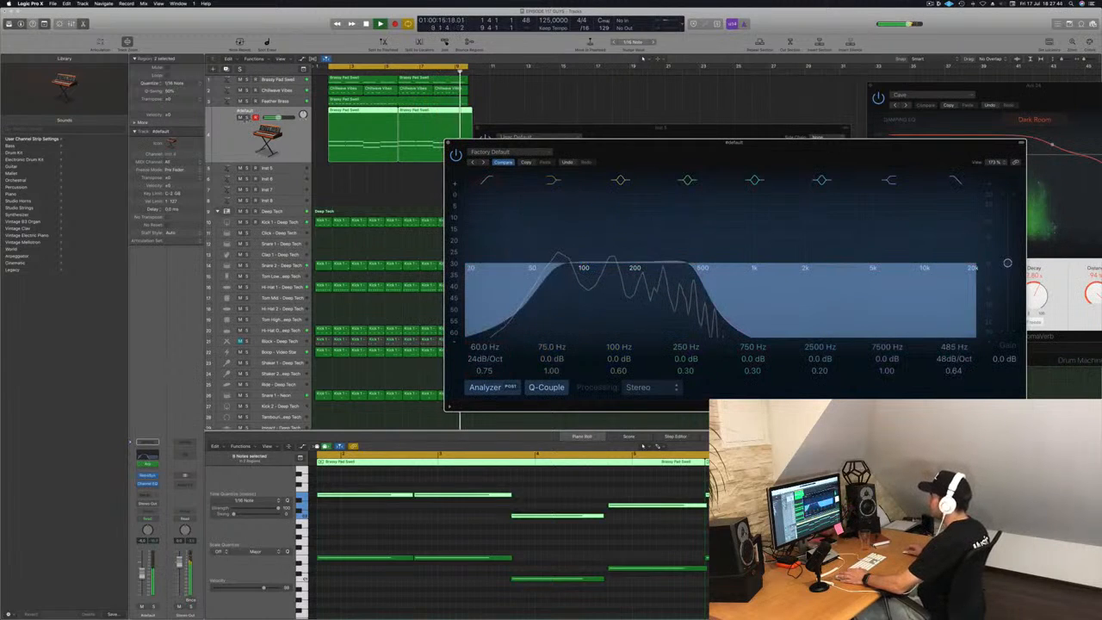
Solo the #default track to check its EQ changes by ear, and end solo.
{"action": "left_click", "coordinate": [246, 118]}
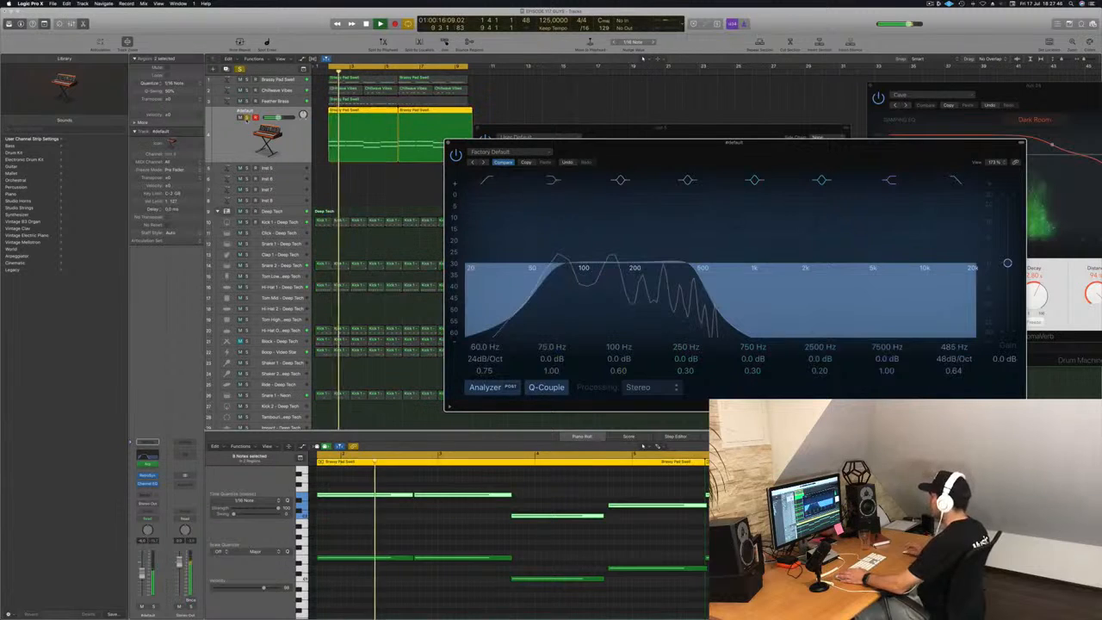
{"action": "left_click_drag", "start_coordinate": [690, 145], "coordinate": [665, 172]}
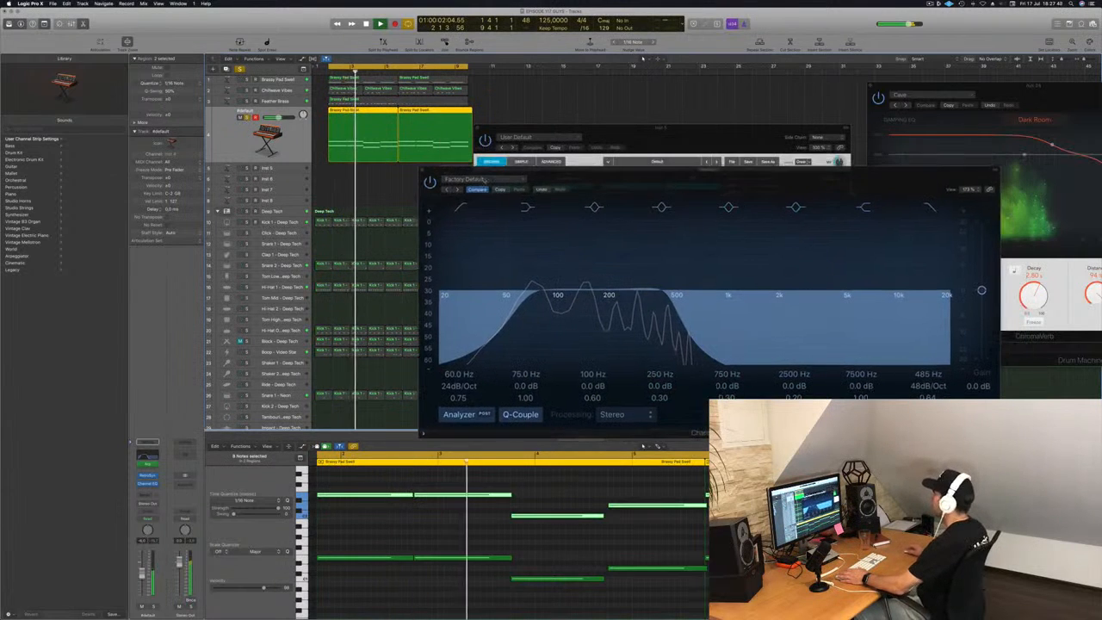
{"action": "key", "text": "s"}
Close the Channel EQ and Alchemy windows and select the Inst 5 track.
{"action": "left_click", "coordinate": [424, 171]}
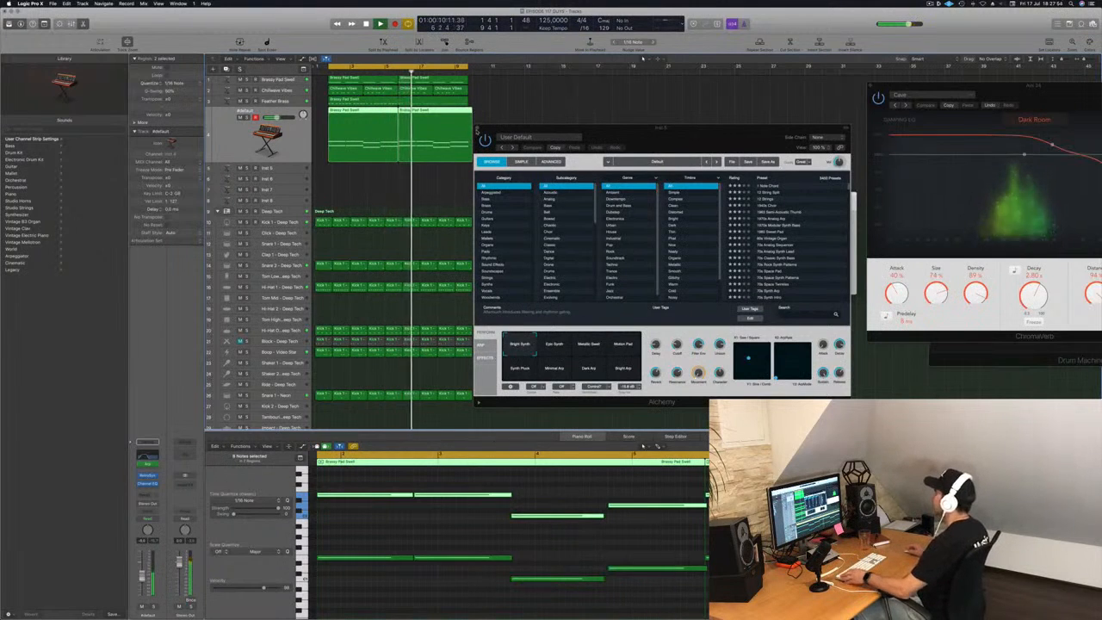
{"action": "left_click", "coordinate": [477, 129]}
{"action": "left_click", "coordinate": [278, 169]}
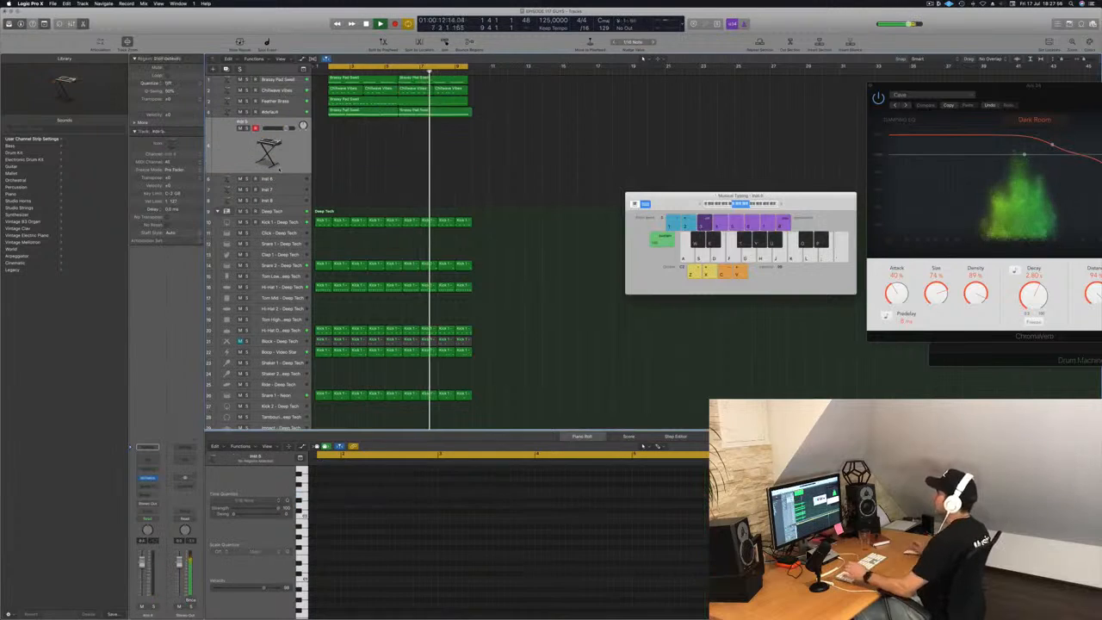
Add a send to Bus 11 on the Inst 5 track.
{"action": "left_click", "coordinate": [145, 497]}
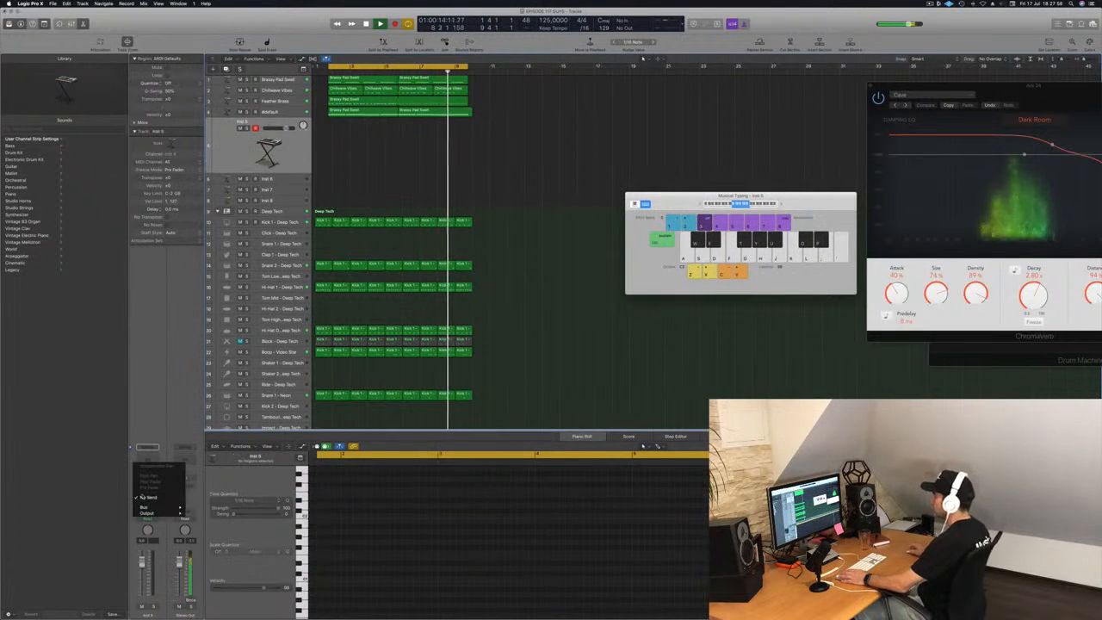
{"action": "mouse_move", "coordinate": [149, 506]}
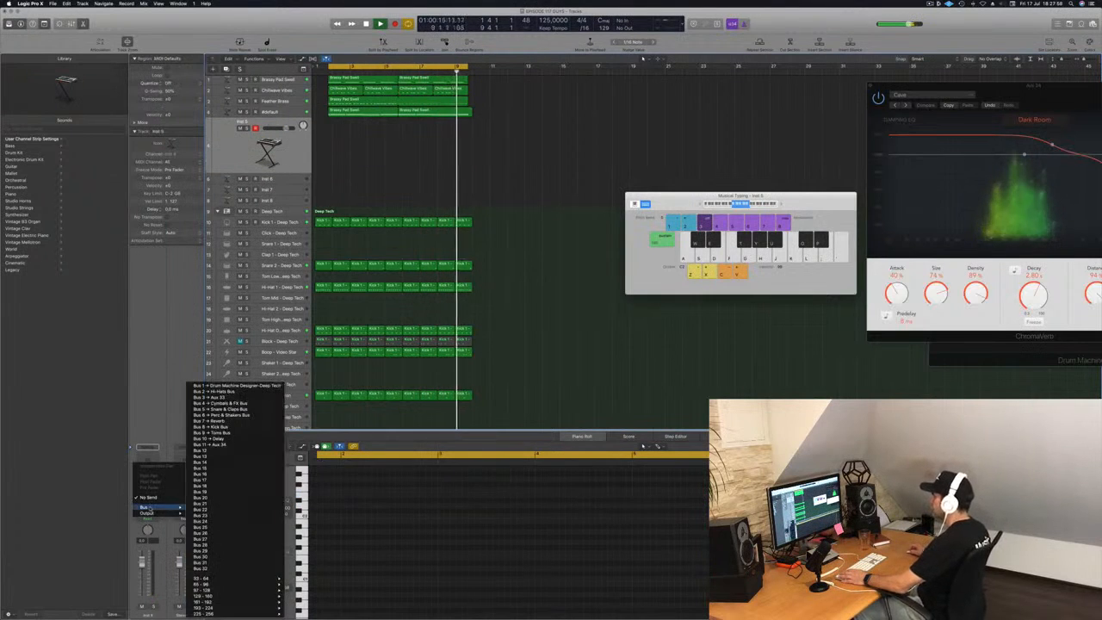
{"action": "left_click", "coordinate": [216, 446]}
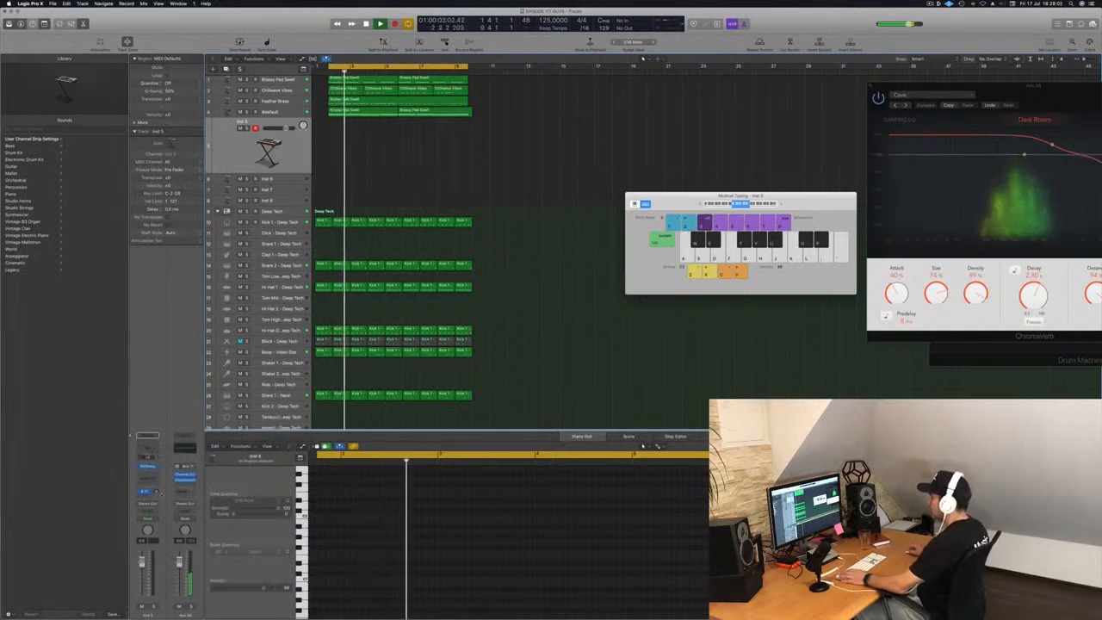
Open the track's Alchemy synth, narrow its presets to the Leads category, and load the Acid Etched Bass preset.
{"action": "left_click", "coordinate": [148, 466]}
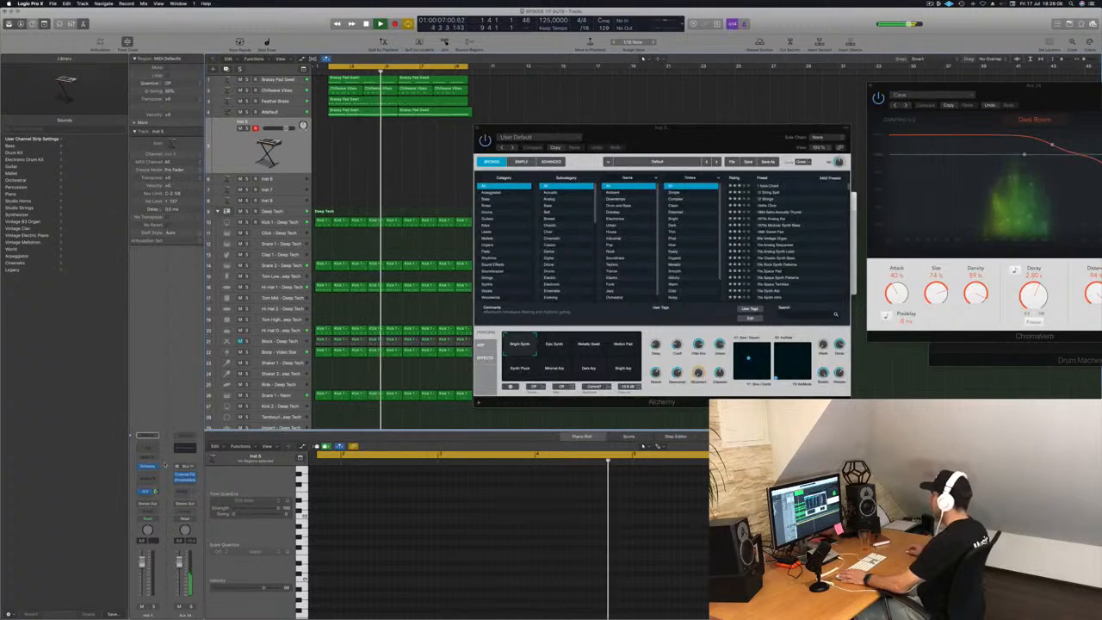
{"action": "left_click_drag", "start_coordinate": [666, 144], "coordinate": [679, 187]}
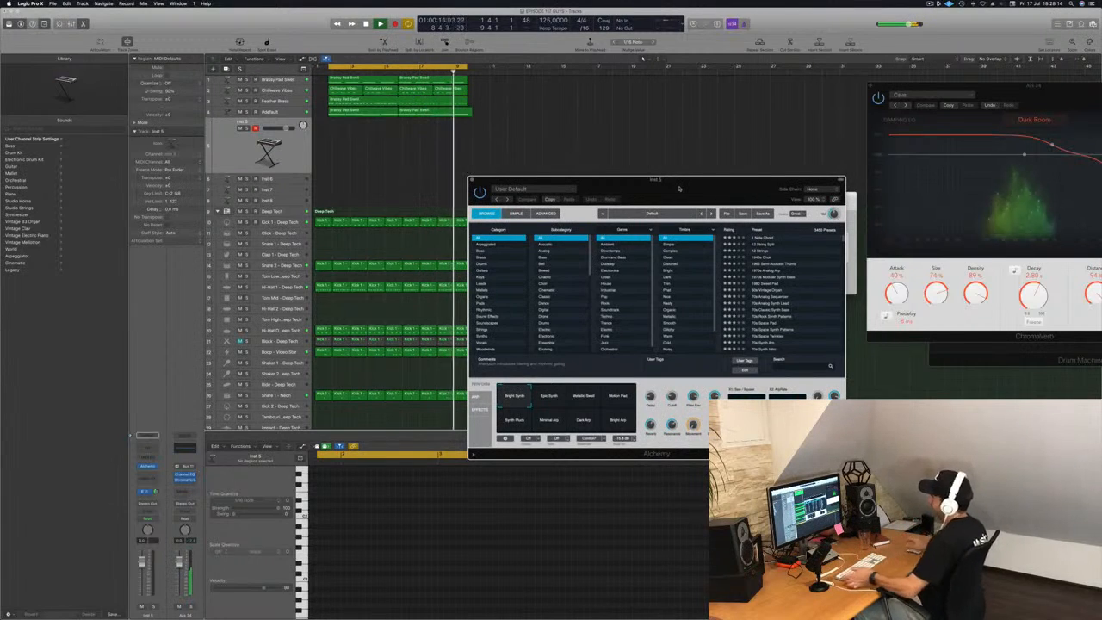
{"action": "left_click_drag", "start_coordinate": [683, 184], "coordinate": [702, 164]}
{"action": "left_click", "coordinate": [515, 257]}
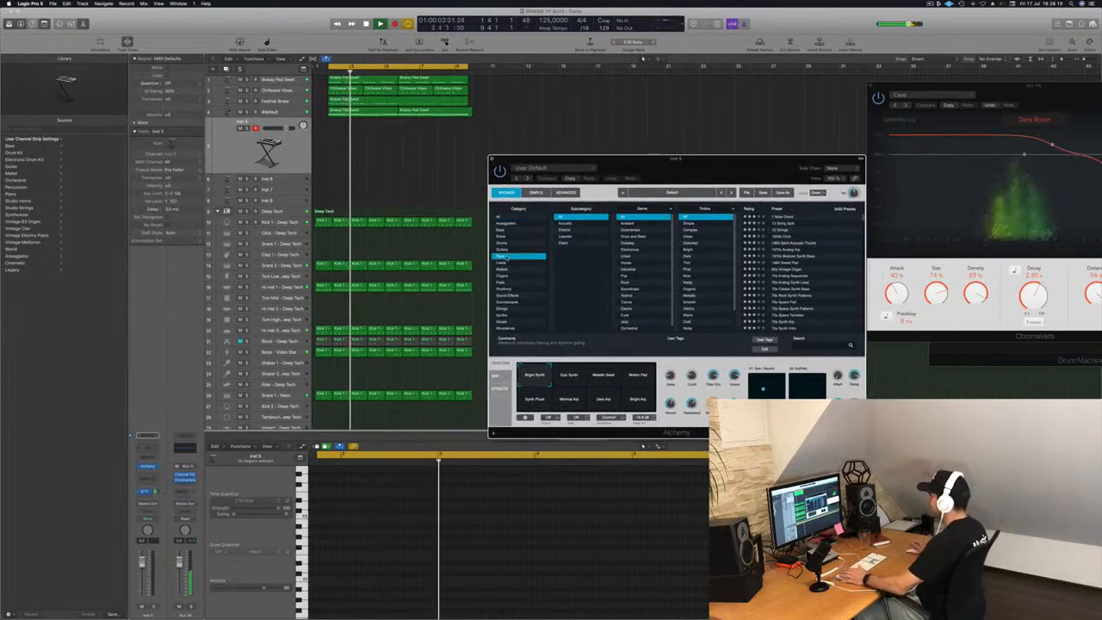
{"action": "left_click", "coordinate": [508, 263]}
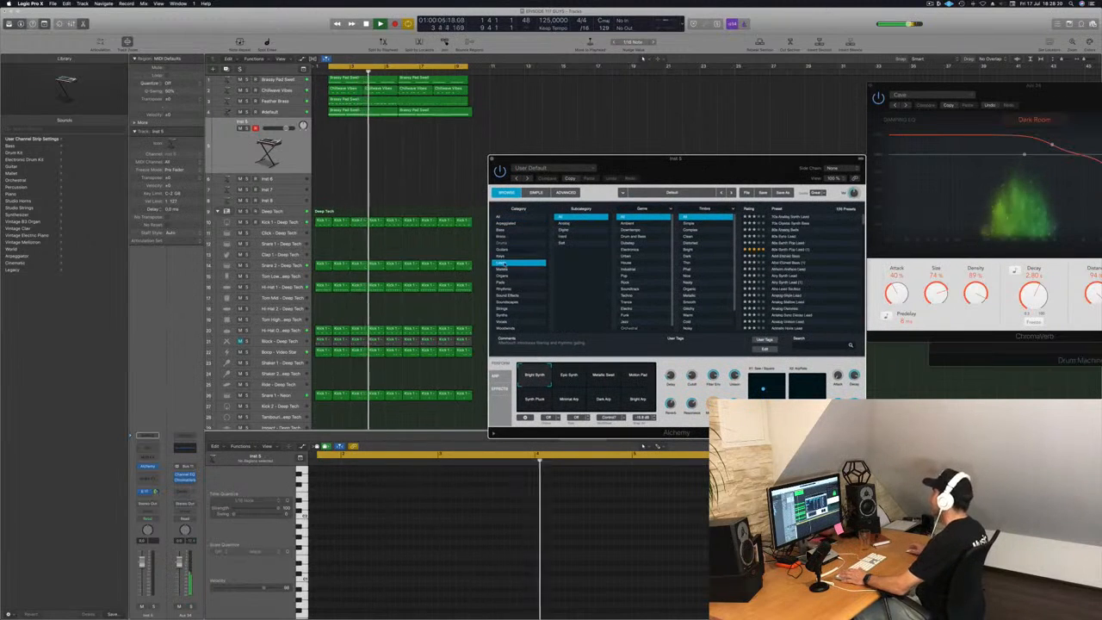
{"action": "left_click_drag", "start_coordinate": [676, 158], "coordinate": [630, 157]}
{"action": "left_click", "coordinate": [719, 260]}
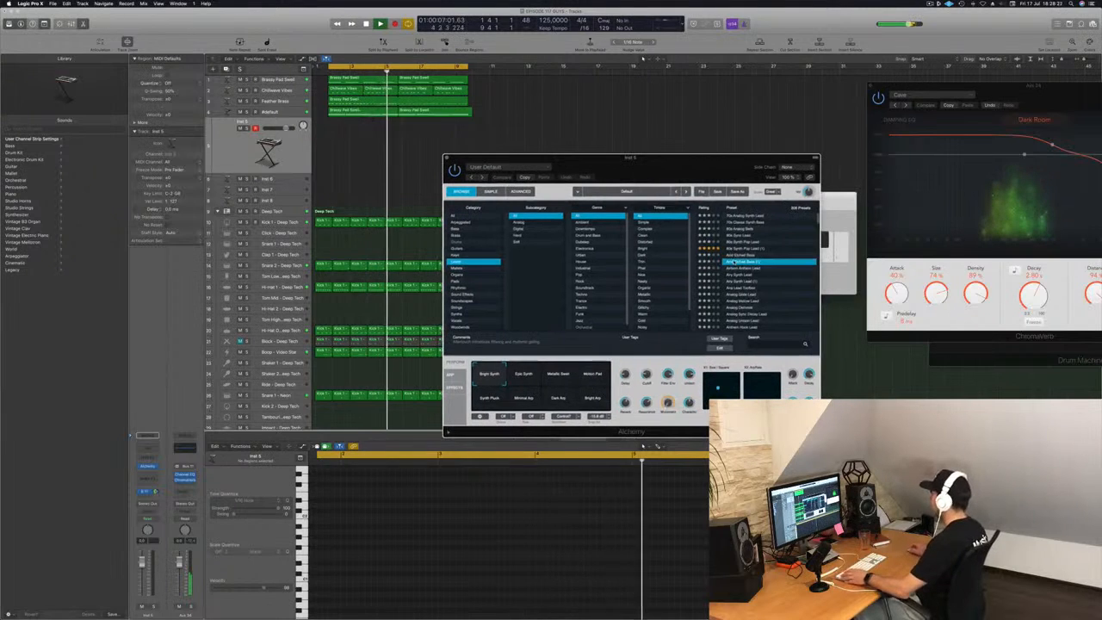
Load the Journey To Pluto lead preset and arrange the Musical Typing and Alchemy windows so they do not overlap.
{"action": "scroll", "coordinate": [771, 298], "scroll_direction": "down", "scroll_amount": 1}
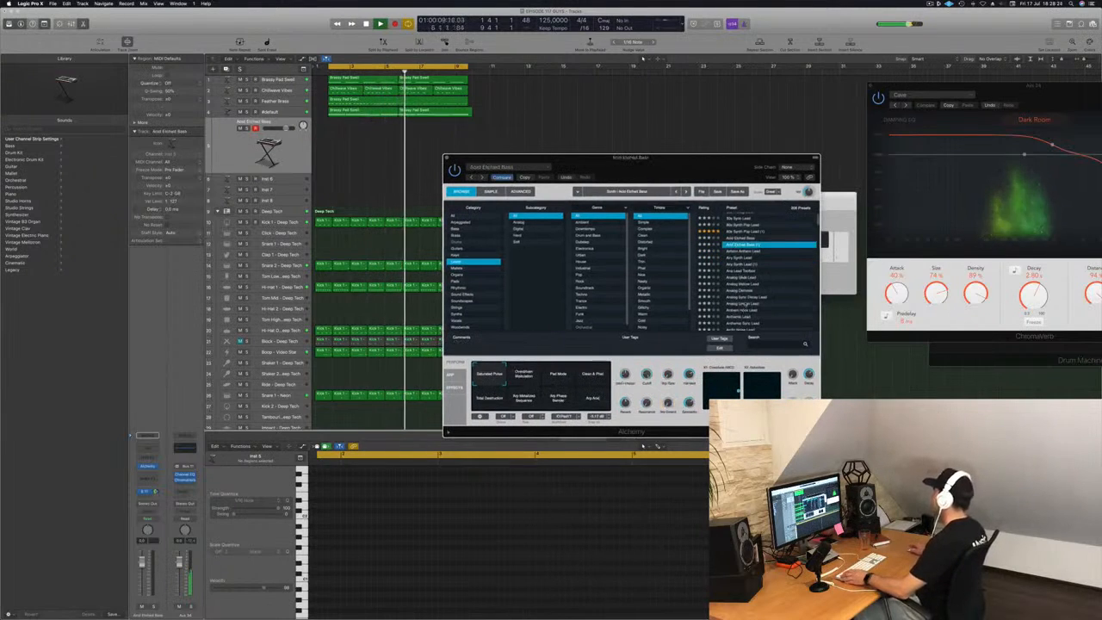
{"action": "scroll", "coordinate": [745, 302], "scroll_direction": "down", "scroll_amount": 5}
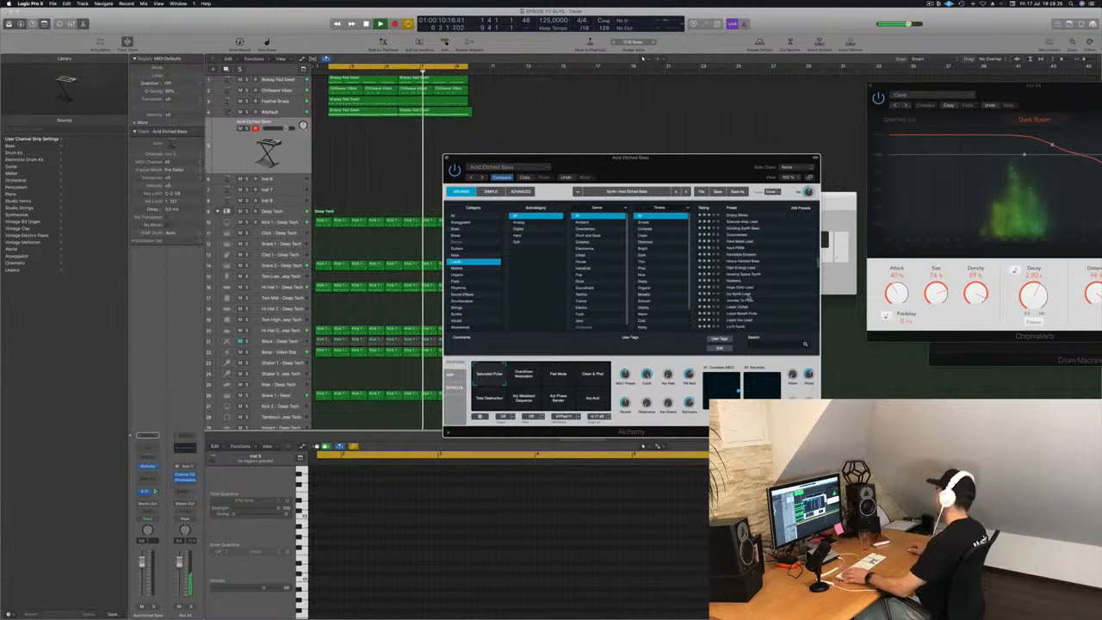
{"action": "left_click", "coordinate": [738, 294]}
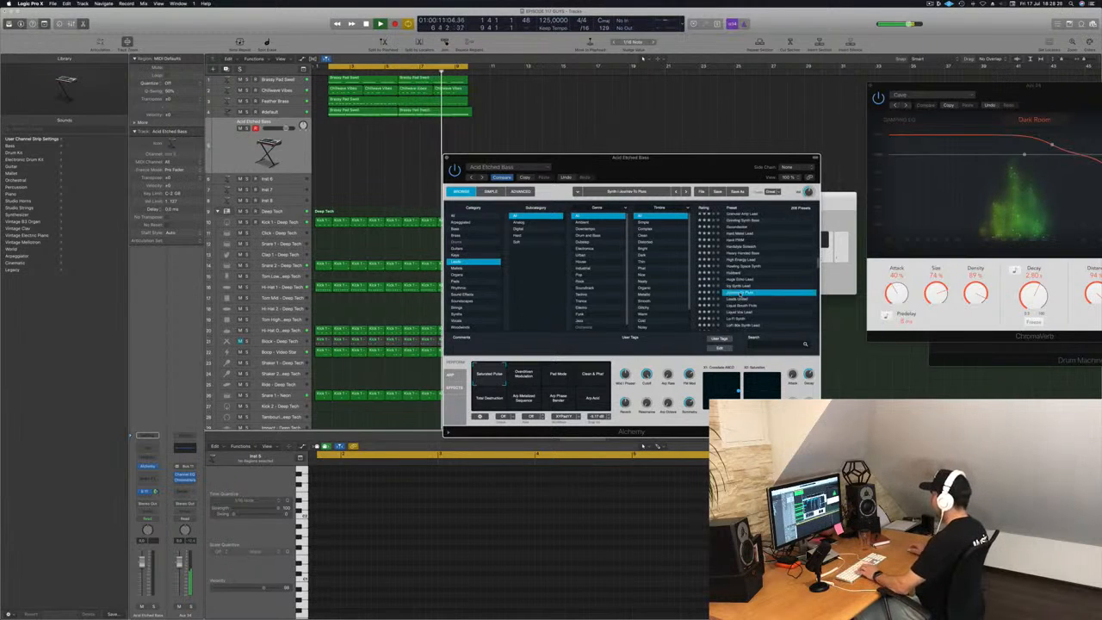
{"action": "left_click_drag", "start_coordinate": [832, 206], "coordinate": [876, 214]}
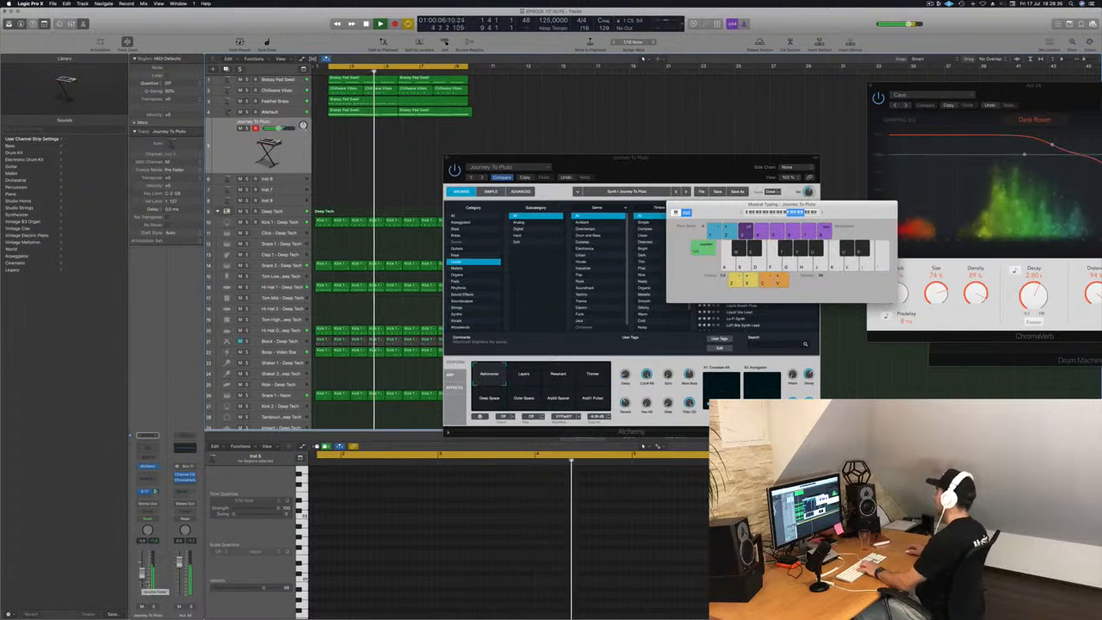
{"action": "left_click_drag", "start_coordinate": [781, 205], "coordinate": [939, 104]}
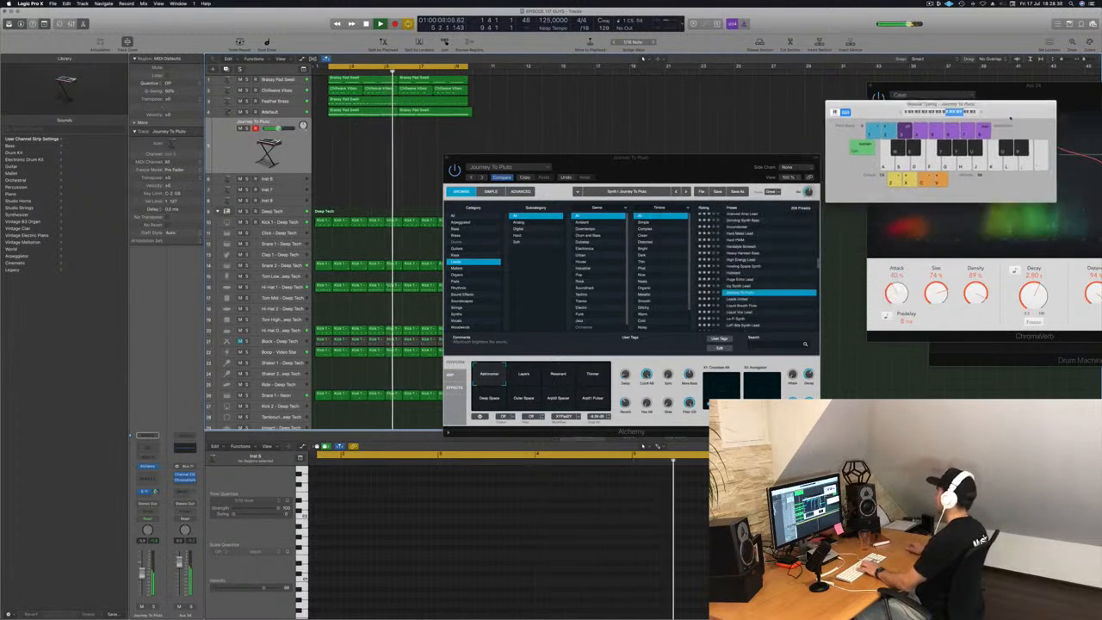
{"action": "left_click_drag", "start_coordinate": [664, 169], "coordinate": [613, 167]}
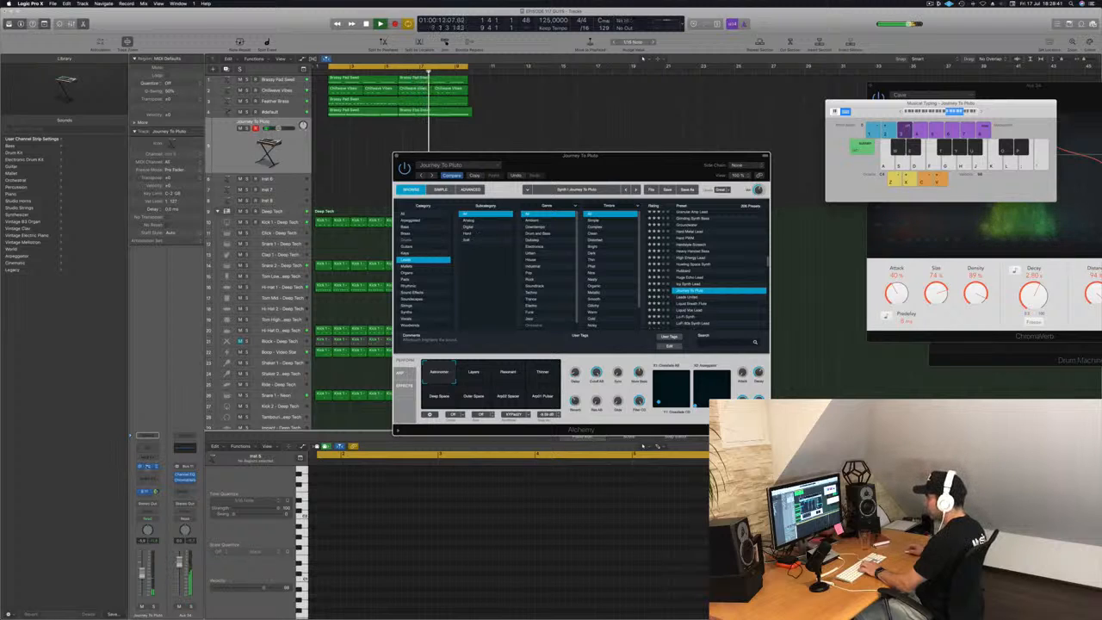
Close and reopen Alchemy, and load the Icy Synth Lead preset.
{"action": "key", "text": "super+w"}
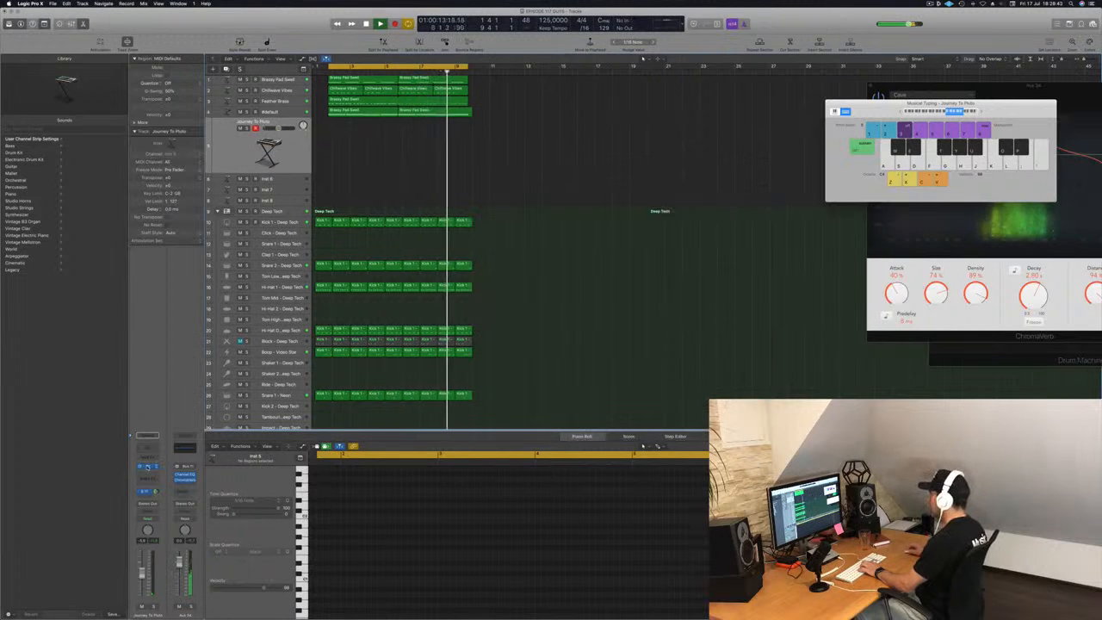
{"action": "left_click", "coordinate": [148, 465]}
{"action": "scroll", "coordinate": [715, 250], "scroll_direction": "up", "scroll_amount": 3}
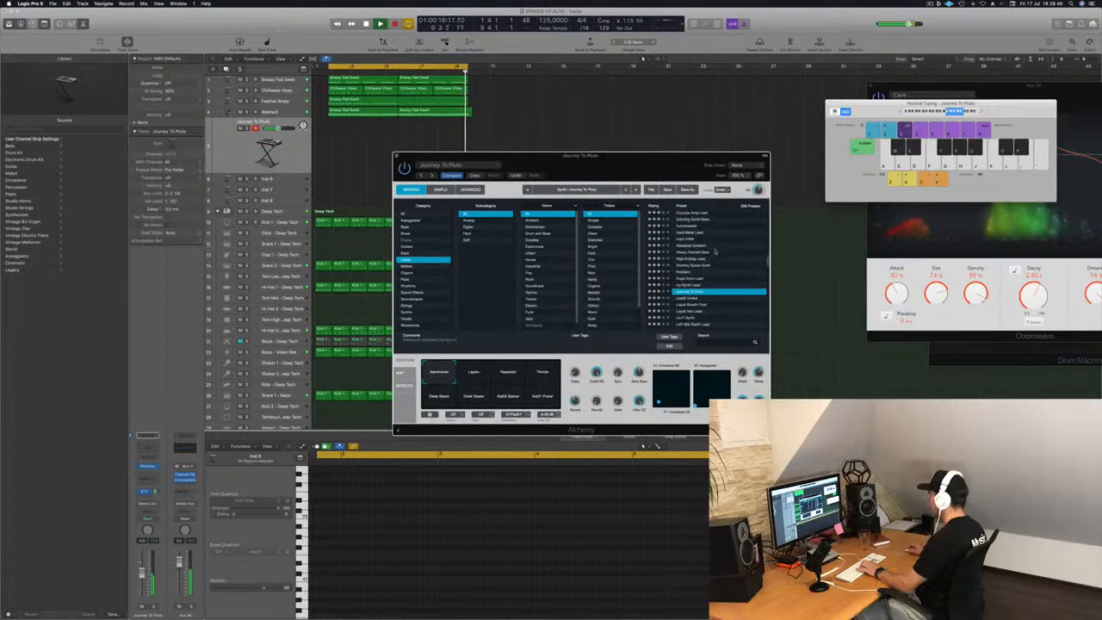
{"action": "key", "text": "Up"}
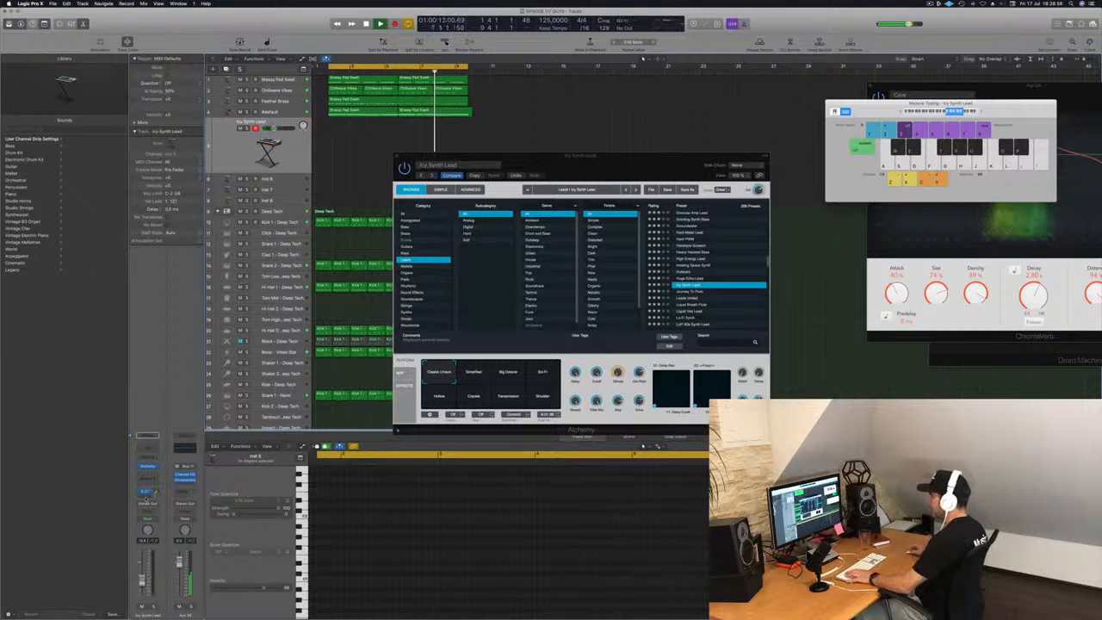
Add a second send to the unused Bus 12 on the lead track and insert a stereo SilverVerb on its aux channel.
{"action": "left_click", "coordinate": [146, 497]}
{"action": "mouse_move", "coordinate": [148, 508]}
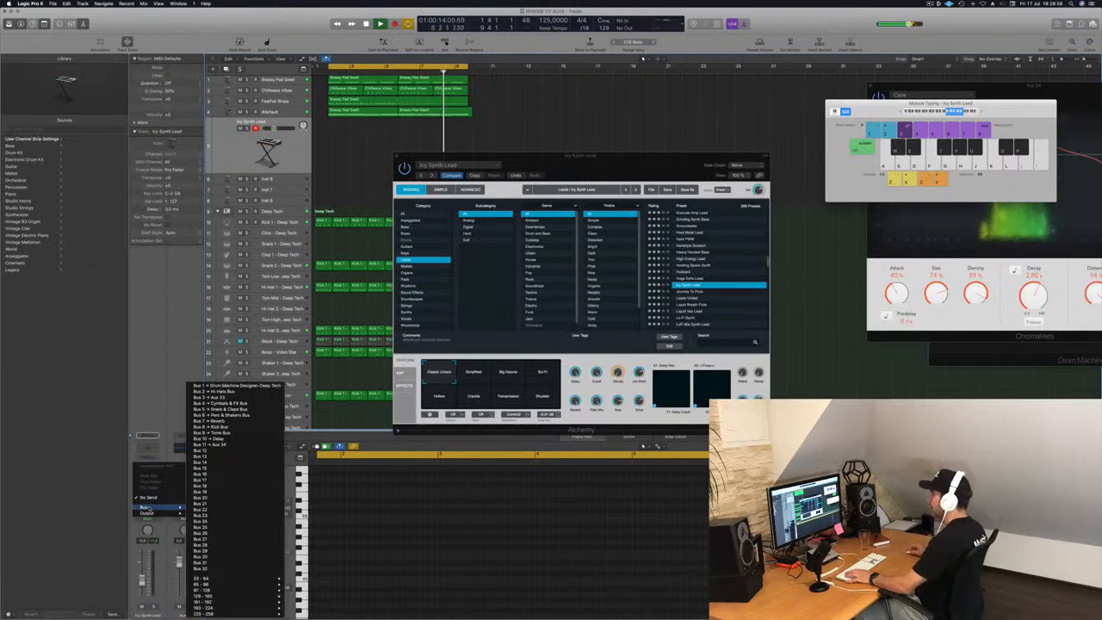
{"action": "left_click", "coordinate": [206, 443]}
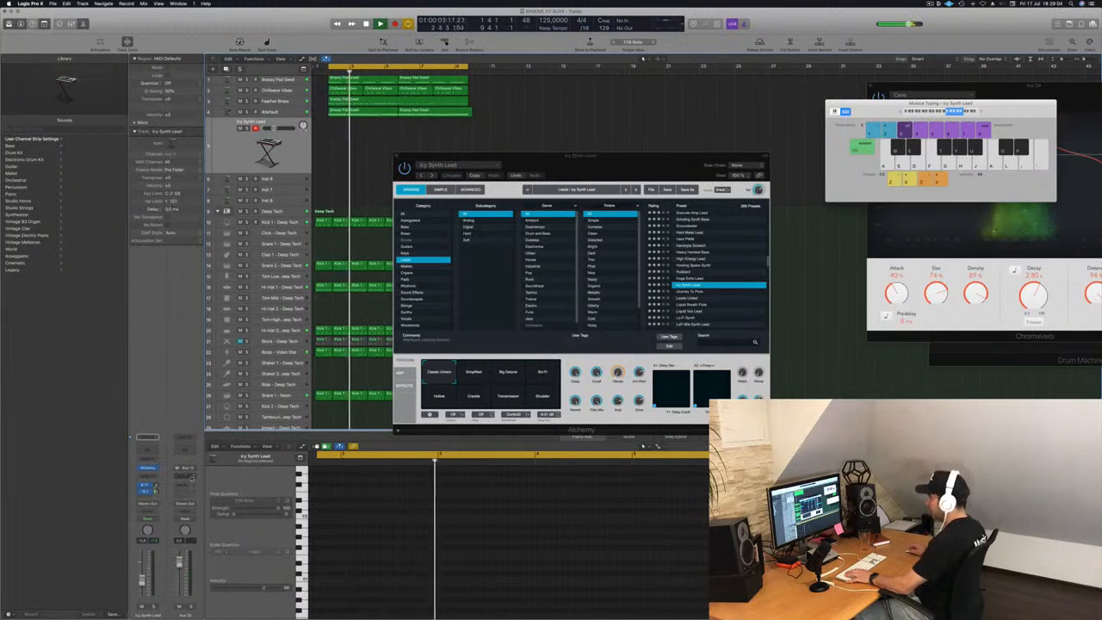
{"action": "left_click", "coordinate": [183, 479]}
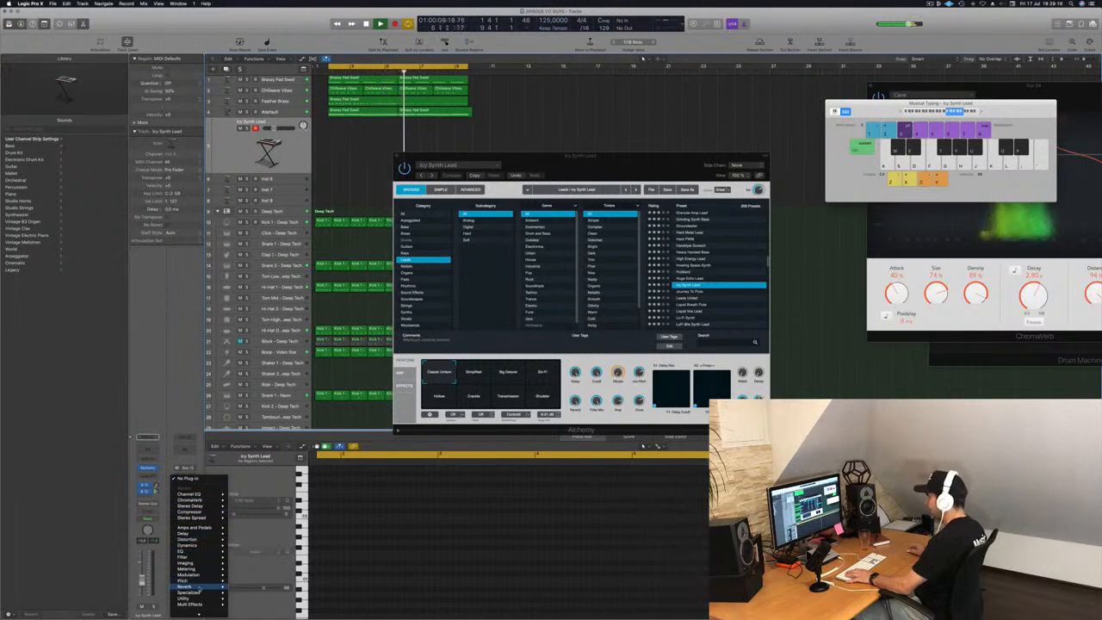
{"action": "mouse_move", "coordinate": [198, 587]}
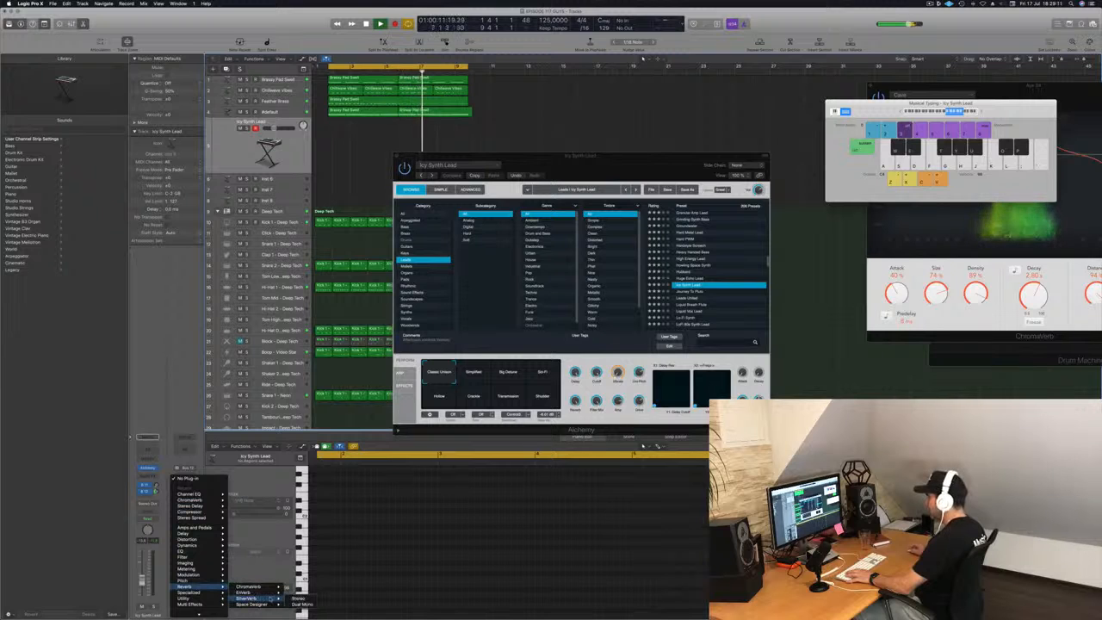
{"action": "left_click", "coordinate": [302, 598]}
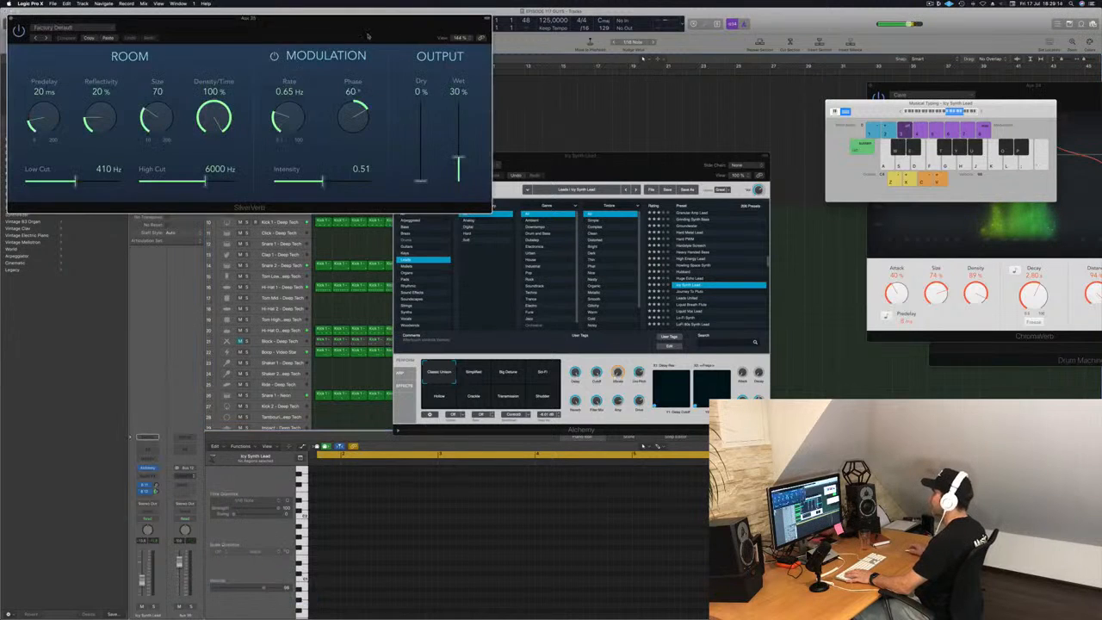
Set SilverVerb from its saved user preset to 92% reflectivity, size 162 and 94% wet, and close its window.
{"action": "left_click", "coordinate": [251, 48]}
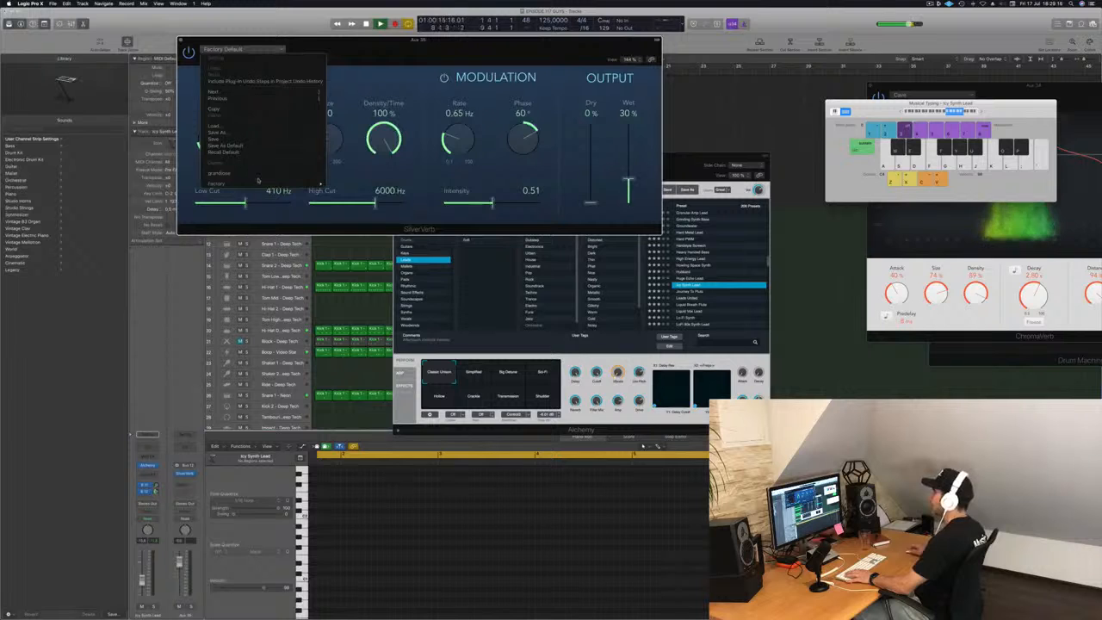
{"action": "left_click", "coordinate": [260, 176]}
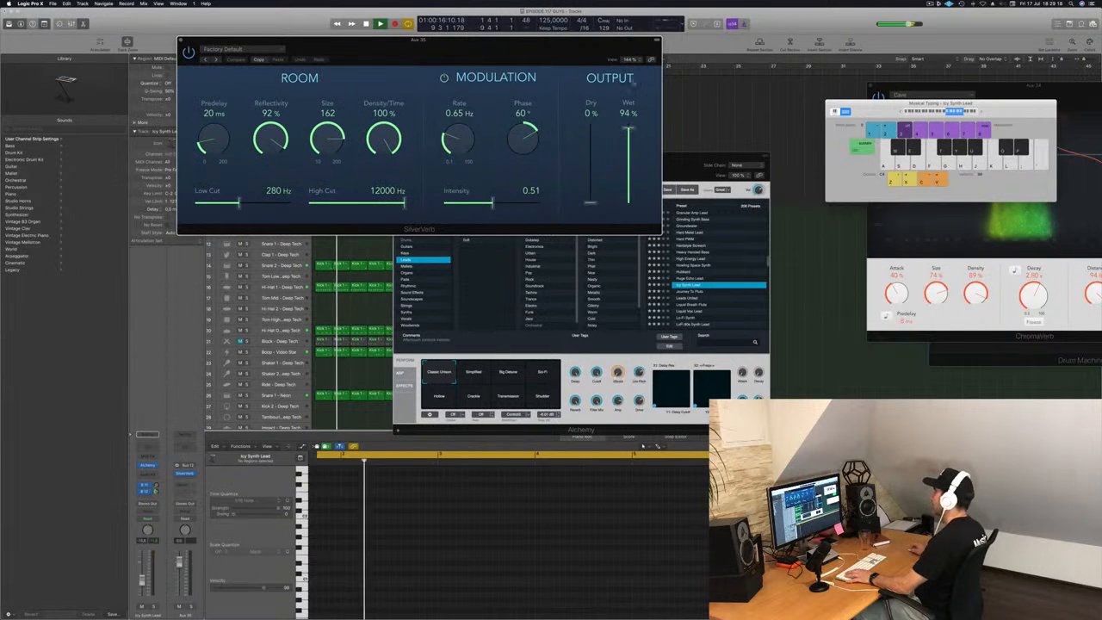
{"action": "left_click", "coordinate": [181, 40]}
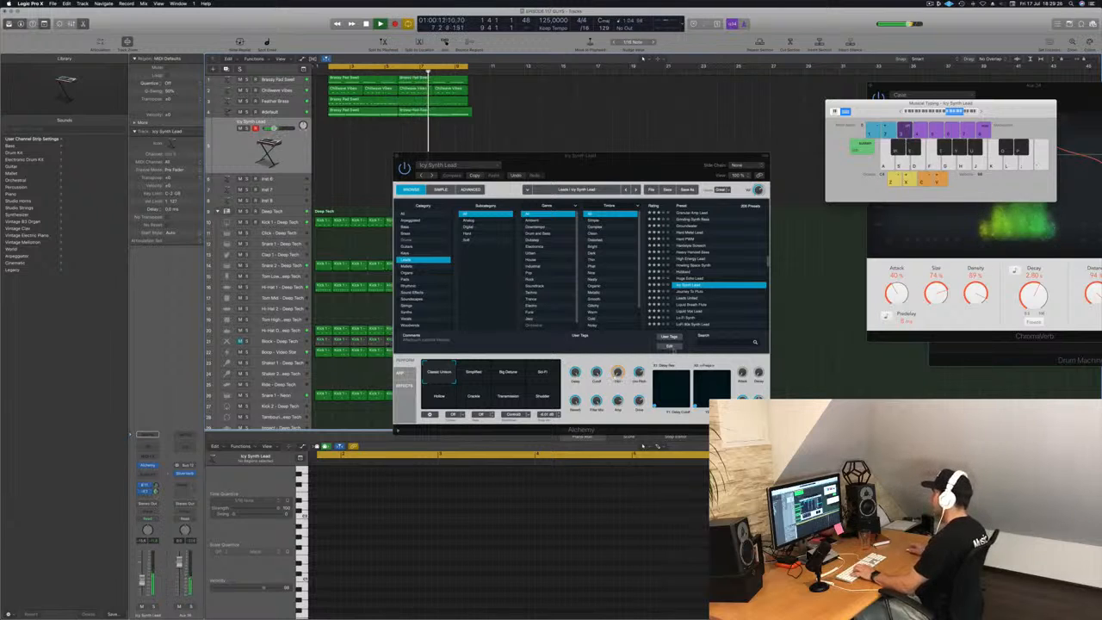
Load Alchemy's Liquid Breath Flute preset with its Pure Flute variation, and raise the track's volume slightly.
{"action": "left_click", "coordinate": [683, 305]}
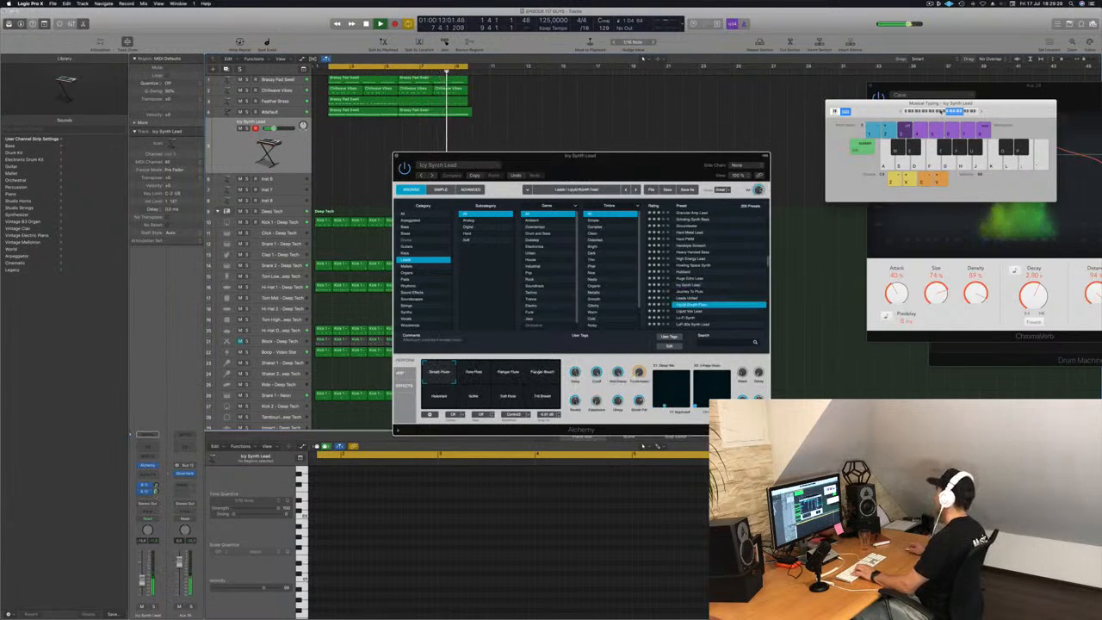
{"action": "left_click_drag", "start_coordinate": [622, 164], "coordinate": [628, 113]}
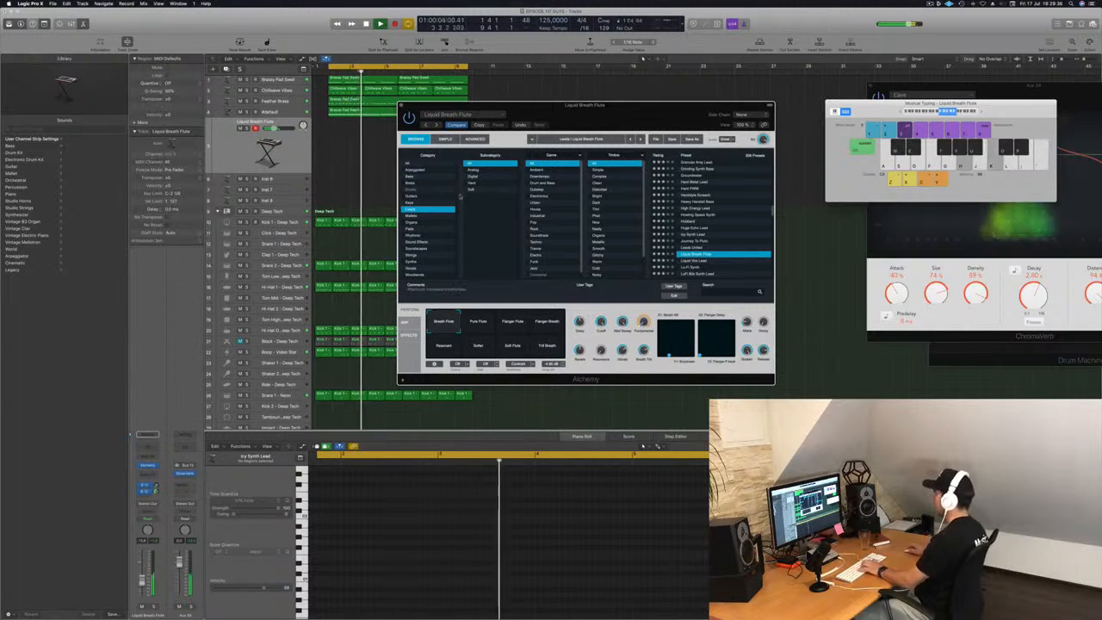
{"action": "left_click", "coordinate": [478, 320]}
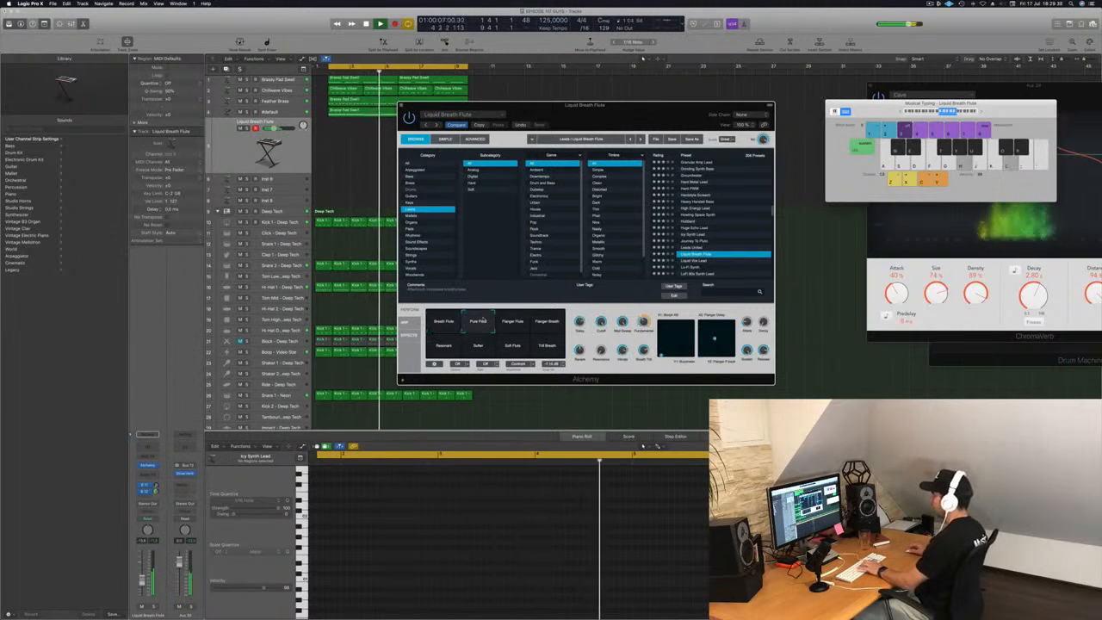
{"action": "left_click_drag", "start_coordinate": [141, 579], "coordinate": [141, 573]}
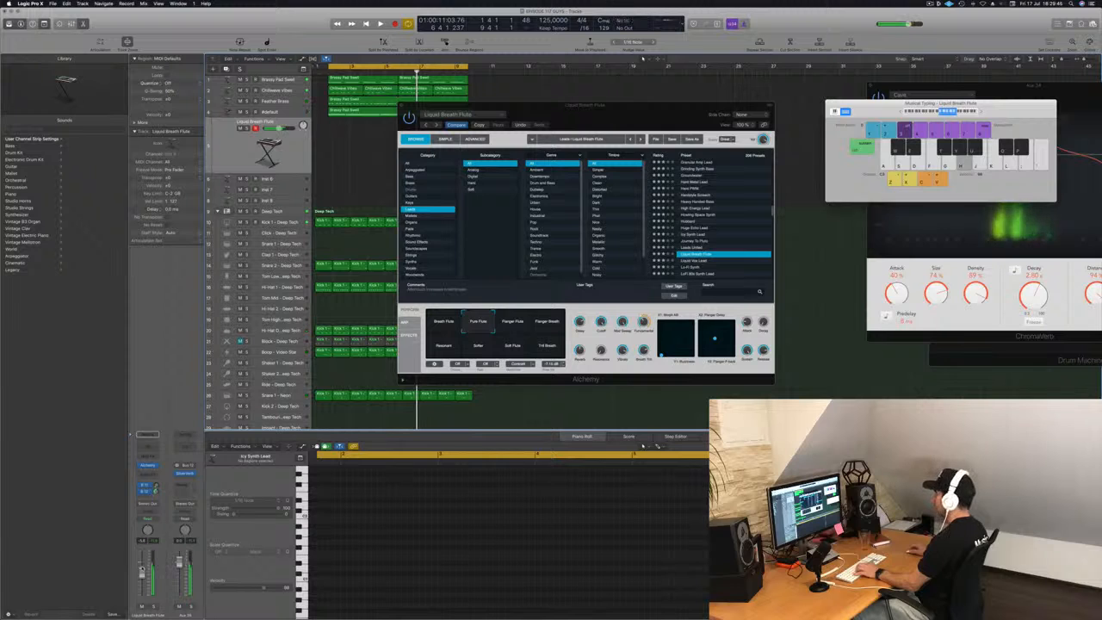
{"action": "key", "text": "space"}
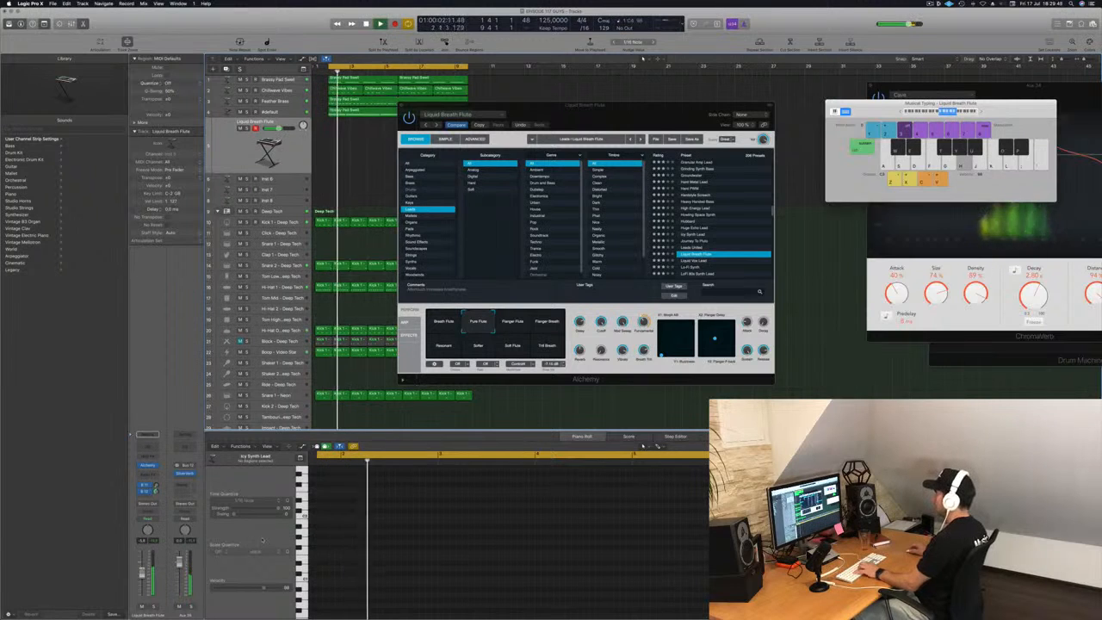
Audition the preset's Flanger Flute, Flanger Breath and Resonant variations, and adjust the second send's level.
{"action": "left_click", "coordinate": [513, 324]}
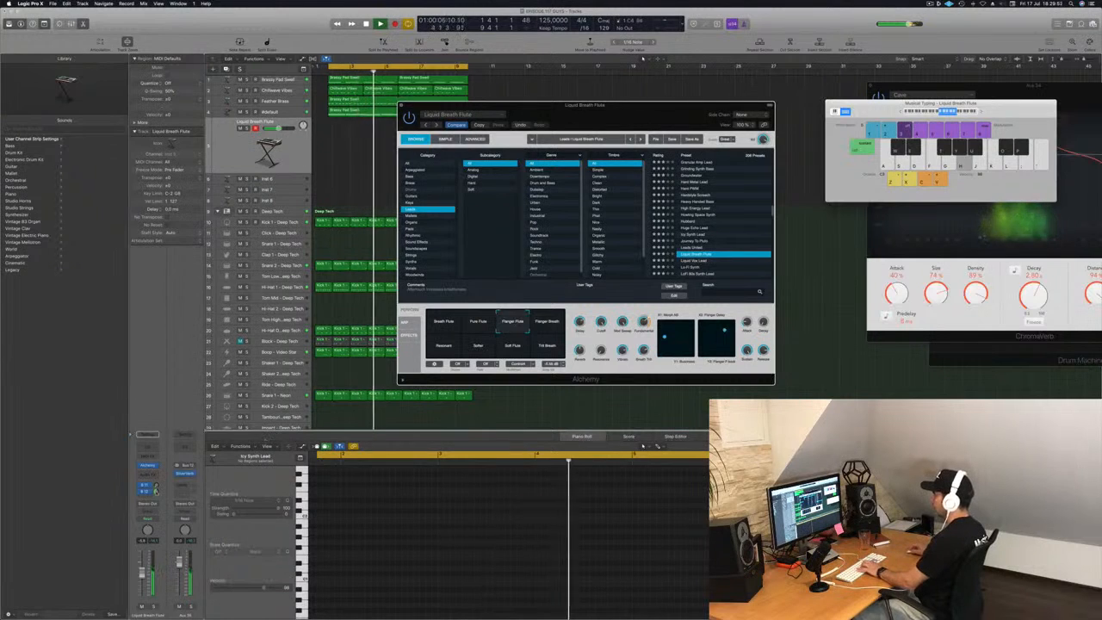
{"action": "left_click_drag", "start_coordinate": [156, 491], "coordinate": [156, 500]}
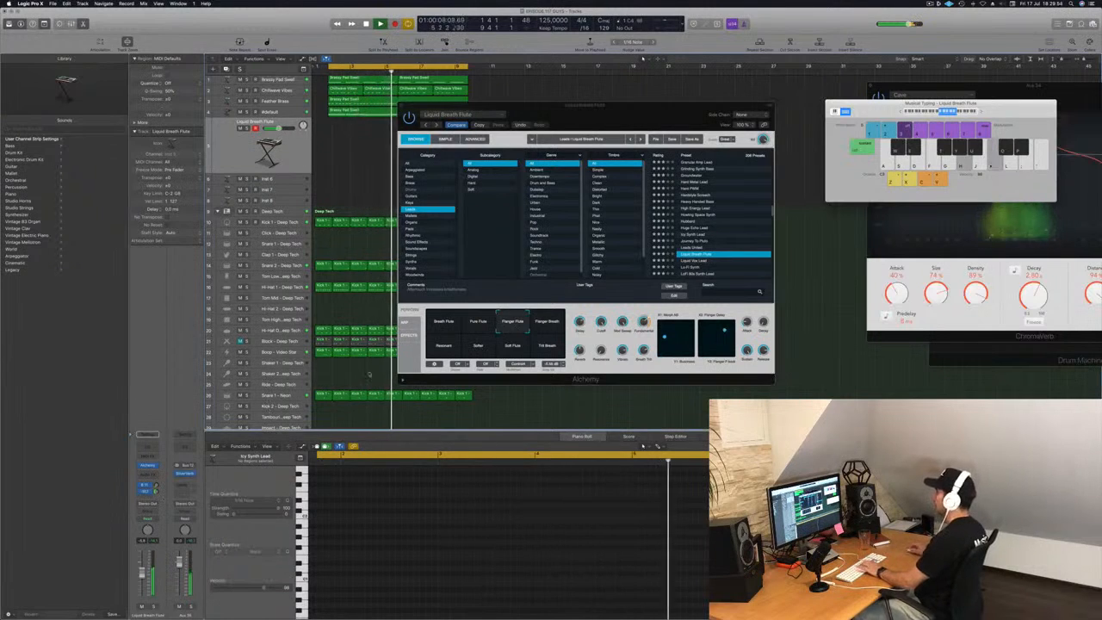
{"action": "left_click", "coordinate": [541, 326]}
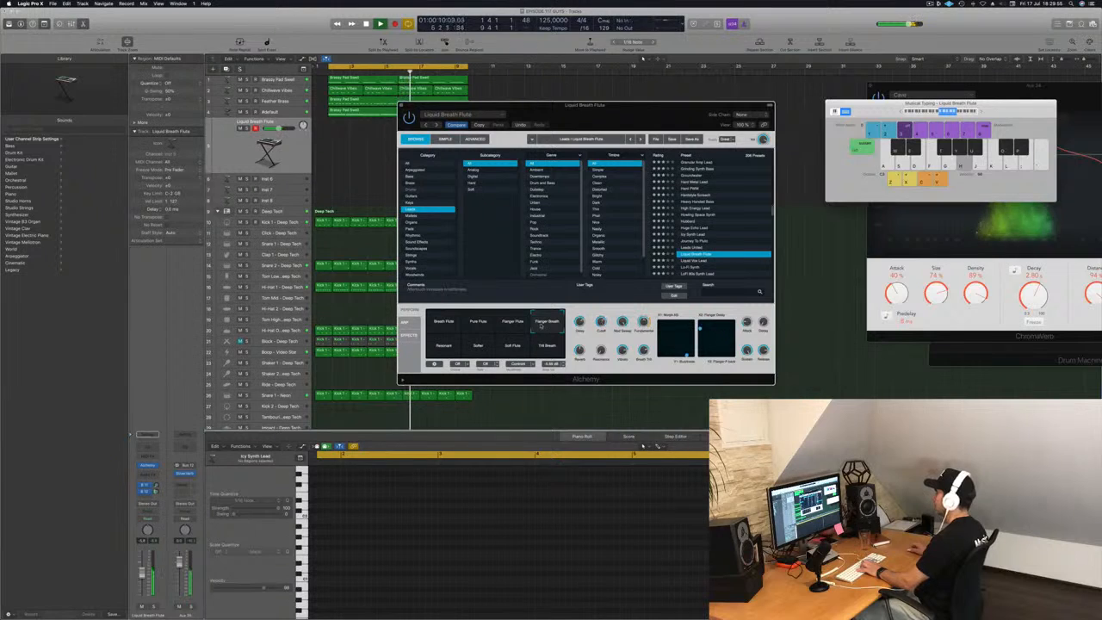
{"action": "left_click", "coordinate": [444, 345]}
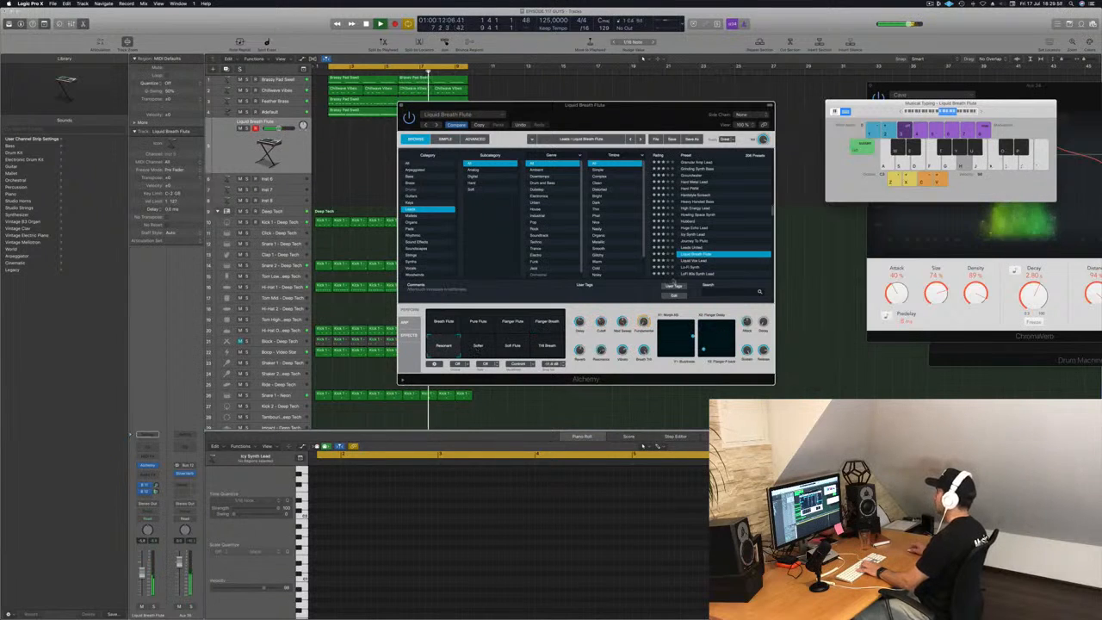
Load the Liquid Vox Lead preset in Alchemy.
{"action": "scroll", "coordinate": [715, 250], "scroll_direction": "down", "scroll_amount": 2}
{"action": "left_click", "coordinate": [699, 247]}
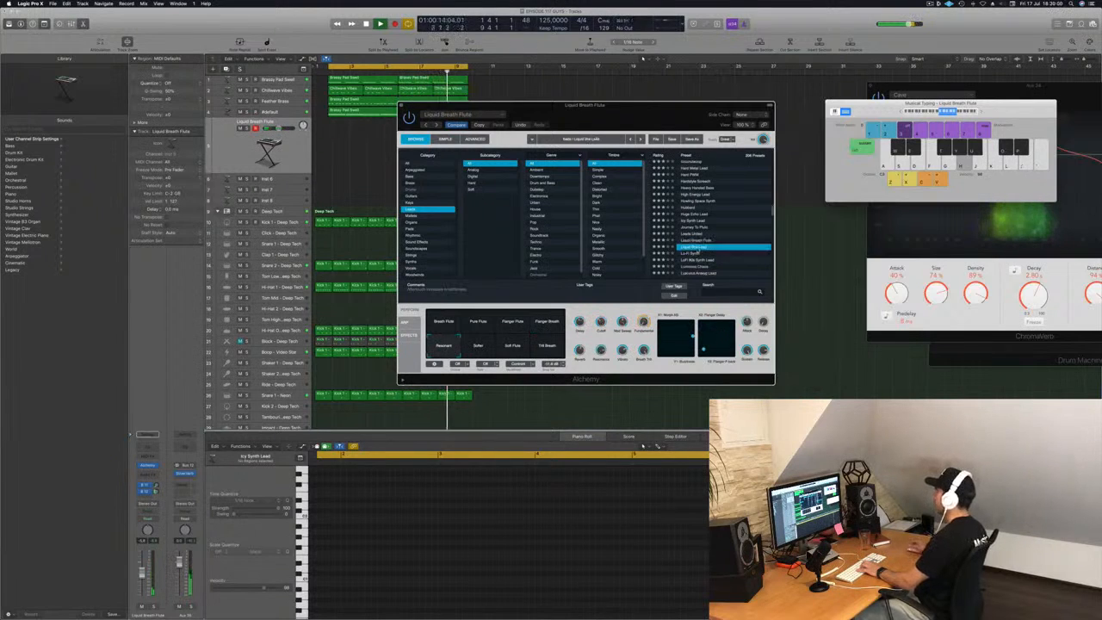
Audition the Lo-Fi Synth preset, and load the LoFi 80s Synth Lead preset in Alchemy.
{"action": "left_click", "coordinate": [692, 253]}
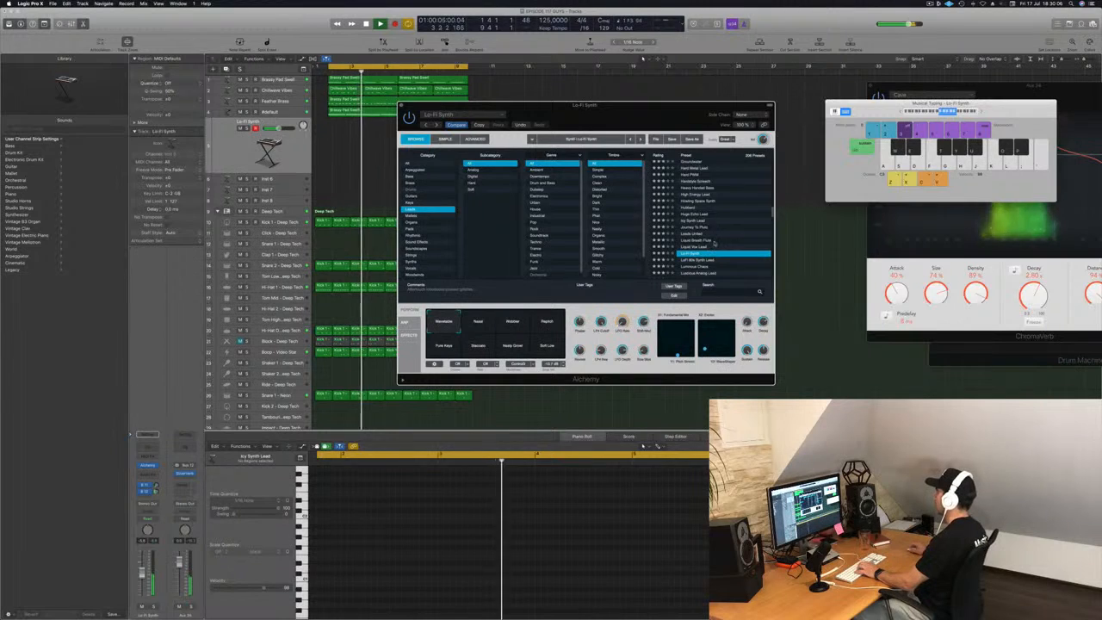
{"action": "scroll", "coordinate": [713, 244], "scroll_direction": "down", "scroll_amount": 2}
{"action": "left_click", "coordinate": [696, 217]}
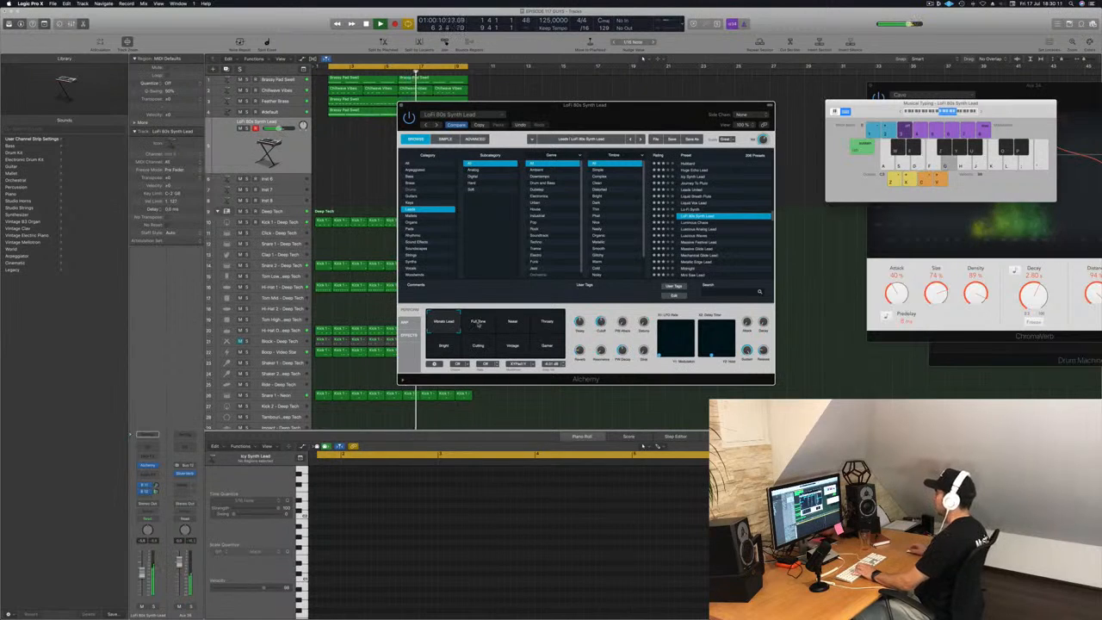
Audition the LoFi 80s Synth Lead's performance variations, including Full Tone, Nasal and Bright, and lower the track's volume slightly.
{"action": "left_click", "coordinate": [479, 323]}
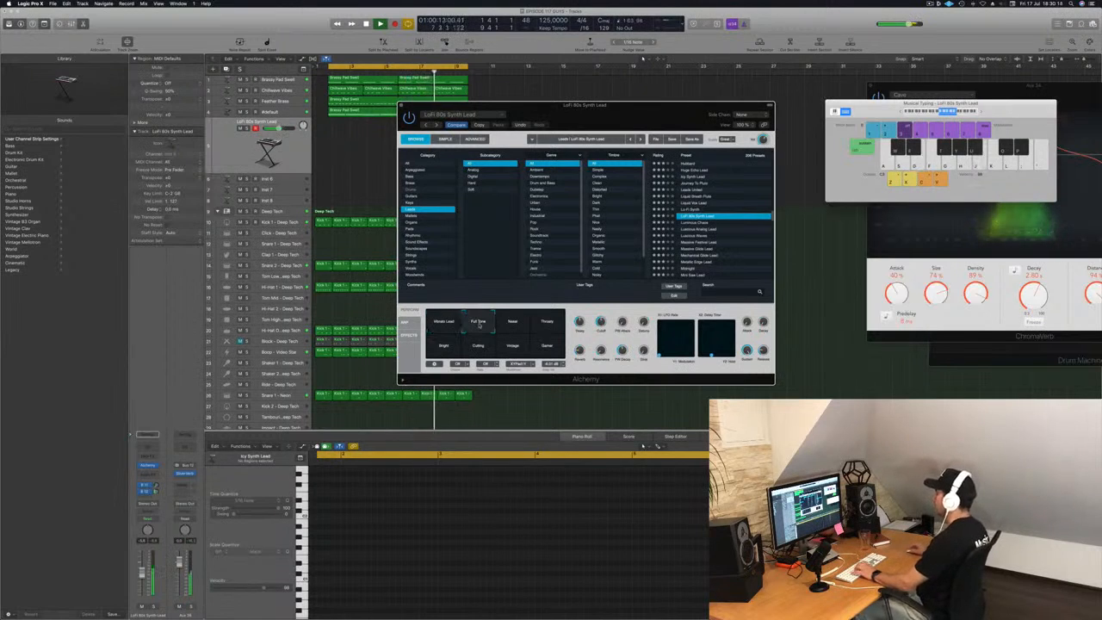
{"action": "left_click", "coordinate": [513, 323]}
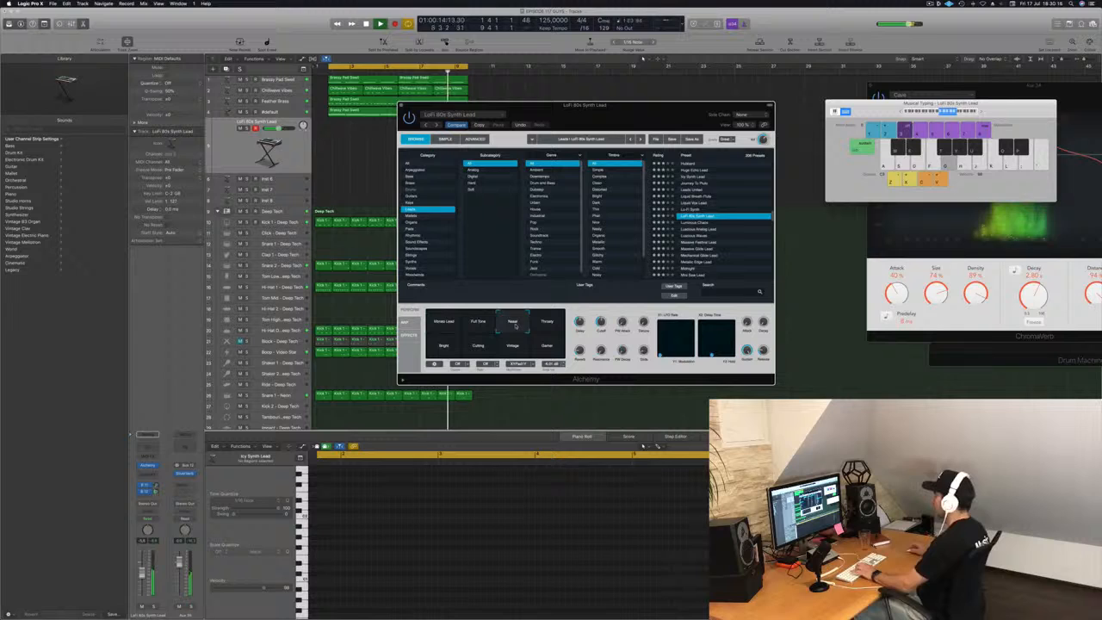
{"action": "left_click", "coordinate": [549, 324]}
{"action": "left_click", "coordinate": [443, 344]}
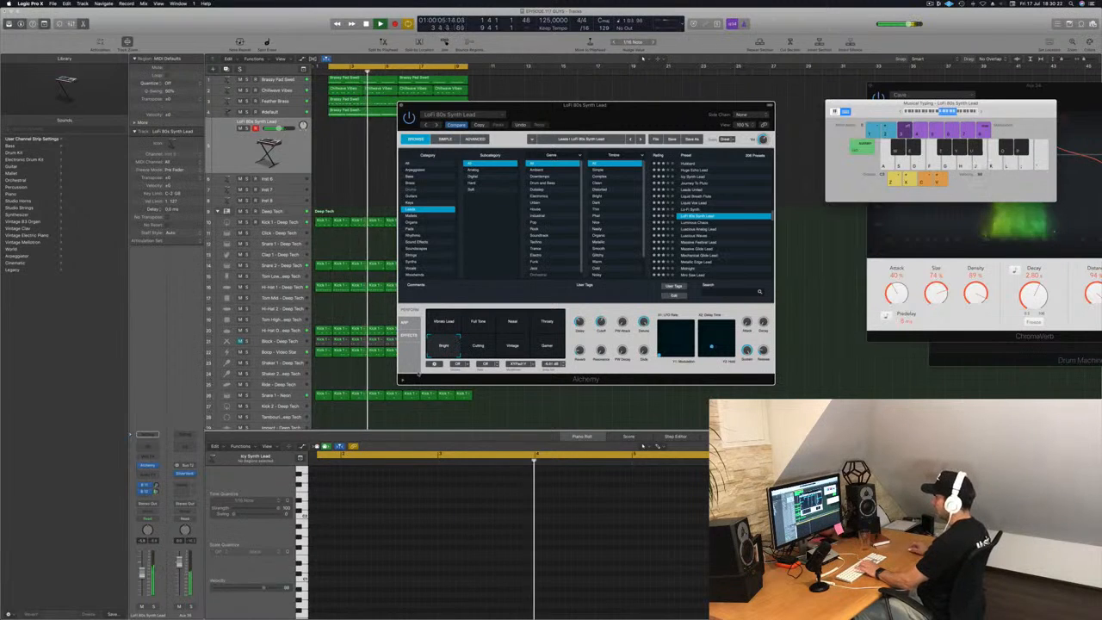
{"action": "left_click_drag", "start_coordinate": [142, 573], "coordinate": [142, 578]}
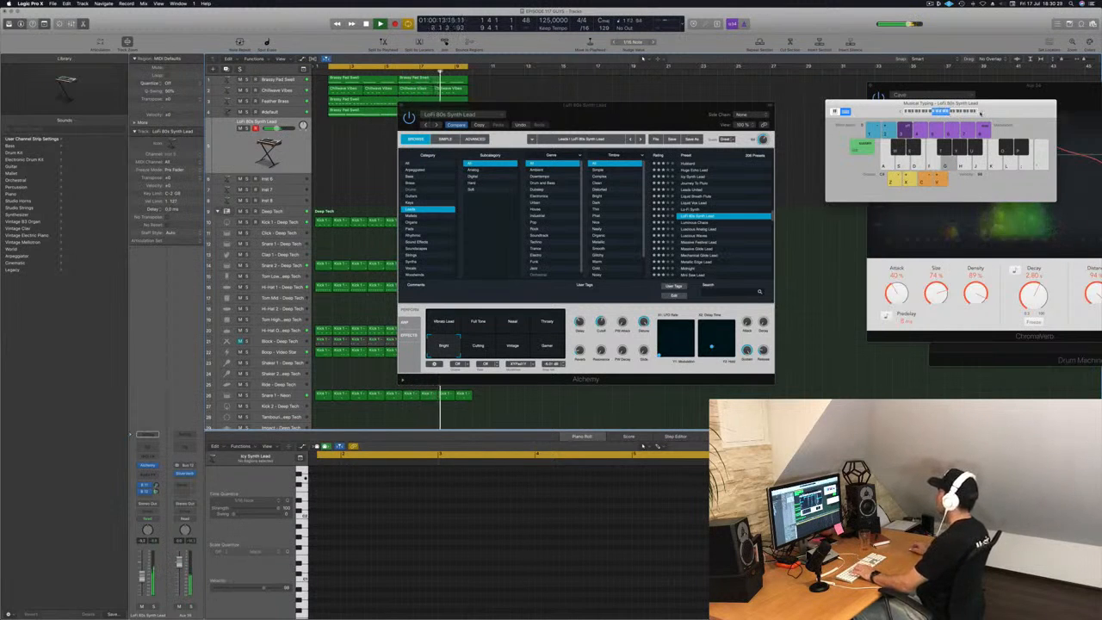
{"action": "left_click", "coordinate": [445, 326]}
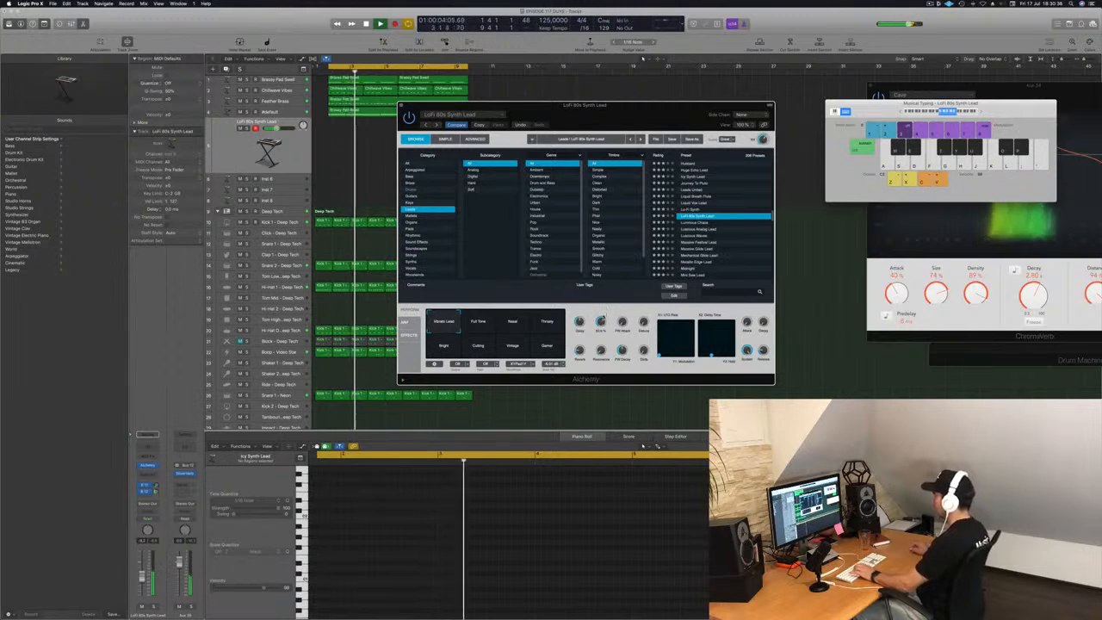
{"action": "left_click", "coordinate": [488, 325]}
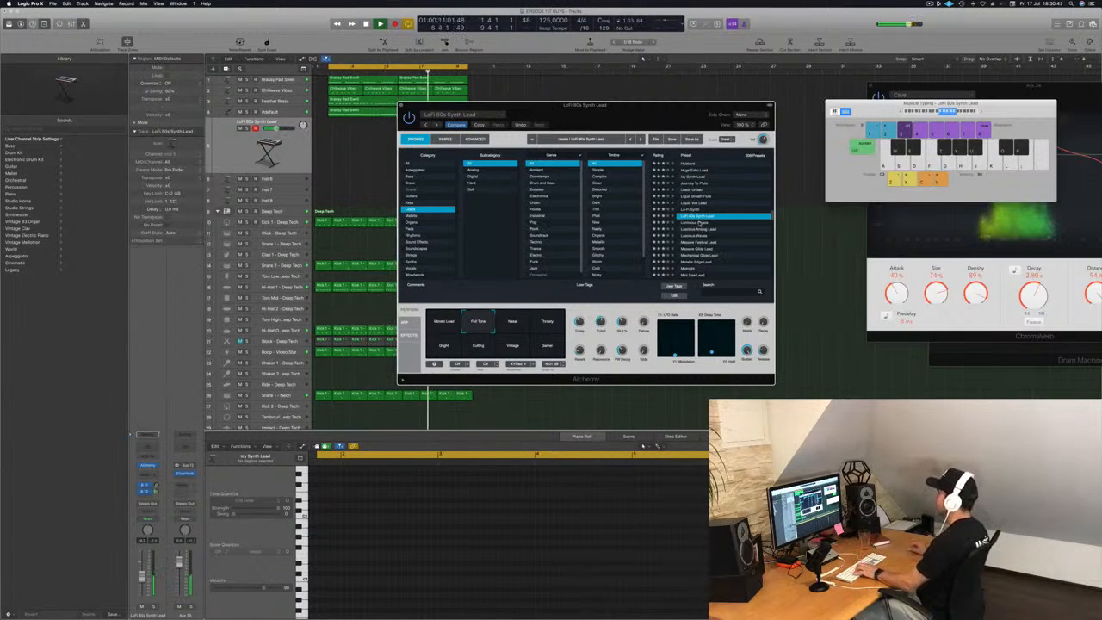
Audition the Luminous Chaos and Luminous Analog Lead presets, and load Massive Glide Lead.
{"action": "left_click", "coordinate": [699, 222]}
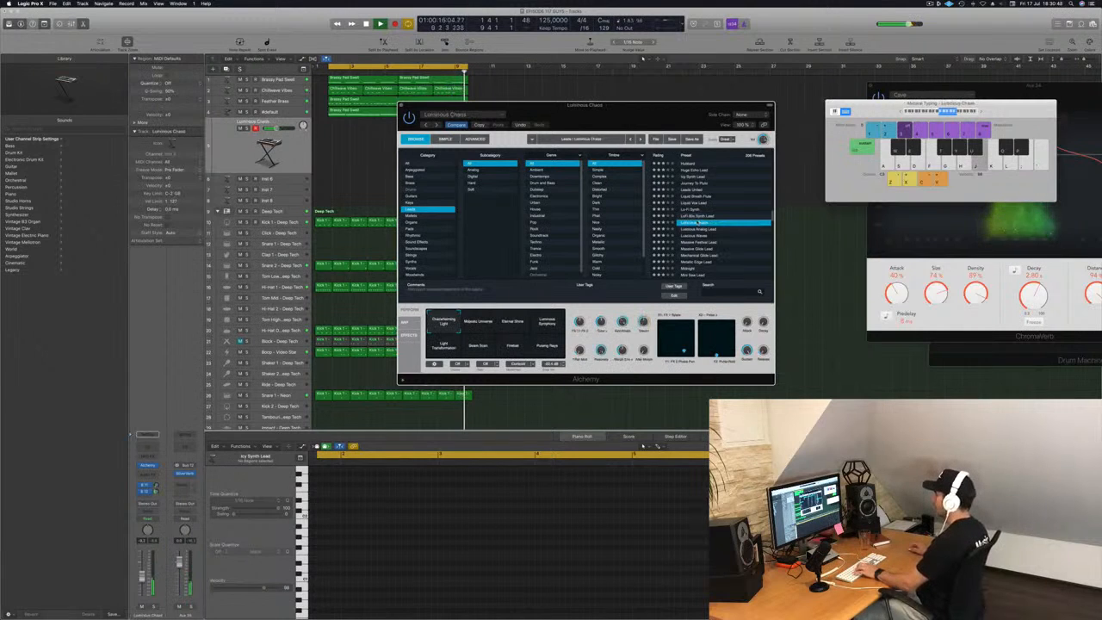
{"action": "left_click", "coordinate": [704, 229]}
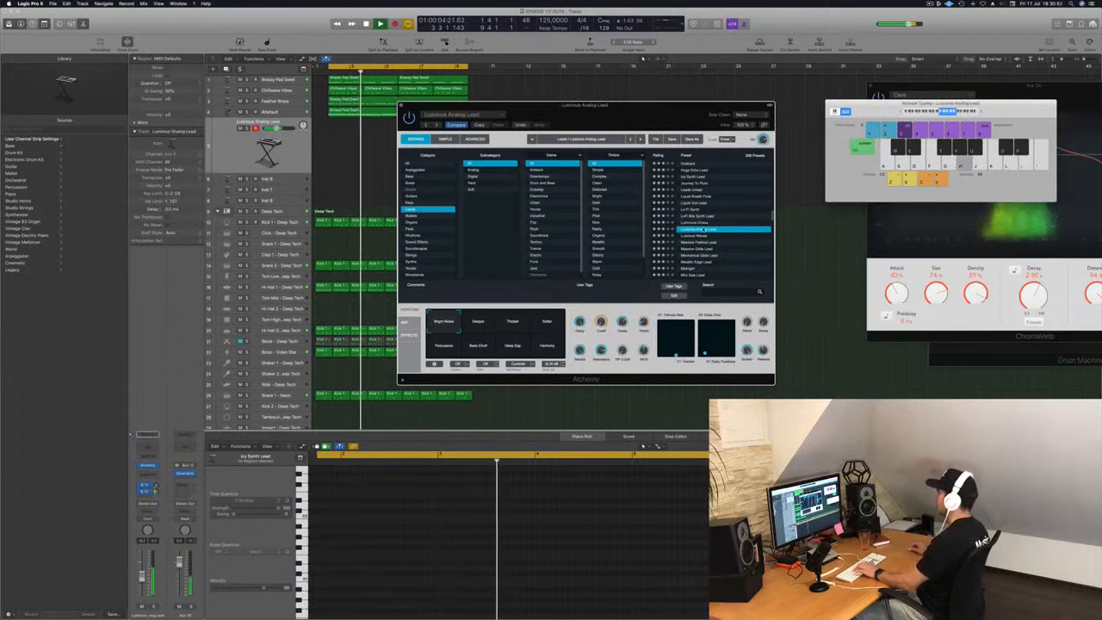
{"action": "left_click", "coordinate": [702, 249]}
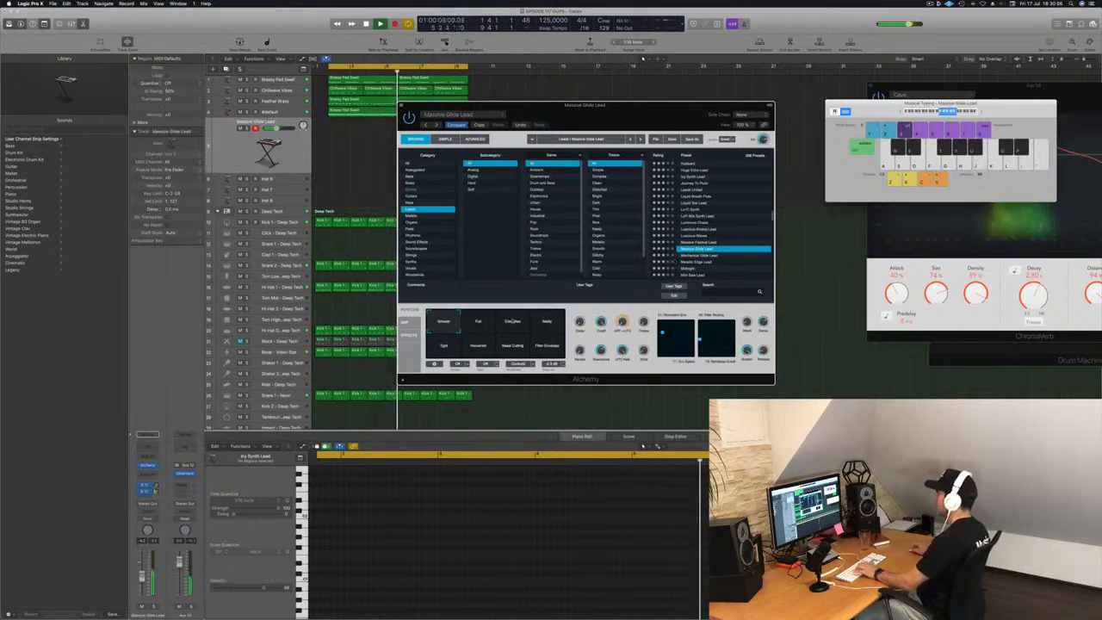
Audition Massive Glide Lead's Full, Electrified, Nasty, Tight and Nasal Cutting variations, and raise the track's second send level.
{"action": "left_click", "coordinate": [478, 325]}
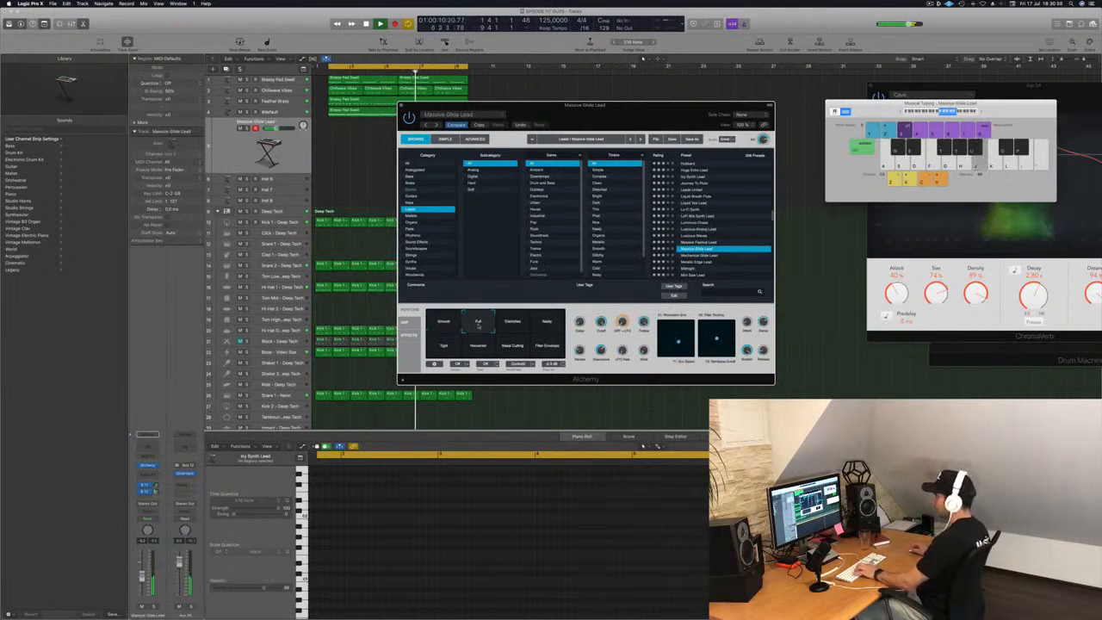
{"action": "left_click", "coordinate": [512, 325]}
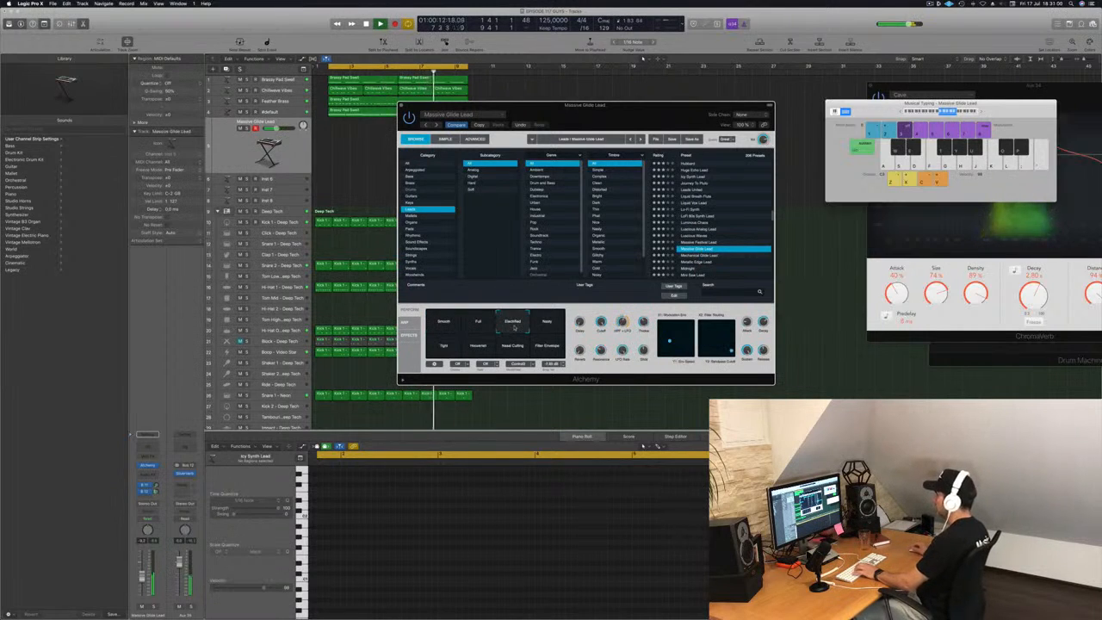
{"action": "left_click", "coordinate": [549, 323]}
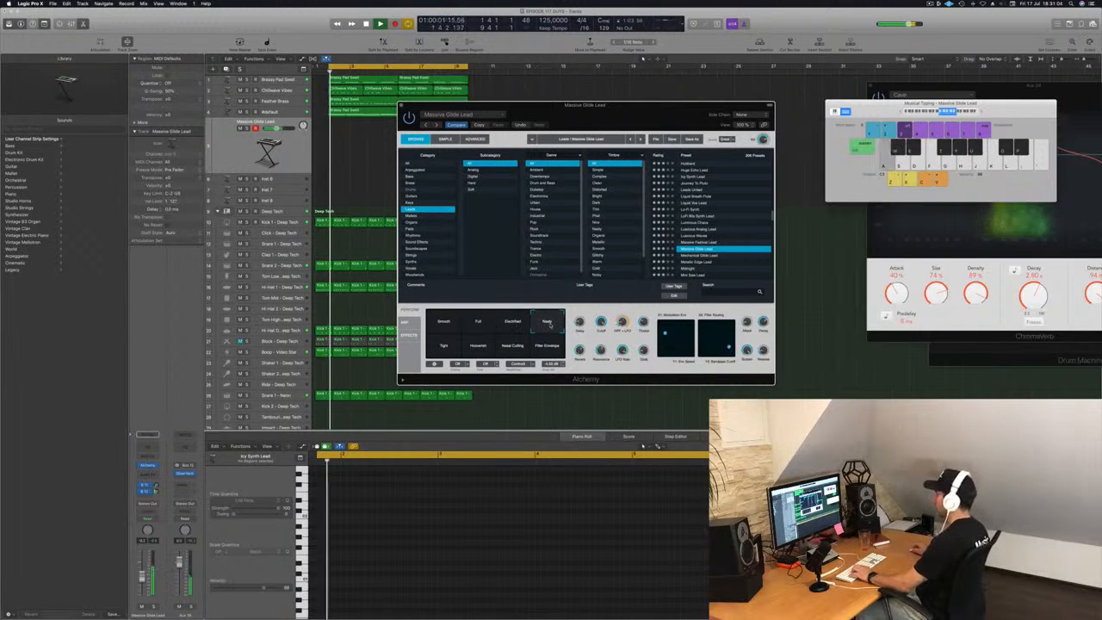
{"action": "left_click", "coordinate": [444, 346]}
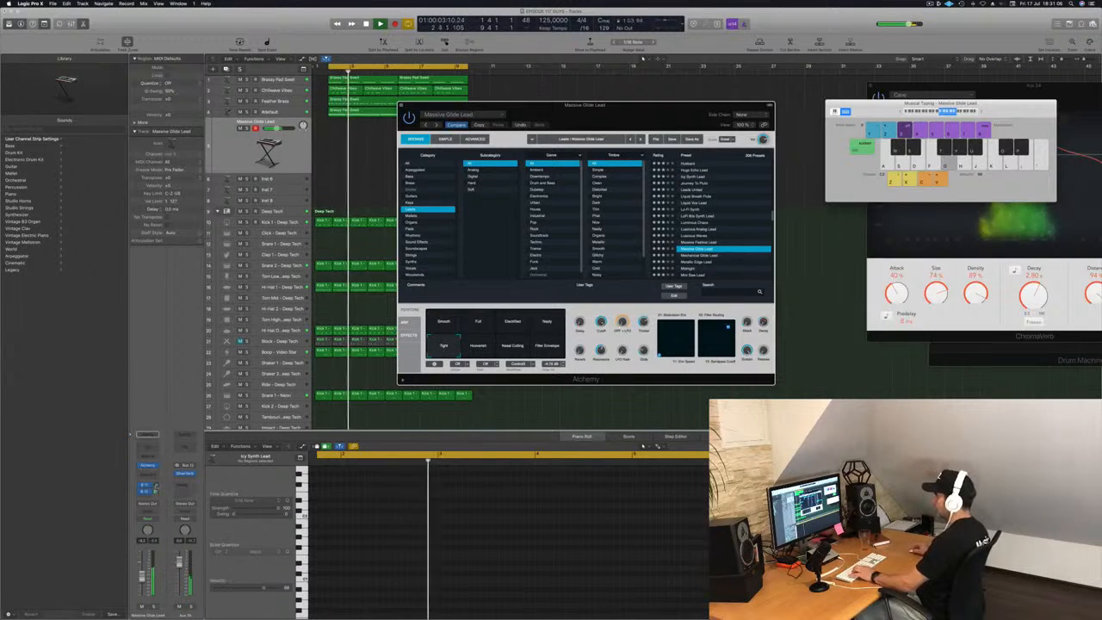
{"action": "left_click_drag", "start_coordinate": [156, 491], "coordinate": [162, 482]}
{"action": "key", "text": "d"}
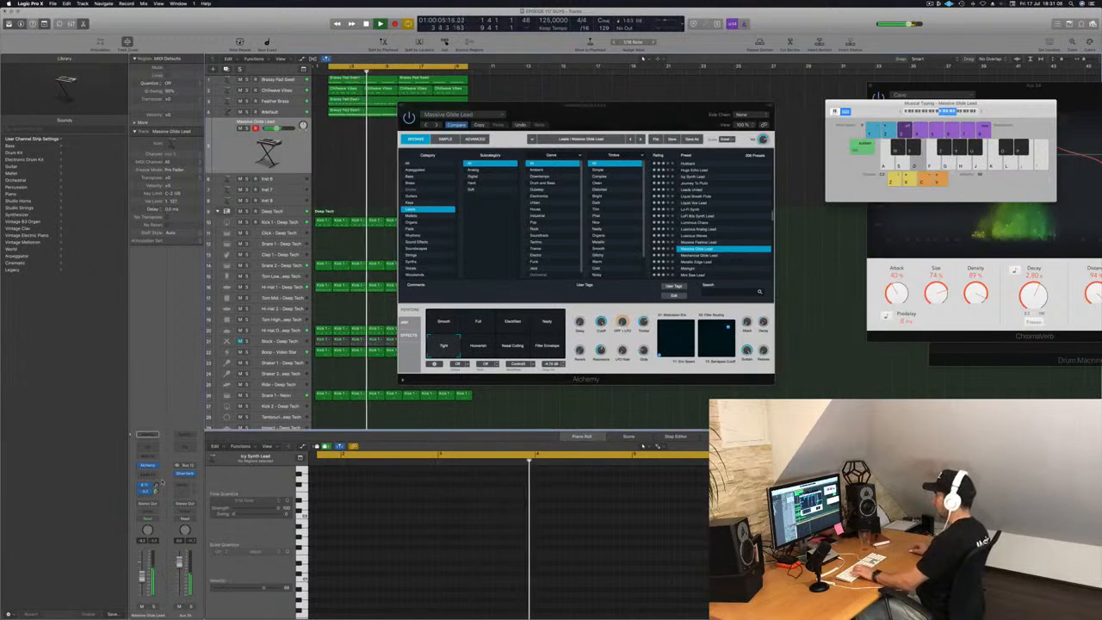
{"action": "left_click", "coordinate": [514, 345]}
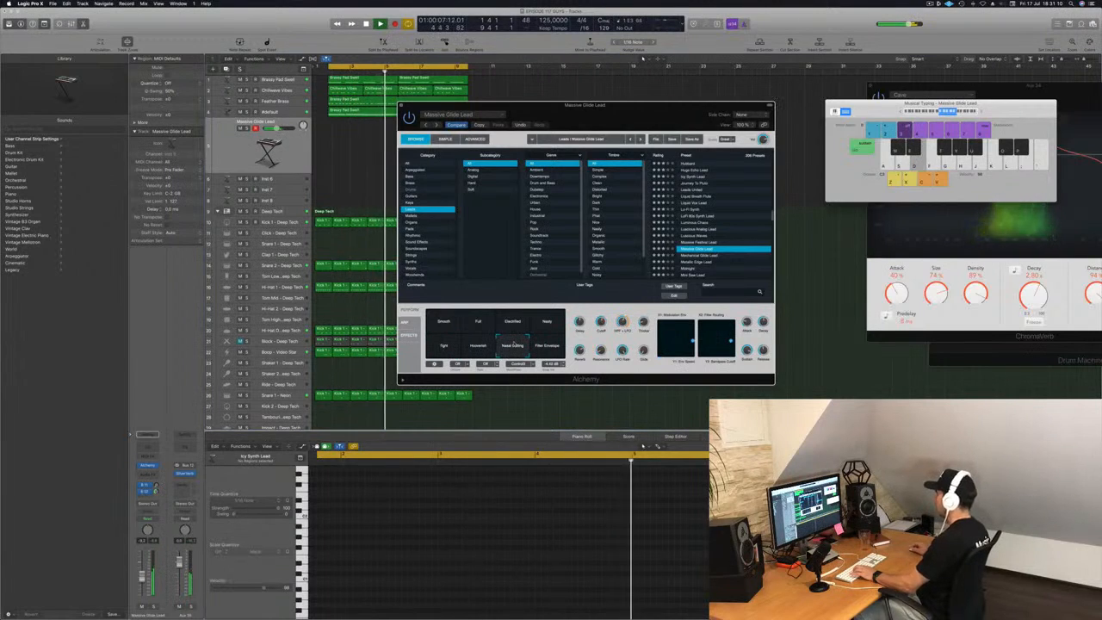
Choose the Smooth variation of Massive Glide Lead and record a lead melody over the looped section.
{"action": "left_click", "coordinate": [443, 323]}
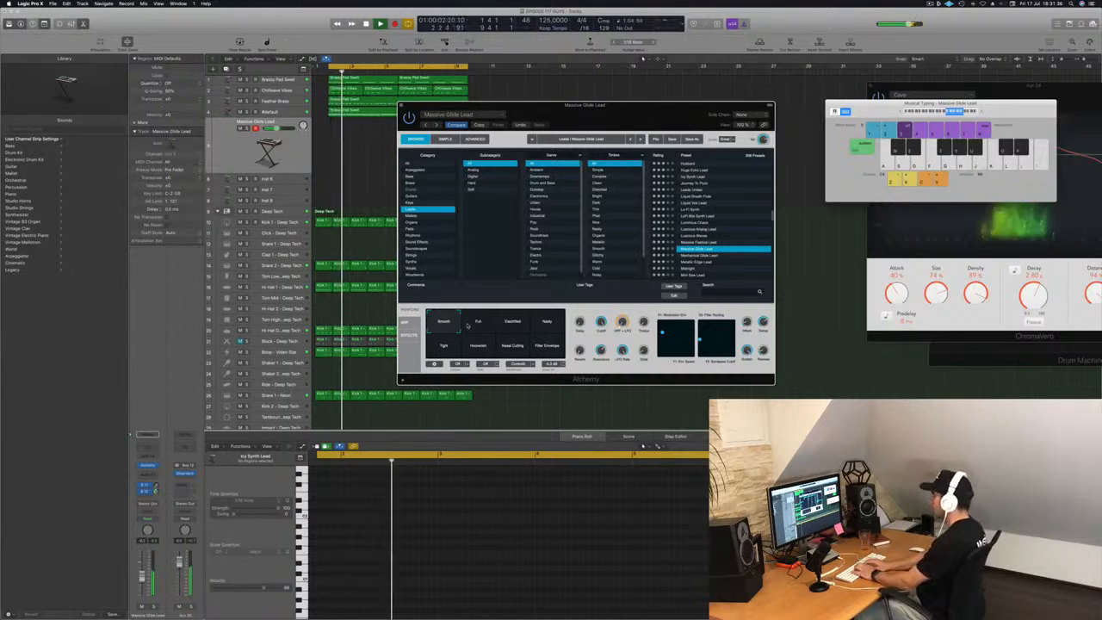
{"action": "key", "text": "l"}
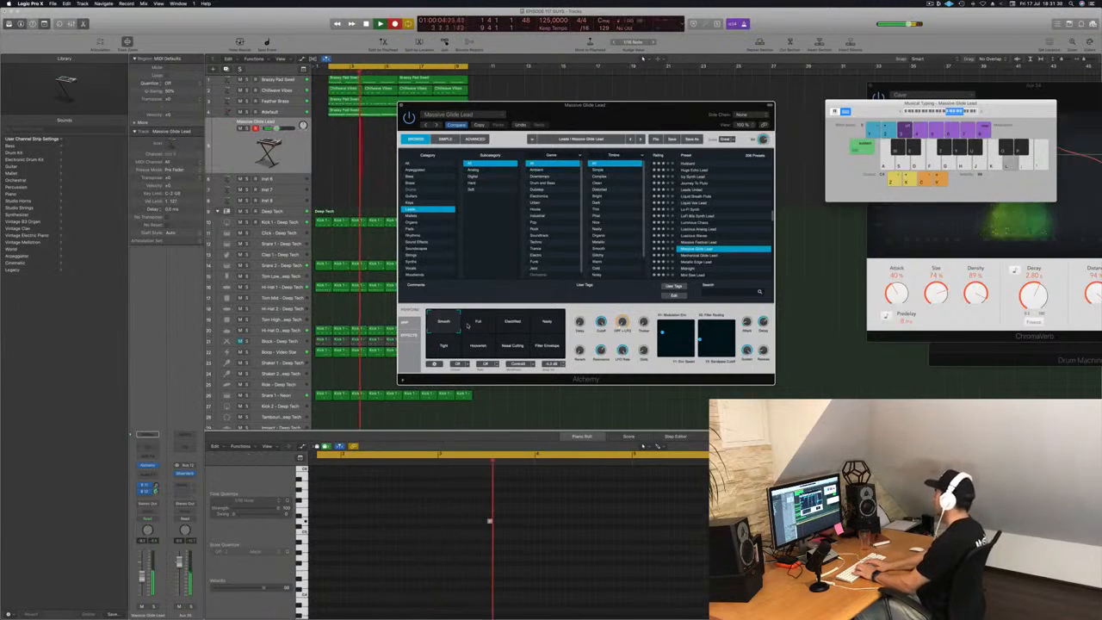
{"action": "key", "text": "k"}
{"action": "key", "text": "k"}
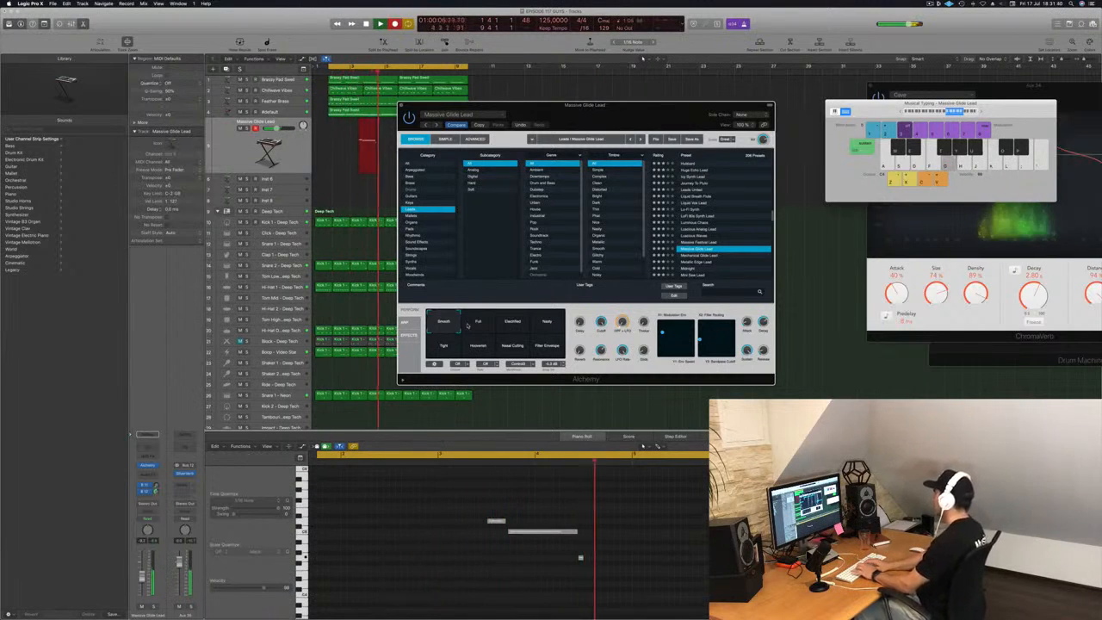
{"action": "key", "text": "g"}
{"action": "key", "text": "h"}
{"action": "key", "text": "l"}
{"action": "key", "text": "k"}
{"action": "key", "text": "j"}
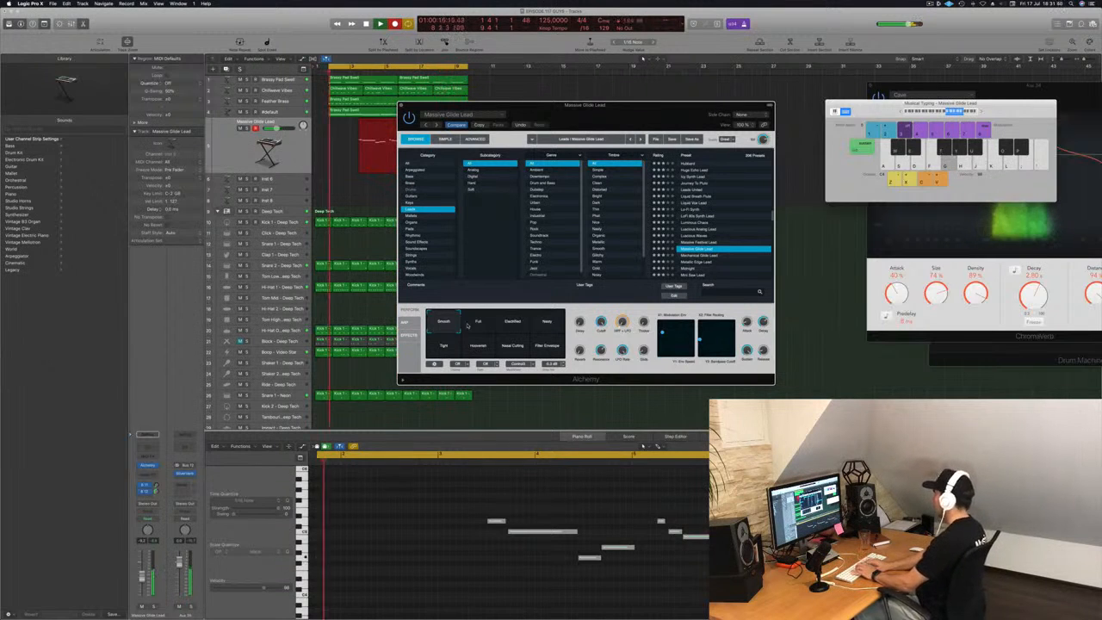
{"action": "key", "text": "l"}
{"action": "key", "text": "g"}
{"action": "key", "text": "k"}
{"action": "key", "text": "j"}
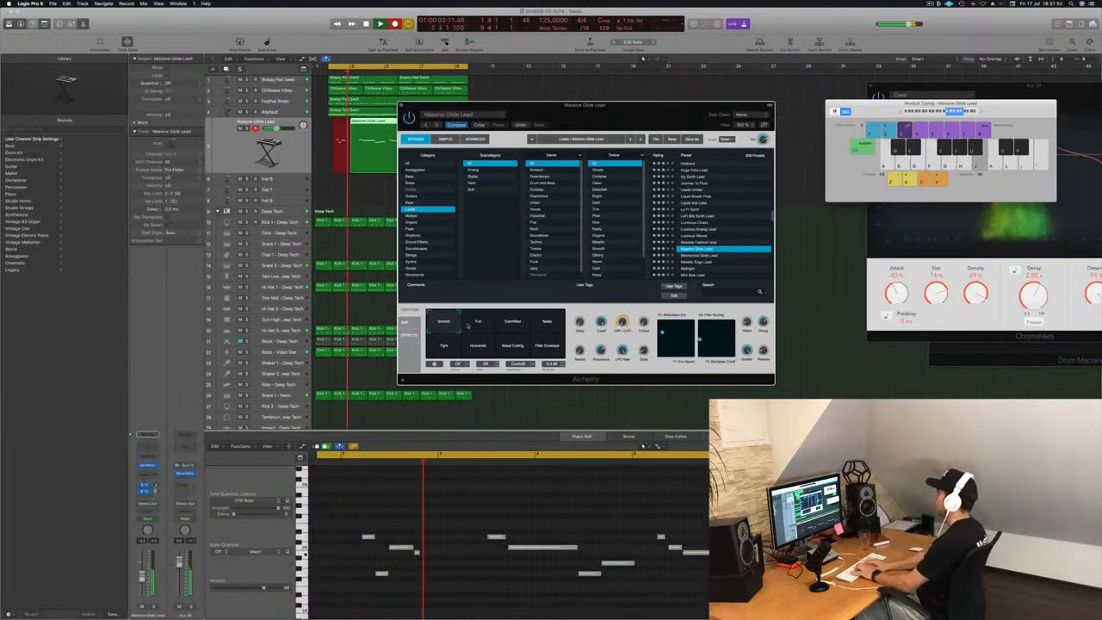
{"action": "key", "text": "l"}
{"action": "key", "text": "k"}
{"action": "key", "text": "j"}
{"action": "key", "text": "g"}
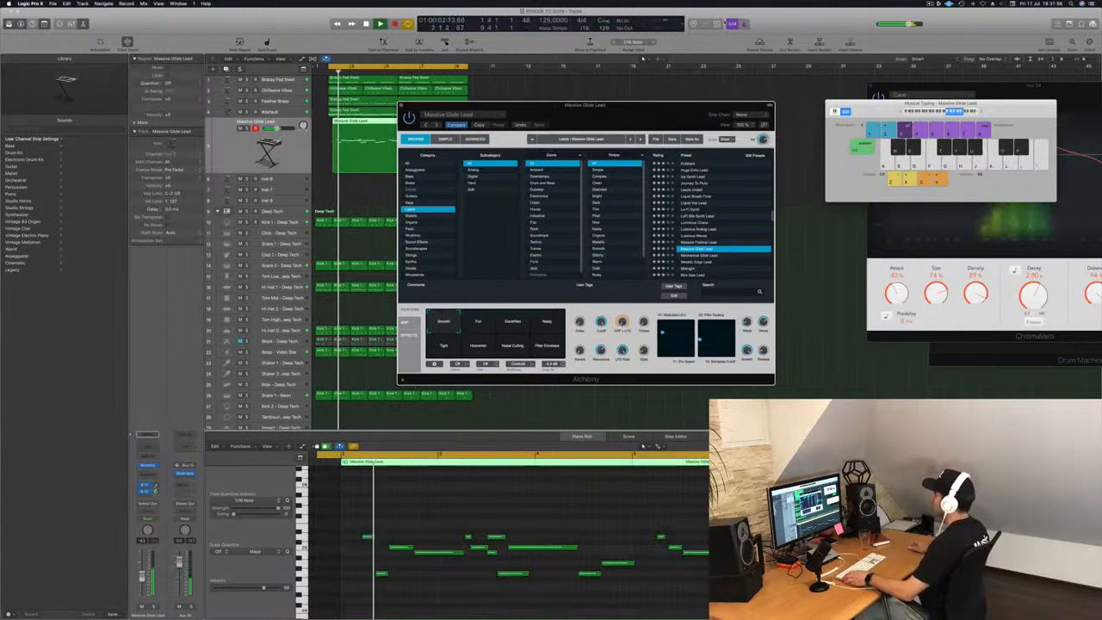
Move the Alchemy window clear of the recorded region, stop playback and undo the lead recording.
{"action": "left_click_drag", "start_coordinate": [653, 108], "coordinate": [853, 143]}
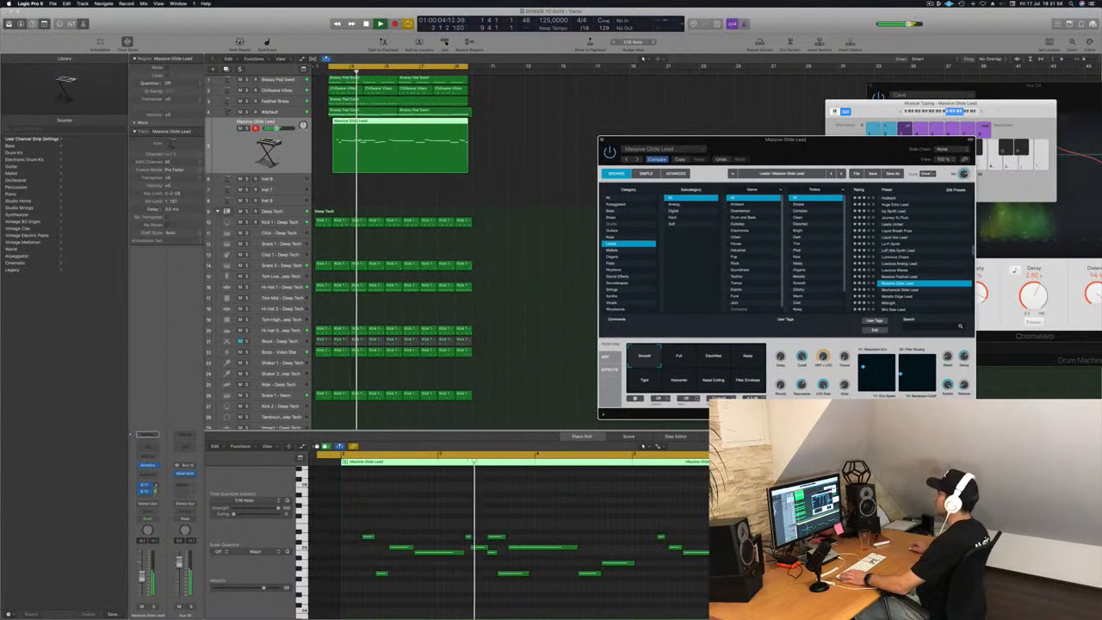
{"action": "left_click", "coordinate": [416, 150]}
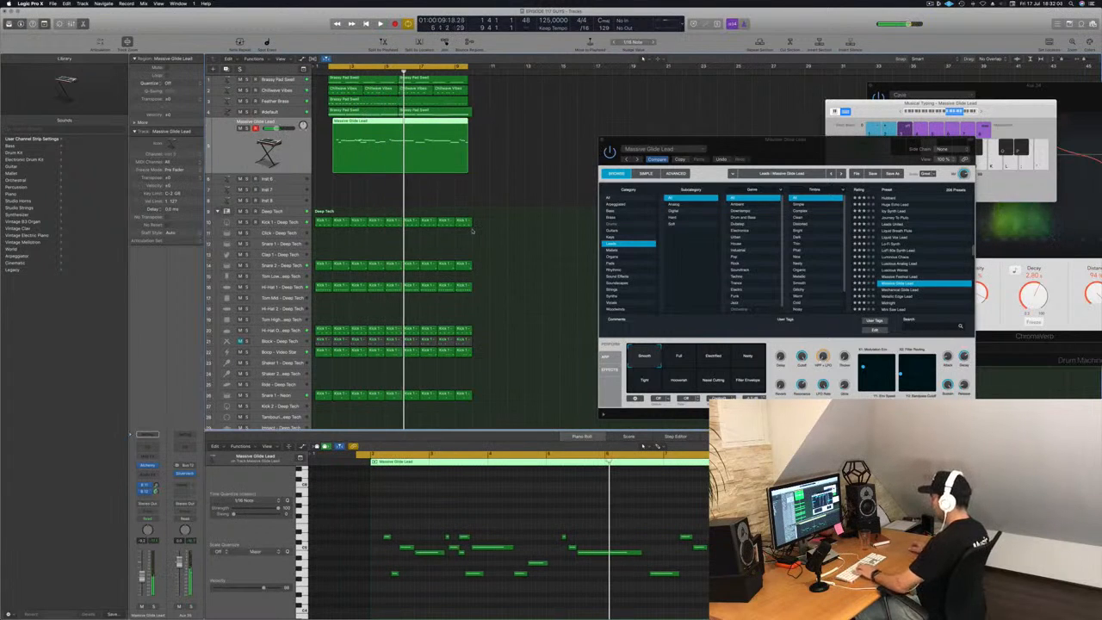
{"action": "key", "text": "super+z"}
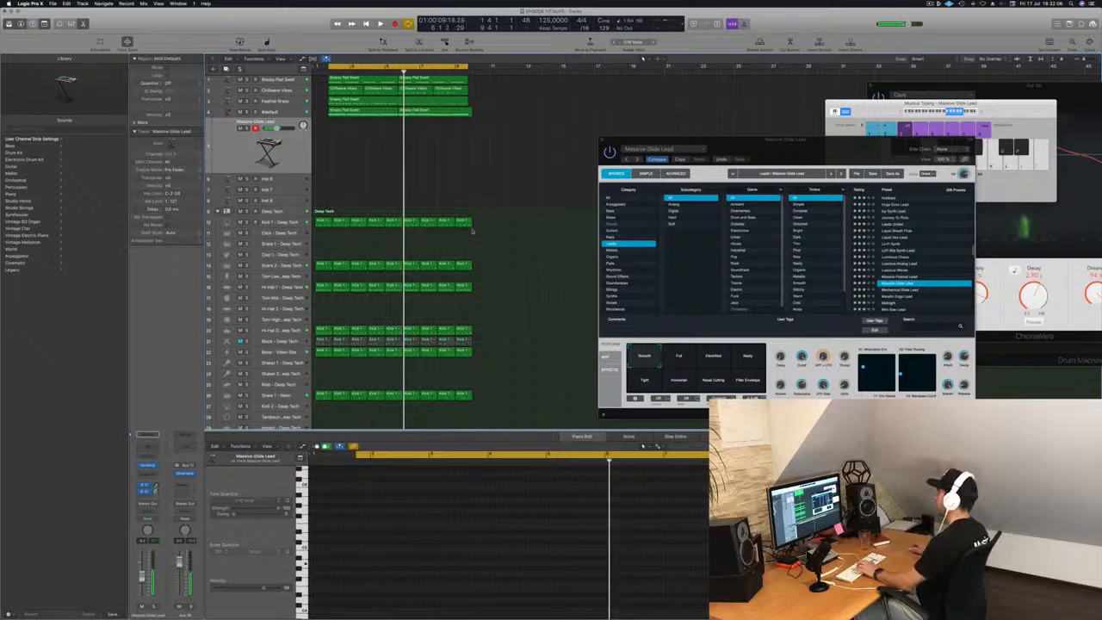
Compare Massive Glide Lead's Full, Nasty, Tight, Filter Envelope and Smooth variations, and resume playback of the loop.
{"action": "left_click", "coordinate": [679, 359]}
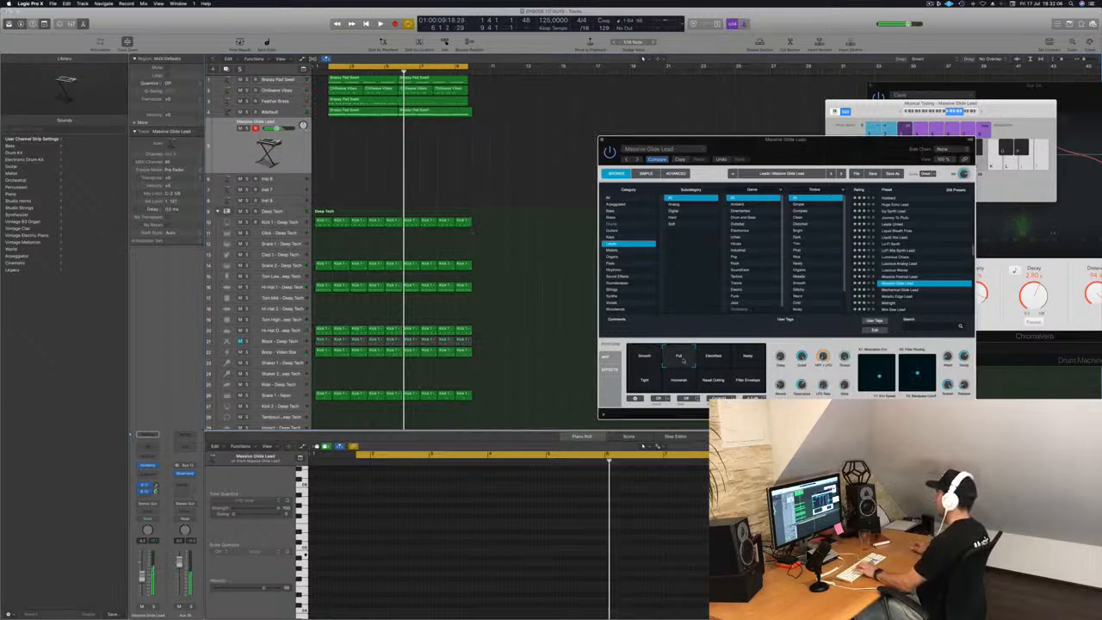
{"action": "left_click", "coordinate": [716, 358]}
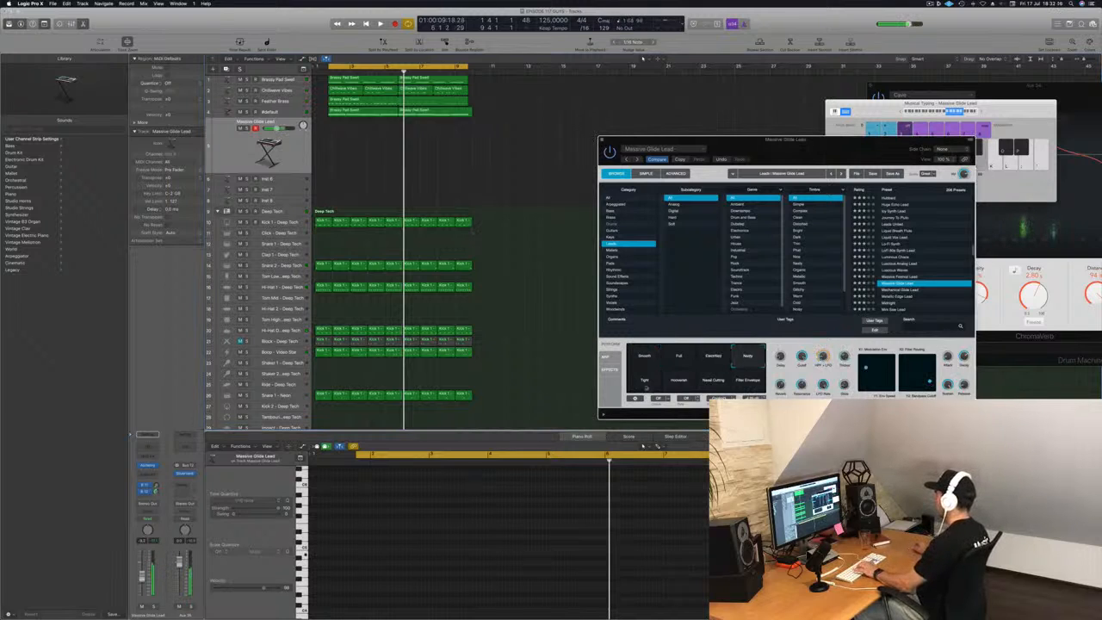
{"action": "left_click", "coordinate": [647, 383]}
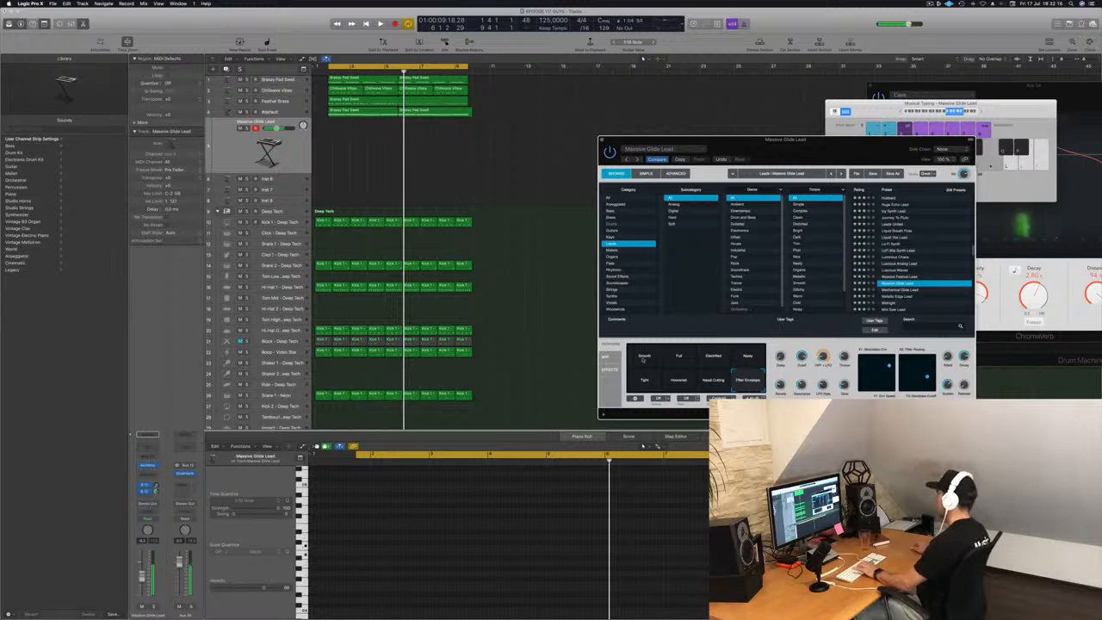
{"action": "key", "text": "space"}
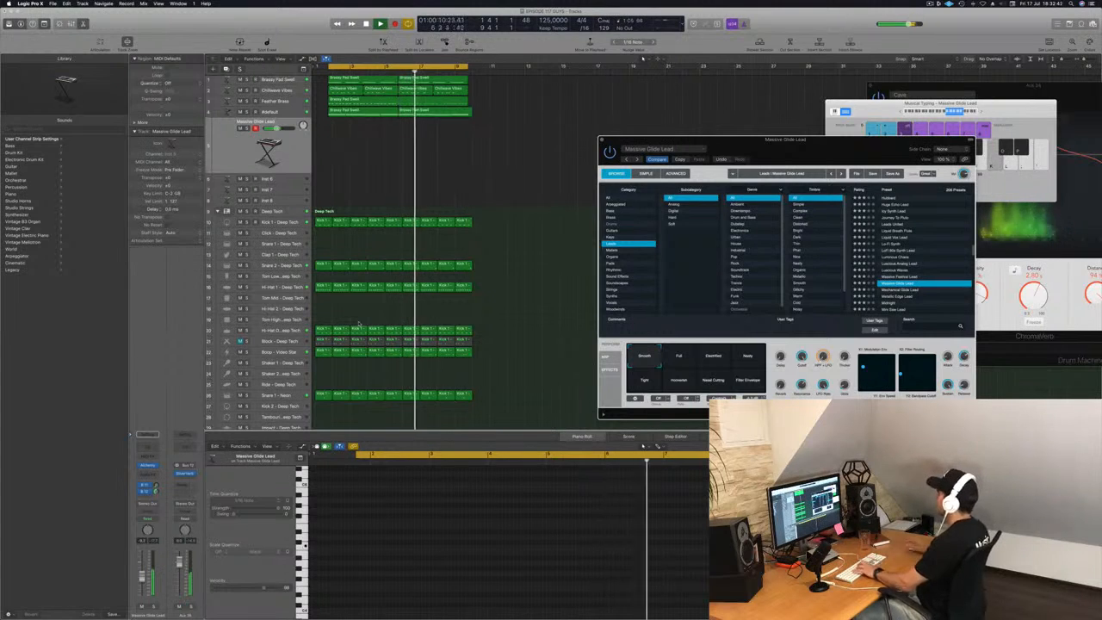
Go through Mechanical Glide Lead, Metallic Edge Lead and Midnight to load the Mini Saw Lead preset, and lower the track's volume.
{"action": "key", "text": "Down"}
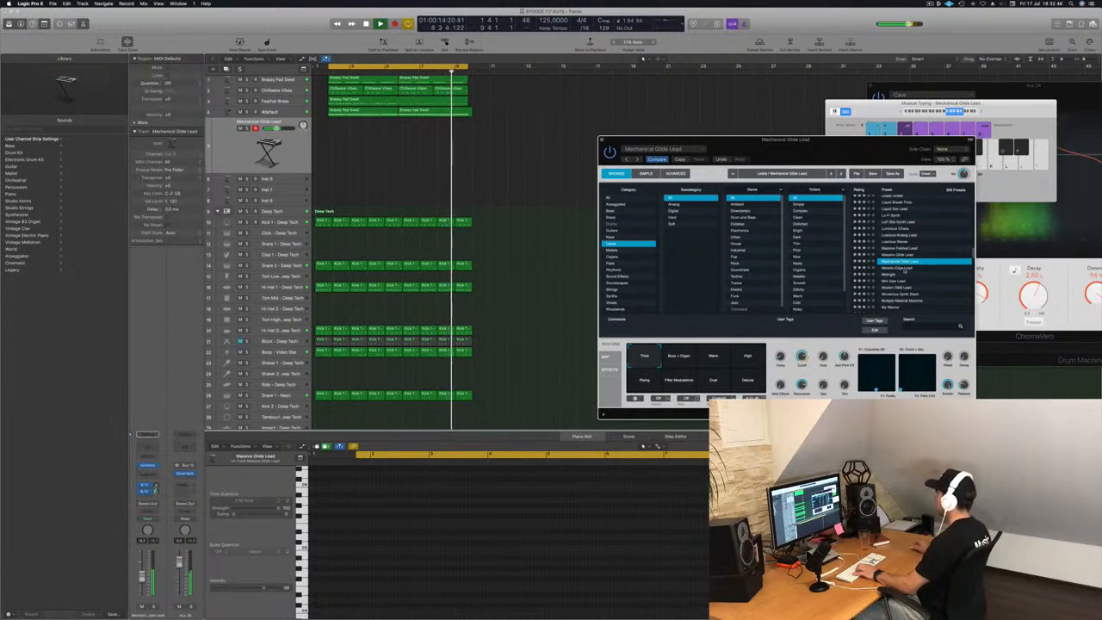
{"action": "key", "text": "Down"}
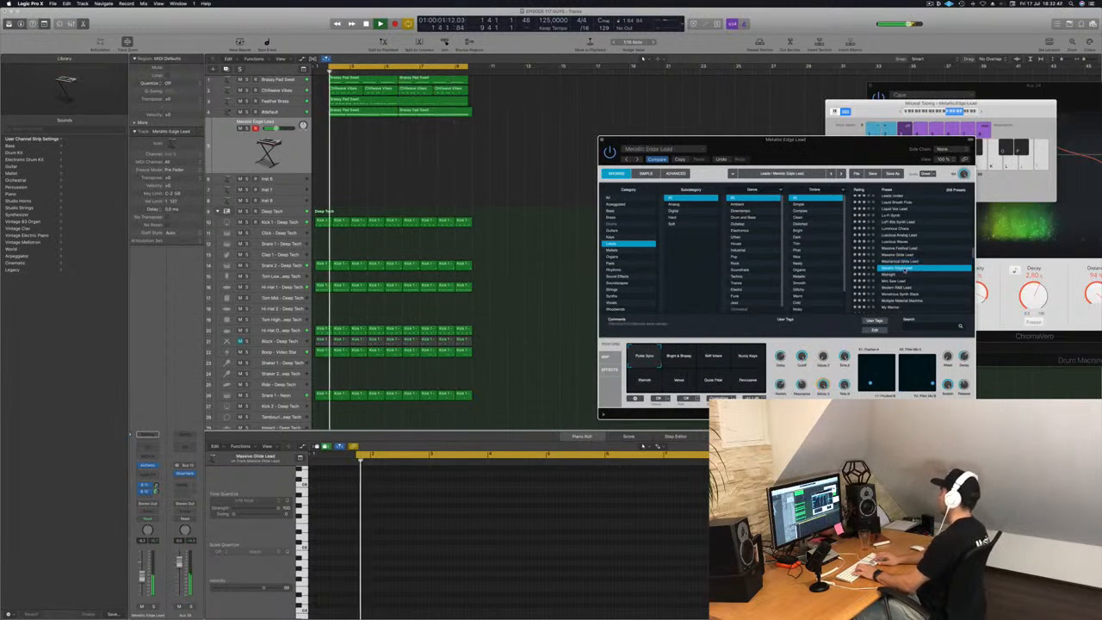
{"action": "key", "text": "Down"}
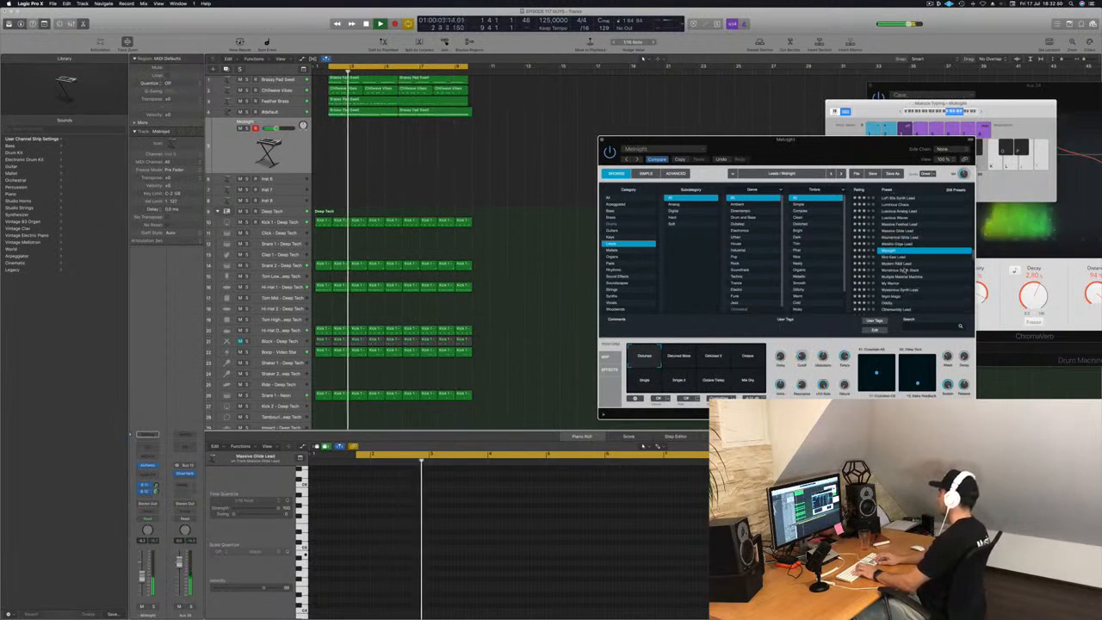
{"action": "key", "text": "Down"}
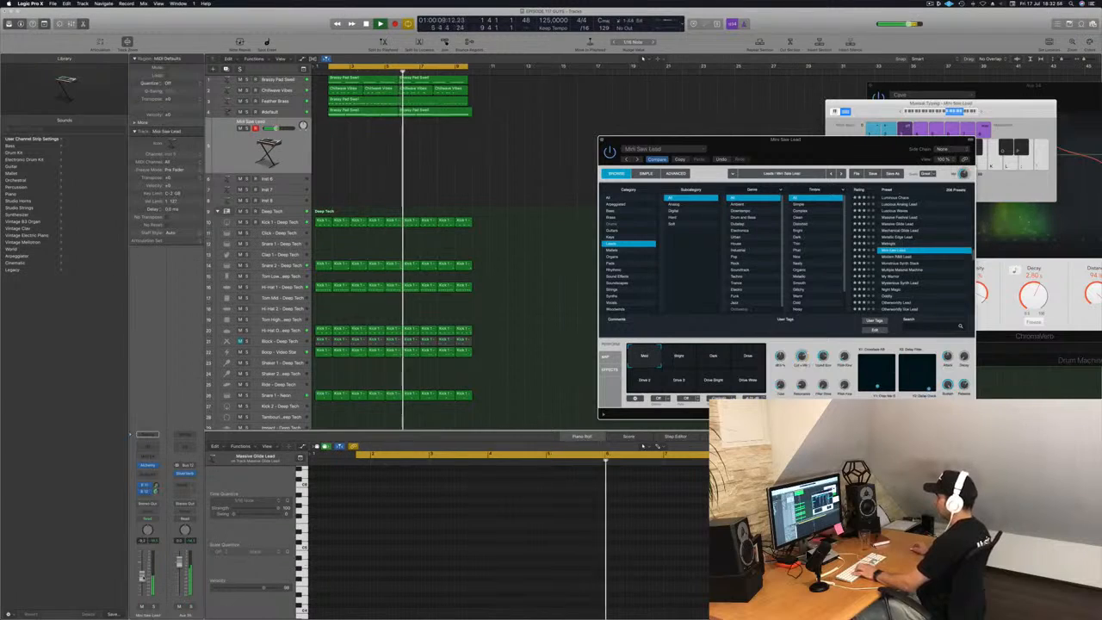
{"action": "left_click_drag", "start_coordinate": [141, 575], "coordinate": [141, 582]}
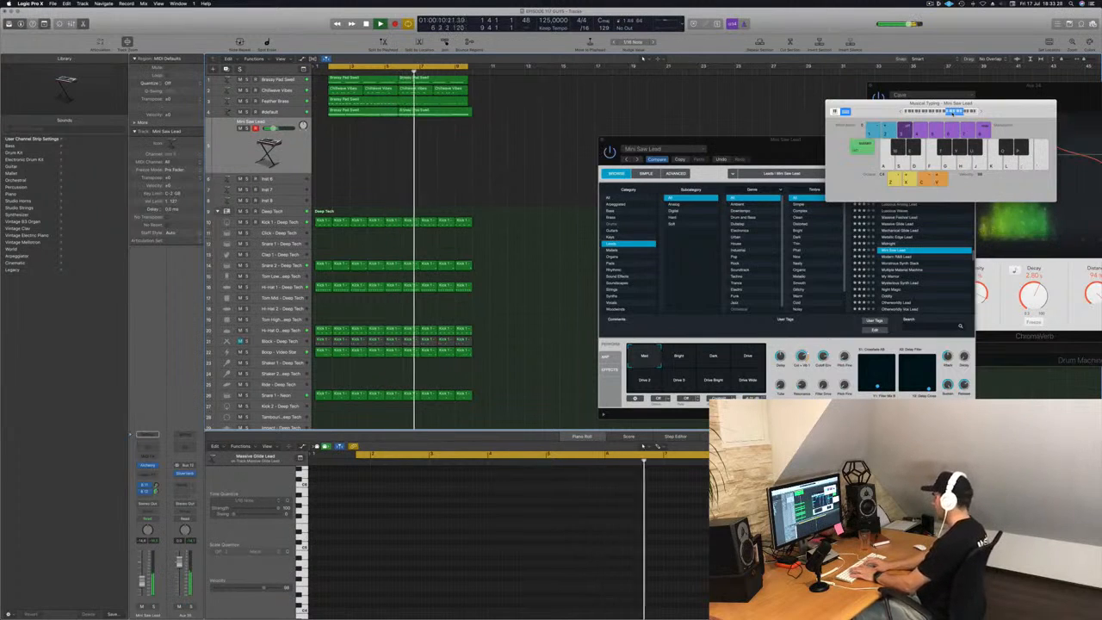
Record a lead melody with Mini Saw Lead over the looped section, stop recording and play the take back.
{"action": "key", "text": "r"}
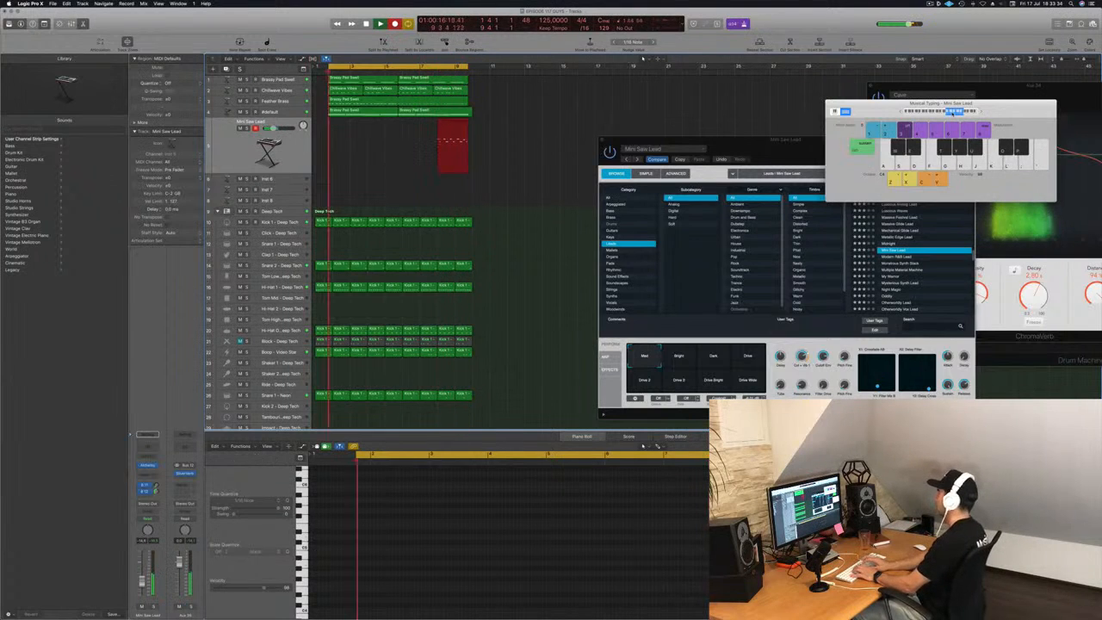
{"action": "key", "text": "semicolon"}
{"action": "key", "text": "h"}
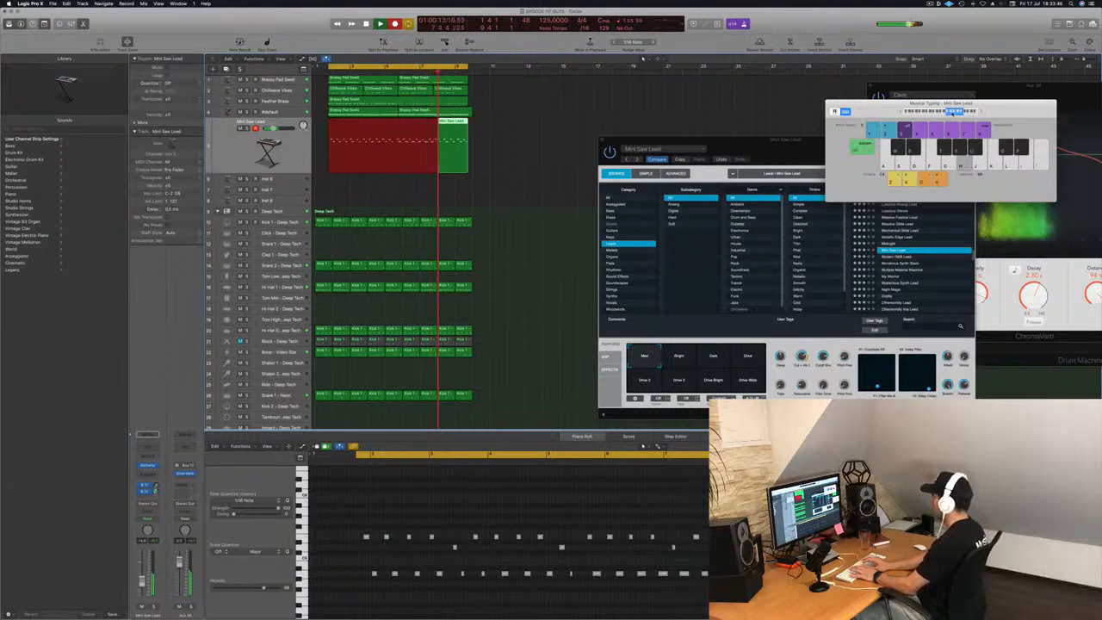
{"action": "key", "text": "space"}
{"action": "key", "text": "space"}
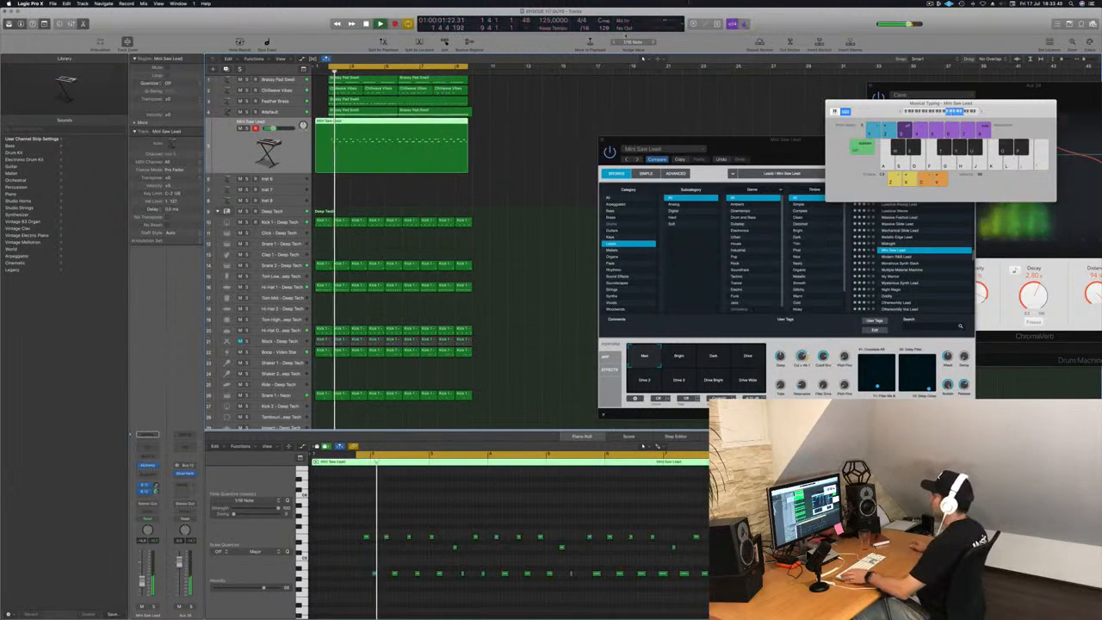
{"action": "key", "text": "space"}
Tighten the recorded Mini Saw Lead melody's timing in the Piano Roll by moving the short low notes slightly later.
{"action": "left_click", "coordinate": [393, 557]}
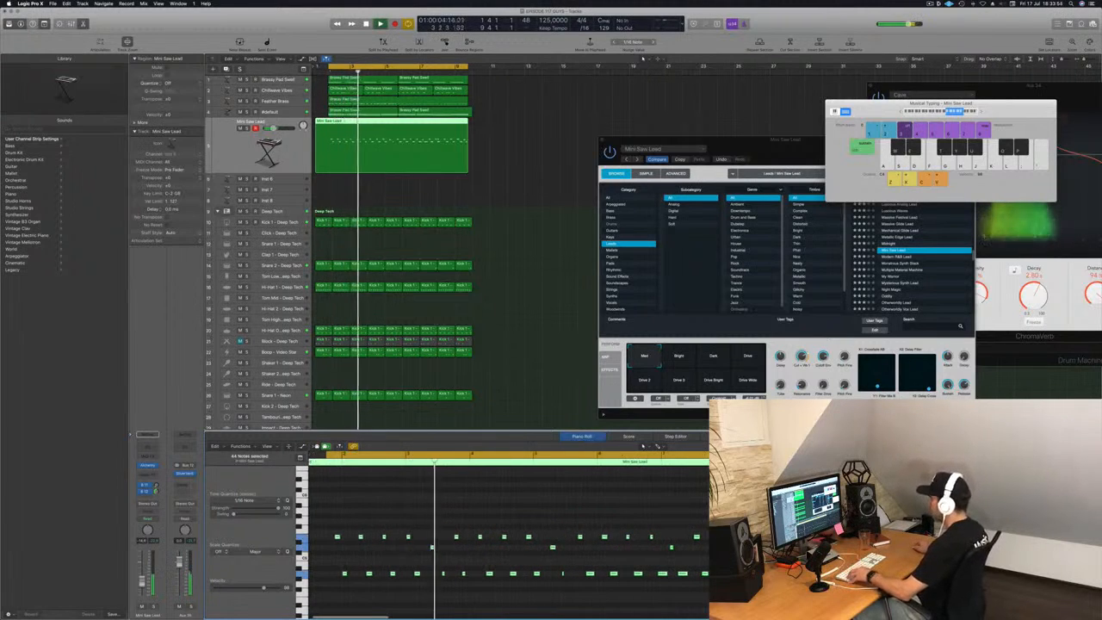
{"action": "scroll", "coordinate": [413, 552], "scroll_direction": "up", "scroll_amount": 3}
{"action": "key", "text": "Return"}
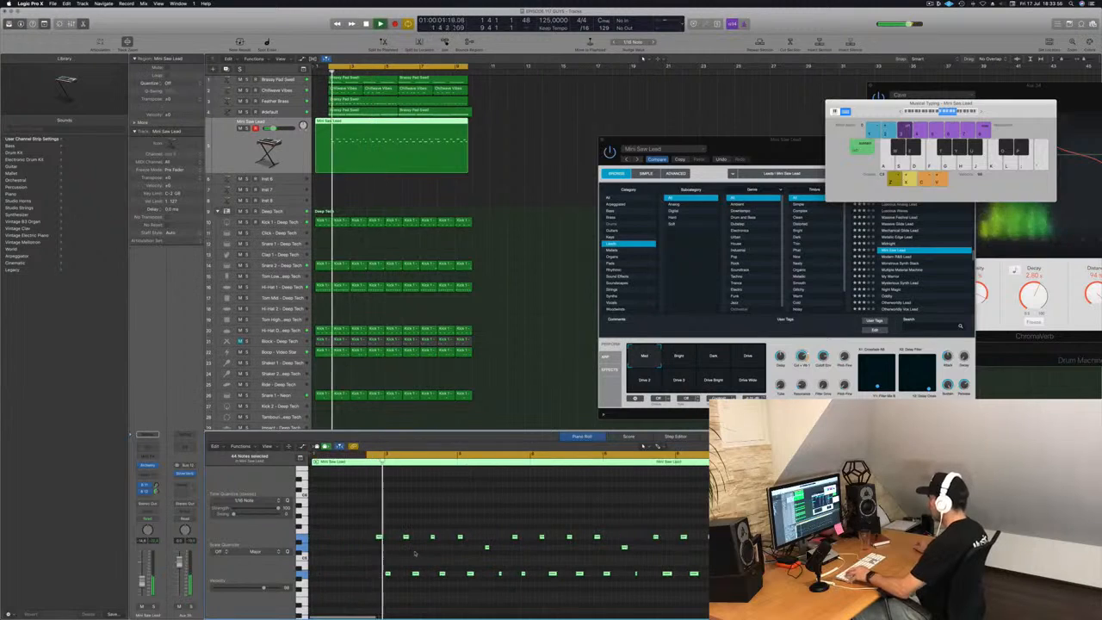
{"action": "key", "text": "super+Right"}
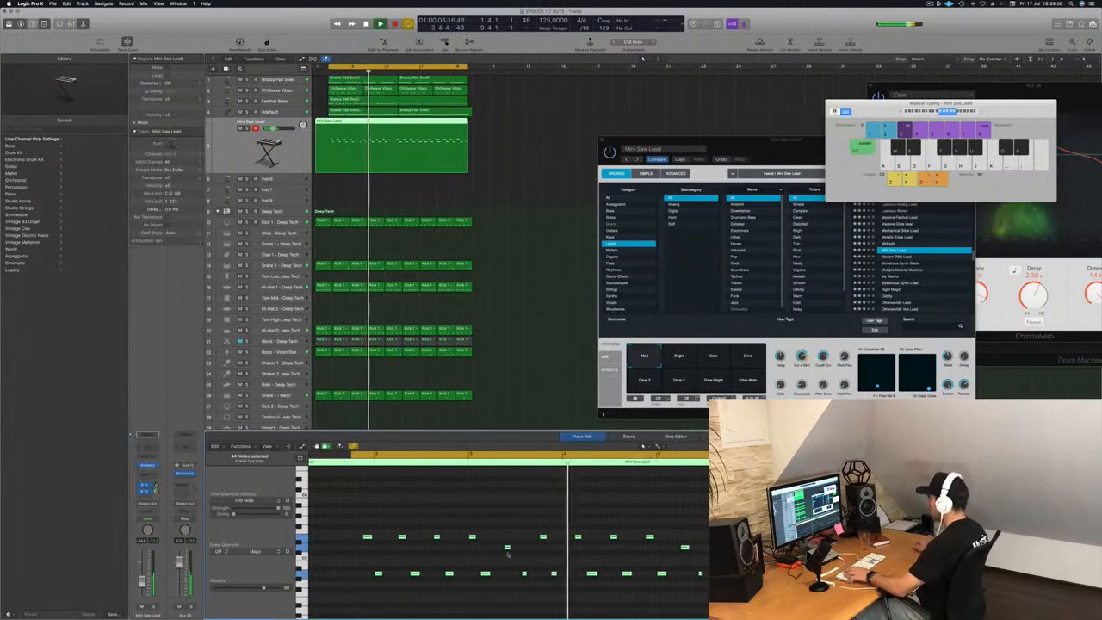
{"action": "key", "text": "Return"}
{"action": "key", "text": "super+Right"}
{"action": "key", "text": "super+Right"}
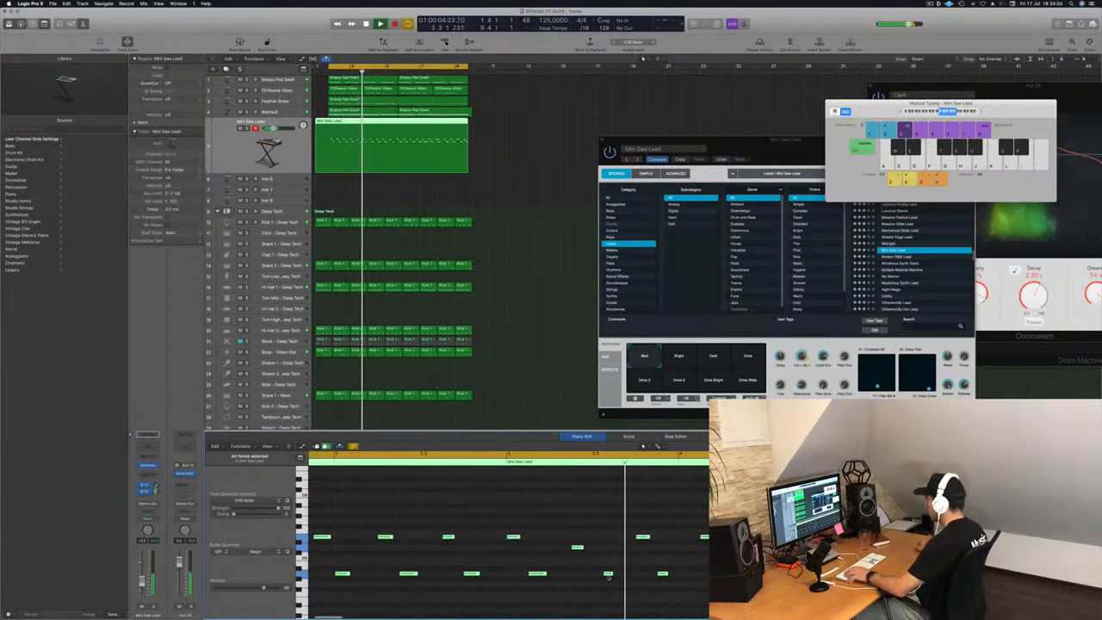
{"action": "key", "text": "Return"}
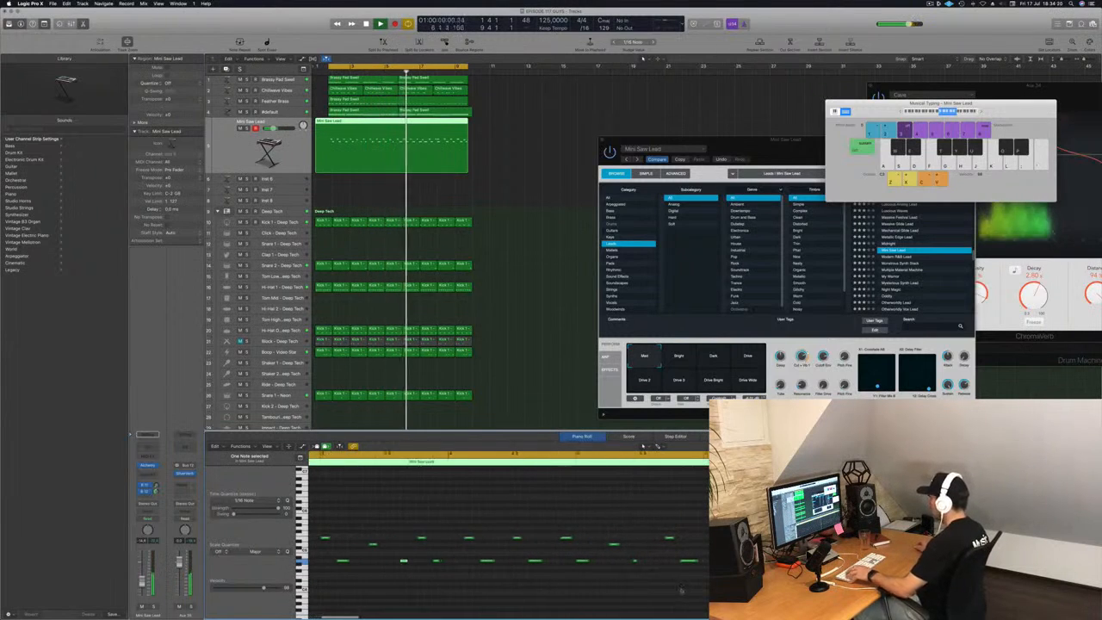
{"action": "key", "text": "Return"}
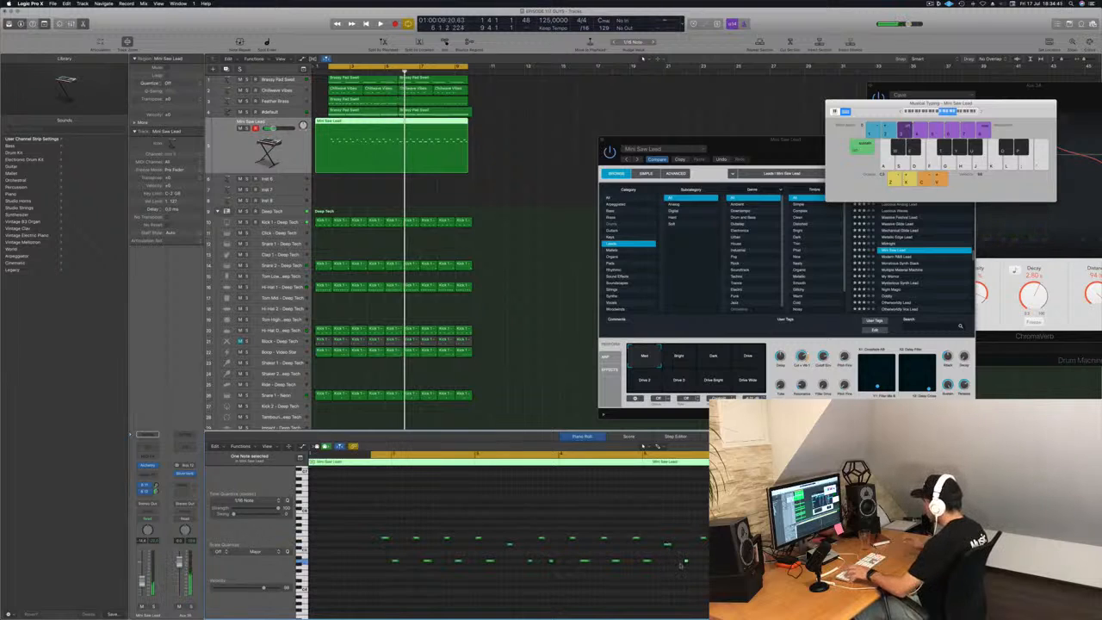
Split the Mini Saw Lead region at the loop start and delete the empty piece before it.
{"action": "key", "text": "space"}
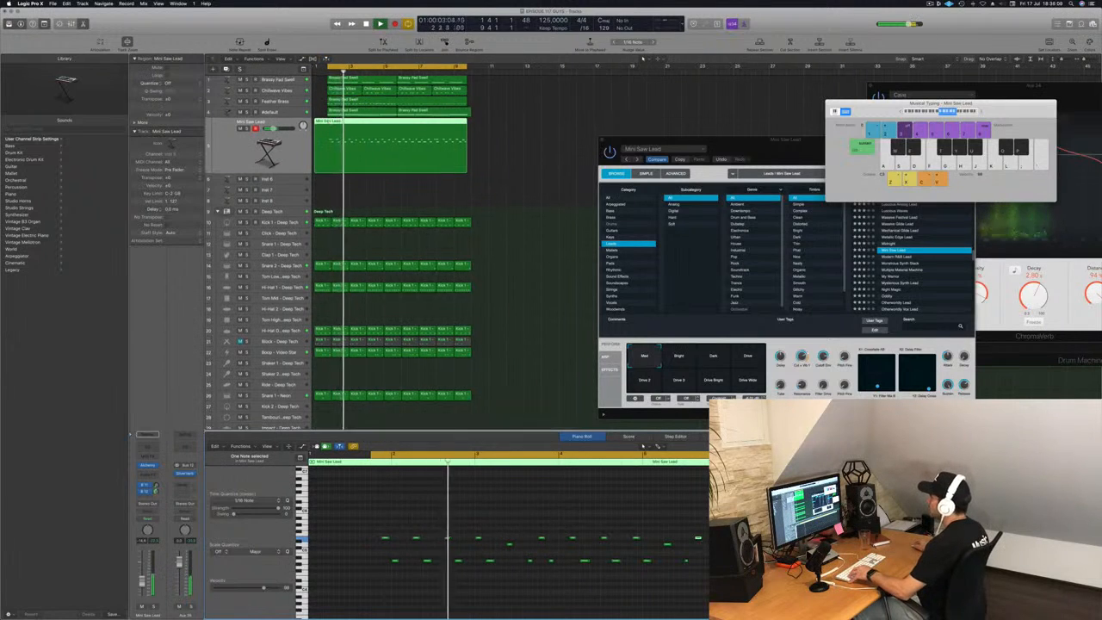
{"action": "left_click", "coordinate": [328, 122], "text": "super"}
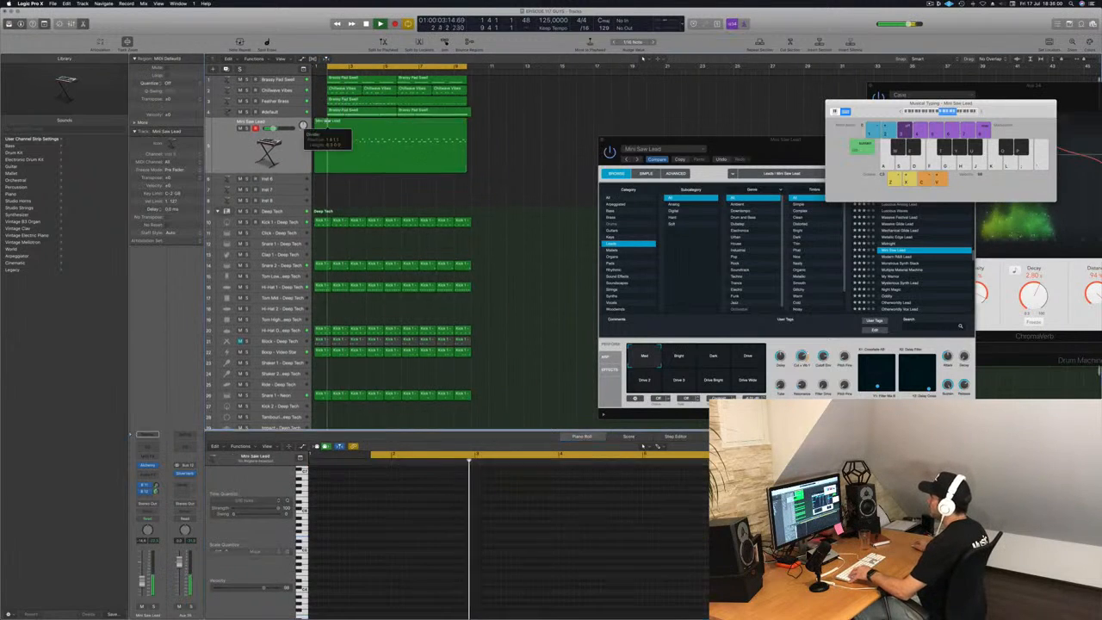
{"action": "left_click", "coordinate": [321, 127]}
{"action": "key", "text": "BackSpace"}
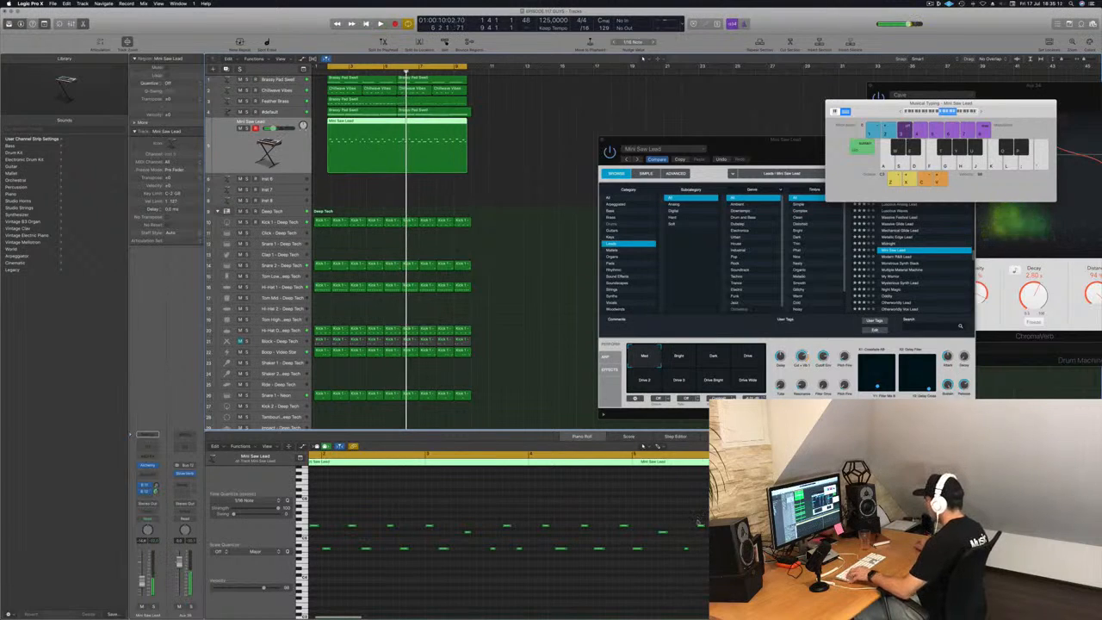
Split the Mini Saw Lead region at its midpoint and delete the second half.
{"action": "left_click", "coordinate": [699, 525]}
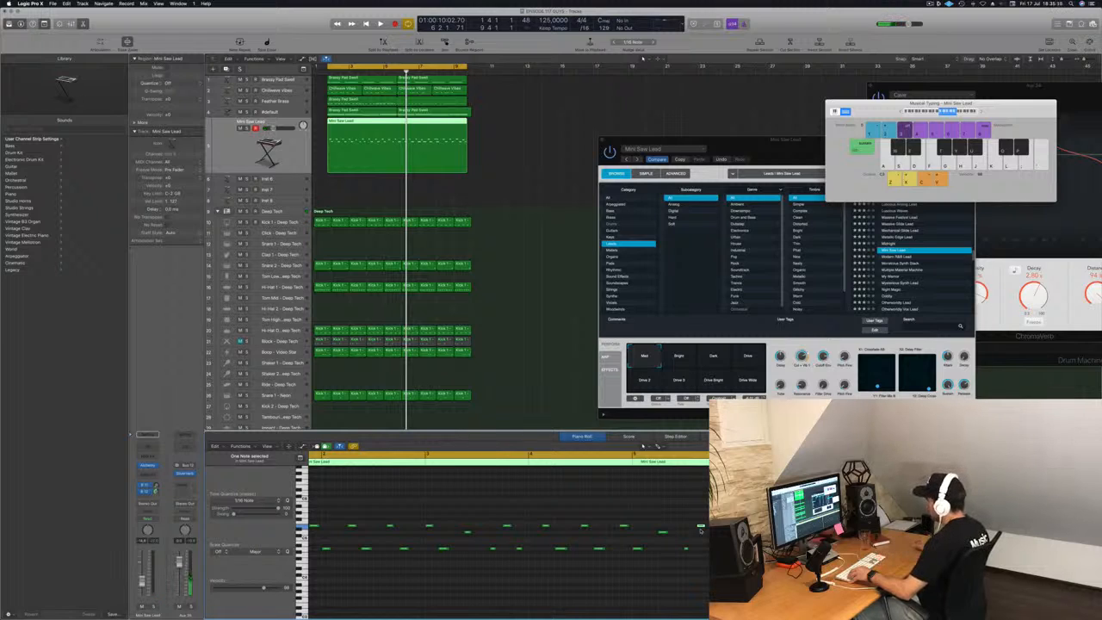
{"action": "key", "text": "space"}
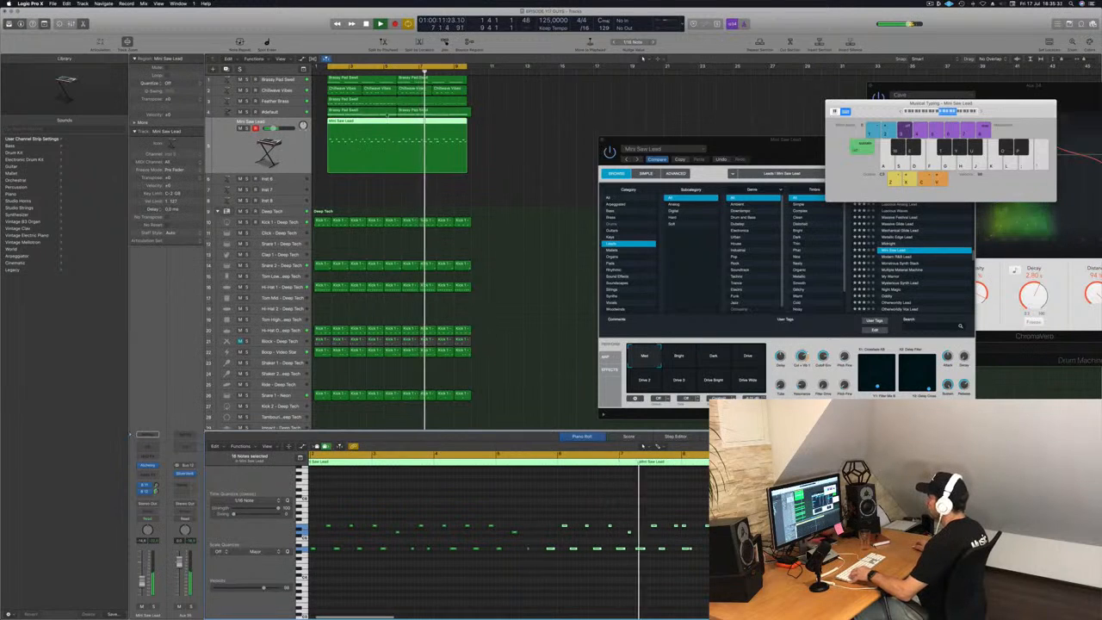
{"action": "double_click", "coordinate": [397, 124], "text": "super"}
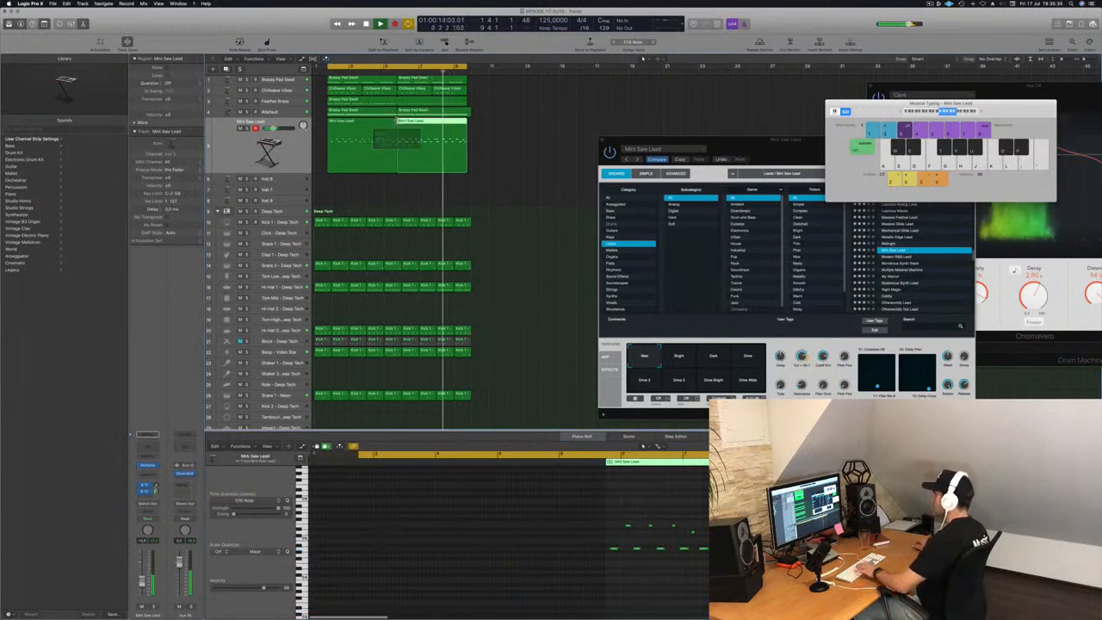
{"action": "key", "text": "BackSpace"}
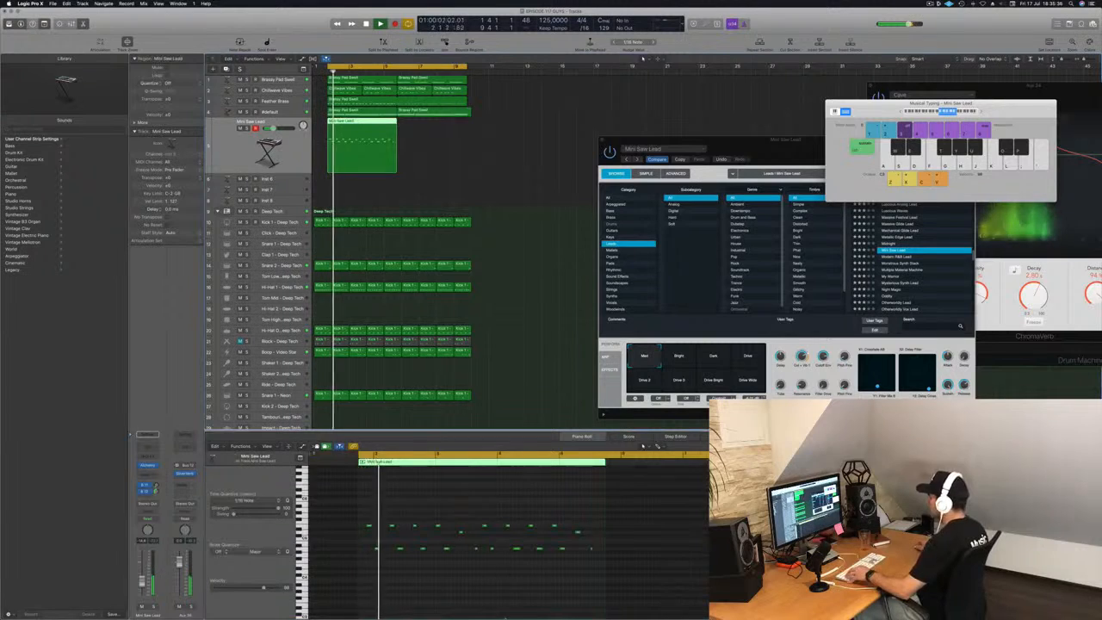
Play through the remaining Mini Saw Lead half and copy it directly behind itself to fill the loop.
{"action": "key", "text": "super+Right"}
{"action": "key", "text": "super+Right"}
{"action": "key", "text": "super+Left"}
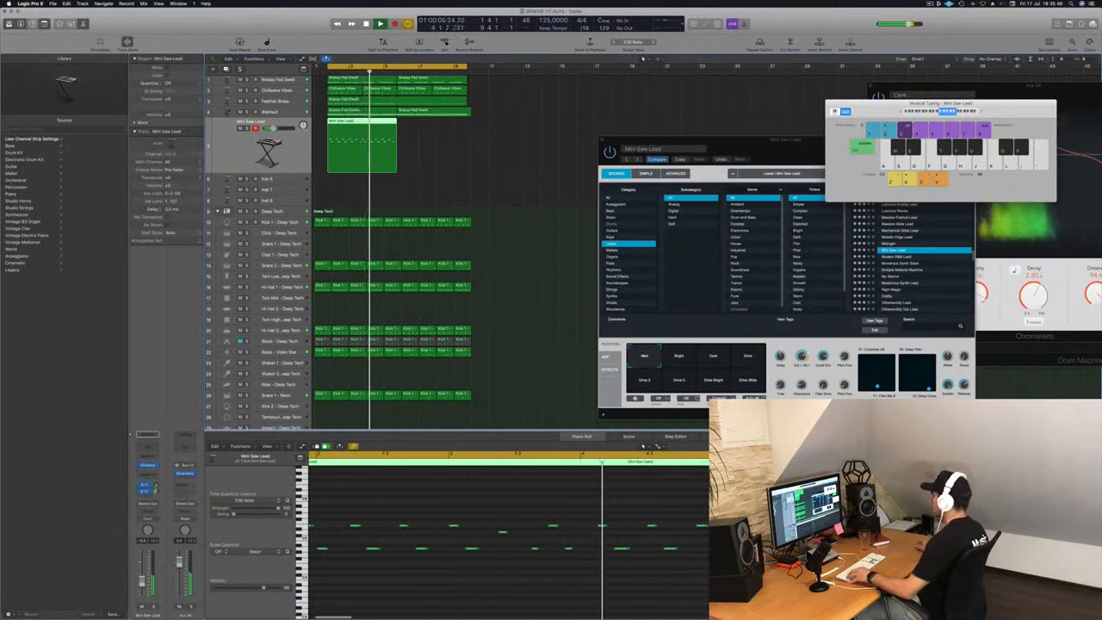
{"action": "key", "text": "super+Left"}
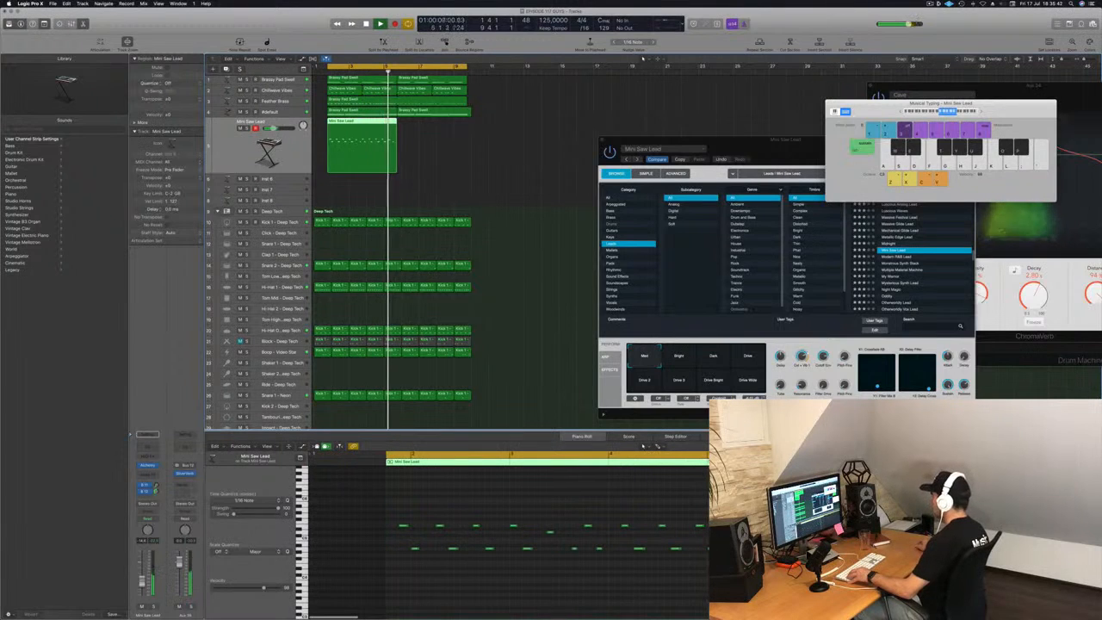
{"action": "key", "text": "Return"}
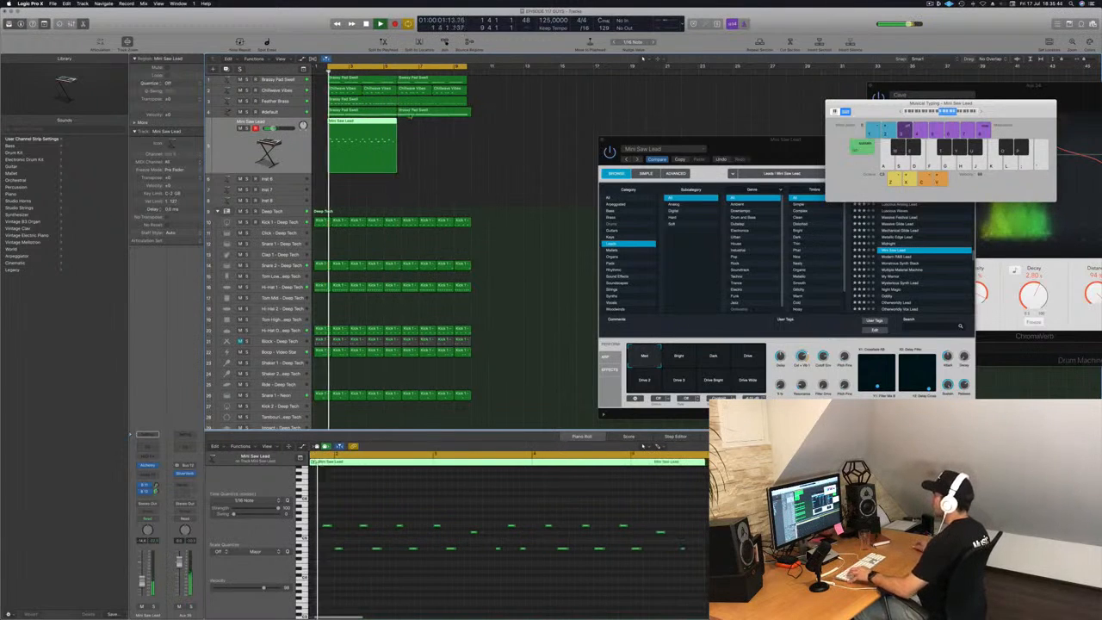
{"action": "left_click_drag", "start_coordinate": [361, 124], "coordinate": [433, 132]}
{"action": "key", "text": "super+Left"}
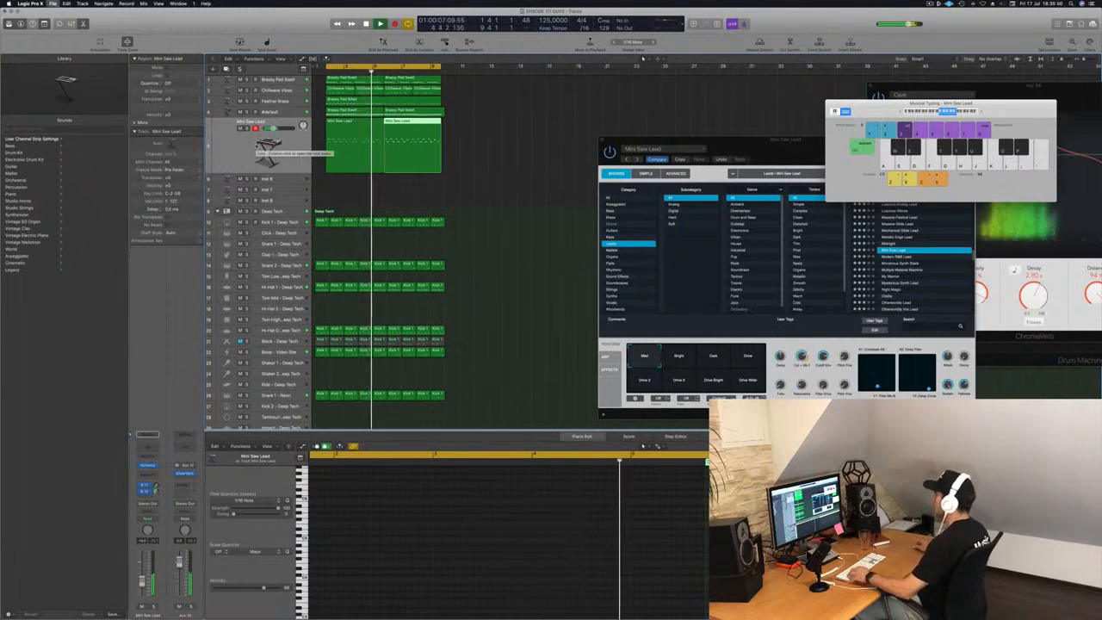
{"action": "key", "text": "super+Right"}
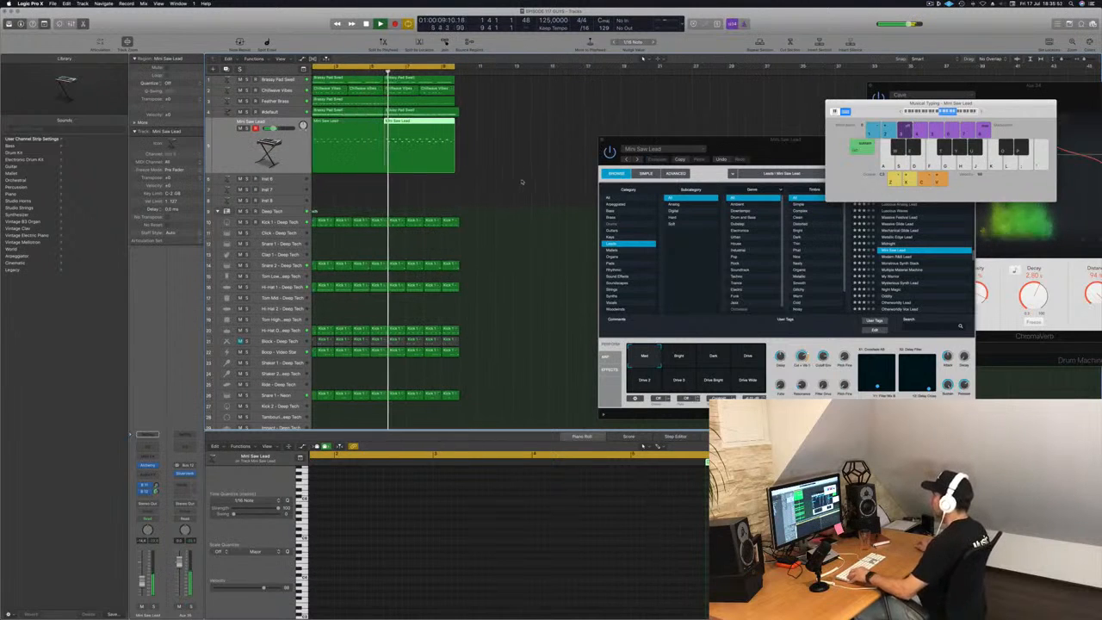
Join the two adjacent Mini Saw Lead regions into one and play the result from the start.
{"action": "left_click", "coordinate": [342, 126]}
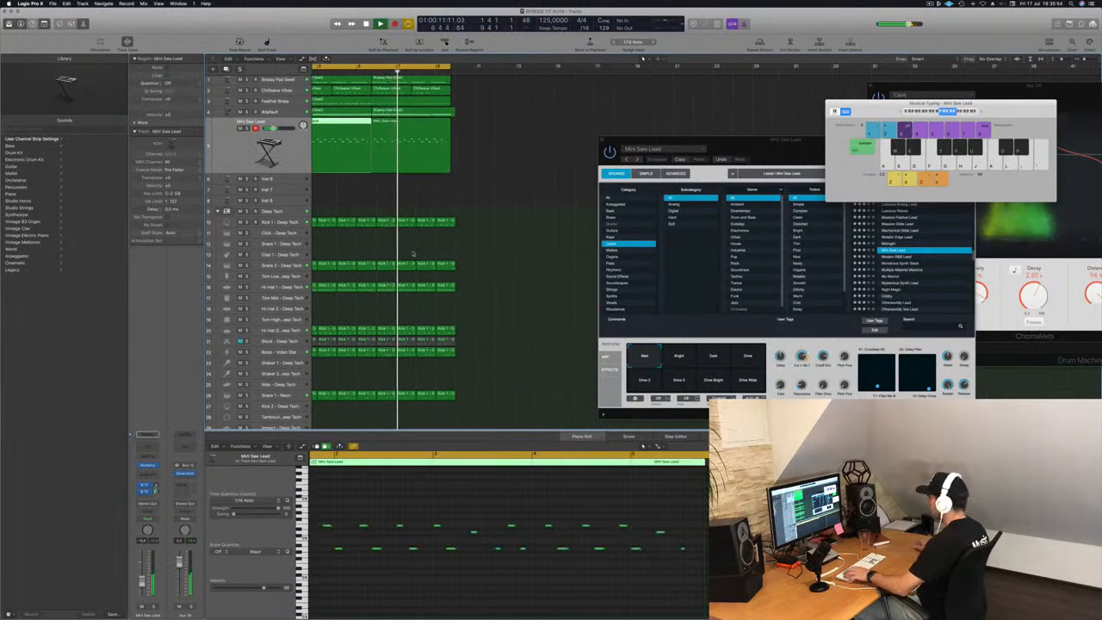
{"action": "key", "text": "Return"}
{"action": "left_click_drag", "start_coordinate": [555, 149], "coordinate": [402, 151]}
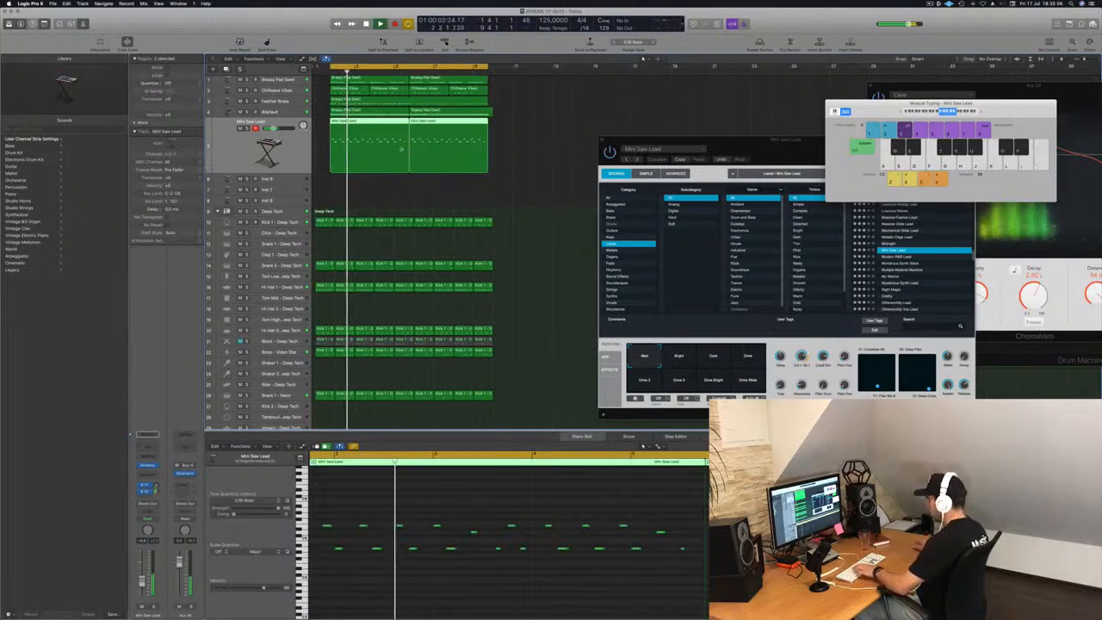
{"action": "key", "text": "super+j"}
{"action": "scroll", "coordinate": [616, 533], "scroll_direction": "up", "scroll_amount": 1}
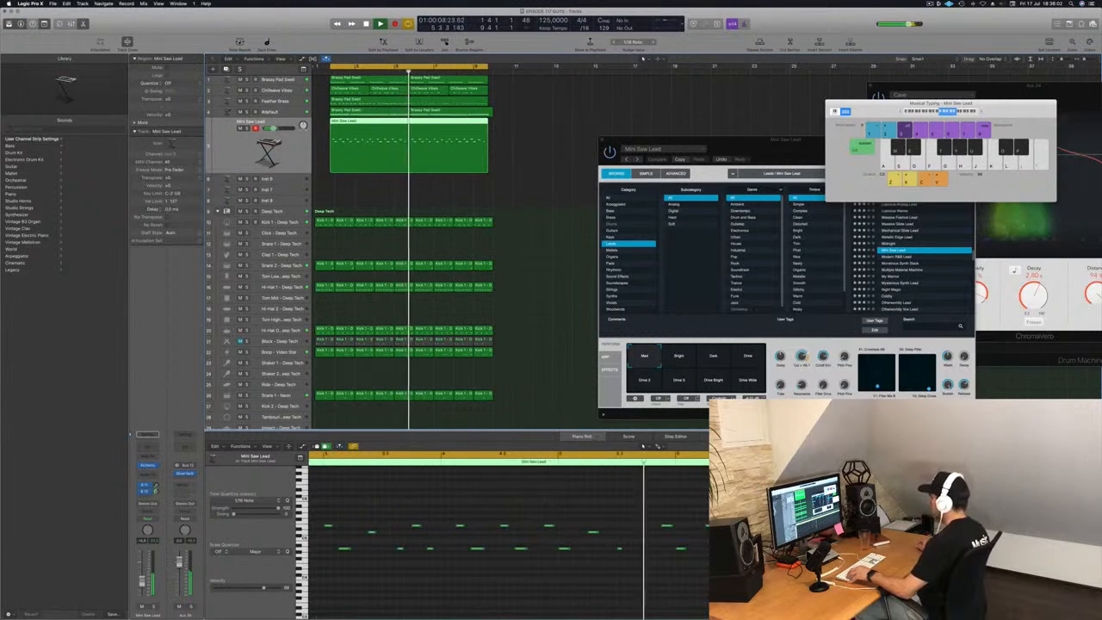
{"action": "key", "text": "Return"}
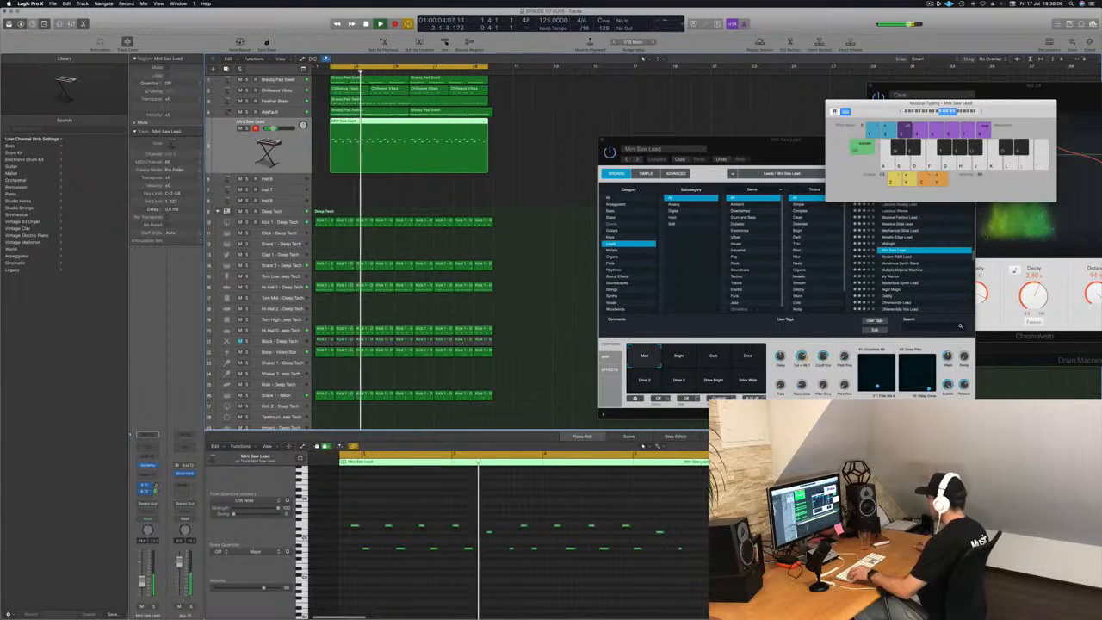
Try to place a copy of the last middle-pitch note at the end of the melody's first half.
{"action": "left_click_drag", "start_coordinate": [660, 532], "coordinate": [693, 535]}
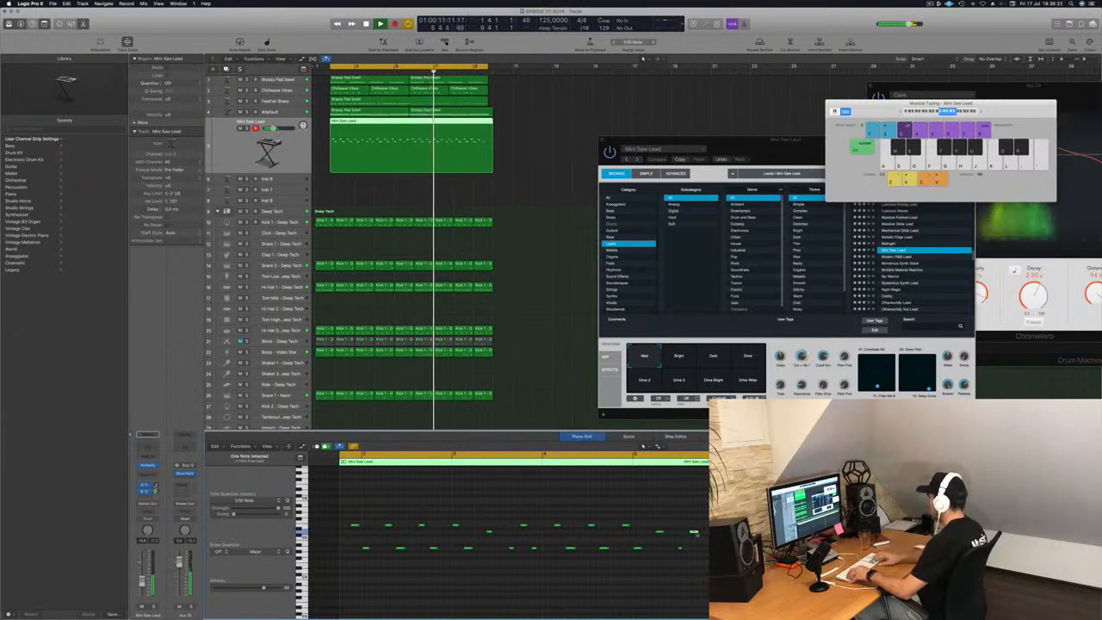
{"action": "key", "text": "alt+super+s"}
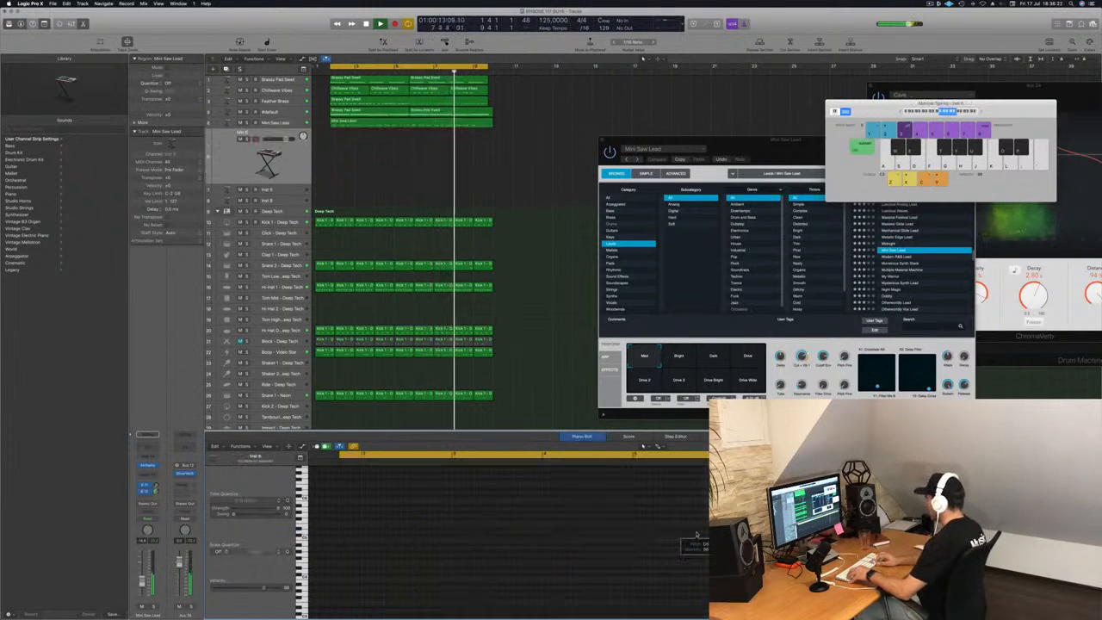
{"action": "left_click", "coordinate": [420, 121]}
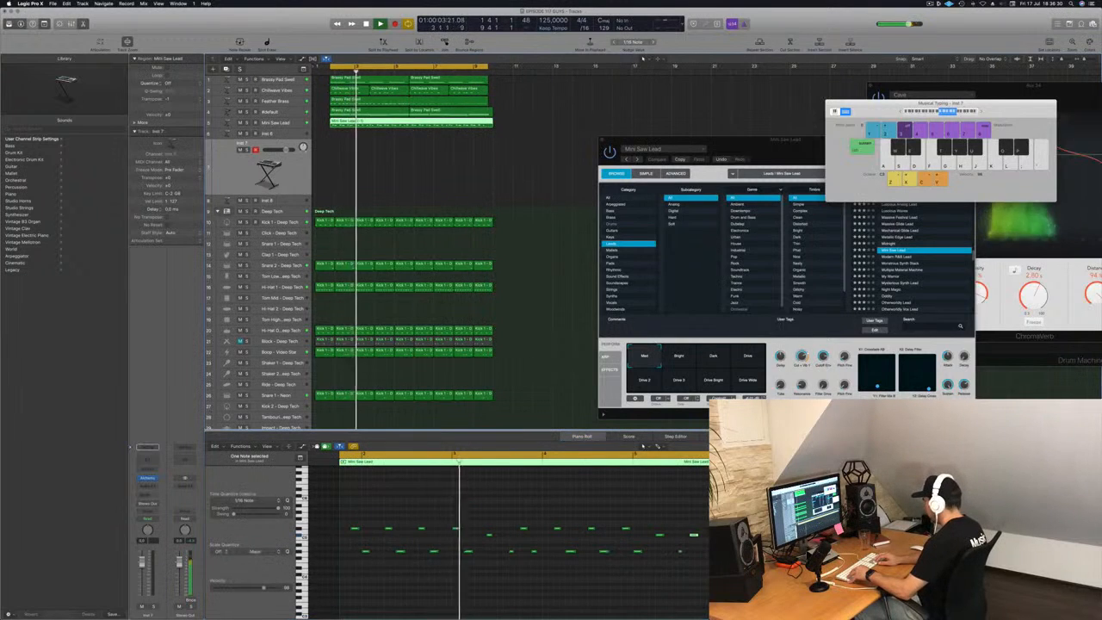
{"action": "left_click", "coordinate": [694, 532]}
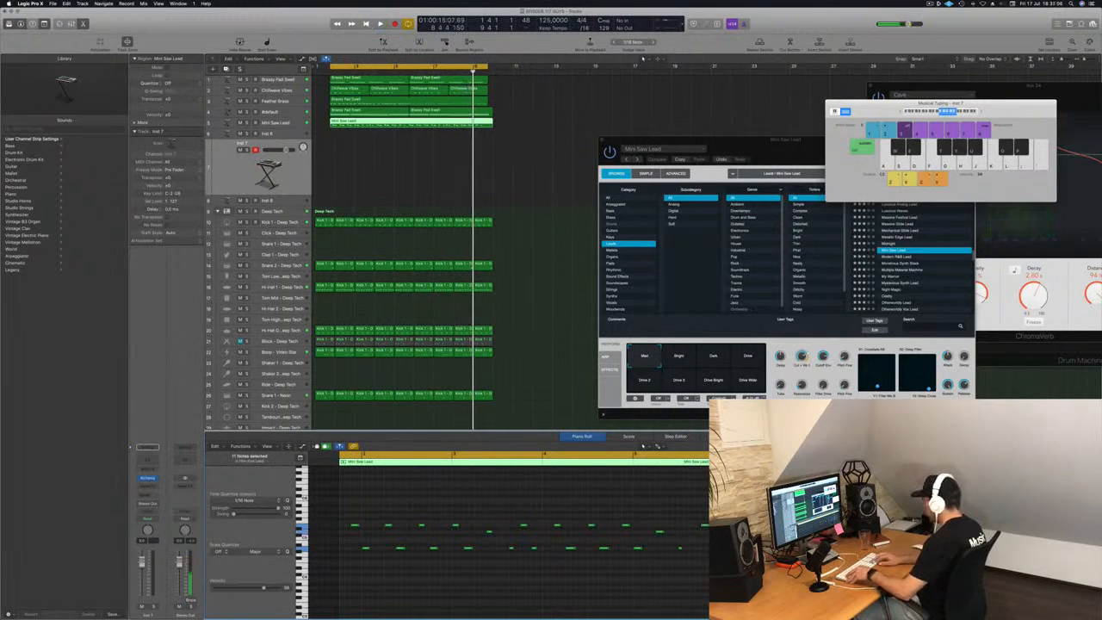
Listen to the joined Mini Saw Lead region, split it at its midpoint again and delete the second half.
{"action": "key", "text": "space"}
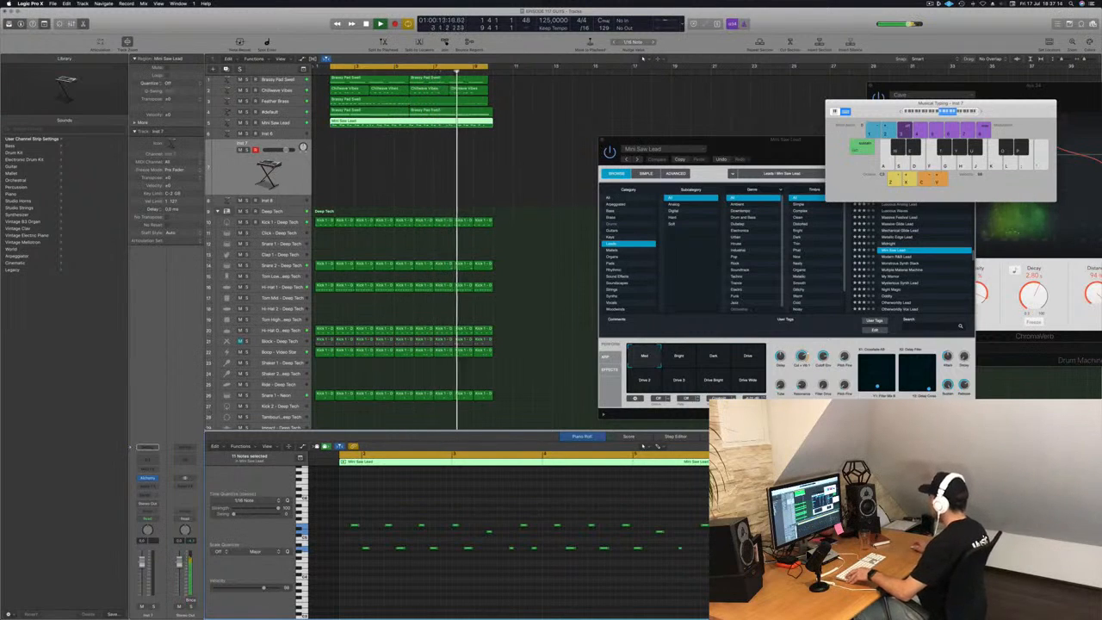
{"action": "key", "text": "space"}
{"action": "key", "text": "space"}
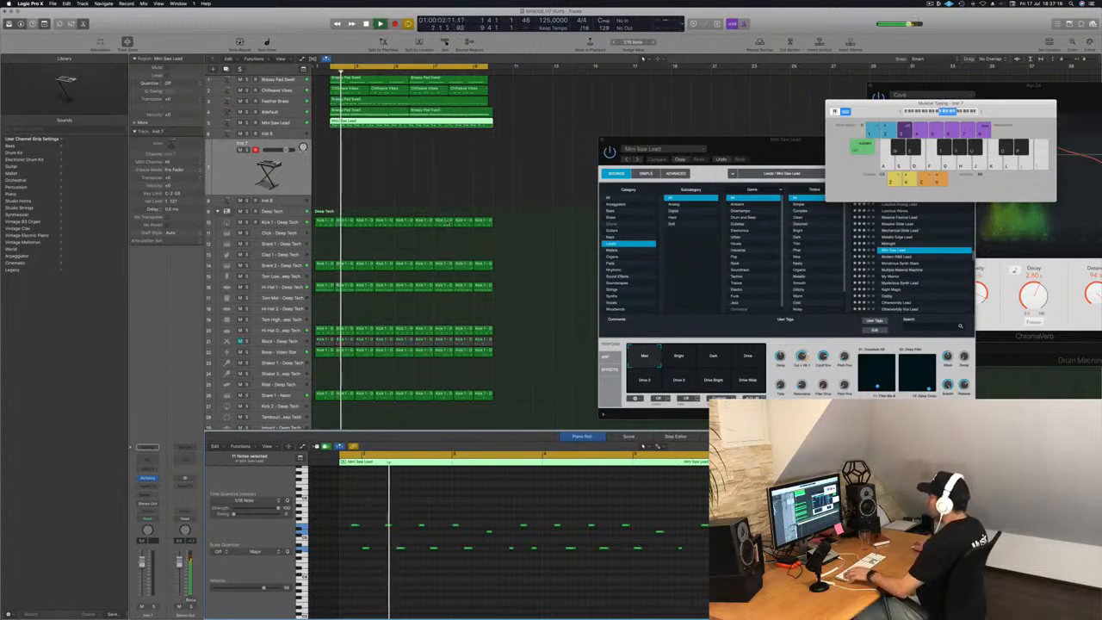
{"action": "key", "text": "space"}
{"action": "double_click", "coordinate": [409, 123], "text": "super"}
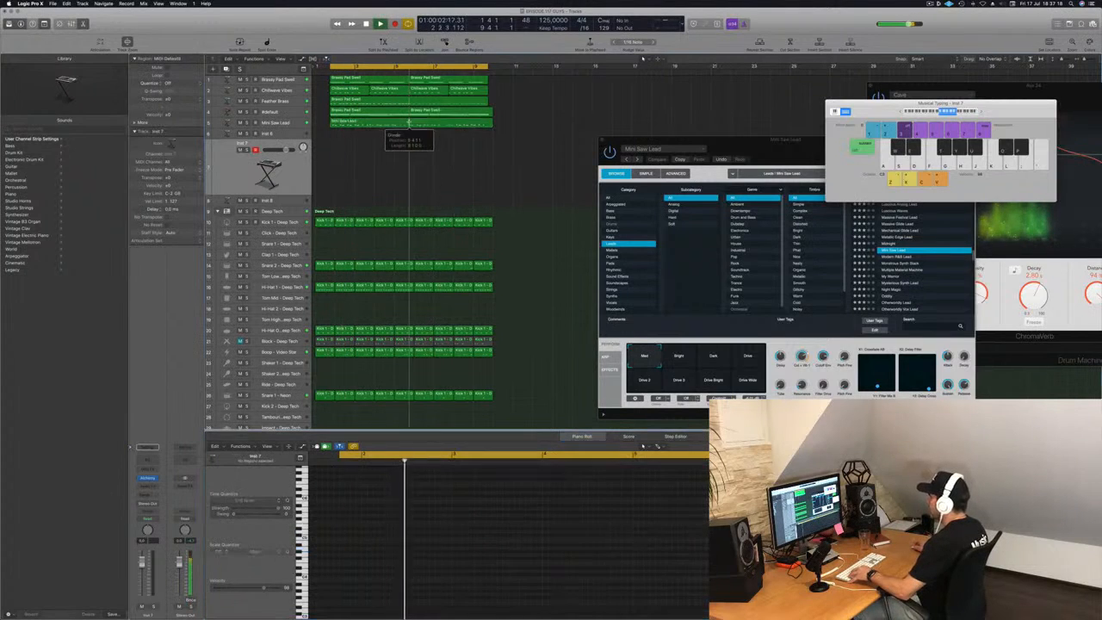
{"action": "key", "text": "Delete"}
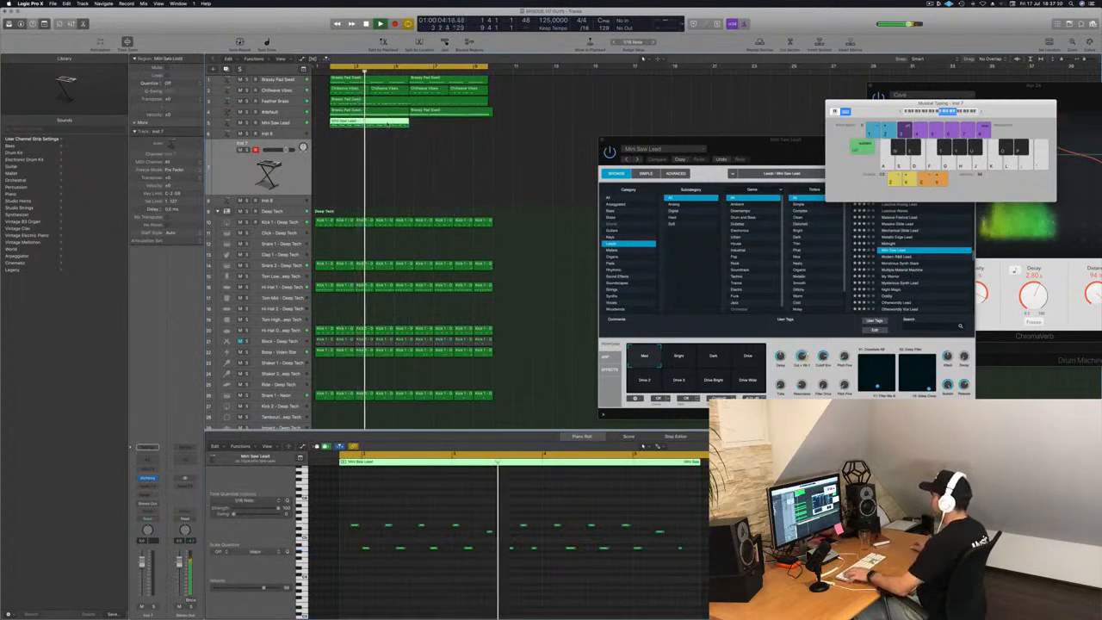
Copy the kept Mini Saw Lead region into the loop's second half and join both into a single region.
{"action": "key", "text": "Return"}
{"action": "left_click_drag", "start_coordinate": [389, 124], "coordinate": [468, 131]}
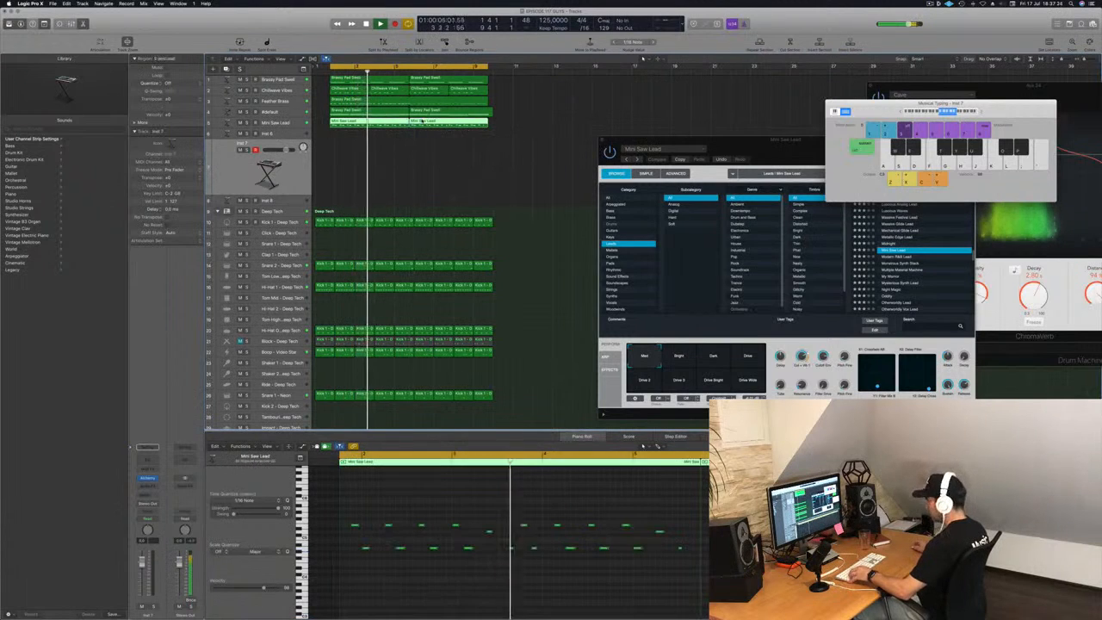
{"action": "key", "text": "super+j"}
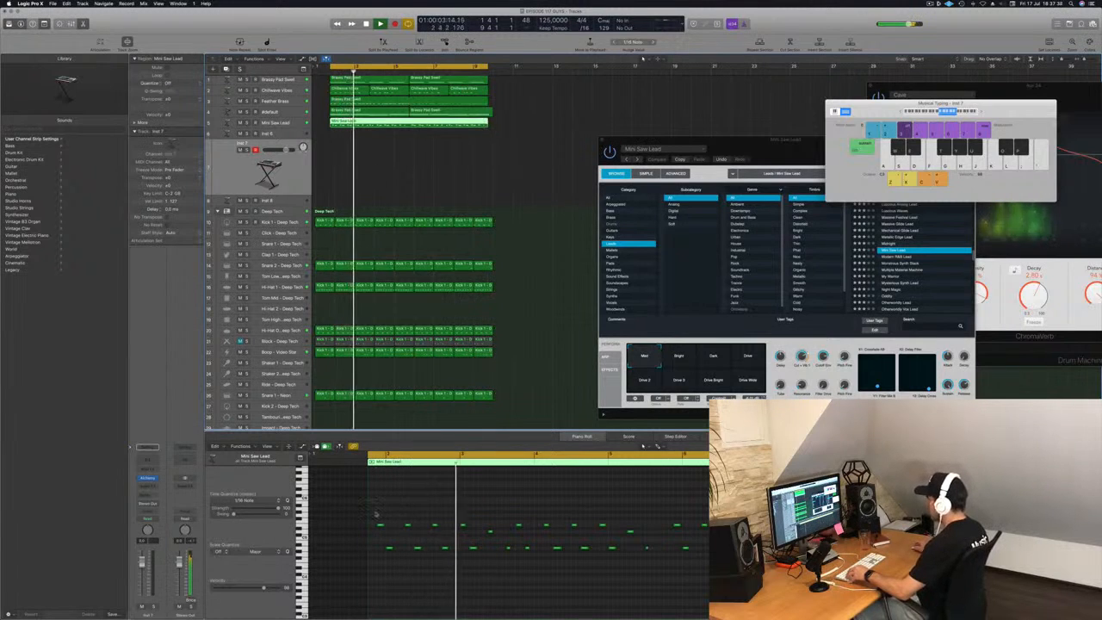
Try nudging all notes of the Mini Saw Lead region slightly earlier and play the result.
{"action": "key", "text": "super+a"}
{"action": "left_click_drag", "start_coordinate": [375, 513], "coordinate": [709, 597]}
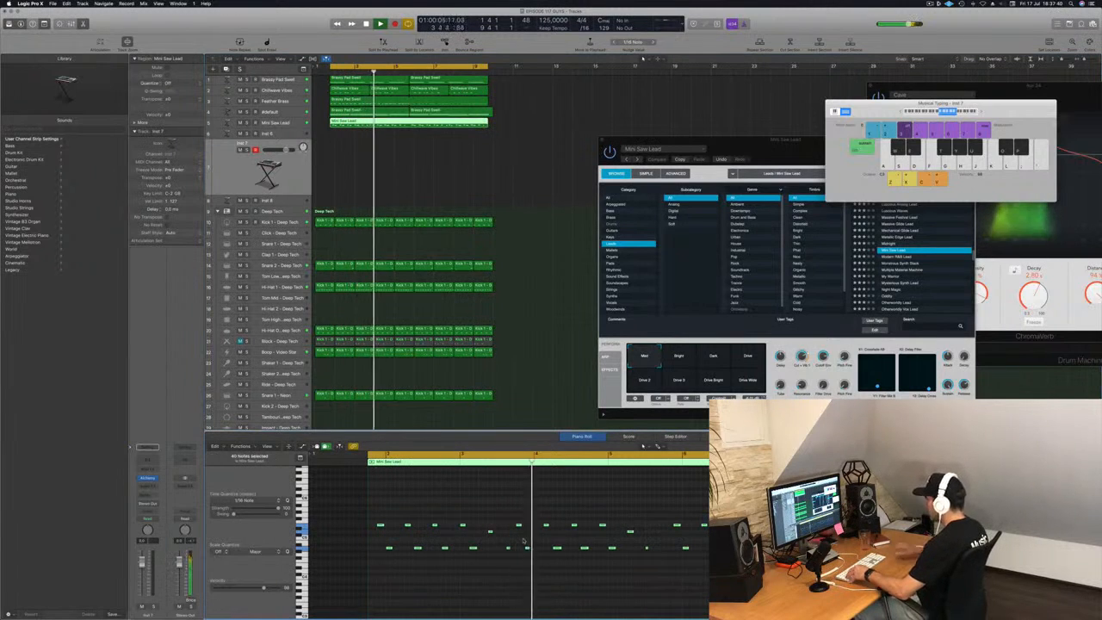
{"action": "key", "text": "alt+Left"}
{"action": "key", "text": "alt+Left"}
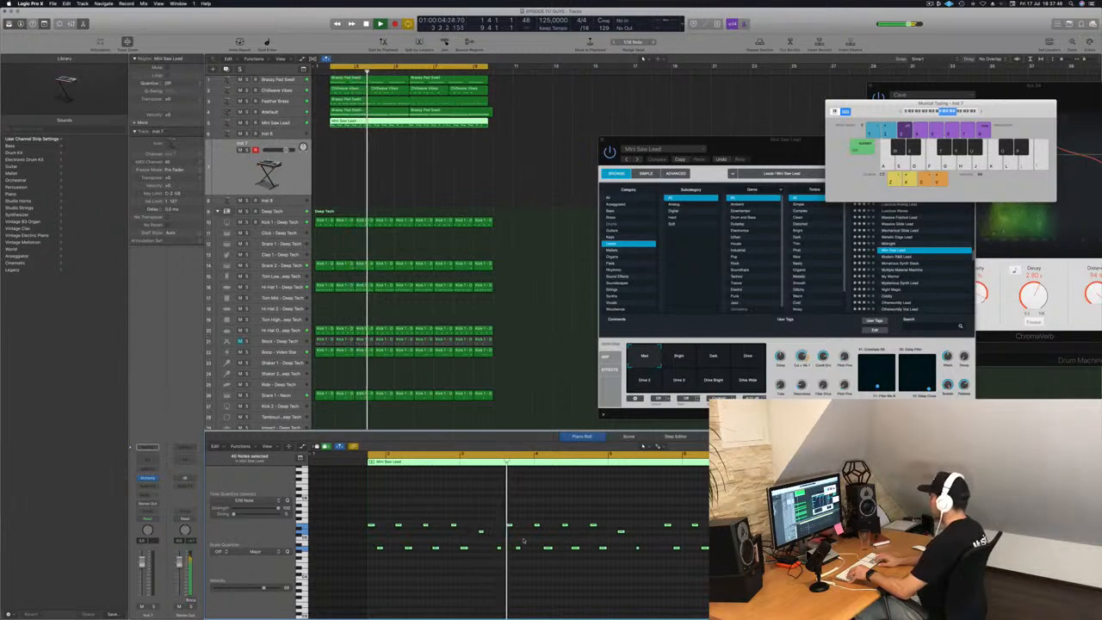
{"action": "key", "text": "alt+Right"}
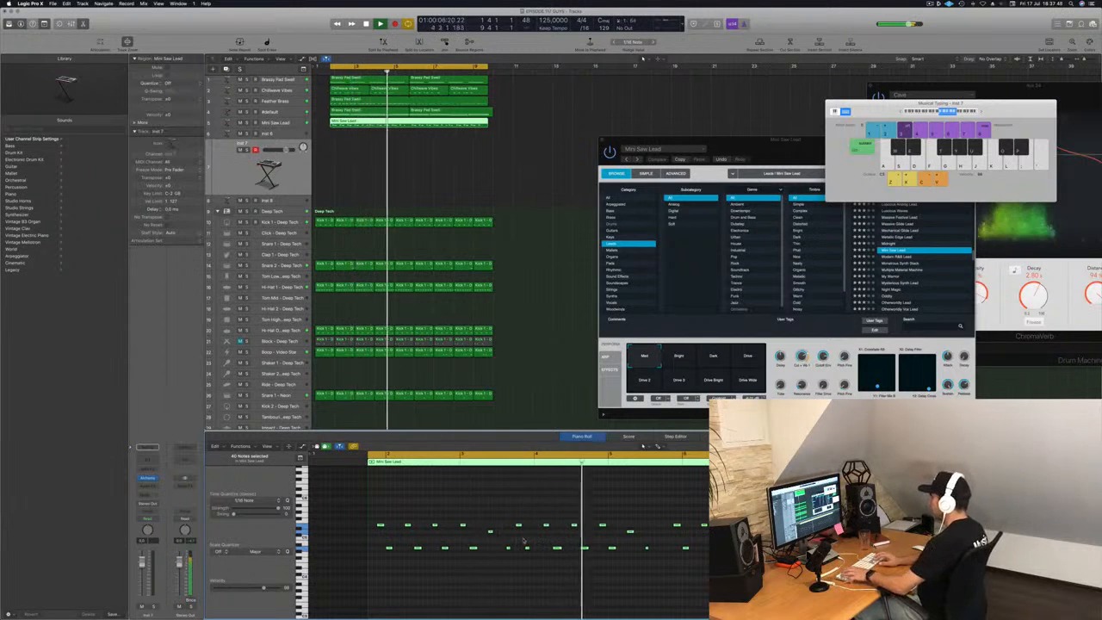
{"action": "left_click", "coordinate": [544, 315]}
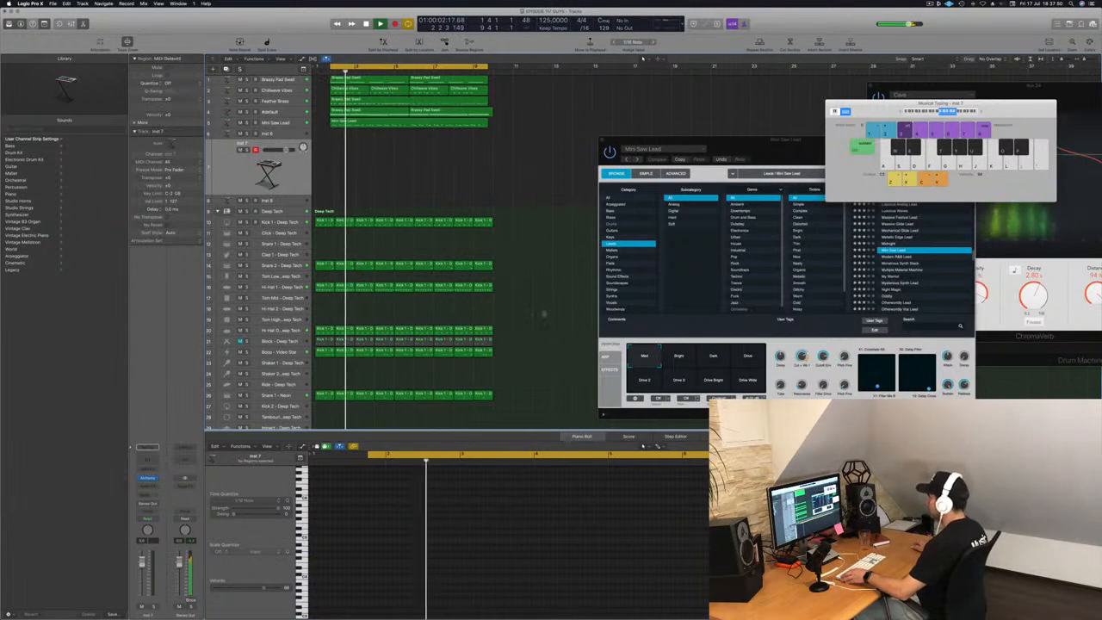
{"action": "left_click", "coordinate": [388, 121]}
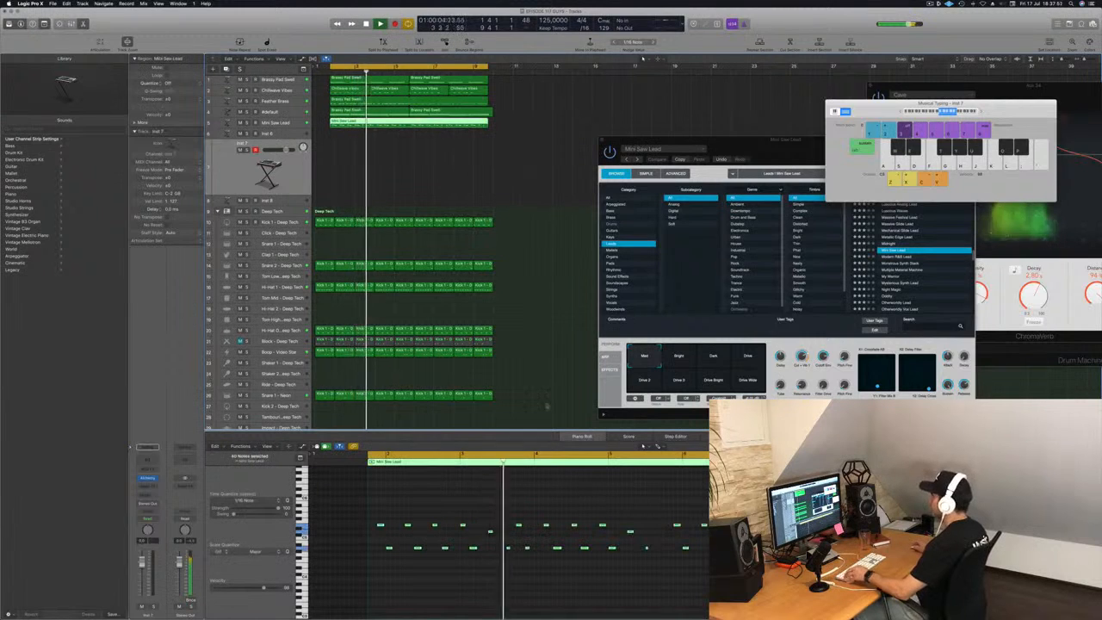
{"action": "left_click", "coordinate": [660, 594]}
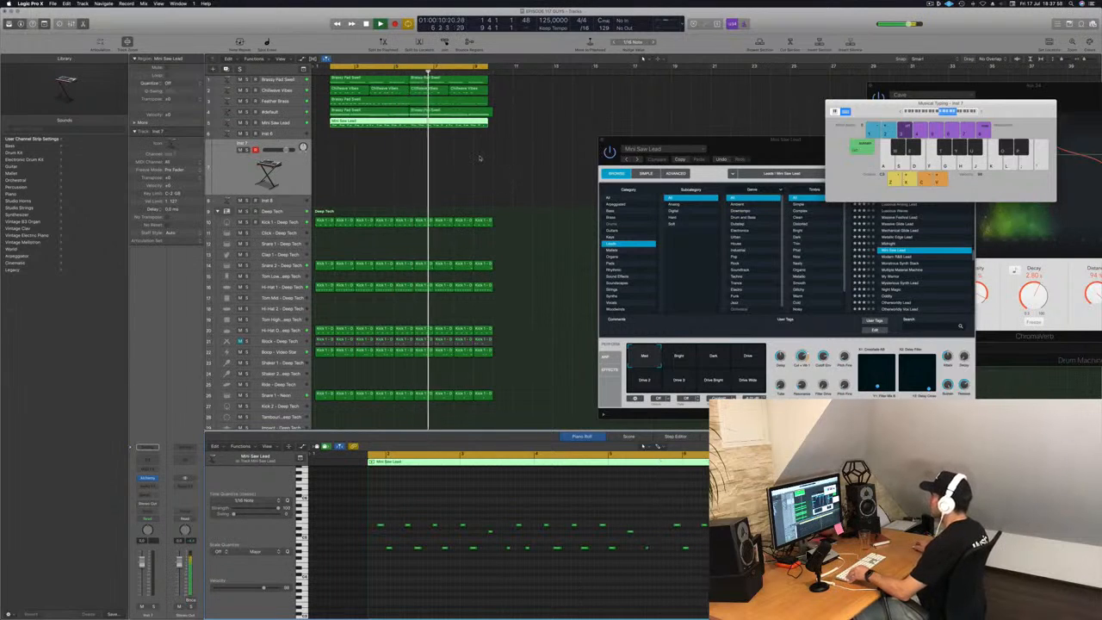
Move the 20 notes of the Mini Saw Lead melody's second half about one beat later.
{"action": "scroll", "coordinate": [480, 157], "scroll_direction": "up", "scroll_amount": 2}
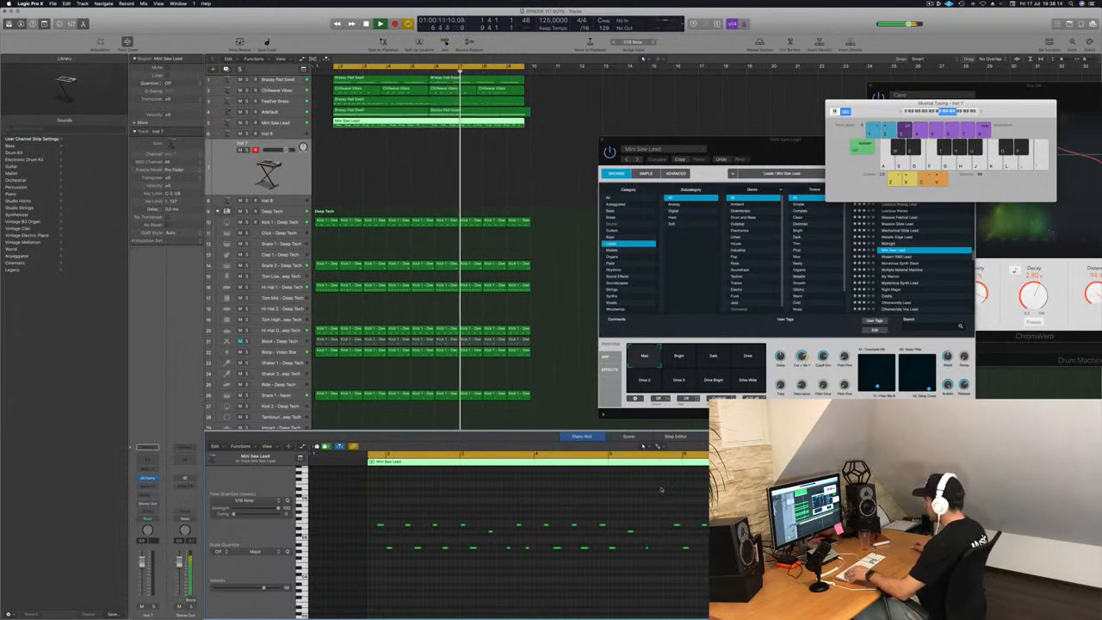
{"action": "left_click_drag", "start_coordinate": [674, 514], "coordinate": [709, 577]}
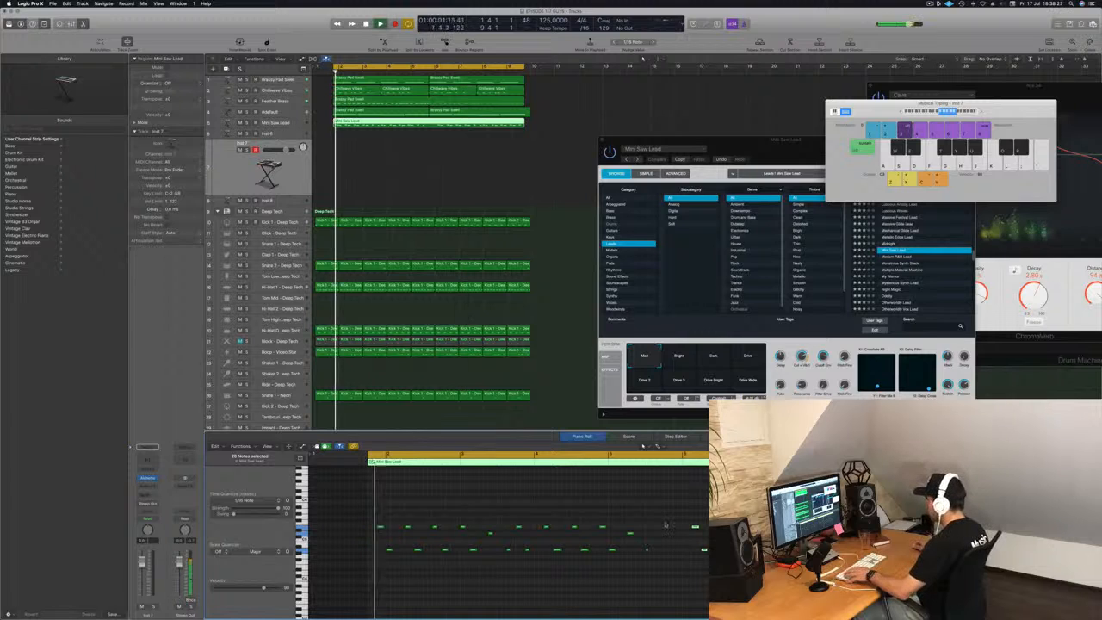
{"action": "left_click", "coordinate": [661, 534]}
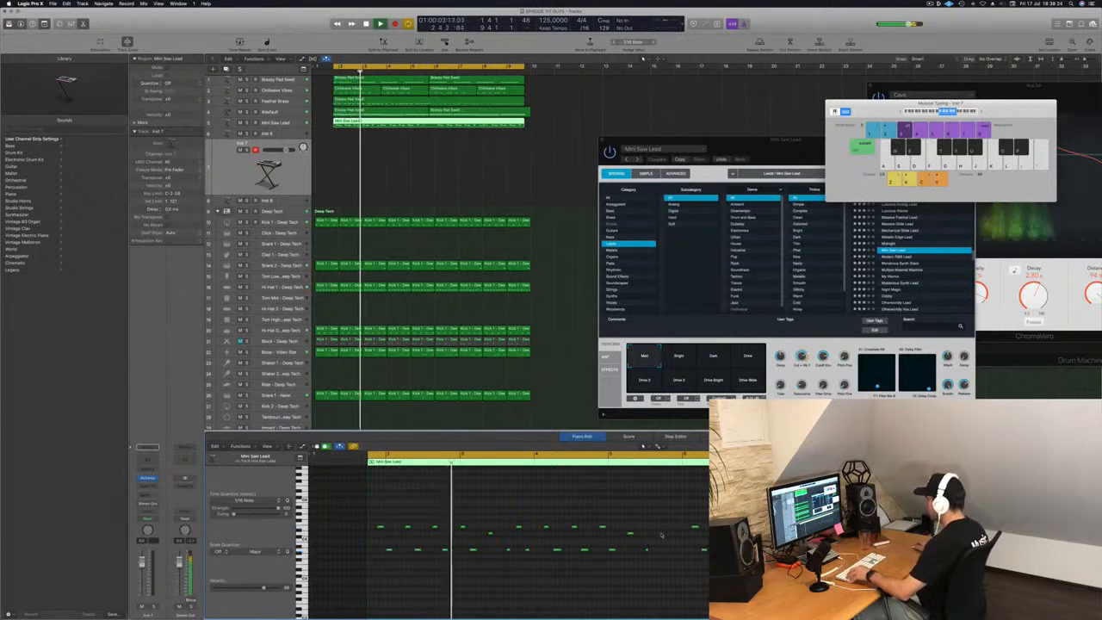
Copy the last high and low note pair of the melody's first half to the start of the second half.
{"action": "left_click_drag", "start_coordinate": [600, 514], "coordinate": [618, 582]}
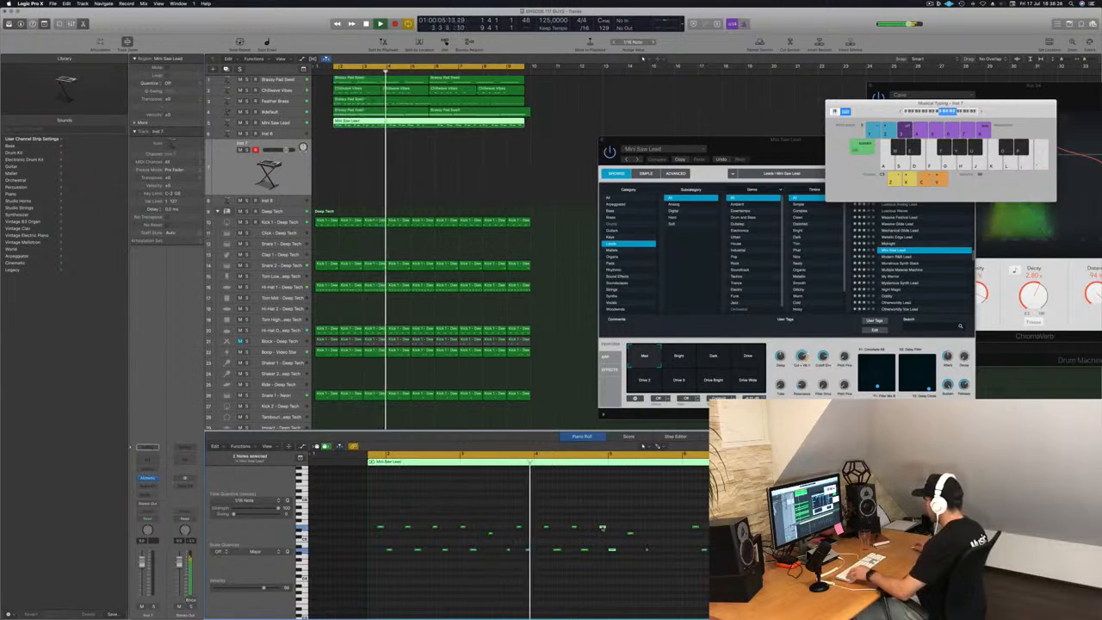
{"action": "left_click_drag", "start_coordinate": [602, 528], "coordinate": [665, 527]}
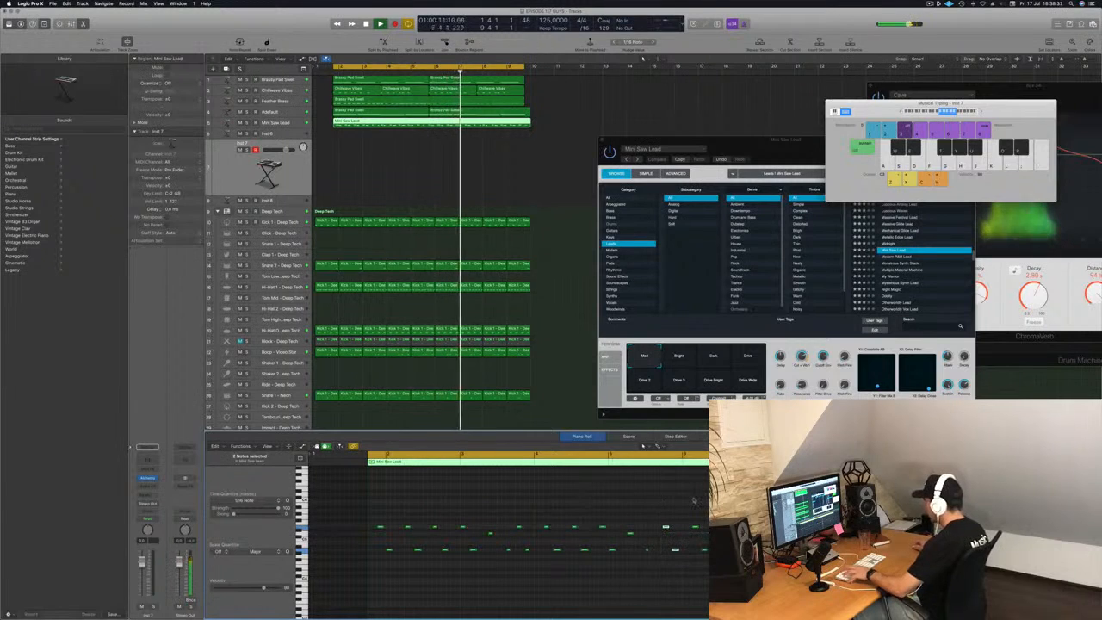
{"action": "left_click", "coordinate": [688, 503]}
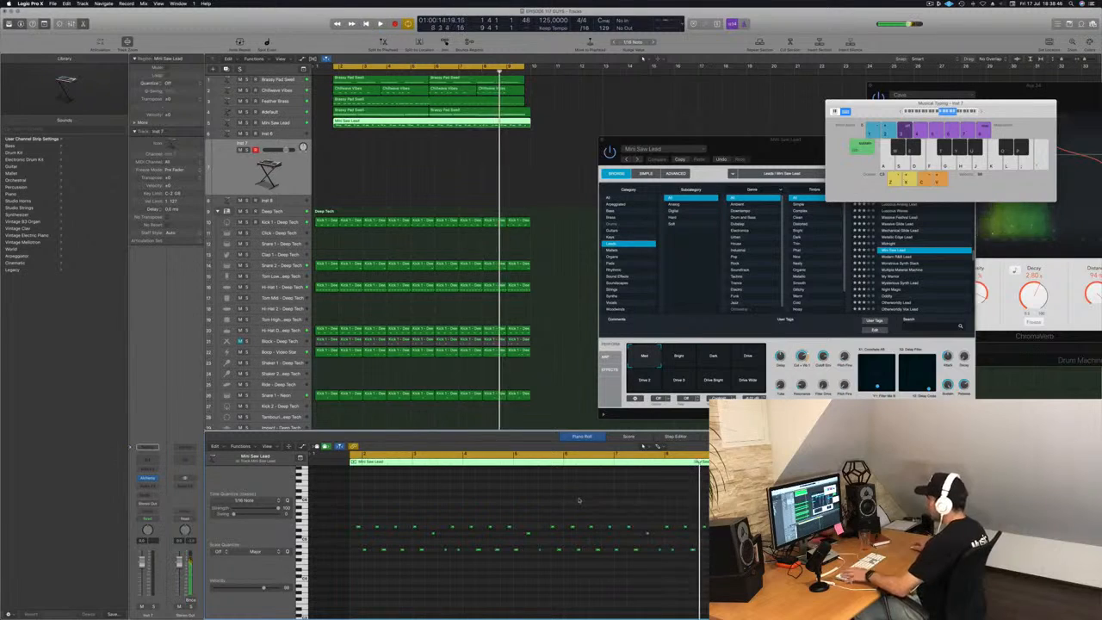
Split the Mini Saw Lead region at its midpoint with the Split option for crossing notes and delete the second half.
{"action": "key", "text": "Return"}
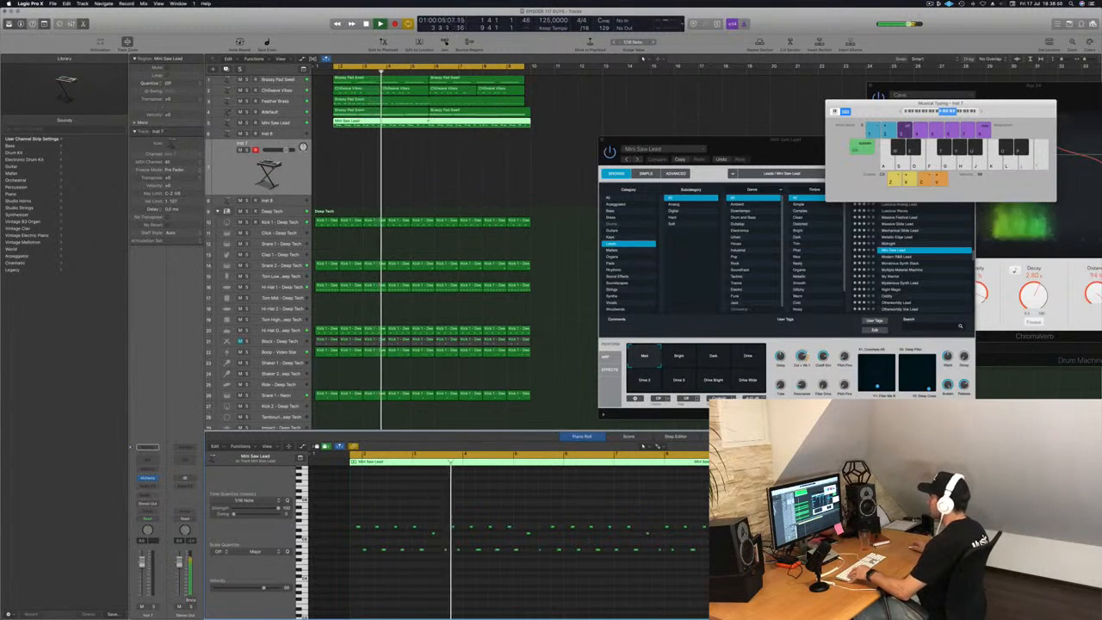
{"action": "key", "text": "super+t"}
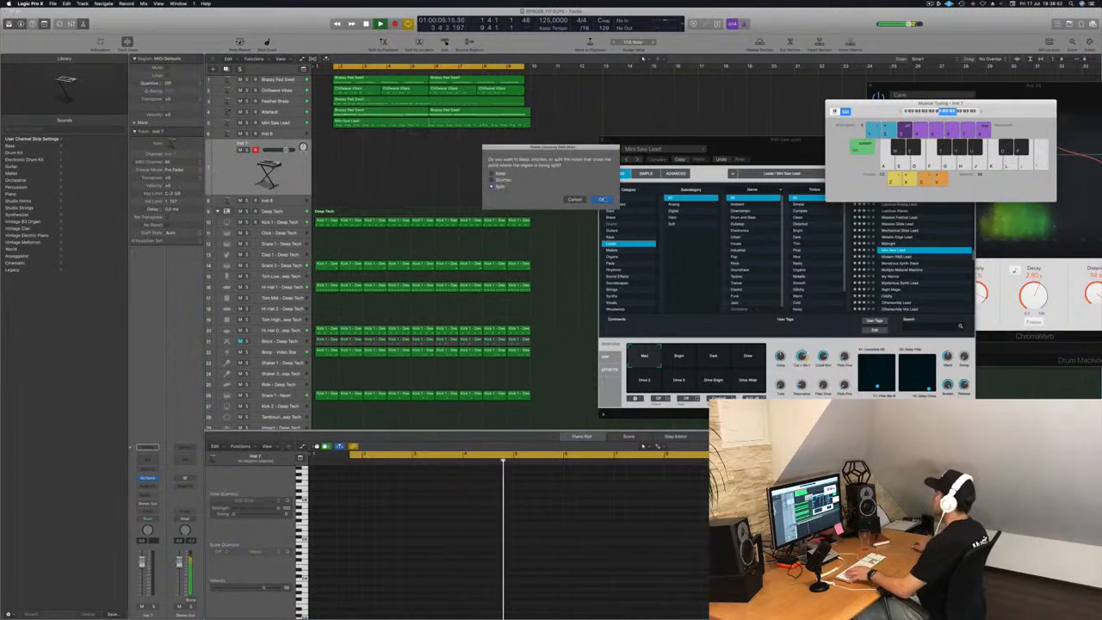
{"action": "key", "text": "Return"}
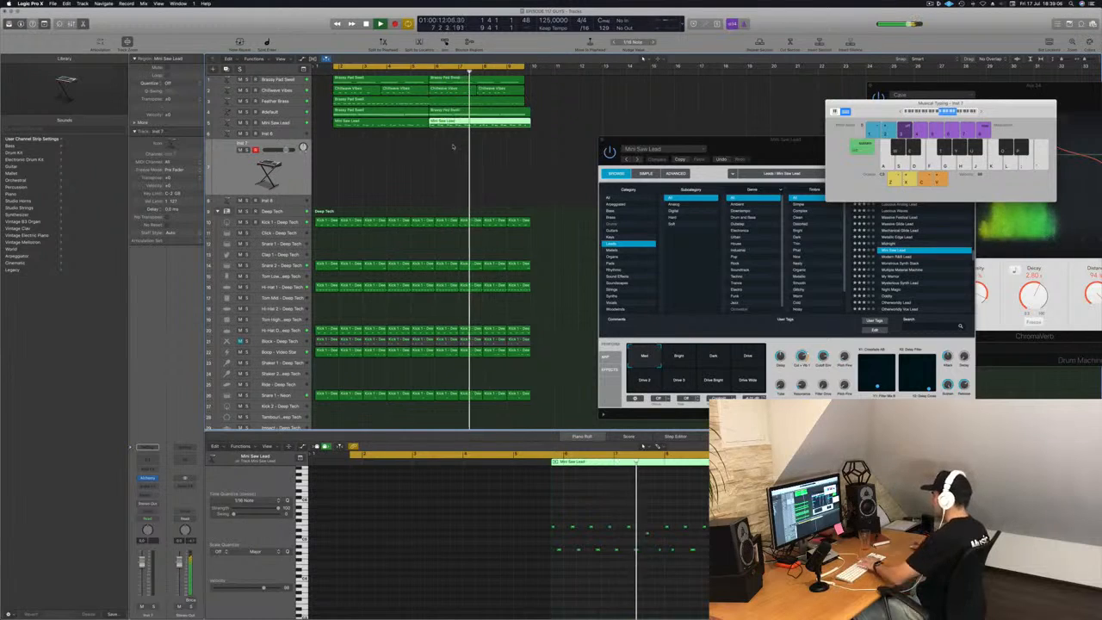
{"action": "key", "text": "BackSpace"}
{"action": "key", "text": "Return"}
Copy the remaining Mini Saw Lead half into the empty second half of the loop and join both into one region.
{"action": "left_click", "coordinate": [383, 122]}
{"action": "left_click_drag", "start_coordinate": [383, 122], "coordinate": [426, 122]}
{"action": "key", "text": "super+j"}
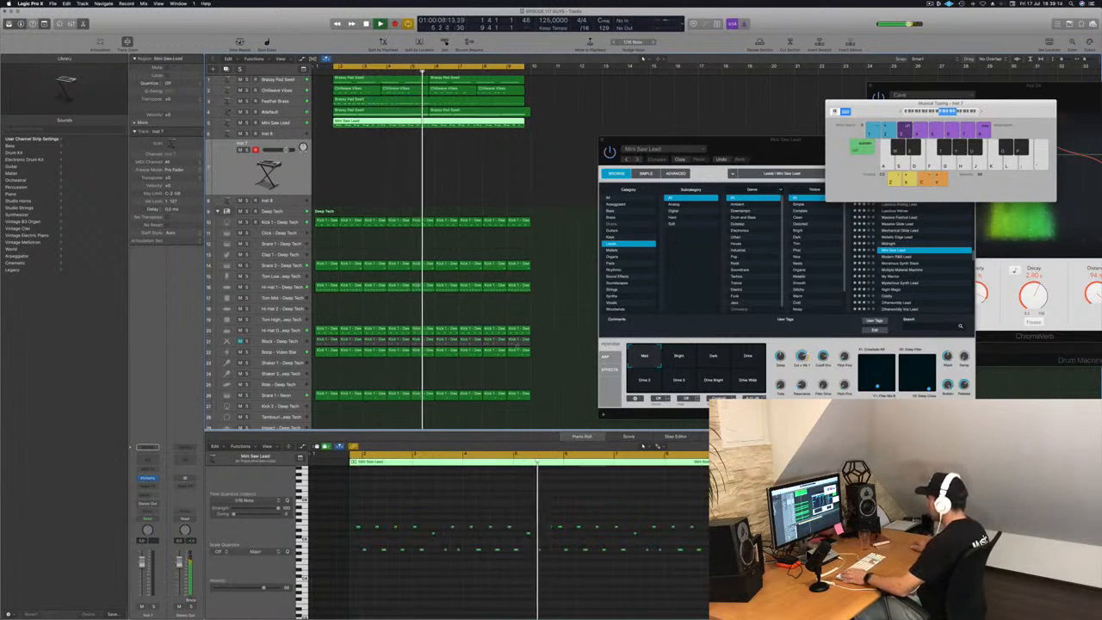
{"action": "left_click", "coordinate": [552, 537]}
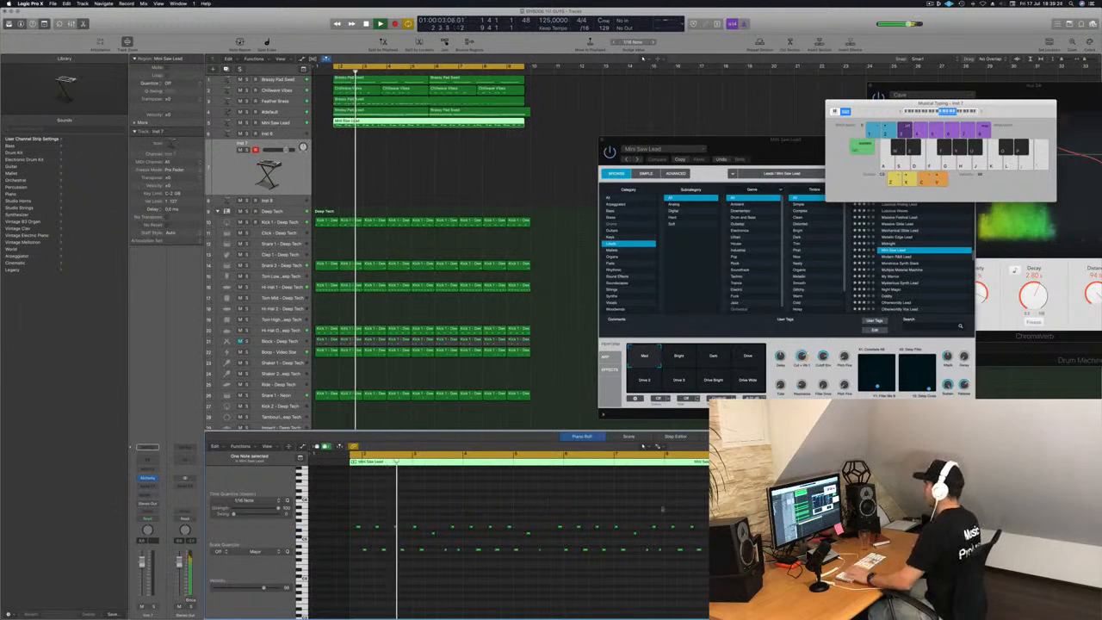
{"action": "key", "text": "Return"}
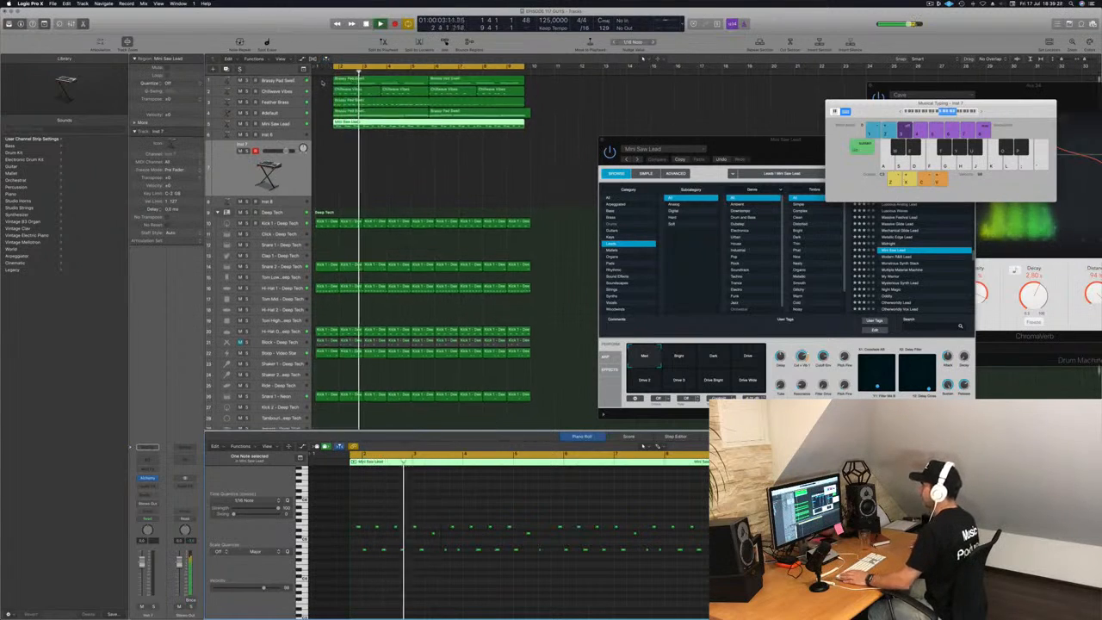
Extend the start of the cycle range back to bar 1 and play from there.
{"action": "scroll", "coordinate": [323, 82], "scroll_direction": "up", "scroll_amount": 1}
{"action": "key", "text": "Return"}
{"action": "left_click_drag", "start_coordinate": [334, 67], "coordinate": [319, 68]}
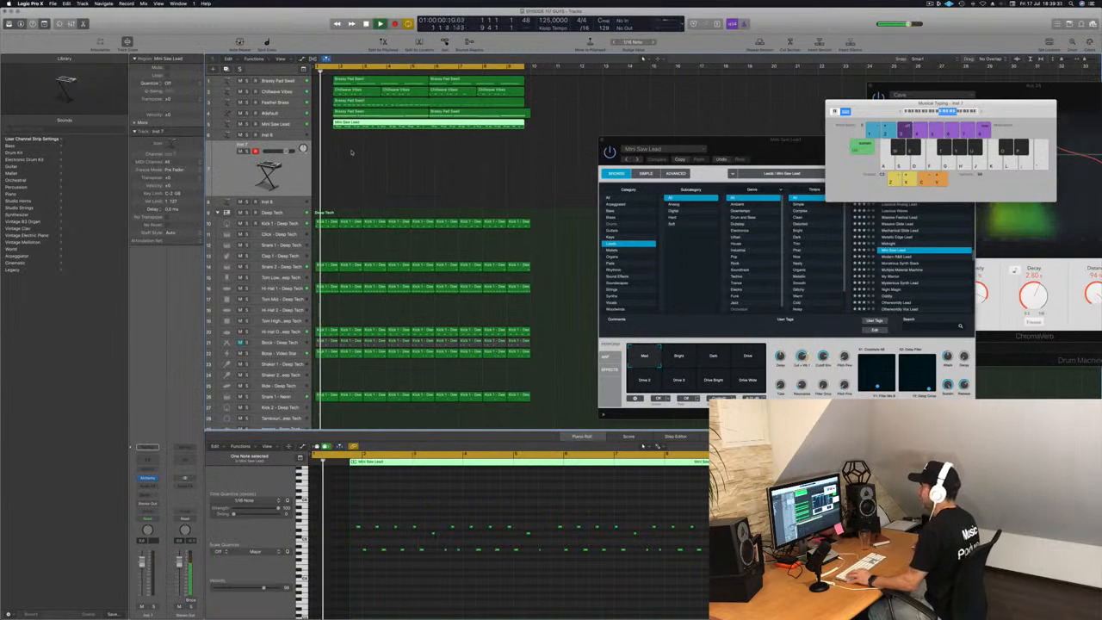
{"action": "key", "text": "super+Right"}
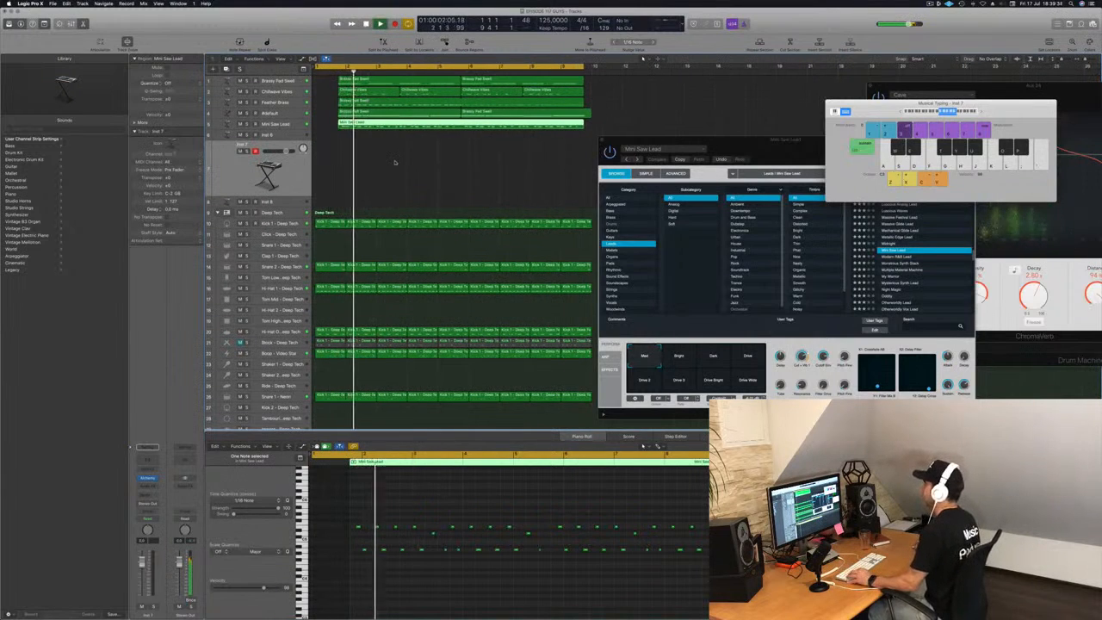
{"action": "key", "text": "super+Left"}
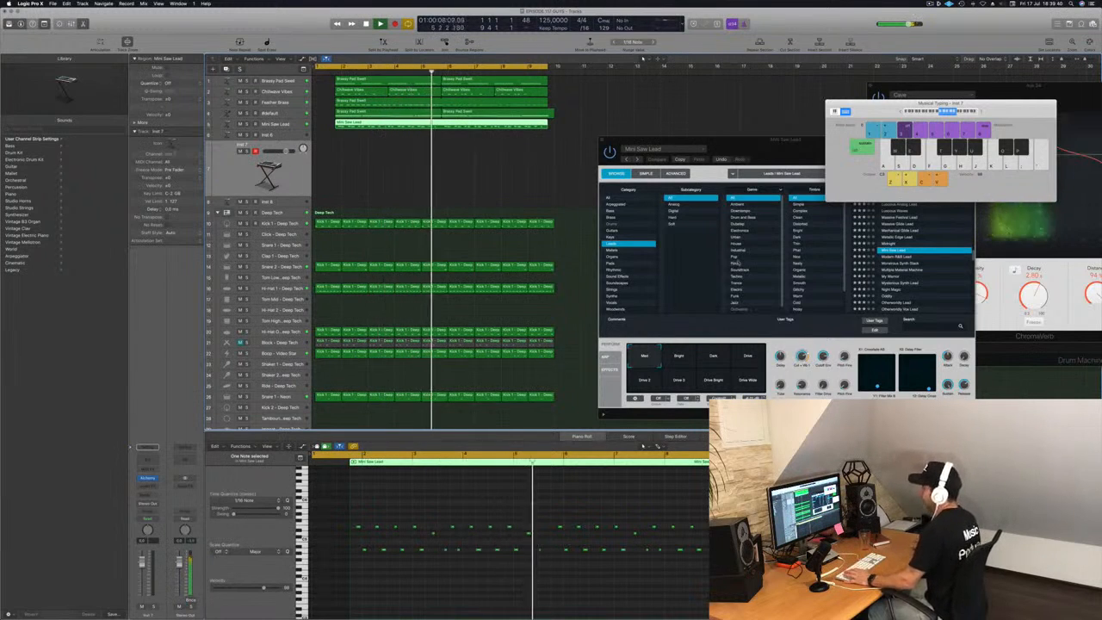
Select the Mini Saw Lead track and set the start of the cycle range to bar 2.
{"action": "left_click", "coordinate": [476, 170]}
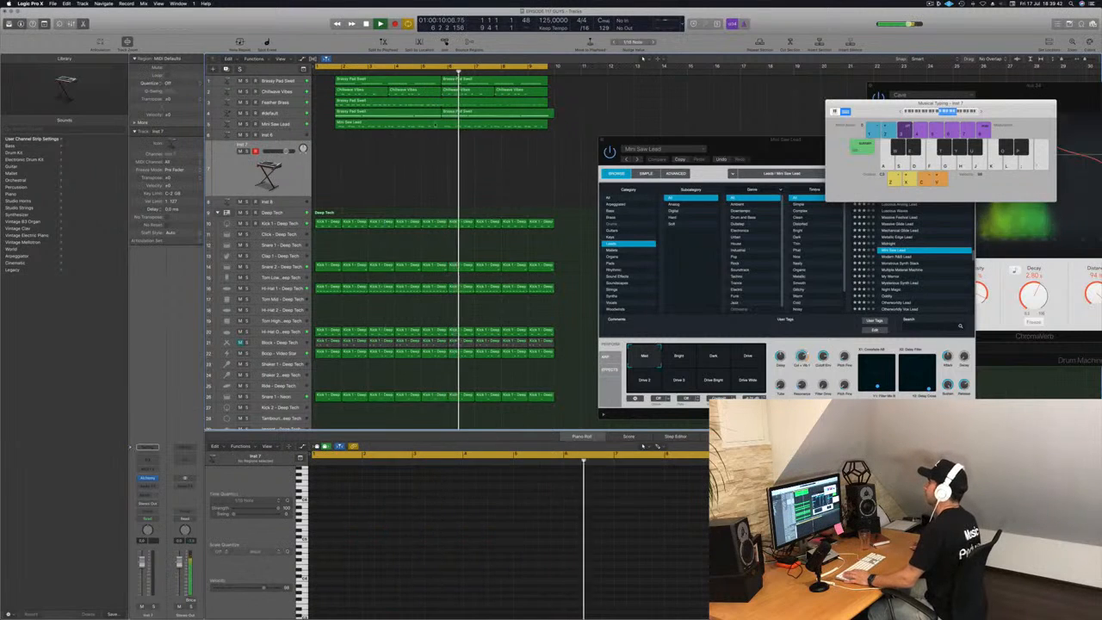
{"action": "left_click", "coordinate": [435, 124]}
{"action": "key", "text": "super+Left"}
{"action": "key", "text": "Return"}
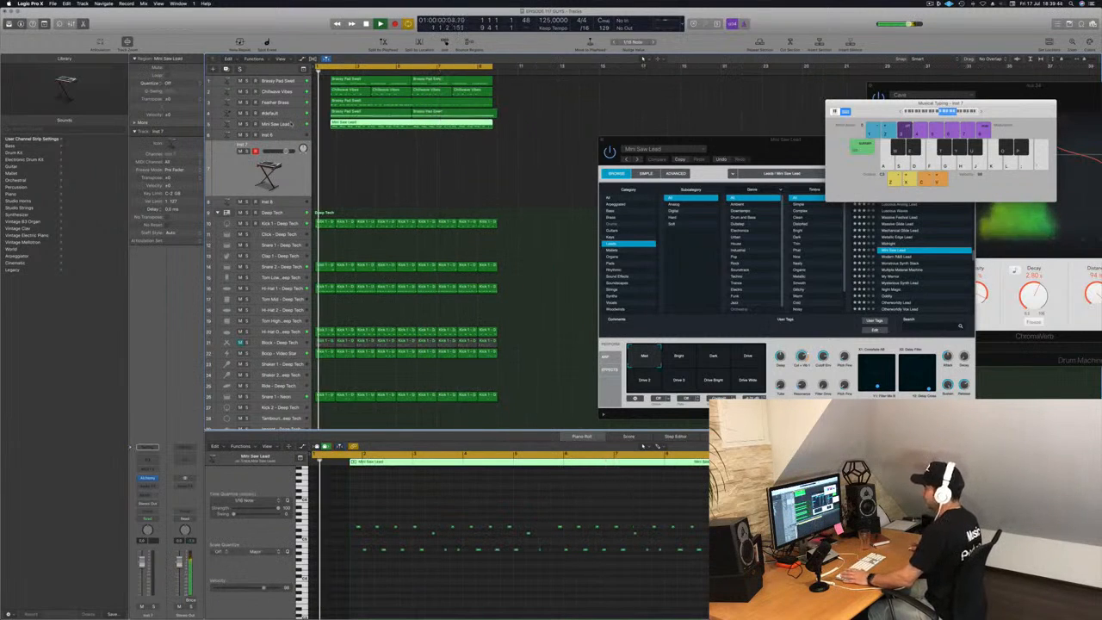
{"action": "left_click", "coordinate": [291, 124]}
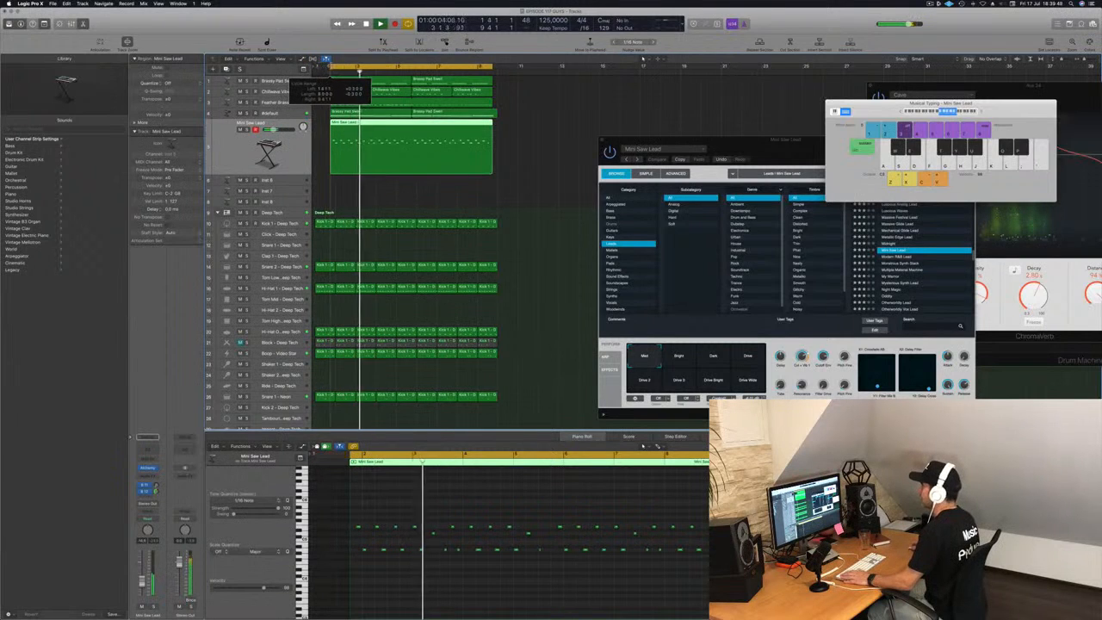
{"action": "key", "text": "Return"}
Split the second Brassy Pad Swell region on the fourth track at the cycle's end, splitting crossing notes, and remove the overhang.
{"action": "left_click", "coordinate": [494, 114]}
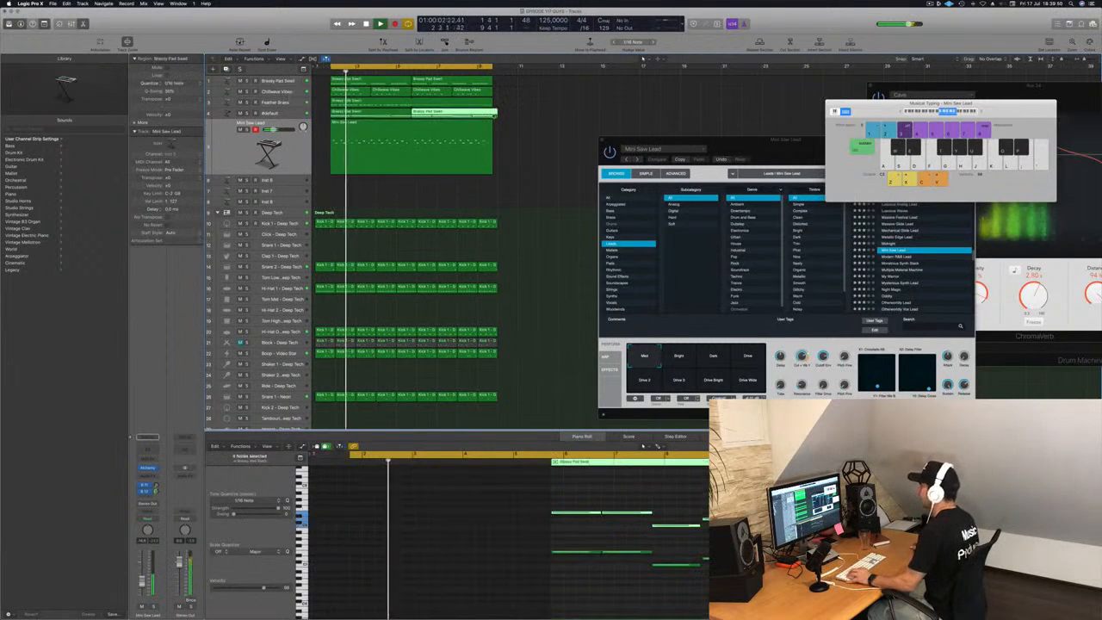
{"action": "left_click_drag", "start_coordinate": [498, 114], "coordinate": [493, 113]}
{"action": "key", "text": "BackSpace"}
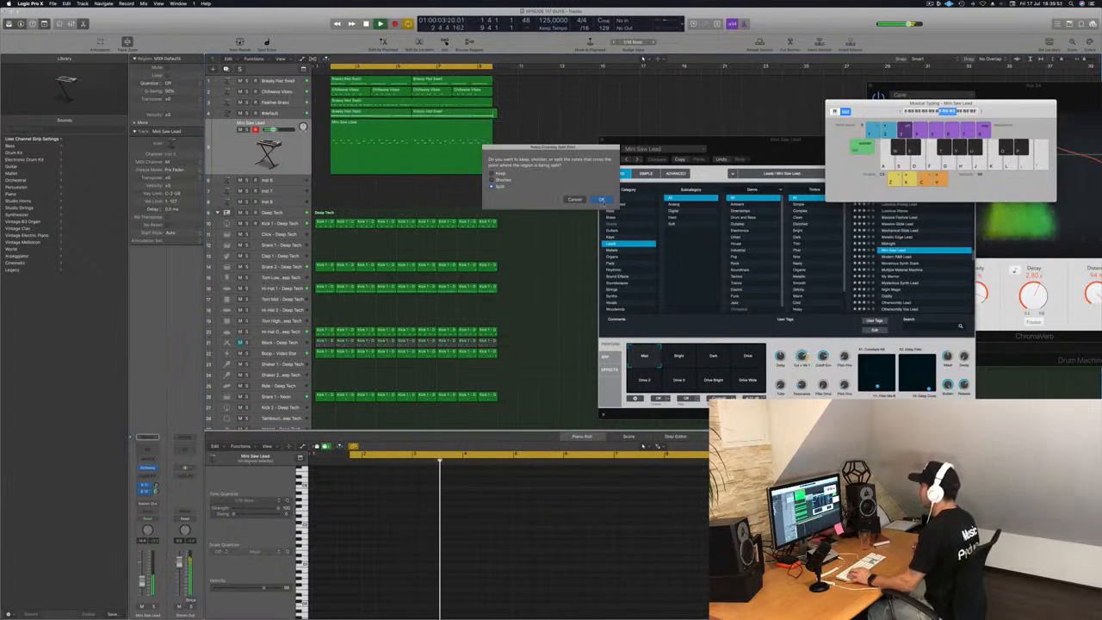
{"action": "key", "text": "Return"}
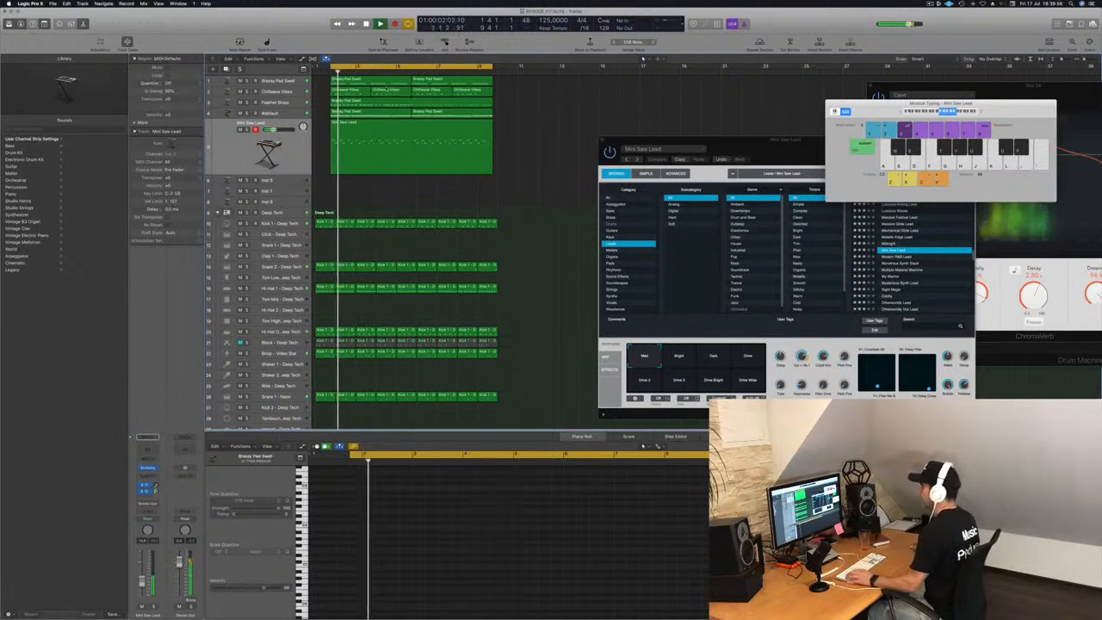
Repeat all synth and drum regions of the eight-bar loop three times along the timeline.
{"action": "key", "text": "super+r"}
{"action": "key", "text": "super+r"}
{"action": "key", "text": "super+r"}
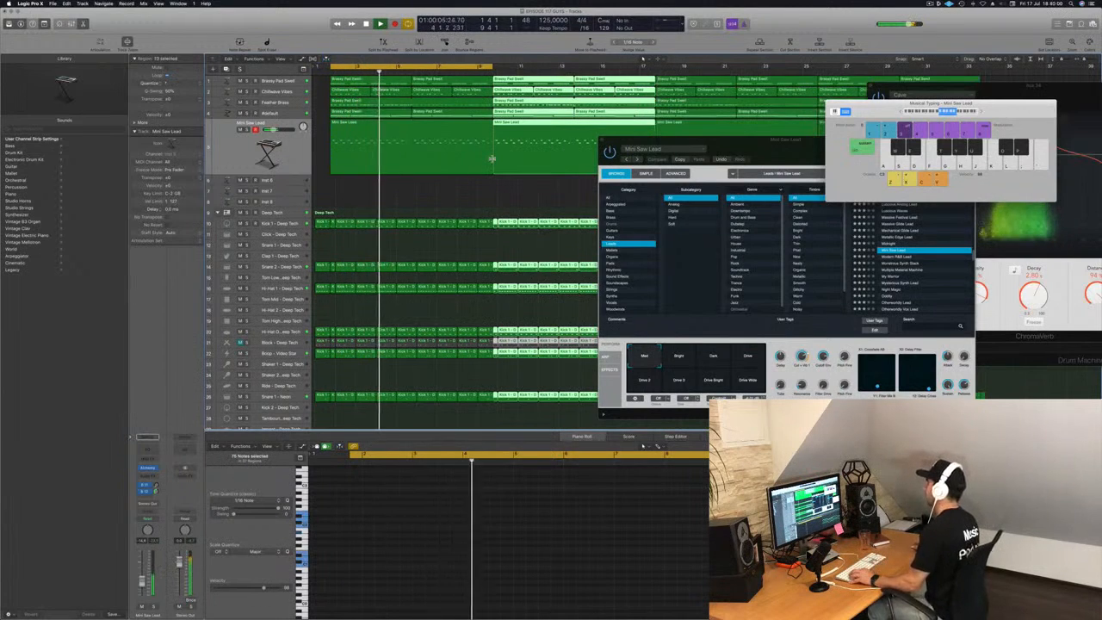
{"action": "key", "text": "super+Left"}
{"action": "key", "text": "super+Left"}
{"action": "key", "text": "super+Left"}
{"action": "key", "text": "super+Left"}
Close the Mini Saw Lead synth window and select the first Mini Saw Lead region through its track.
{"action": "left_click", "coordinate": [746, 151]}
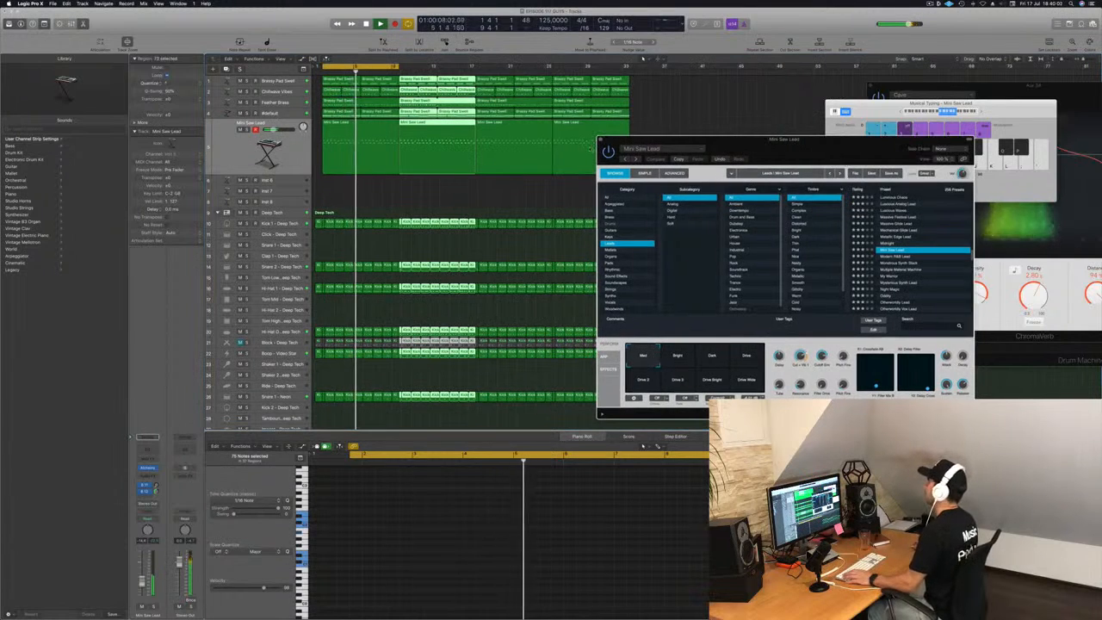
{"action": "left_click", "coordinate": [602, 140]}
{"action": "left_click", "coordinate": [289, 148]}
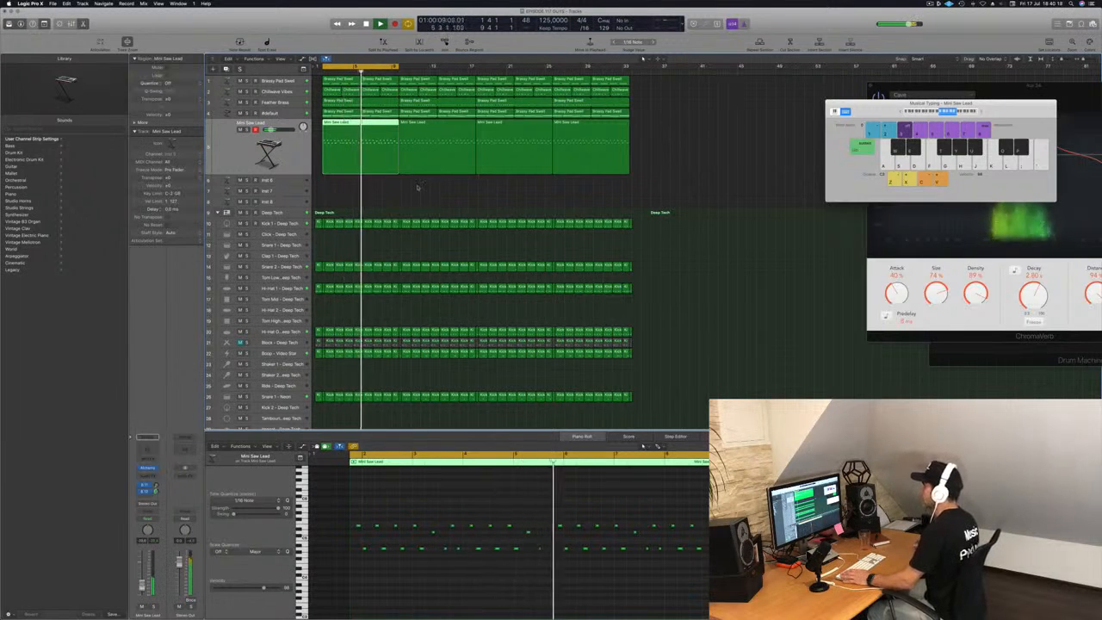
Add a Channel EQ with an 860 Hz, 24 dB/Oct low cut to the Mini Saw Lead track and raise its volume slightly.
{"action": "key", "text": "Return"}
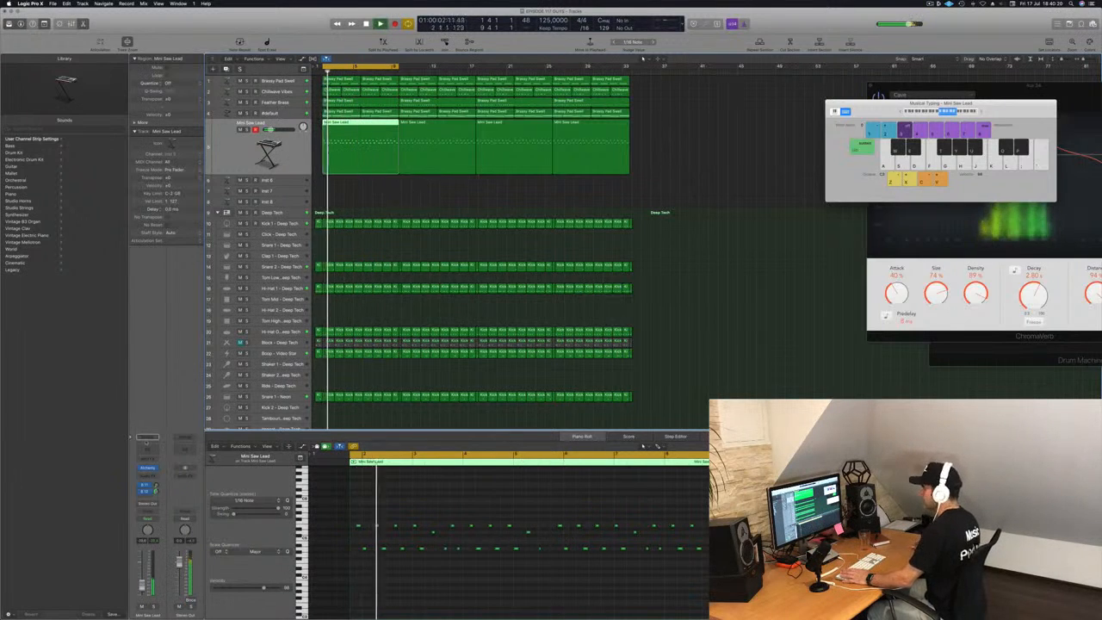
{"action": "left_click", "coordinate": [148, 443]}
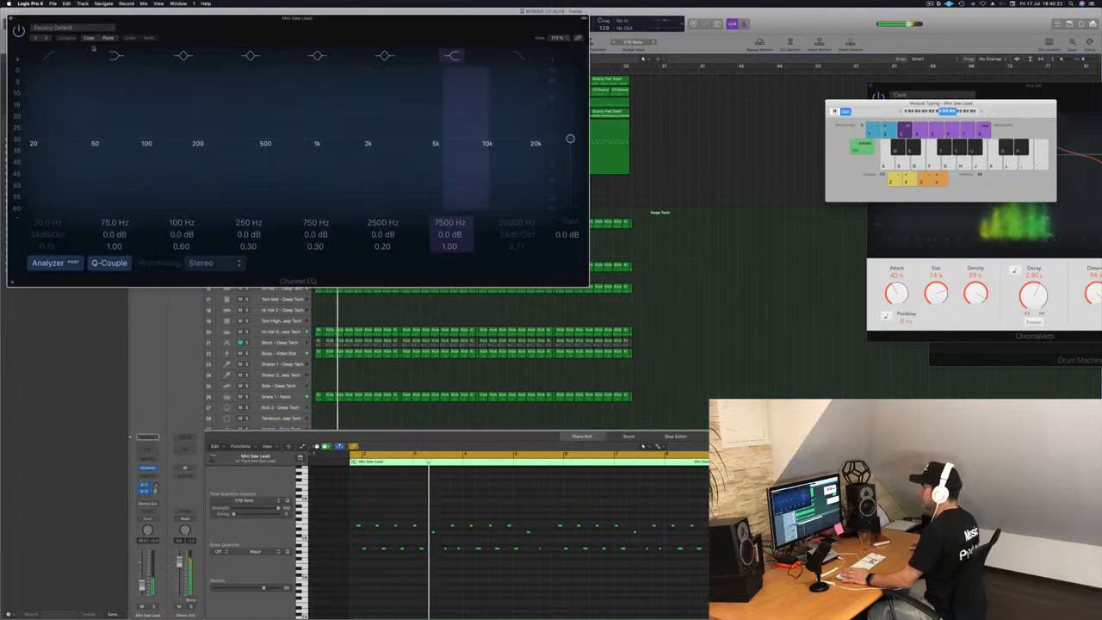
{"action": "left_click", "coordinate": [49, 55]}
{"action": "left_click_drag", "start_coordinate": [33, 153], "coordinate": [337, 157]}
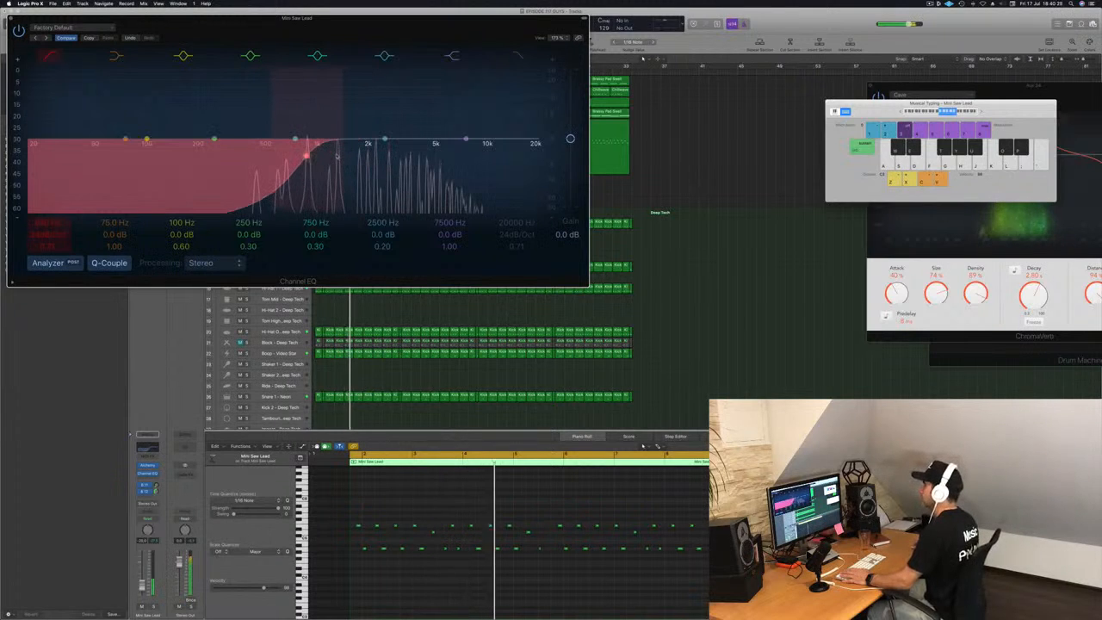
{"action": "key", "text": "Return"}
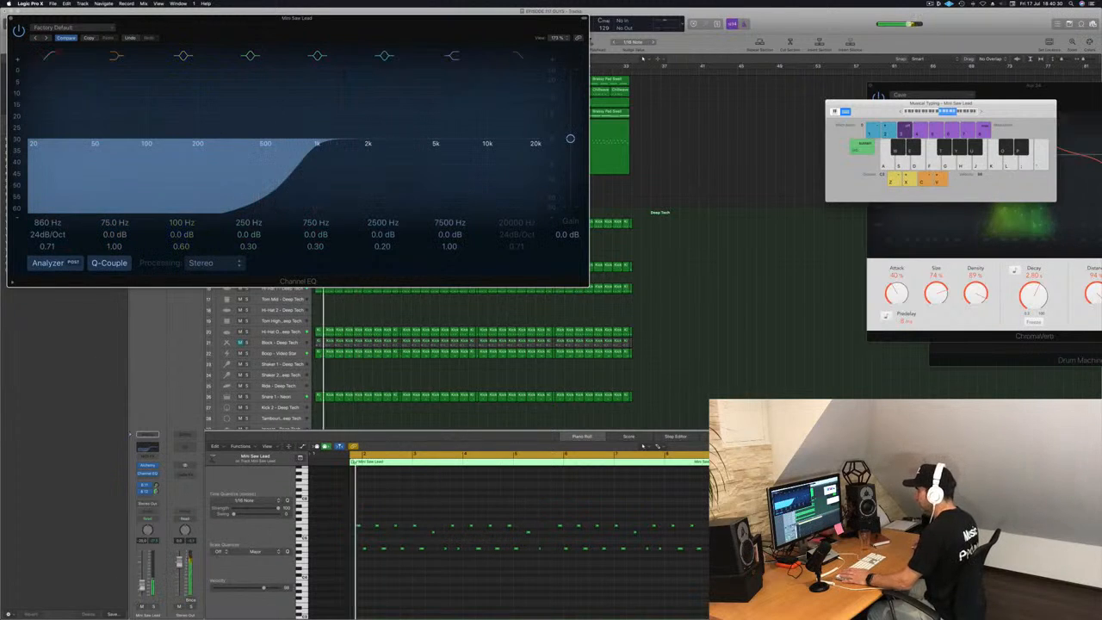
{"action": "left_click_drag", "start_coordinate": [142, 585], "coordinate": [143, 582]}
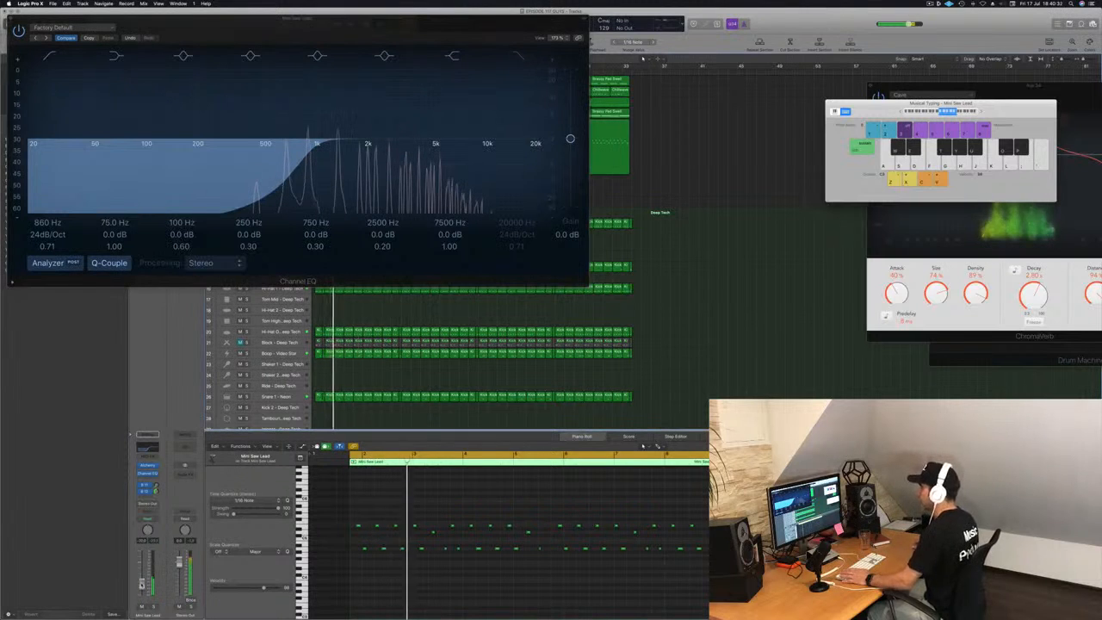
Close the Mini Saw Lead's Channel EQ, deselect its region and briefly solo the Feather Brass track.
{"action": "left_click", "coordinate": [12, 18]}
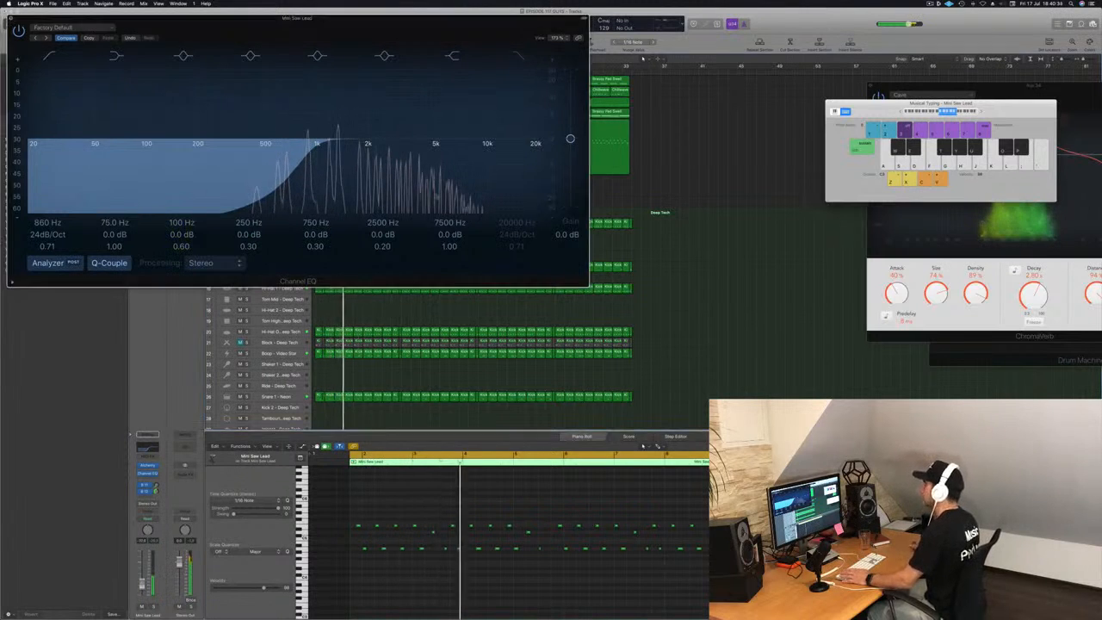
{"action": "left_click", "coordinate": [607, 207]}
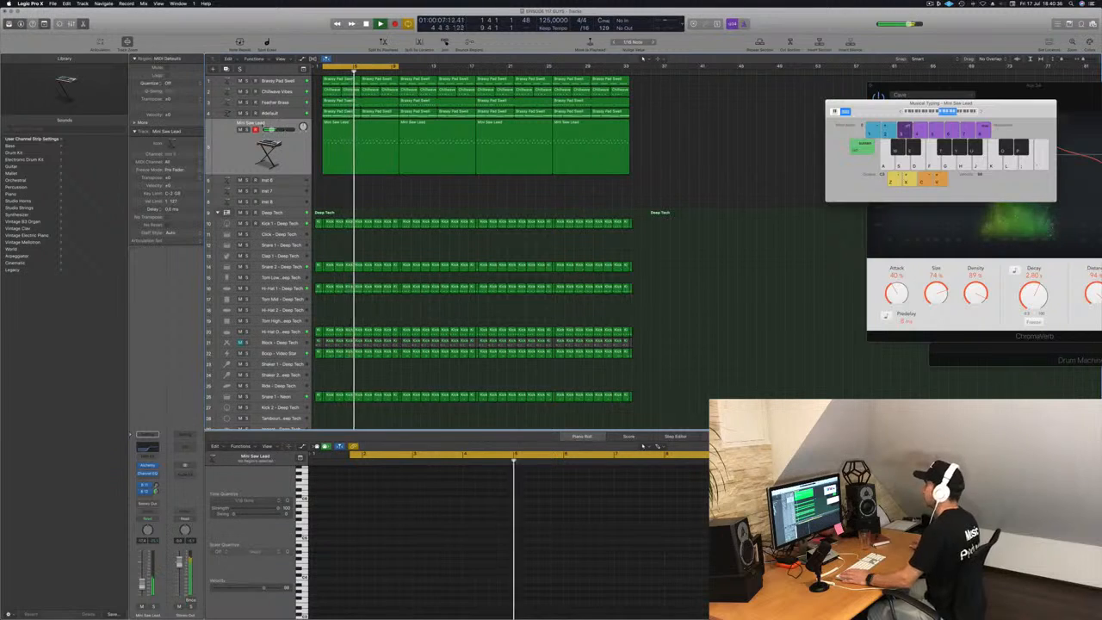
{"action": "left_click", "coordinate": [246, 102]}
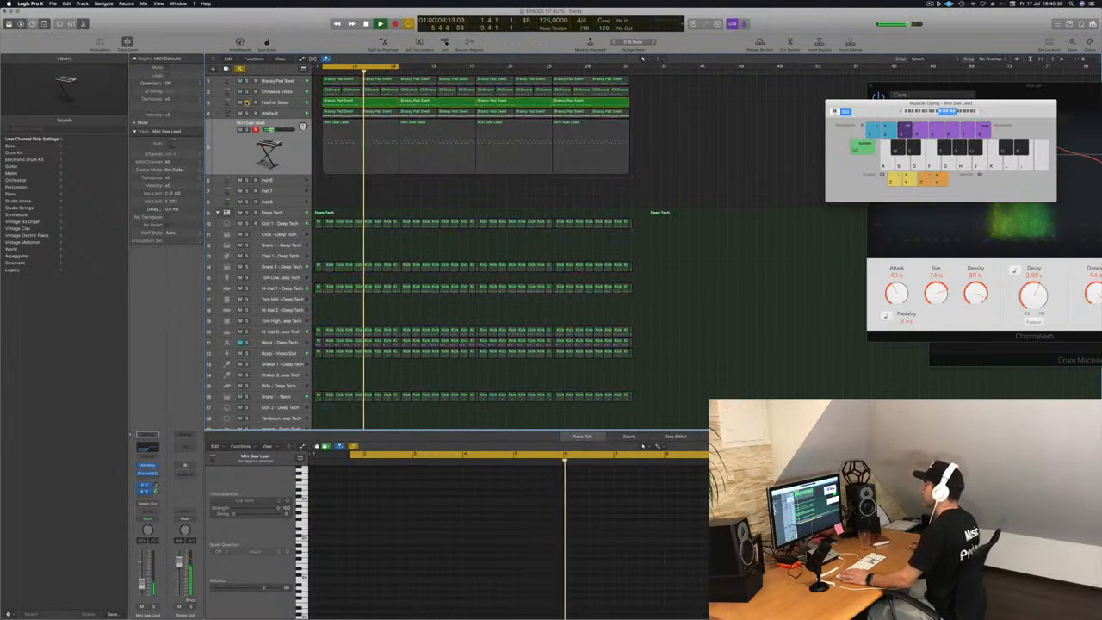
{"action": "key", "text": "s"}
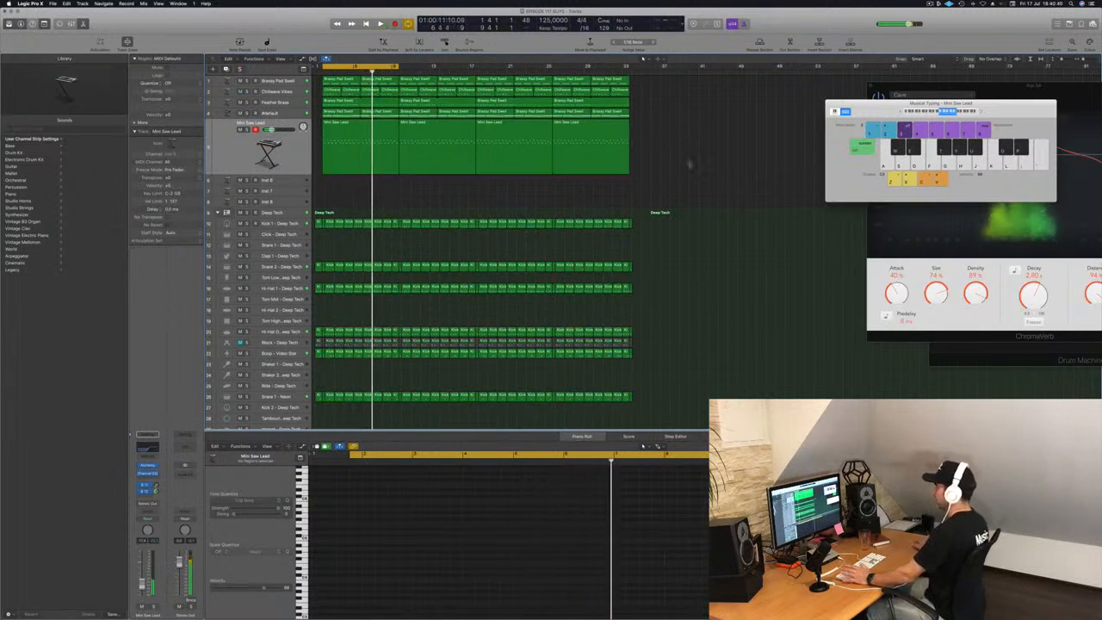
Unmute the Block - Deep Tech track and extend the cycle range to bar 33 over all the repeated regions.
{"action": "key", "text": "Return"}
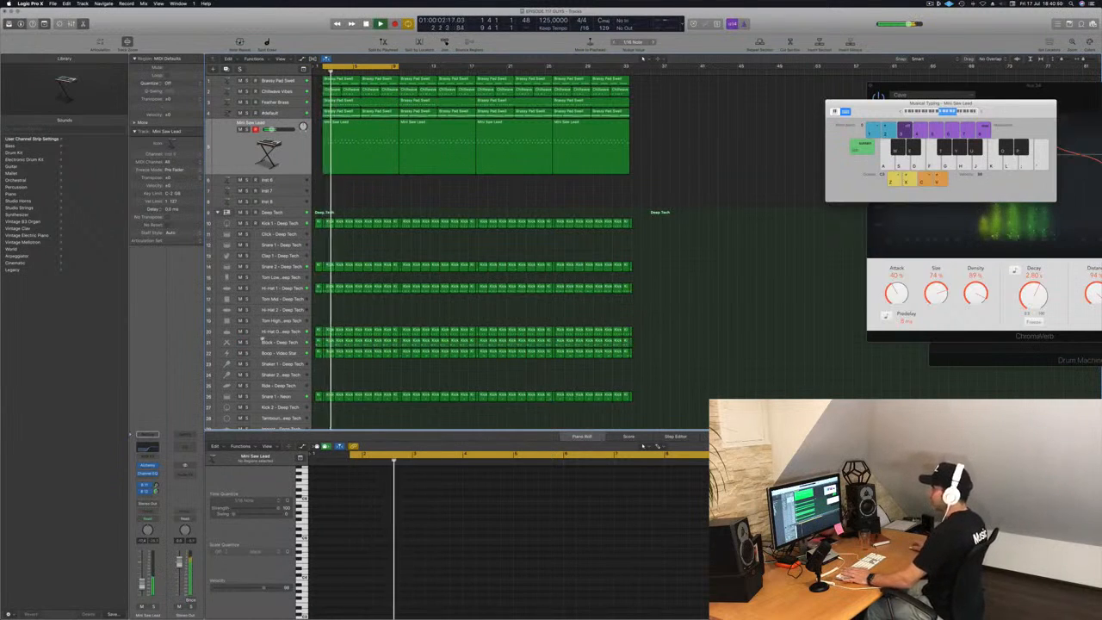
{"action": "left_click", "coordinate": [262, 342]}
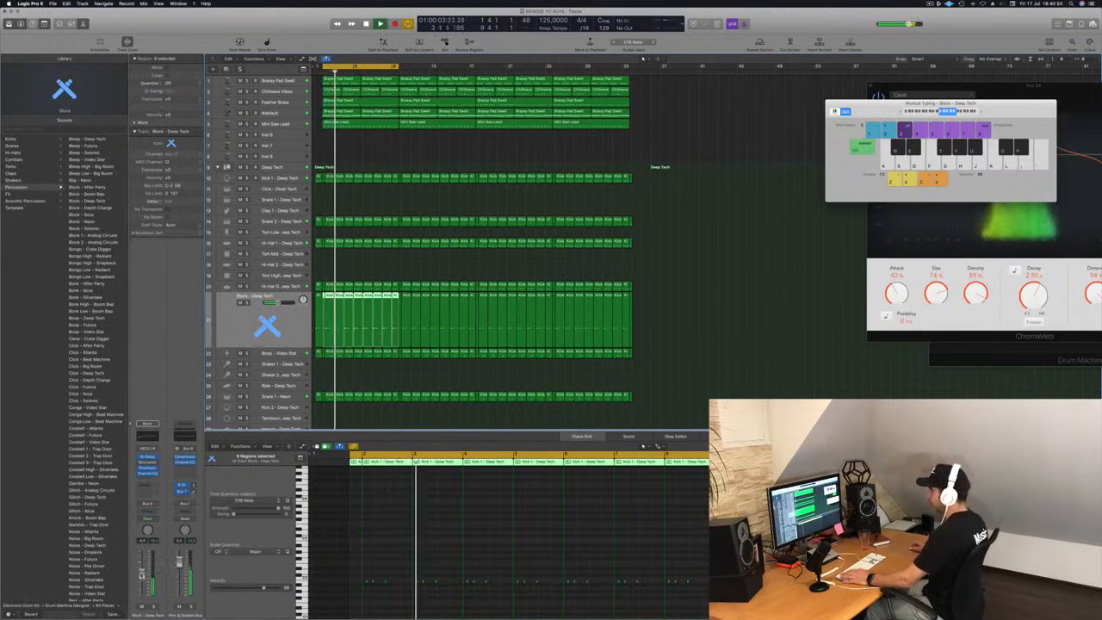
{"action": "left_click", "coordinate": [805, 352]}
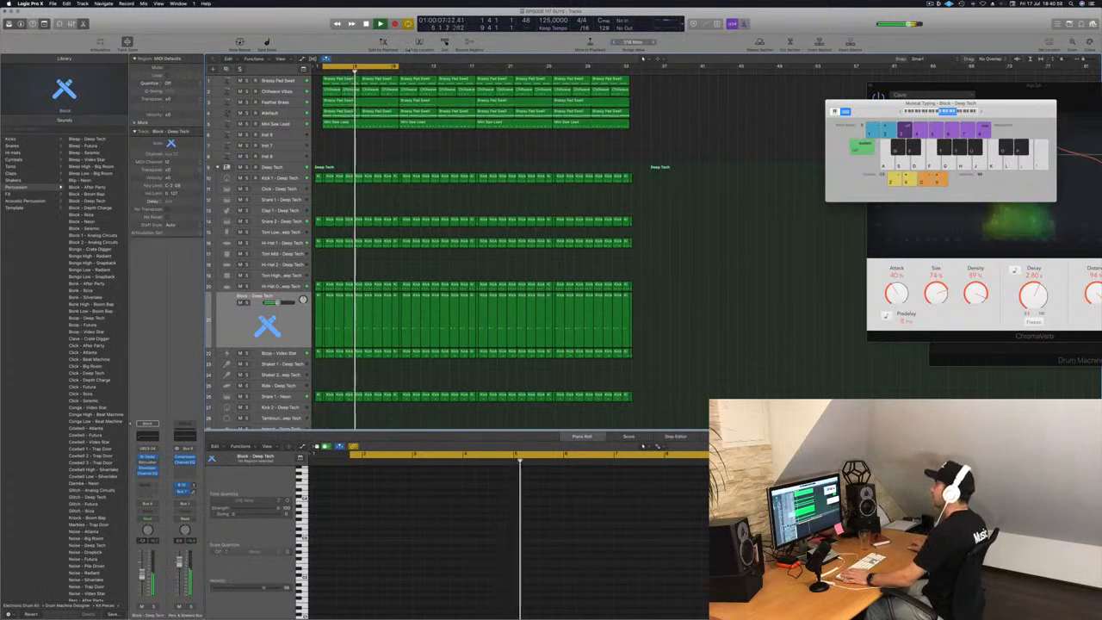
{"action": "left_click_drag", "start_coordinate": [394, 67], "coordinate": [623, 67]}
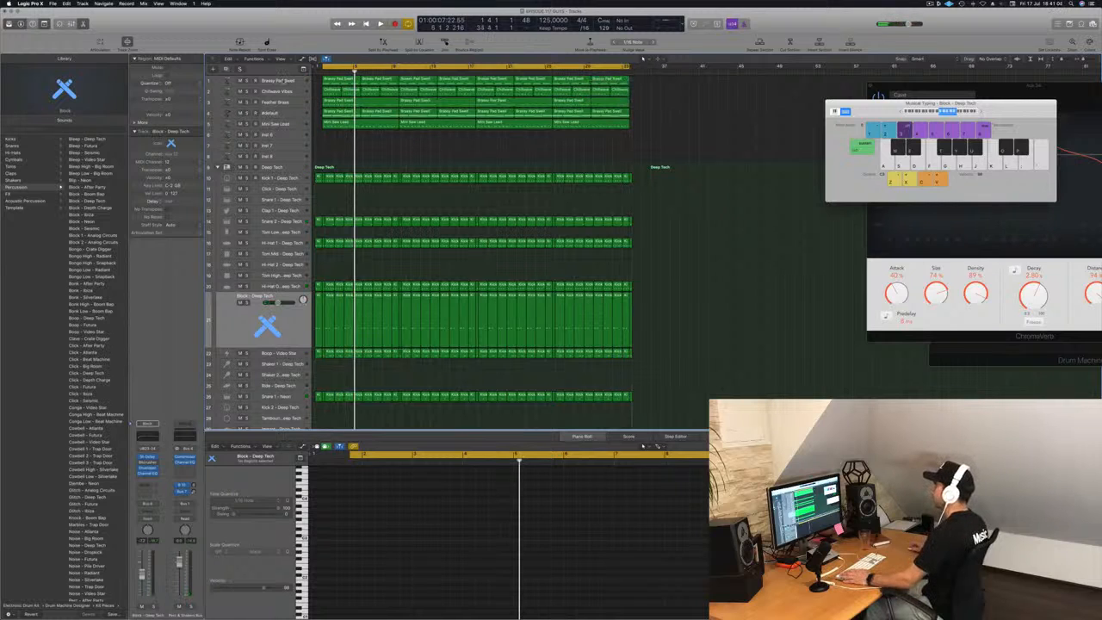
Solo the Kick 1 and Snare 2 tracks of the Deep Tech kit and lower the Snare 2 volume slightly.
{"action": "left_click", "coordinate": [293, 179]}
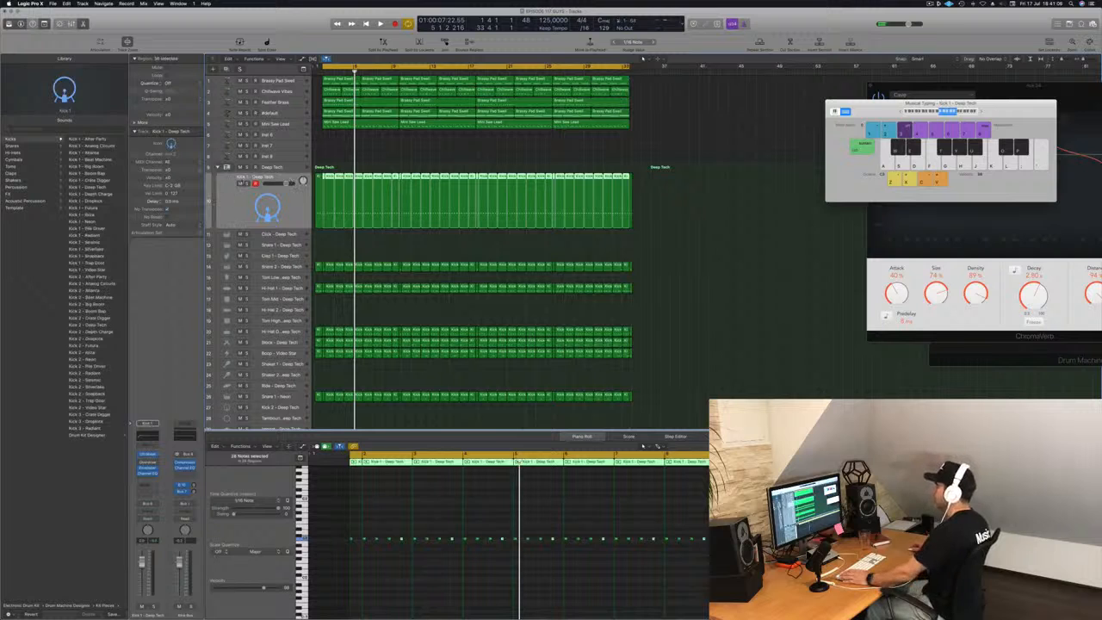
{"action": "left_click", "coordinate": [246, 200]}
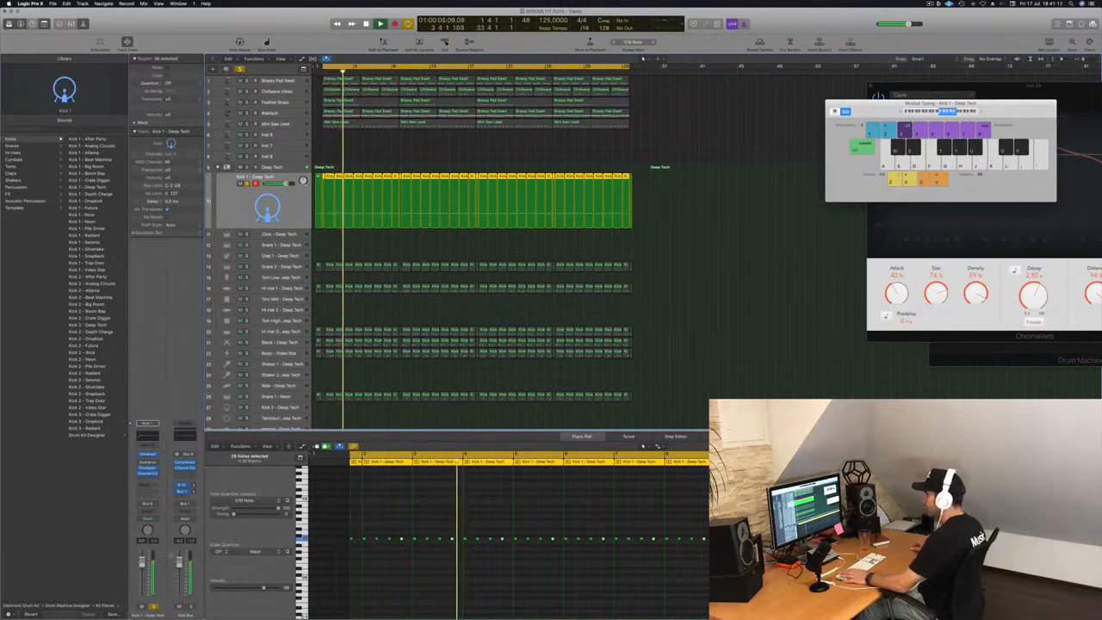
{"action": "left_click", "coordinate": [280, 266]}
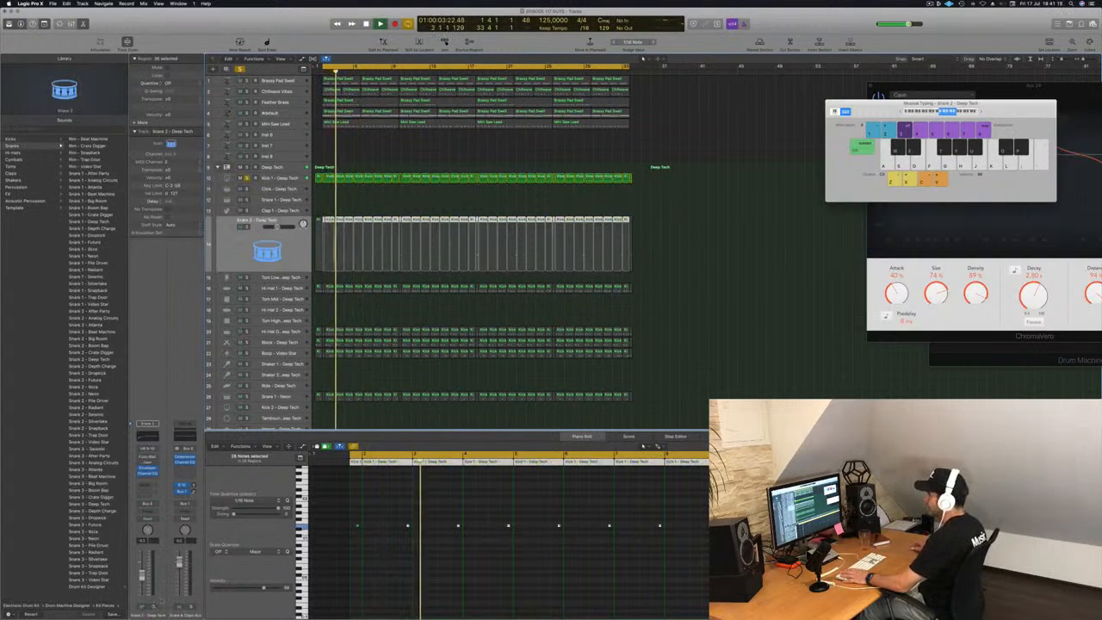
{"action": "left_click", "coordinate": [153, 606]}
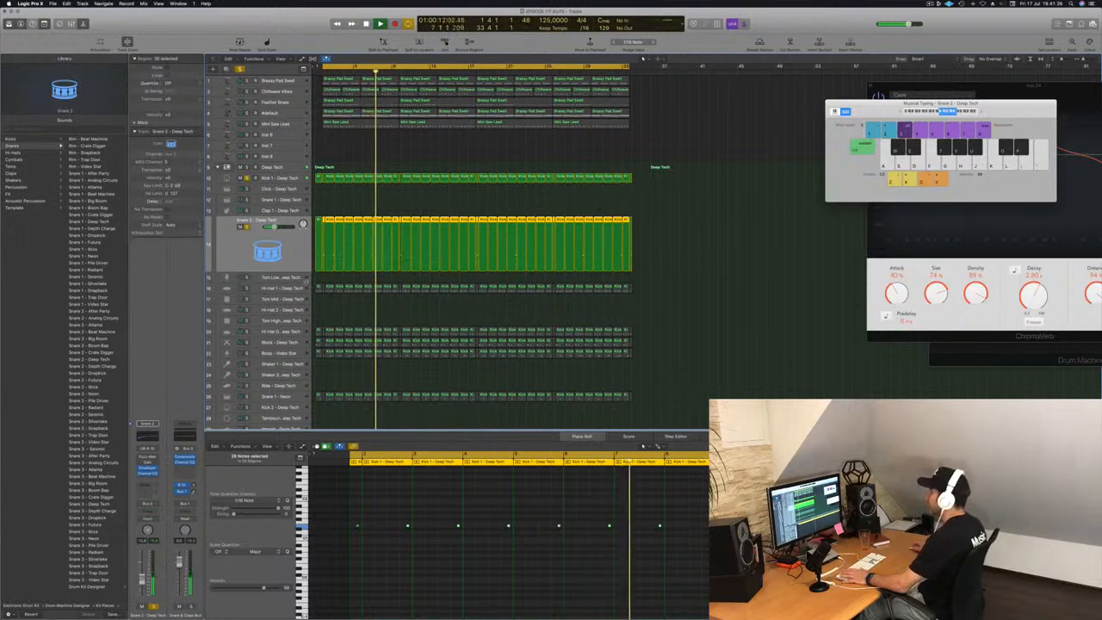
Solo Hi-Hat 1 and set its Stereo Delay to 5 ms left and 10 ms right, with both output mixes at 100%.
{"action": "key", "text": "Down"}
{"action": "key", "text": "Down"}
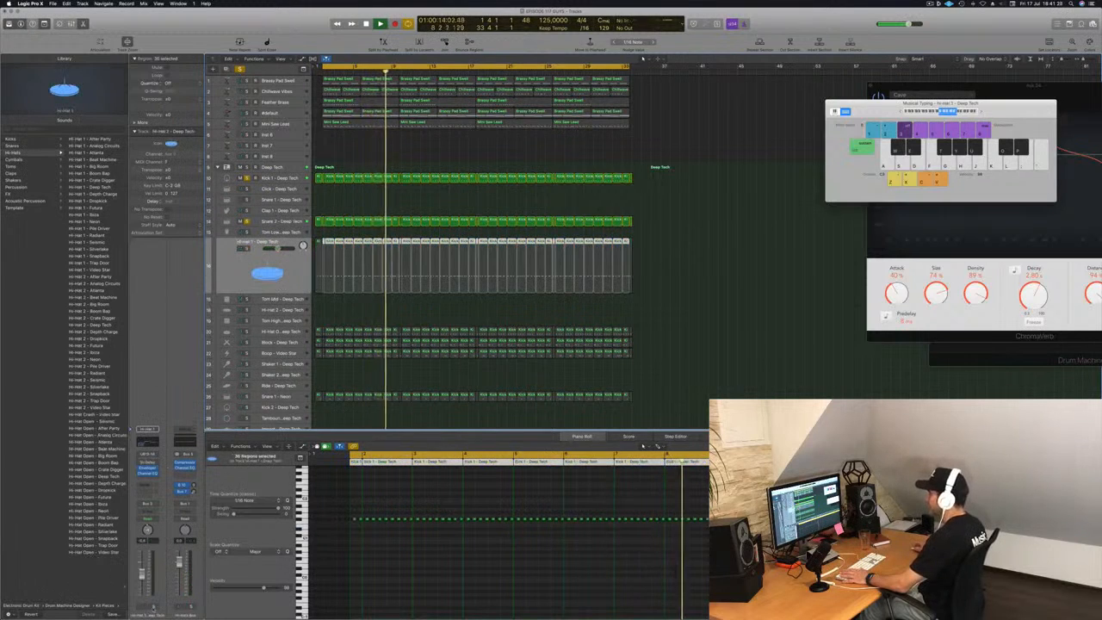
{"action": "key", "text": "s"}
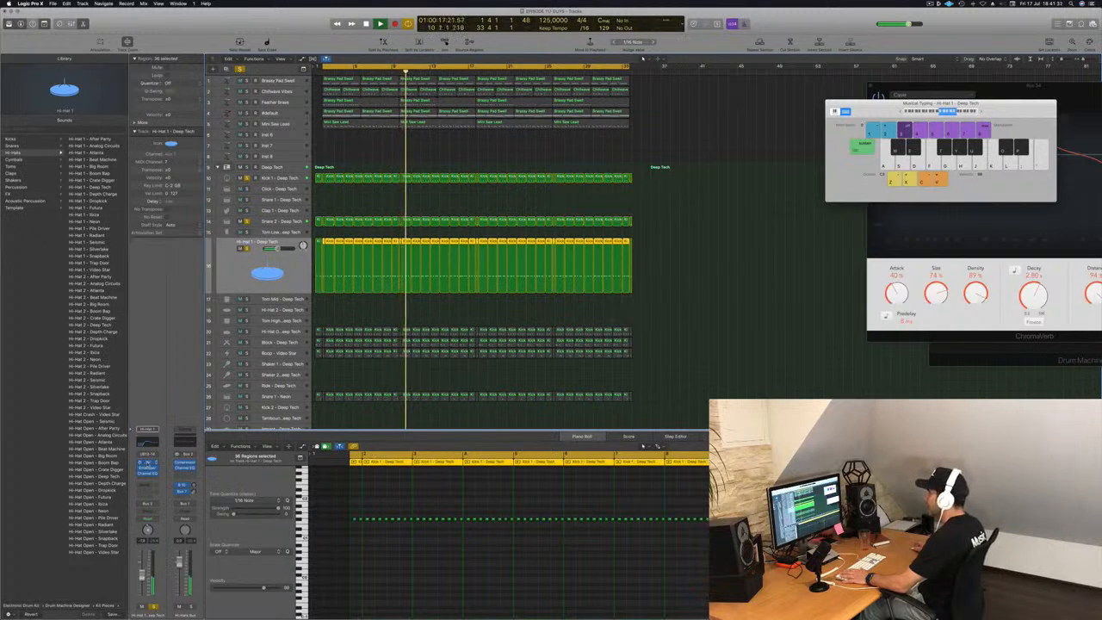
{"action": "left_click", "coordinate": [148, 463]}
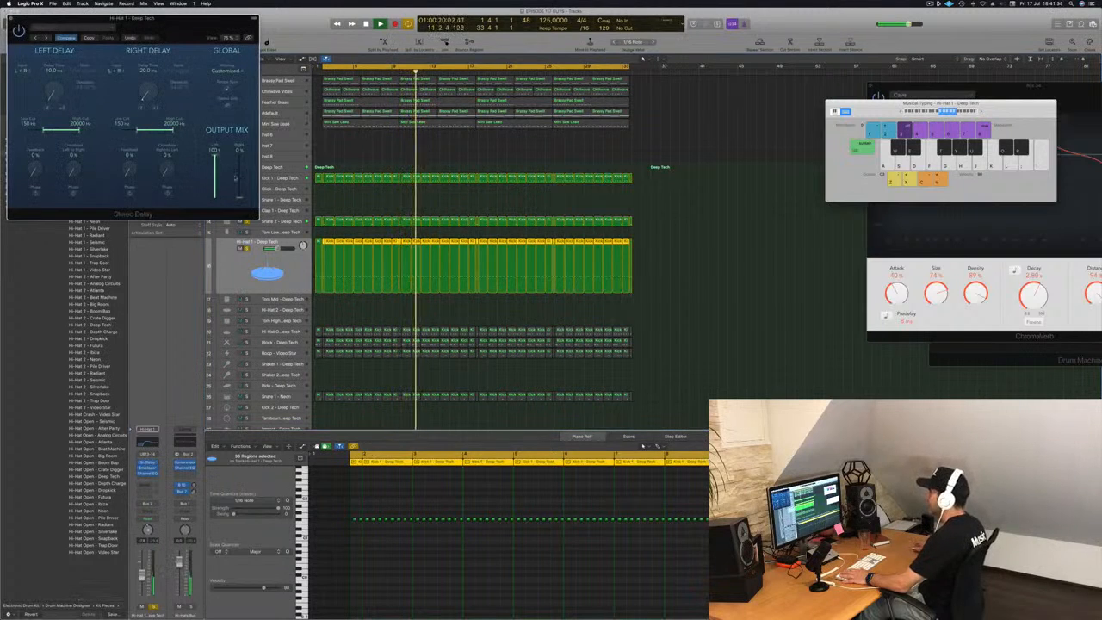
{"action": "left_click_drag", "start_coordinate": [174, 29], "coordinate": [527, 111]}
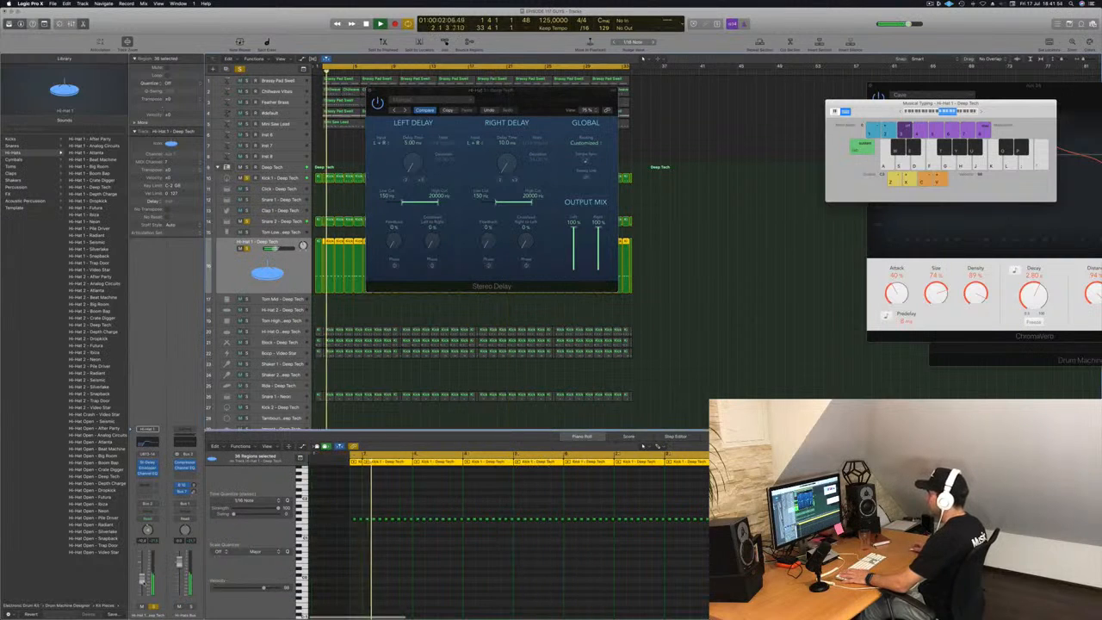
Solo the Hi-Hat Open track, lower both hi-hats slightly and close the Hi-Hat 1 Stereo Delay window.
{"action": "left_click", "coordinate": [286, 332]}
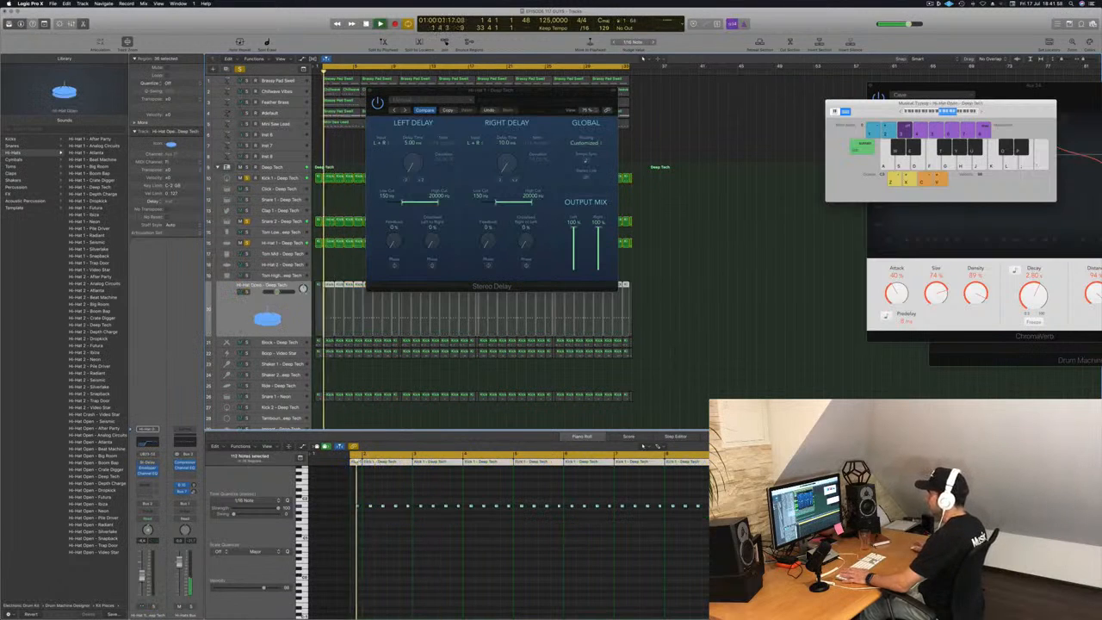
{"action": "key", "text": "s"}
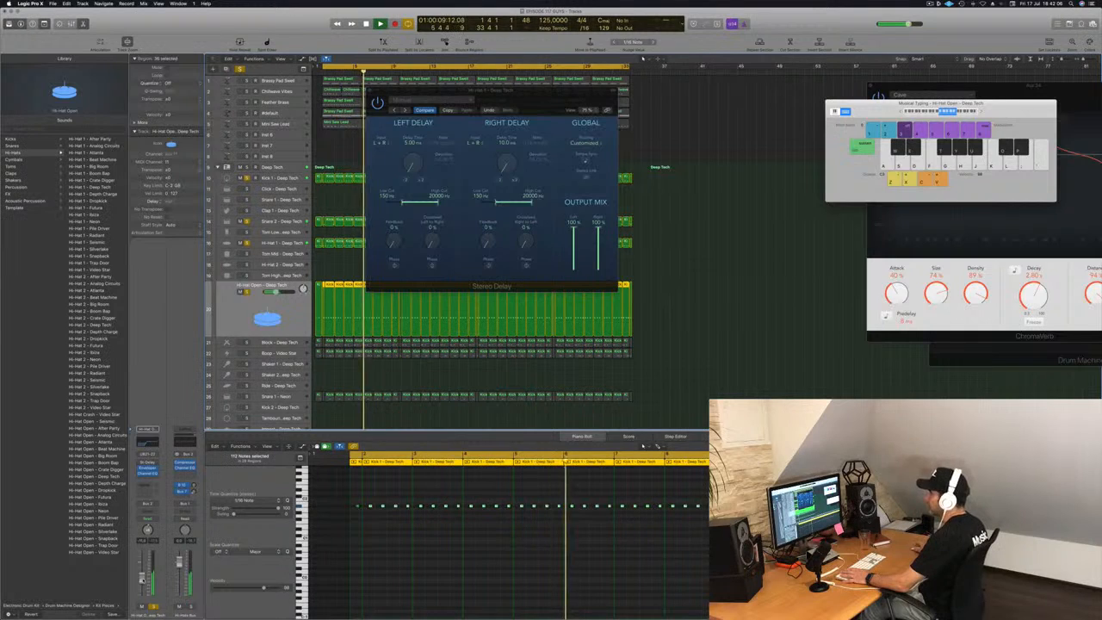
{"action": "left_click_drag", "start_coordinate": [269, 291], "coordinate": [269, 249]}
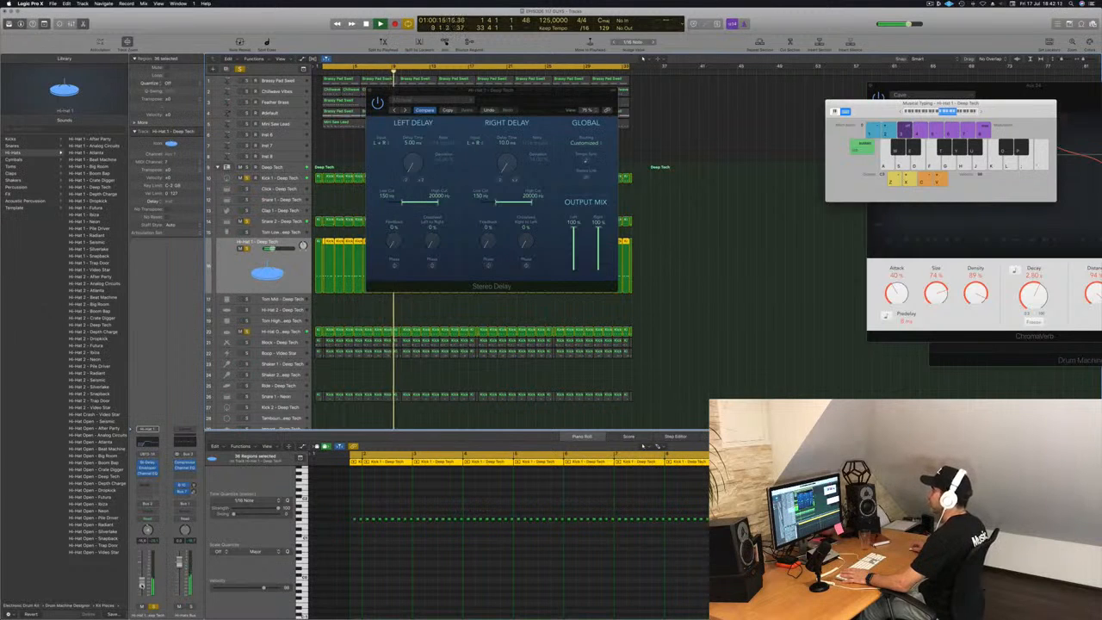
{"action": "left_click", "coordinate": [368, 91]}
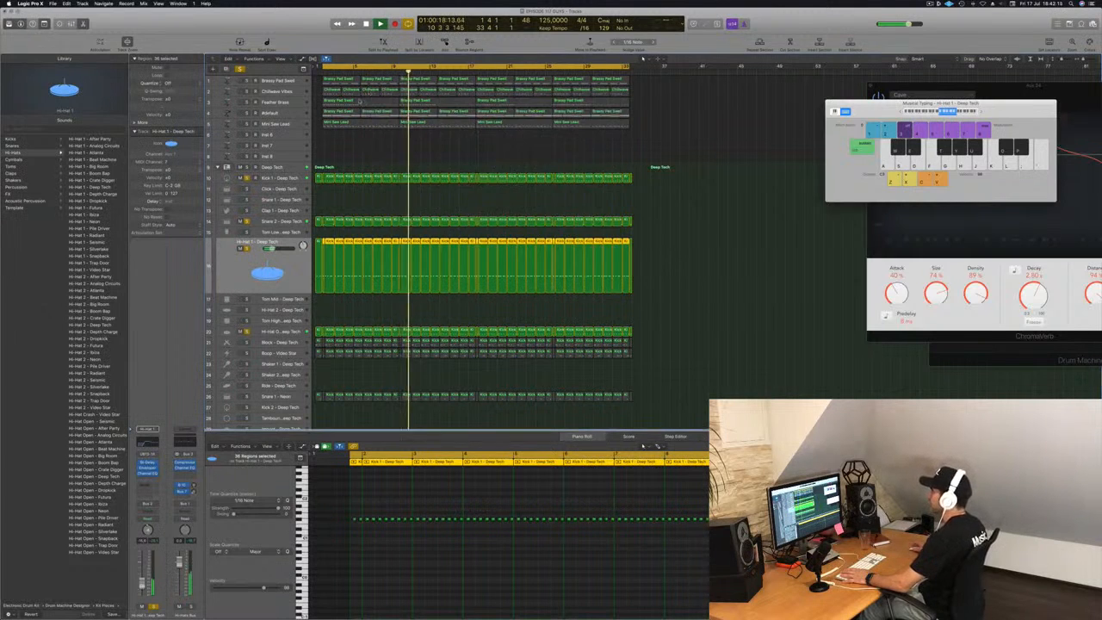
Solo the Block - Deep Tech track, lower its volume slightly and select the main Deep Tech track.
{"action": "left_click", "coordinate": [291, 343]}
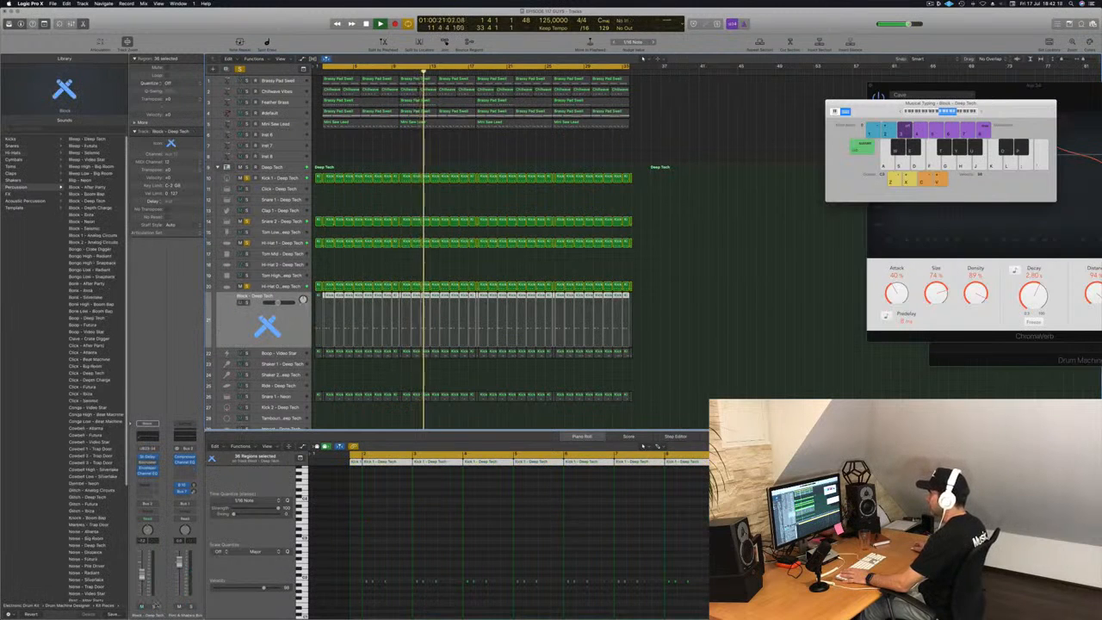
{"action": "left_click", "coordinate": [154, 606]}
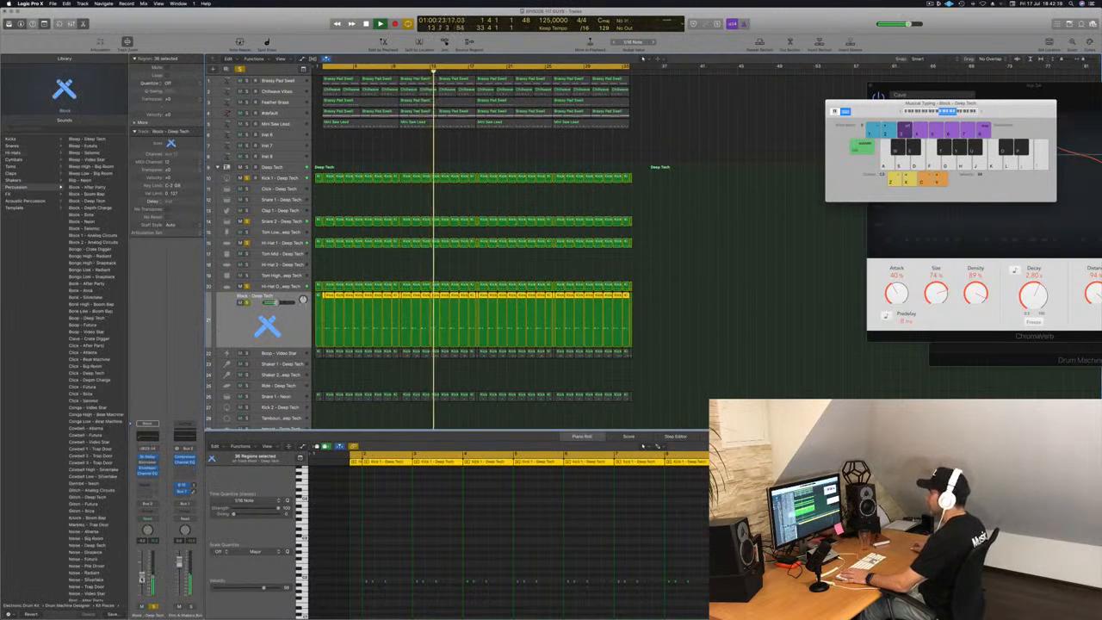
{"action": "left_click", "coordinate": [293, 168]}
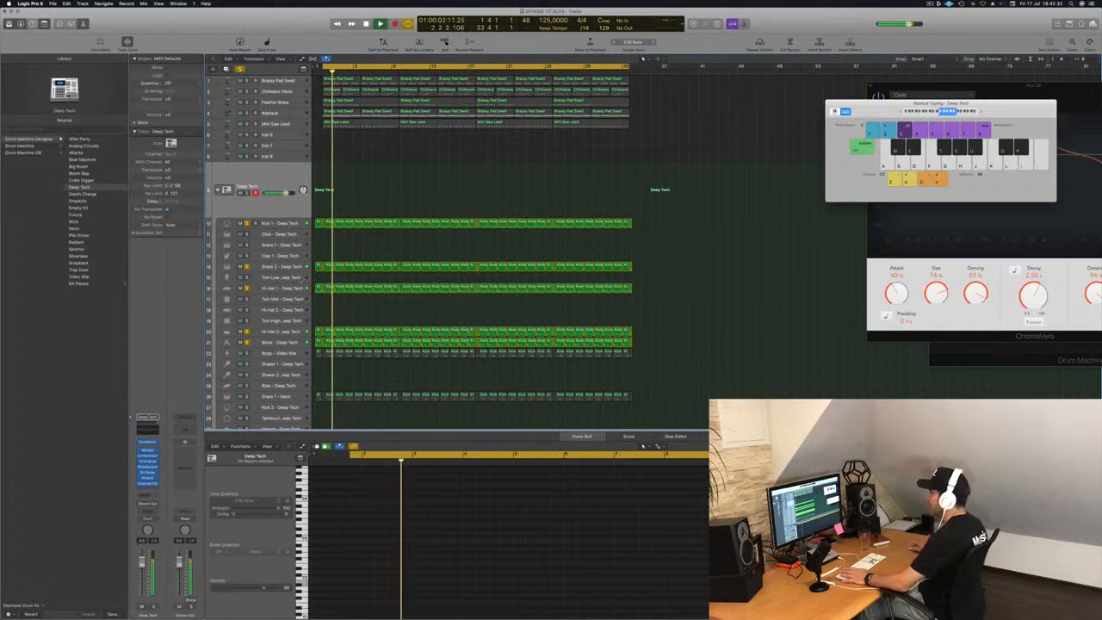
Lower the Hi-Hat Open volume a little further against the soloed drums and return to the Kick 1 track.
{"action": "left_click", "coordinate": [286, 224]}
{"action": "left_click", "coordinate": [294, 331]}
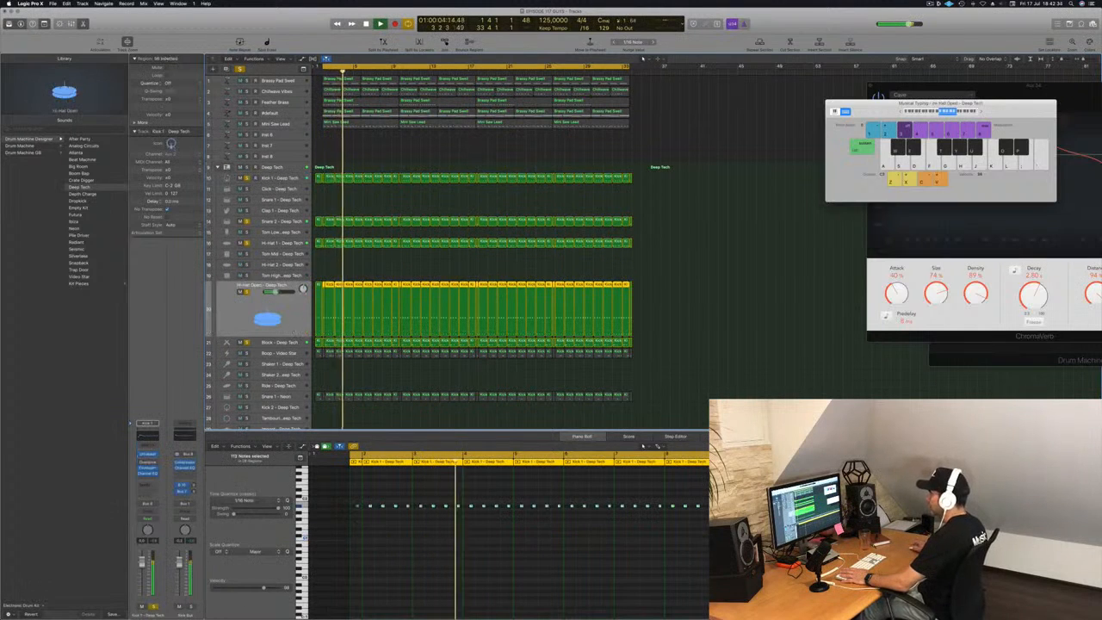
{"action": "left_click", "coordinate": [294, 330]}
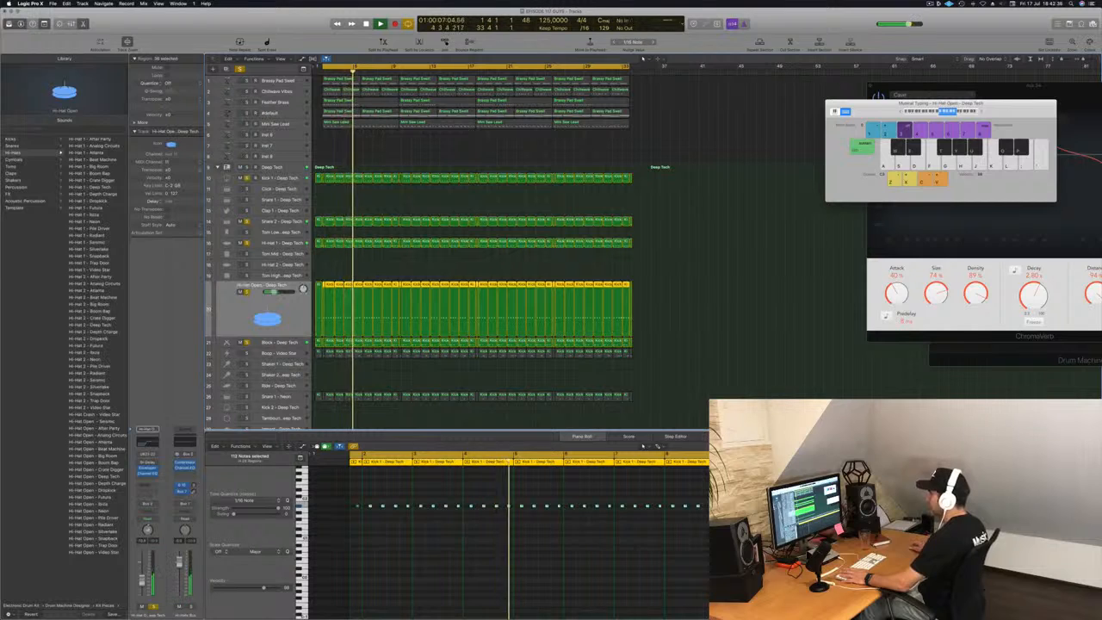
{"action": "left_click", "coordinate": [284, 177]}
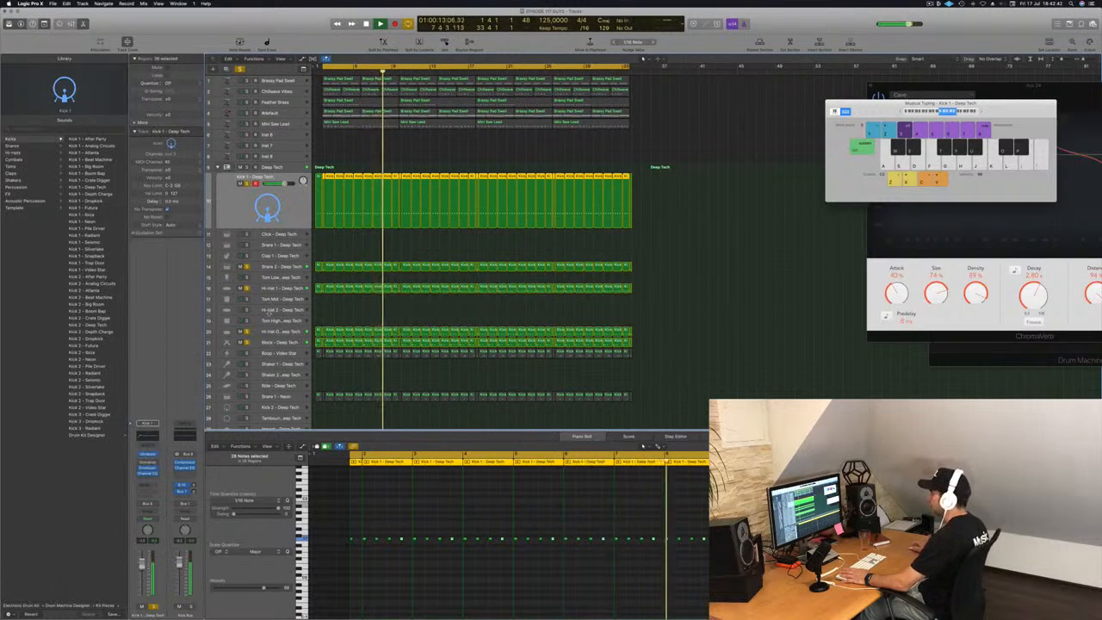
Restart playback, solo the Boop - Video Star track and lower its volume slightly.
{"action": "left_click", "coordinate": [292, 356]}
{"action": "key", "text": "space"}
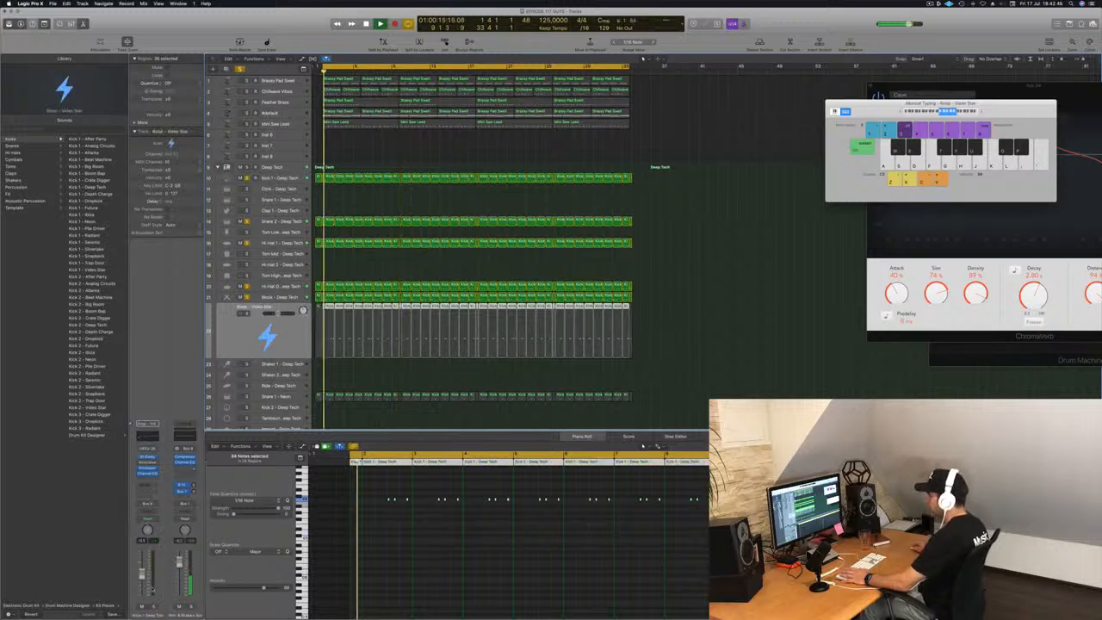
{"action": "key", "text": "space"}
{"action": "left_click", "coordinate": [154, 606]}
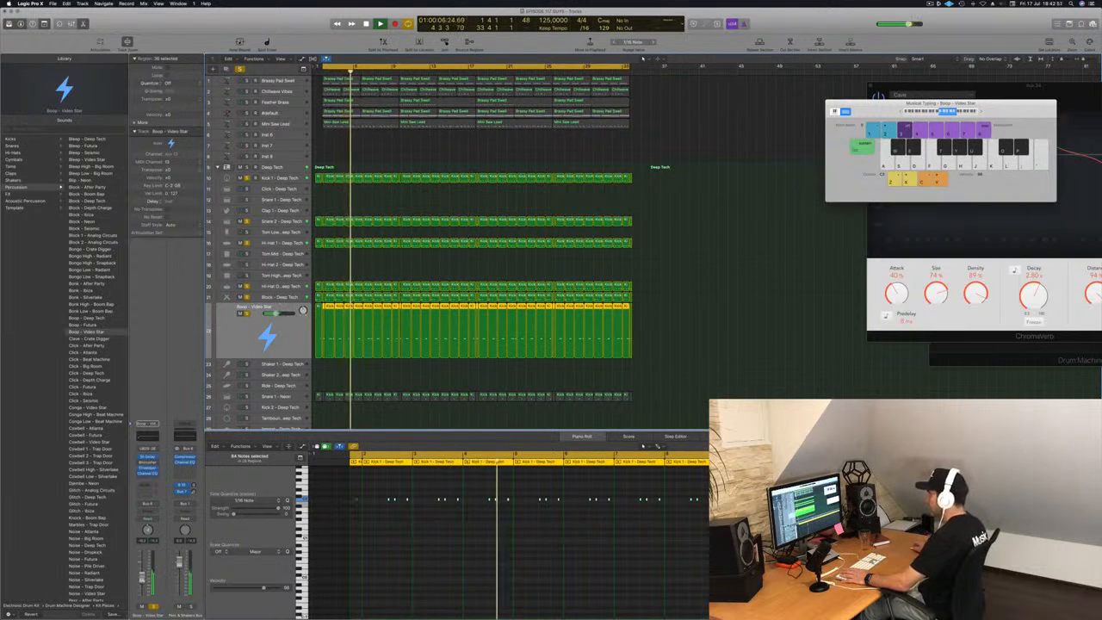
Play from the start, solo the Snare 1 - Neon track and lower its volume slightly.
{"action": "left_click", "coordinate": [294, 400]}
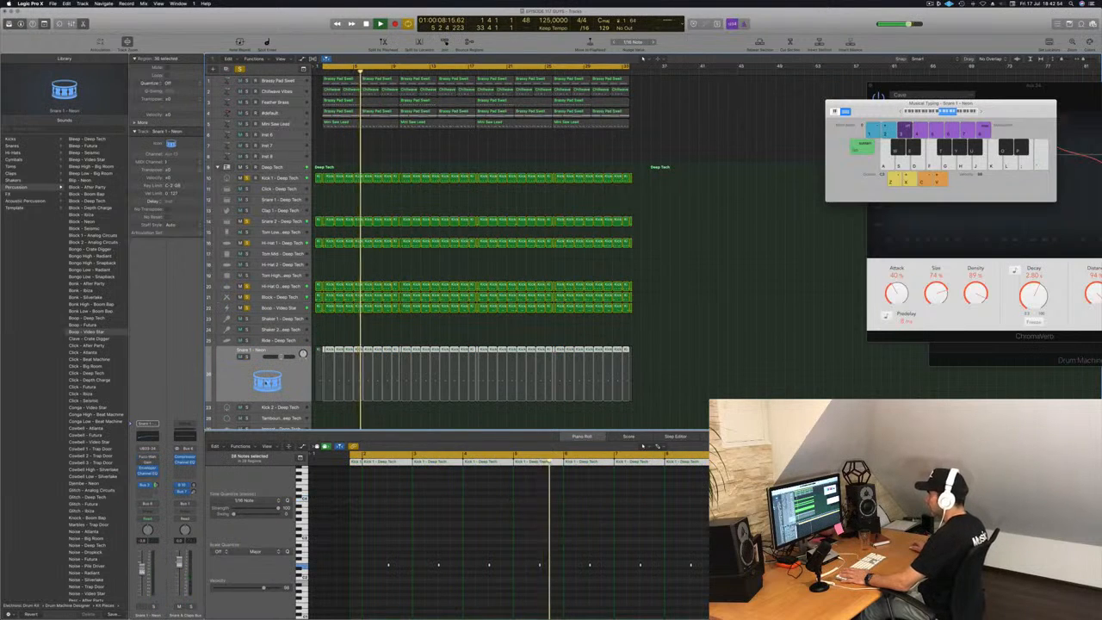
{"action": "key", "text": "Return"}
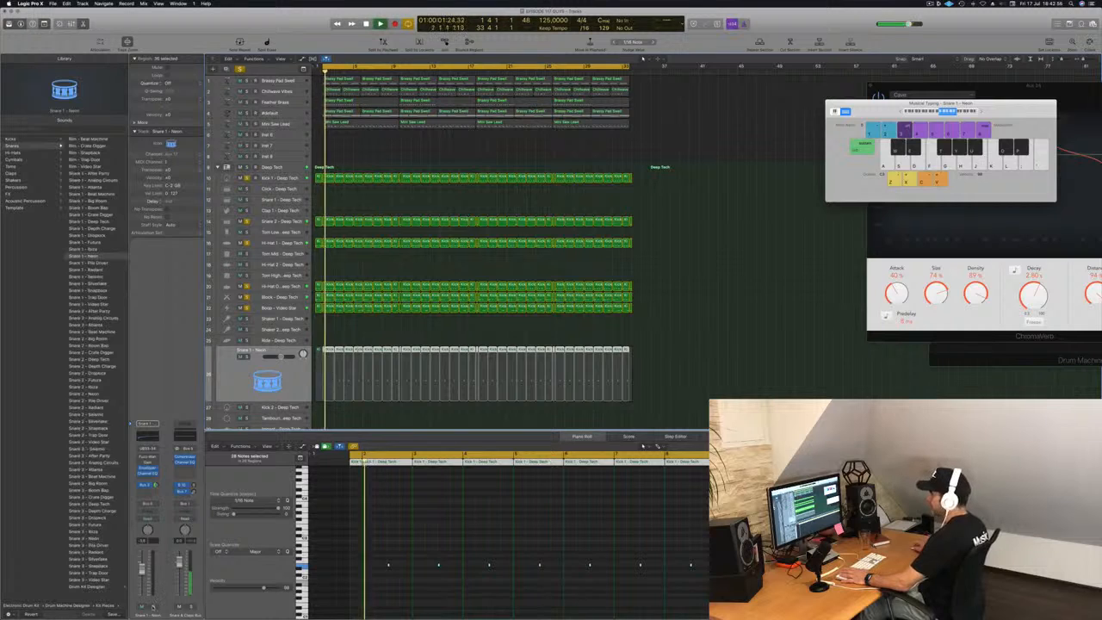
{"action": "key", "text": "m"}
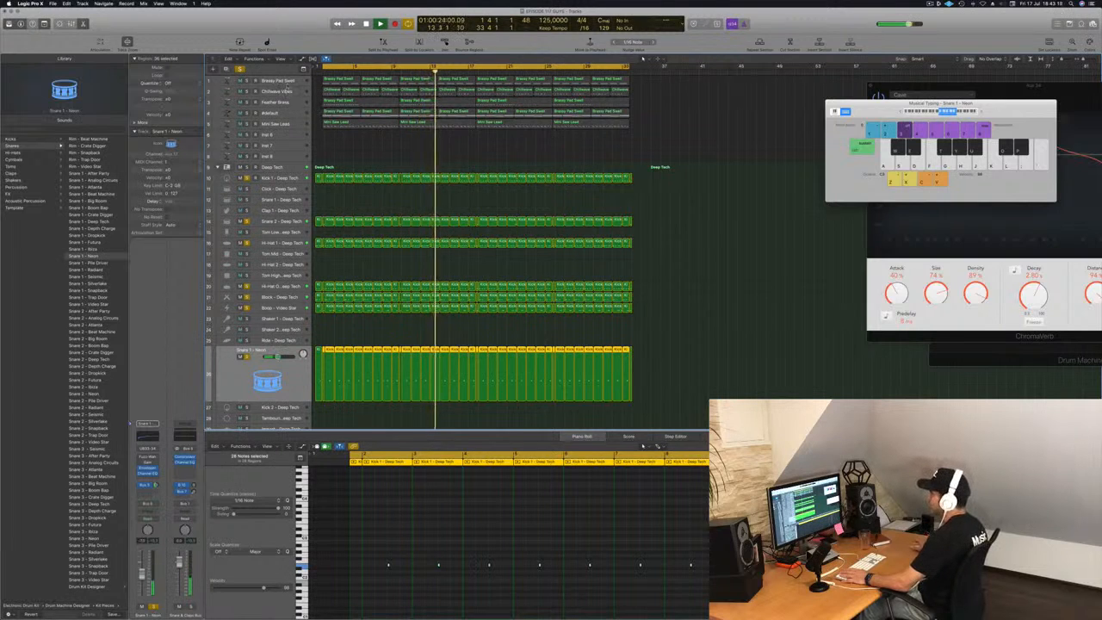
Solo the Feather Brass track and add a Channel EQ and a stereo Compressor to it.
{"action": "left_click", "coordinate": [294, 92]}
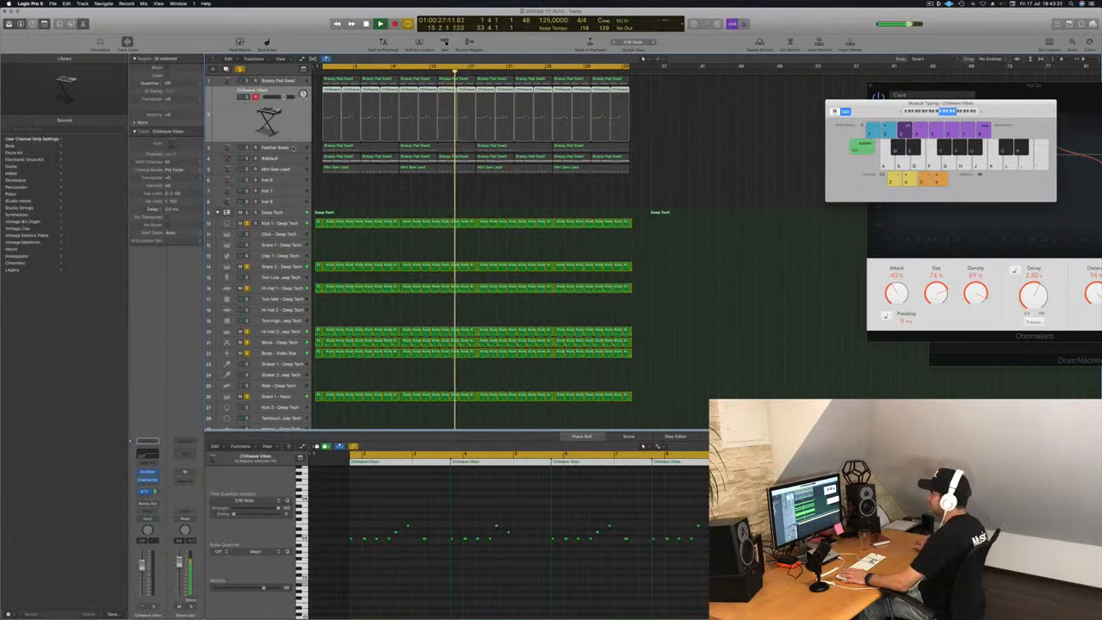
{"action": "left_click", "coordinate": [294, 148]}
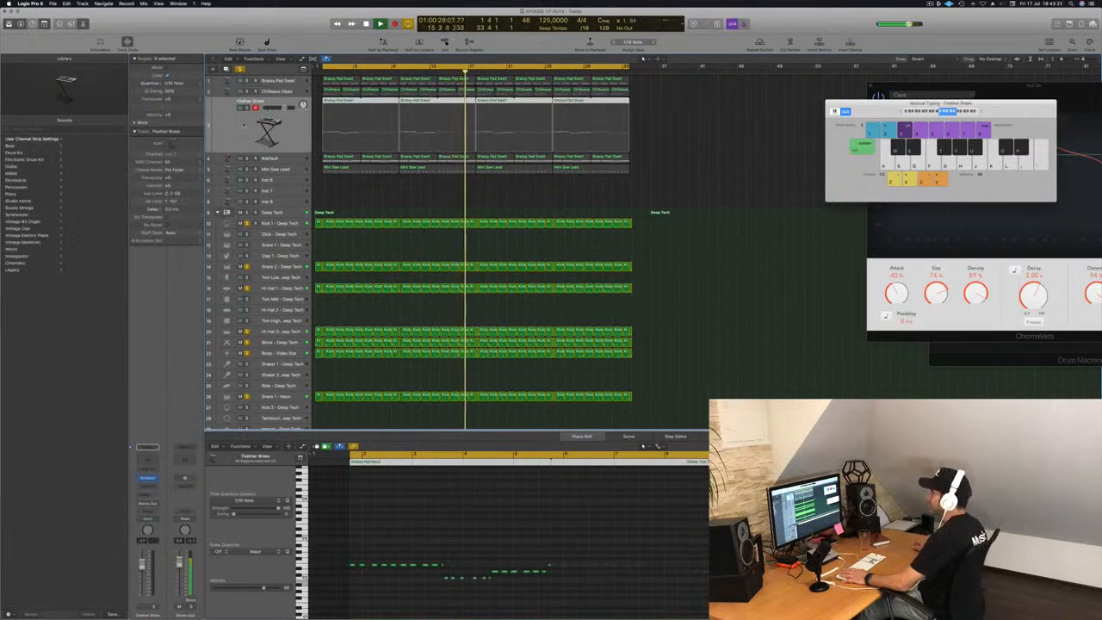
{"action": "left_click", "coordinate": [247, 107]}
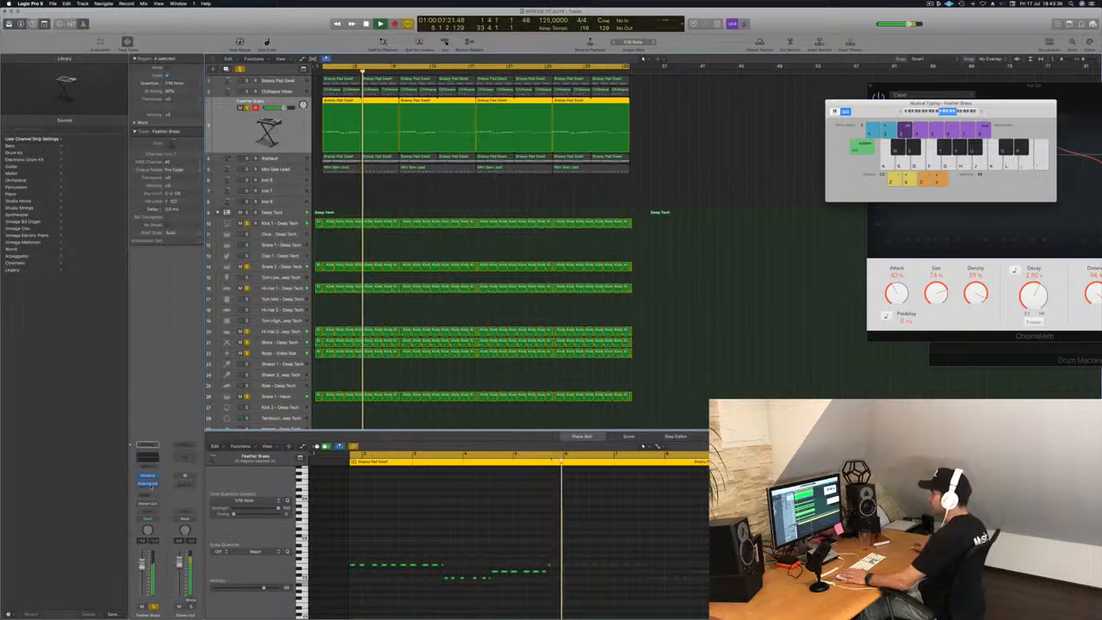
{"action": "left_click", "coordinate": [150, 484]}
{"action": "left_click", "coordinate": [152, 490]}
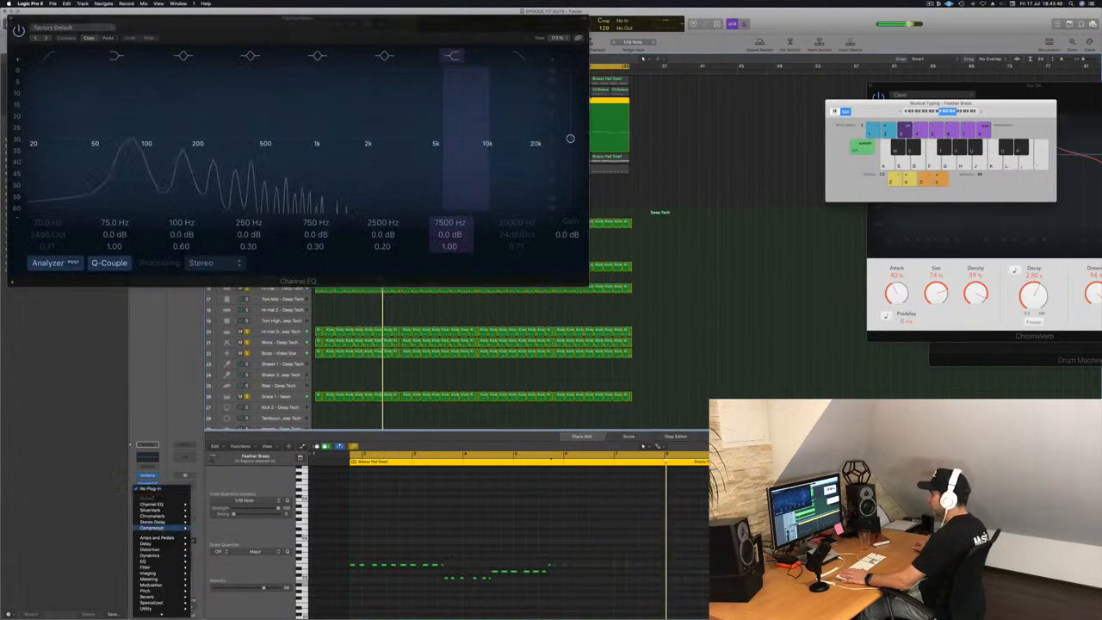
{"action": "mouse_move", "coordinate": [172, 527]}
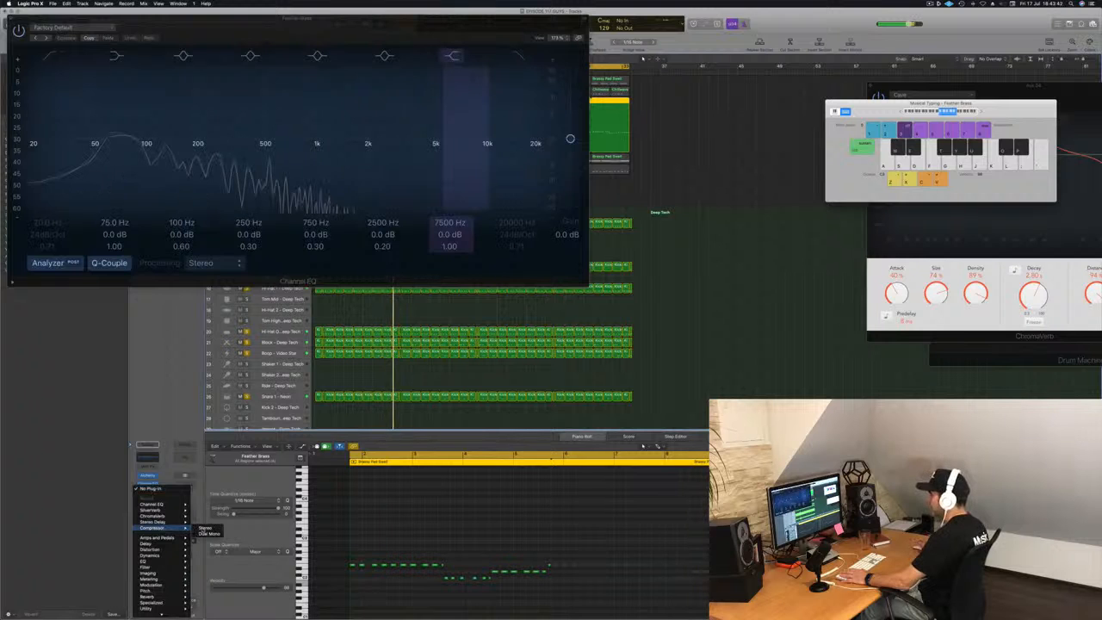
{"action": "left_click", "coordinate": [206, 528]}
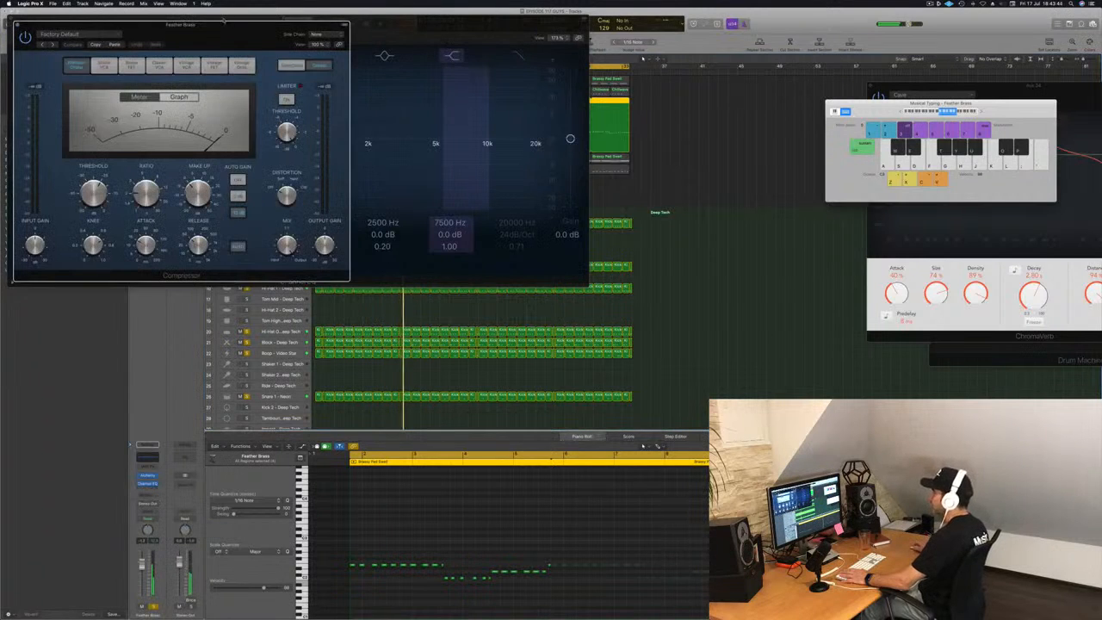
Close the Feather Brass EQ, set its Compressor's side chain to the kick bus (Bus 8) and close the plug-in.
{"action": "left_click_drag", "start_coordinate": [223, 19], "coordinate": [660, 63]}
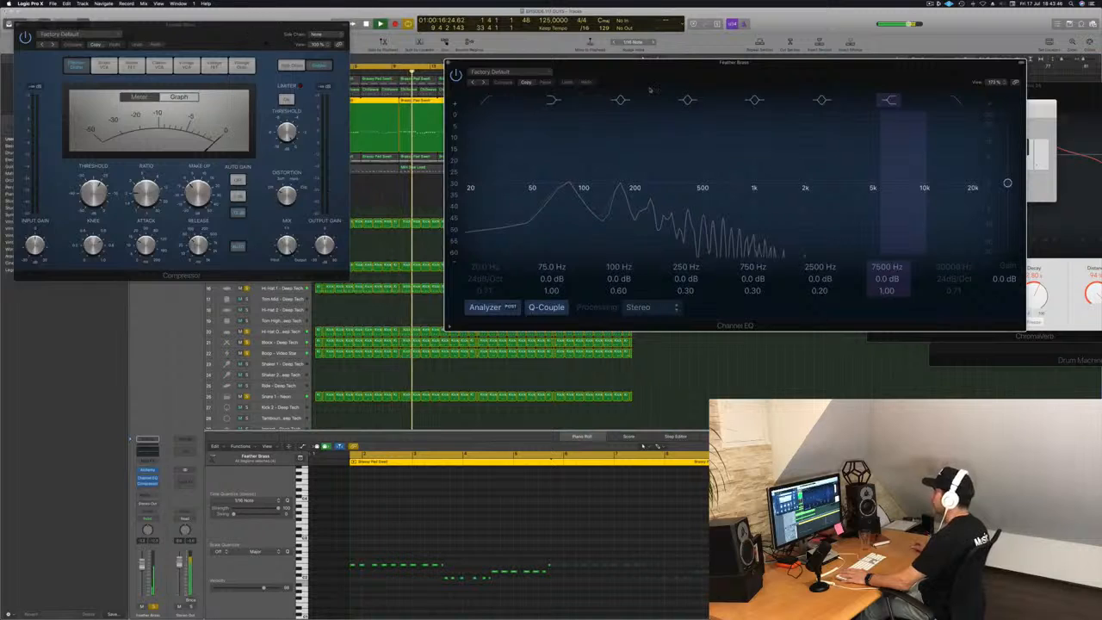
{"action": "left_click_drag", "start_coordinate": [257, 29], "coordinate": [581, 116]}
{"action": "left_click_drag", "start_coordinate": [651, 63], "coordinate": [771, 69]}
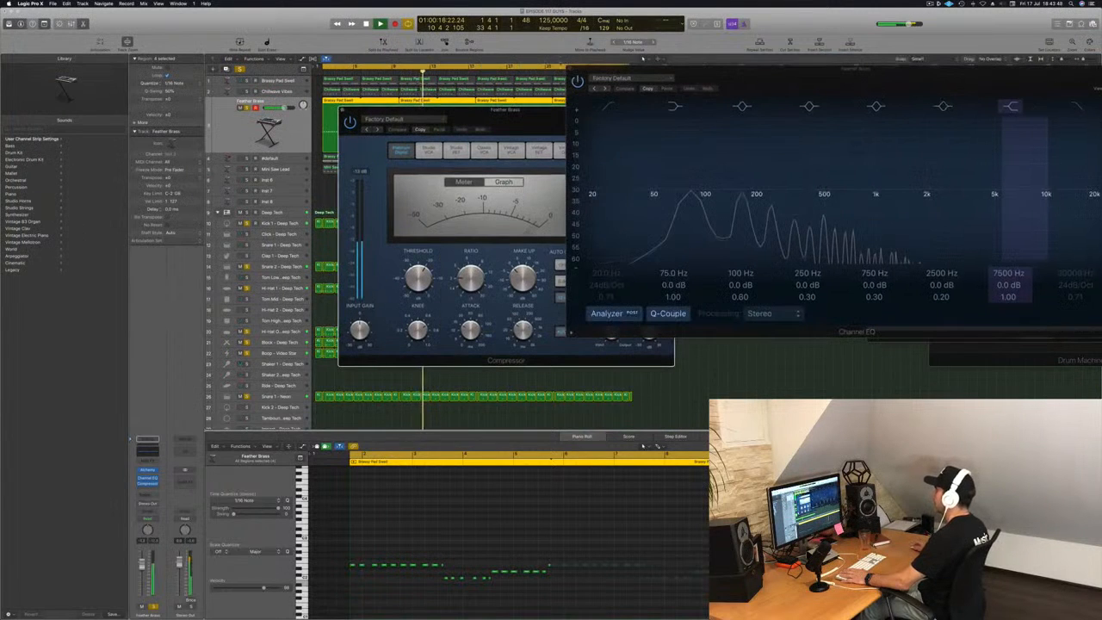
{"action": "left_click", "coordinate": [569, 70]}
{"action": "left_click_drag", "start_coordinate": [551, 122], "coordinate": [452, 135]}
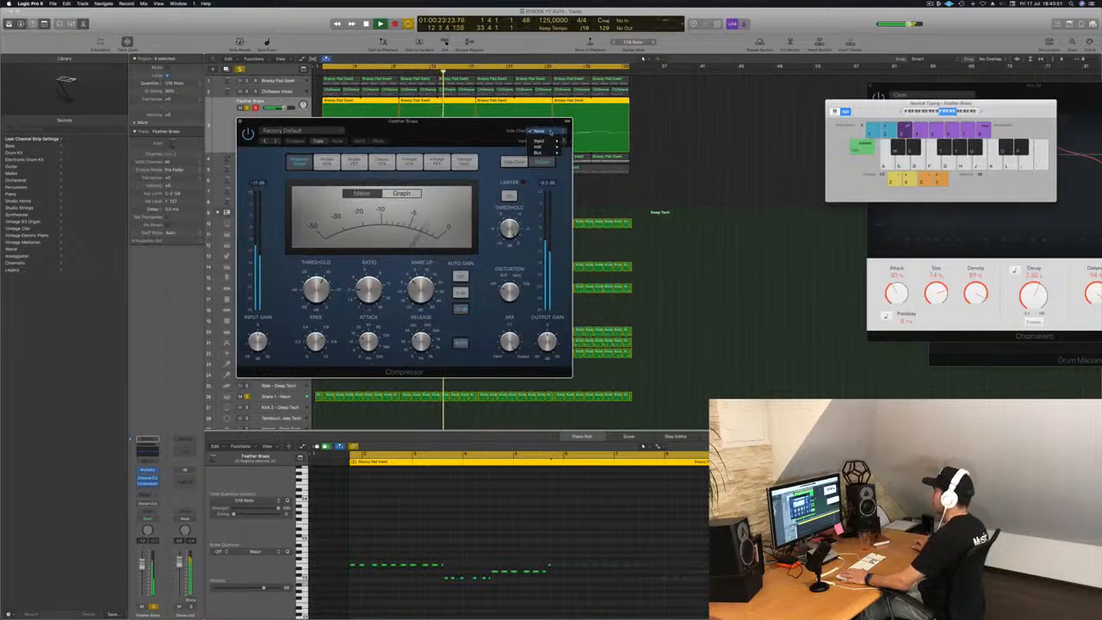
{"action": "mouse_move", "coordinate": [558, 153]}
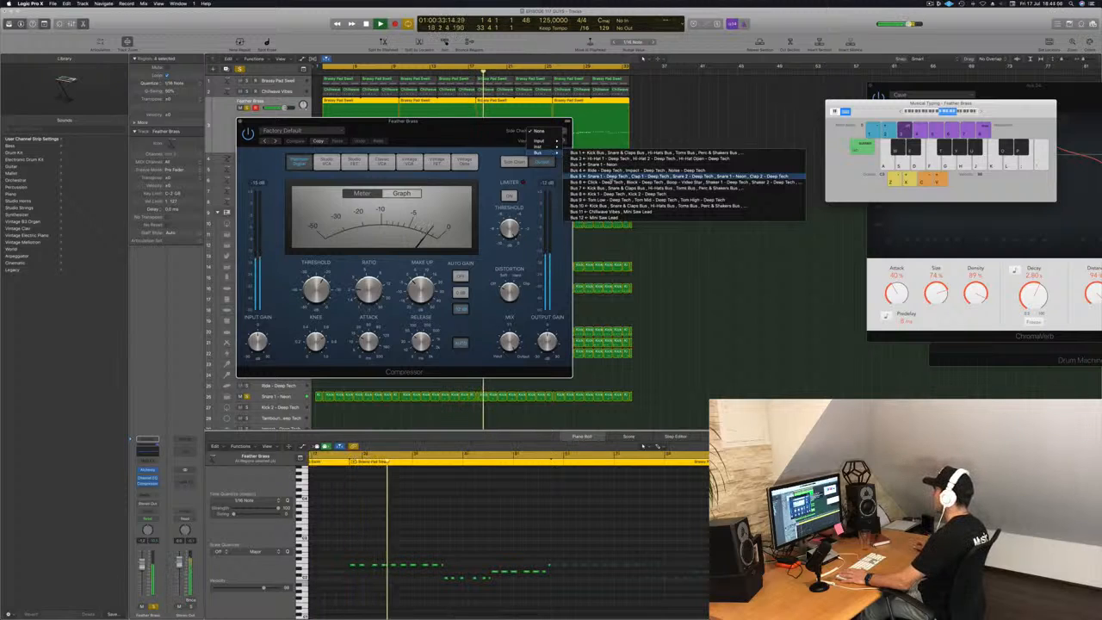
{"action": "left_click", "coordinate": [602, 176]}
{"action": "left_click_drag", "start_coordinate": [454, 130], "coordinate": [704, 173]}
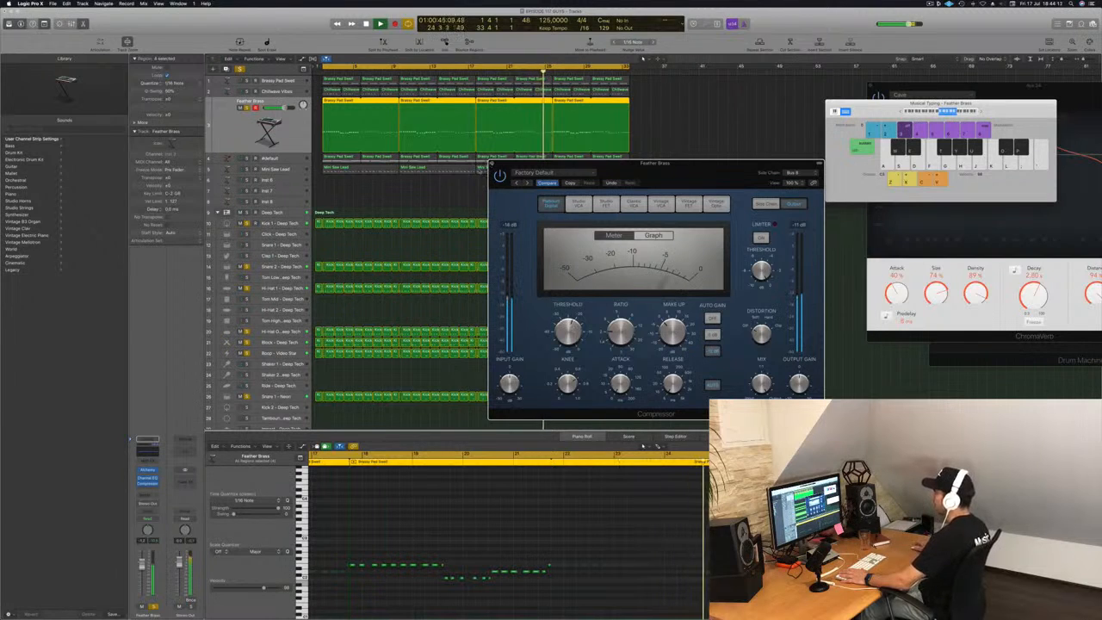
{"action": "key", "text": "super+w"}
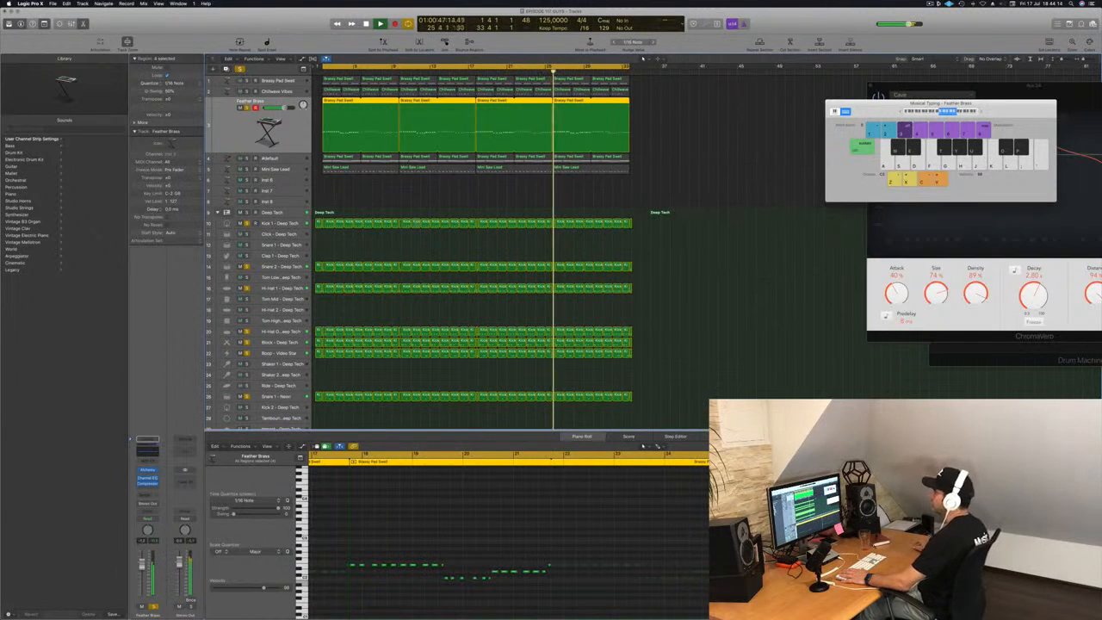
Move the Brassy Pad Swell track below Chillwave Vibes, solo it and add a send to Bus 3.
{"action": "left_click", "coordinate": [296, 83]}
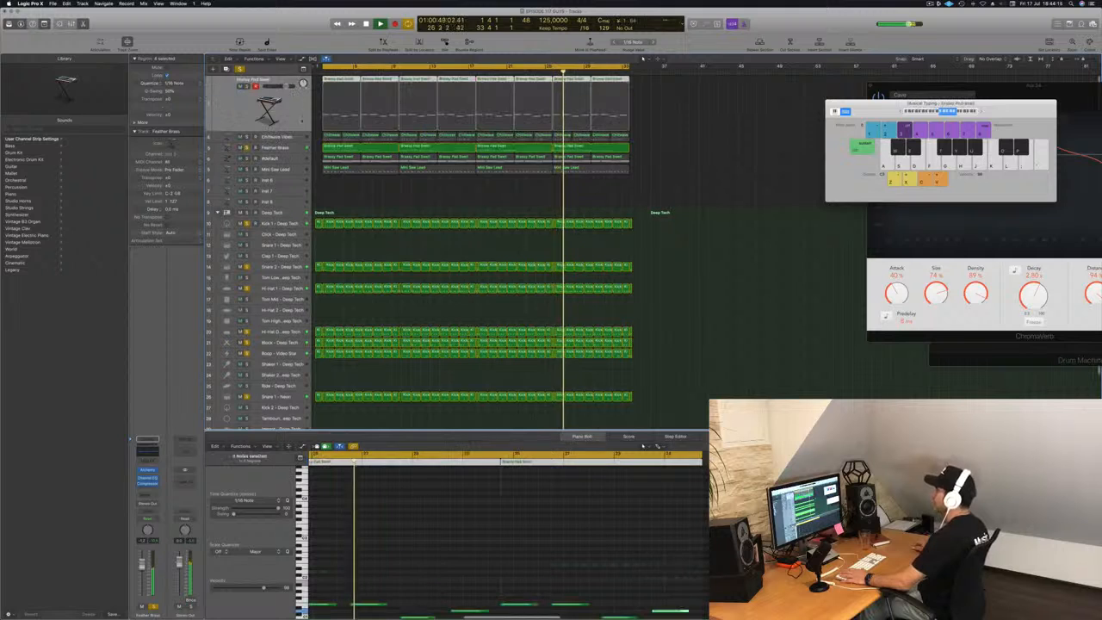
{"action": "left_click_drag", "start_coordinate": [296, 83], "coordinate": [287, 134]}
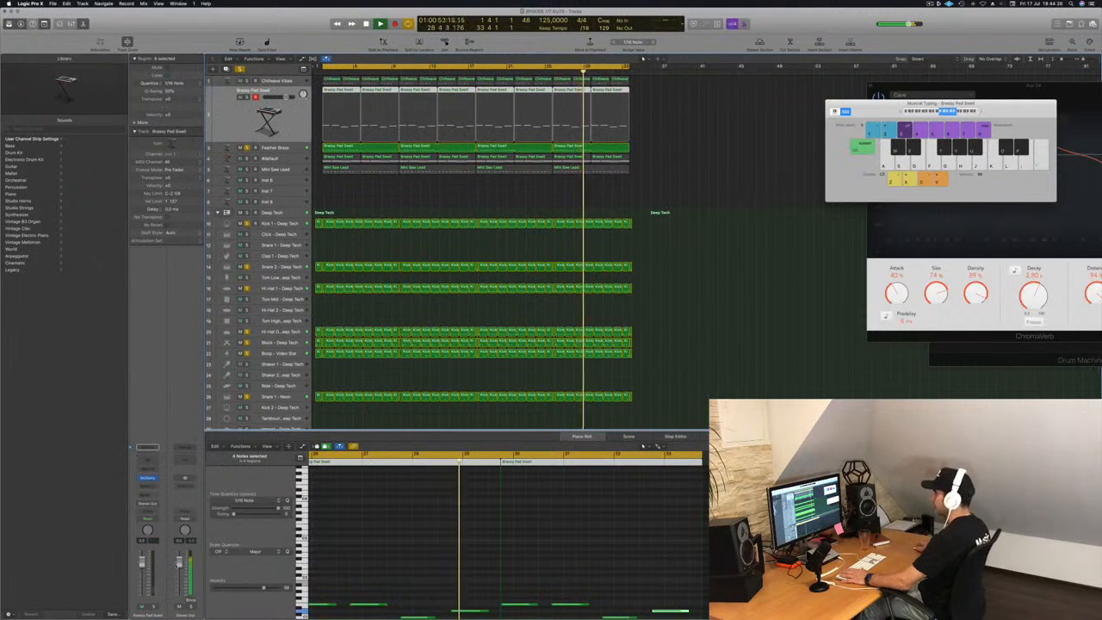
{"action": "left_click", "coordinate": [246, 97]}
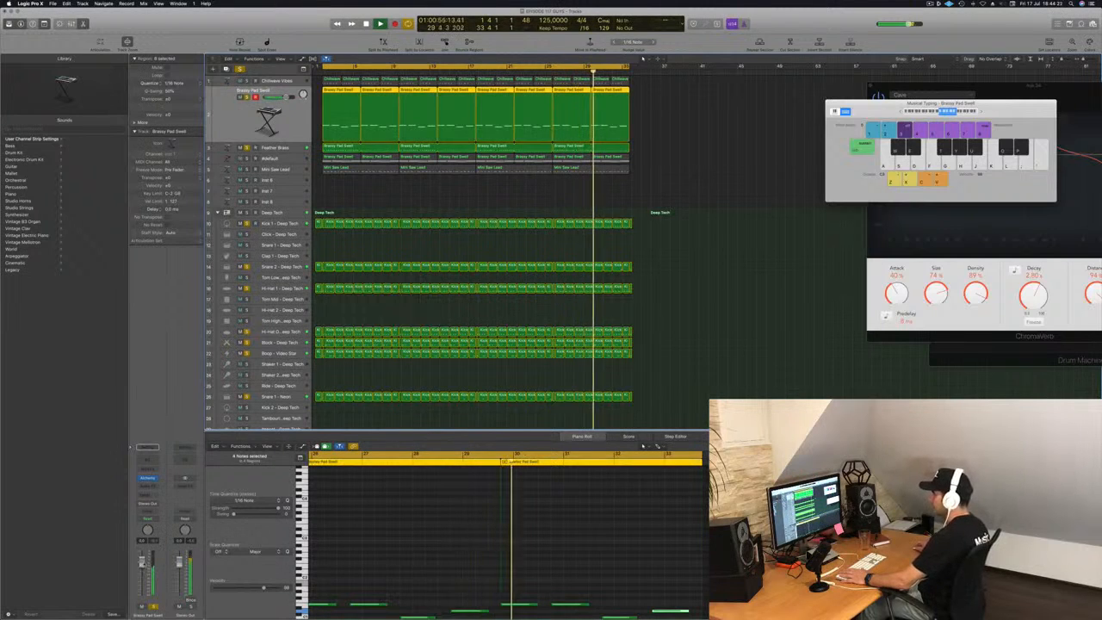
{"action": "left_click", "coordinate": [147, 496]}
{"action": "mouse_move", "coordinate": [152, 508]}
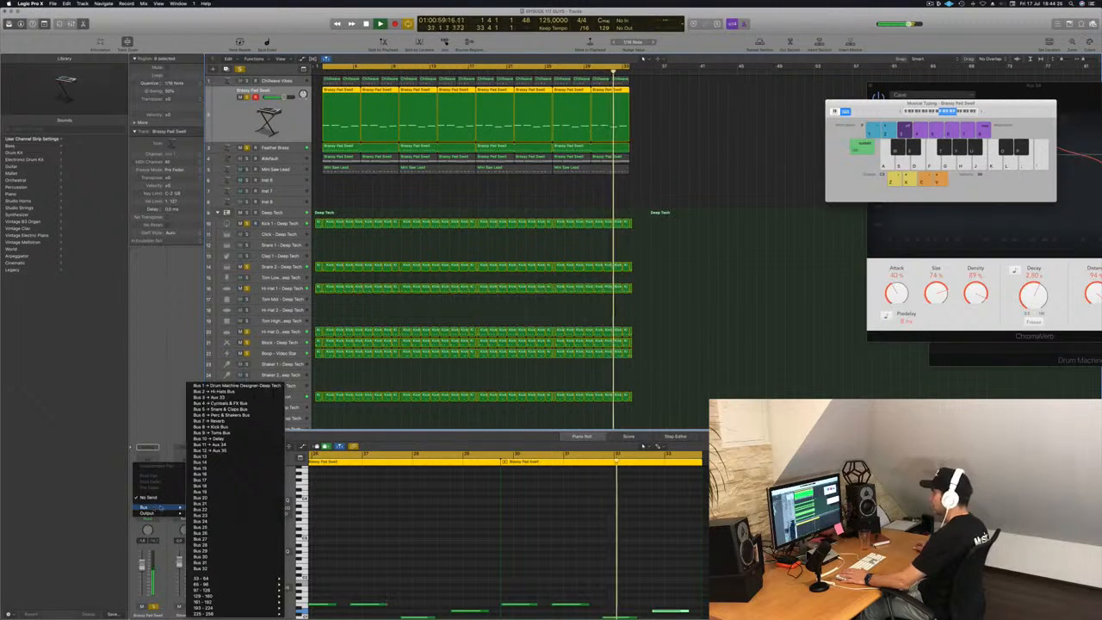
{"action": "left_click", "coordinate": [213, 398]}
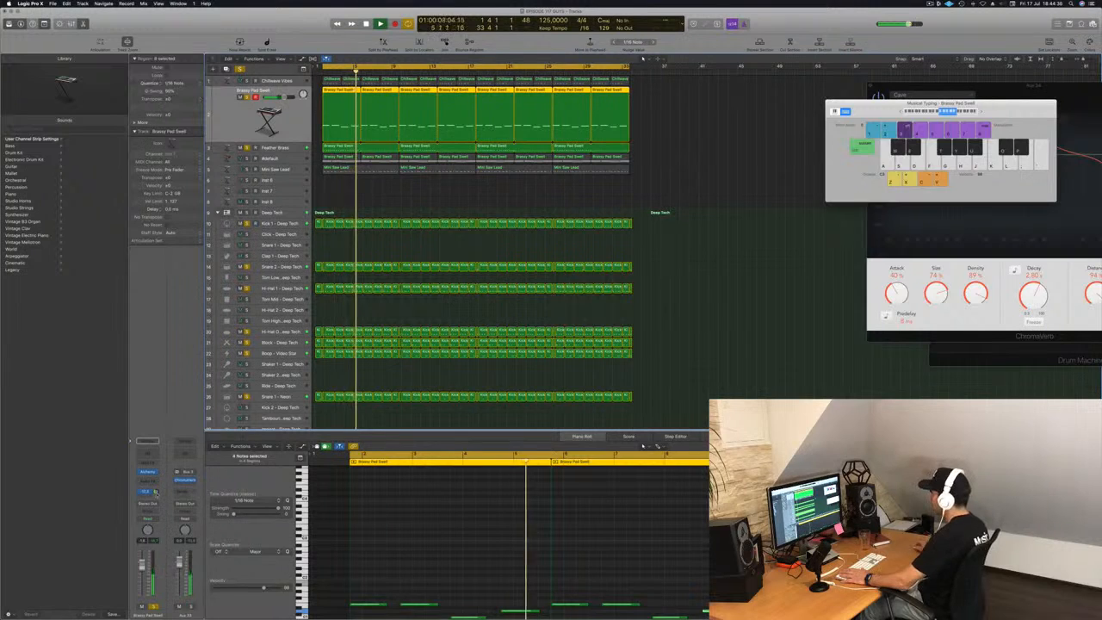
Open a Channel EQ on the Bus 3 aux, enable its low cut at about 200 Hz and close it.
{"action": "double_click", "coordinate": [184, 454]}
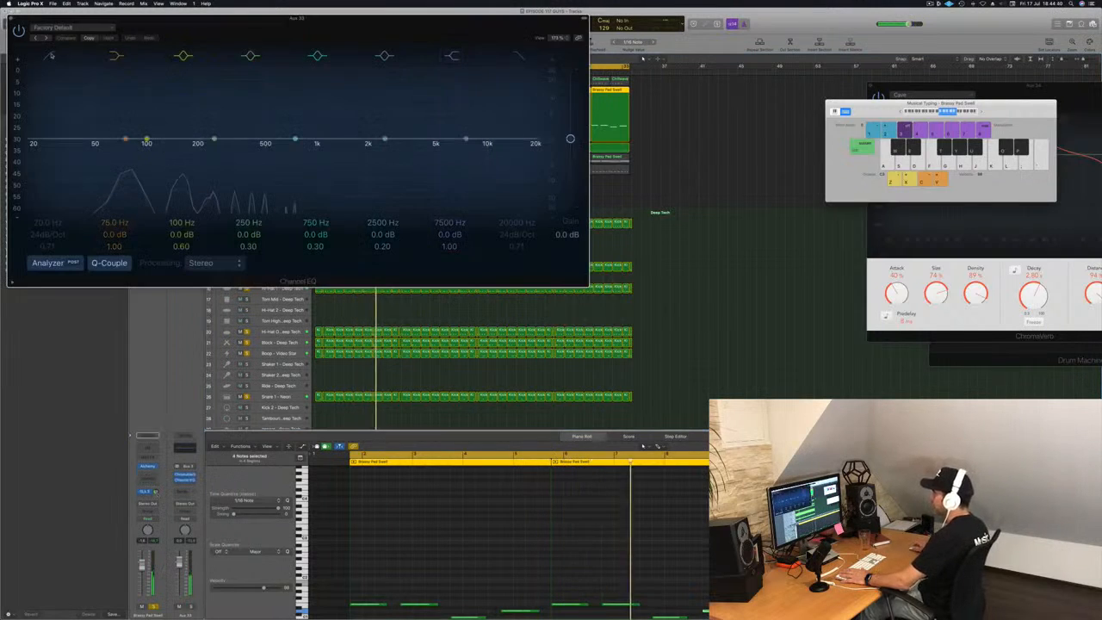
{"action": "left_click", "coordinate": [50, 56]}
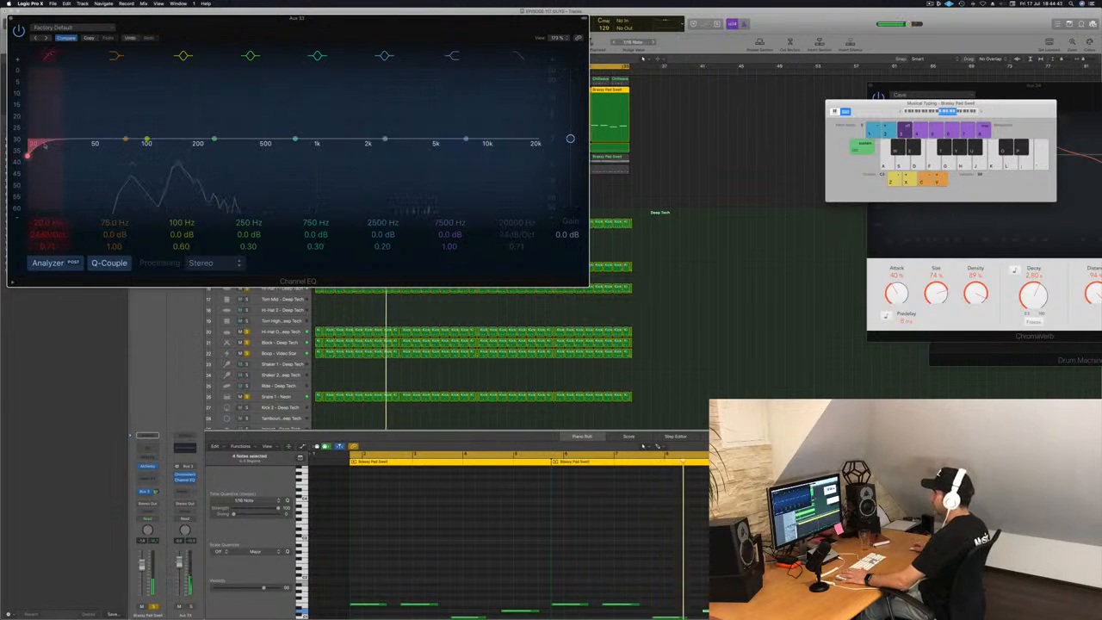
{"action": "left_click_drag", "start_coordinate": [50, 144], "coordinate": [195, 156]}
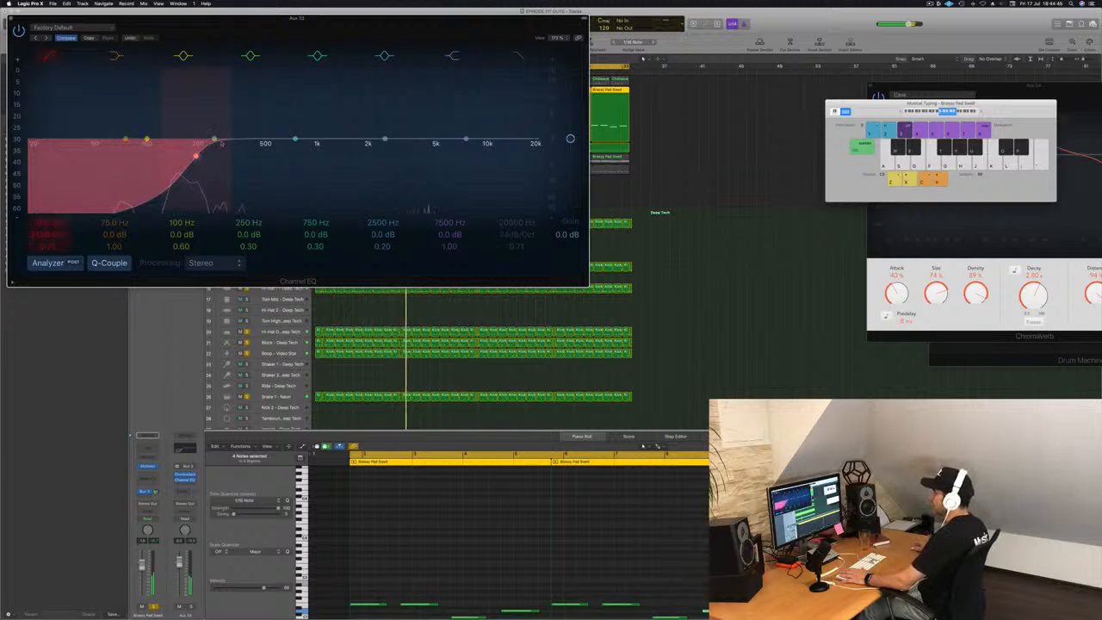
{"action": "key", "text": "super+w"}
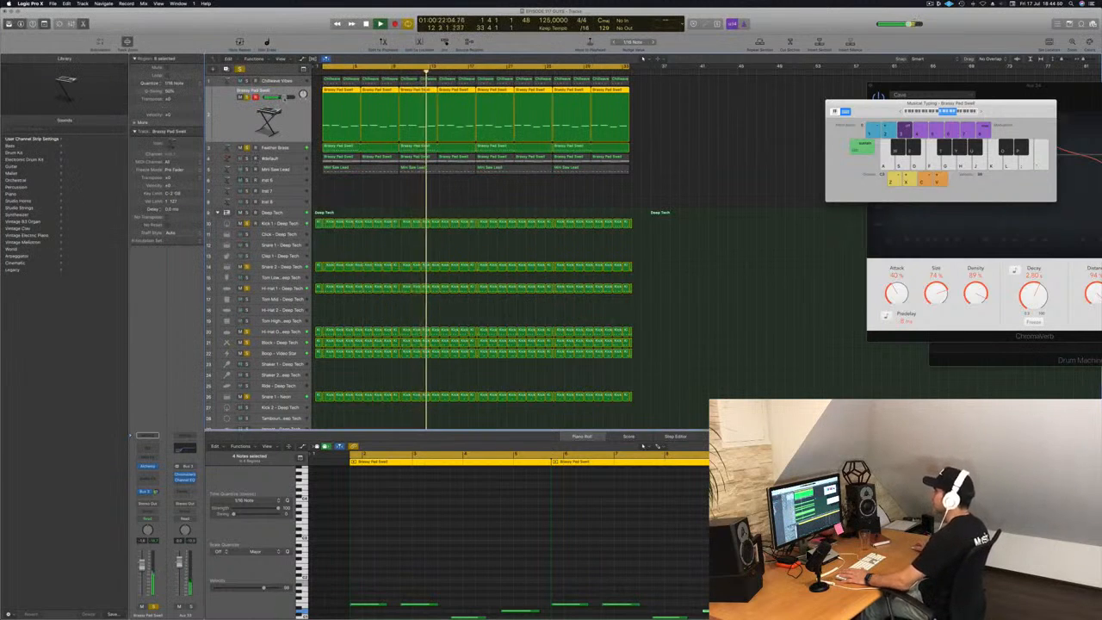
Solo the #default track and add a stereo Compressor to it.
{"action": "key", "text": "Up"}
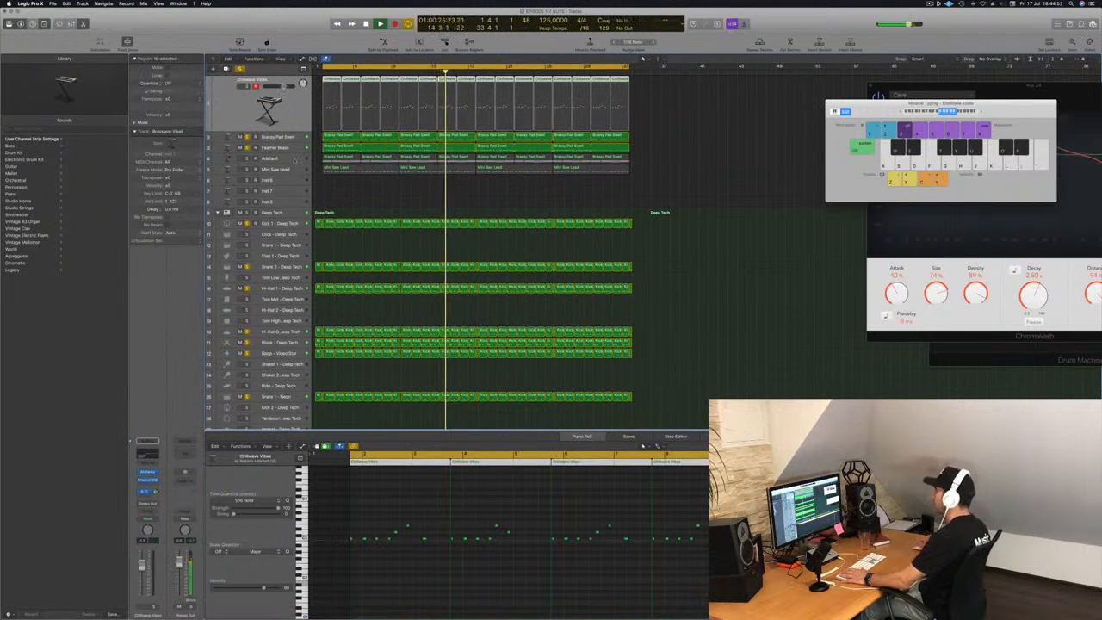
{"action": "left_click", "coordinate": [295, 161]}
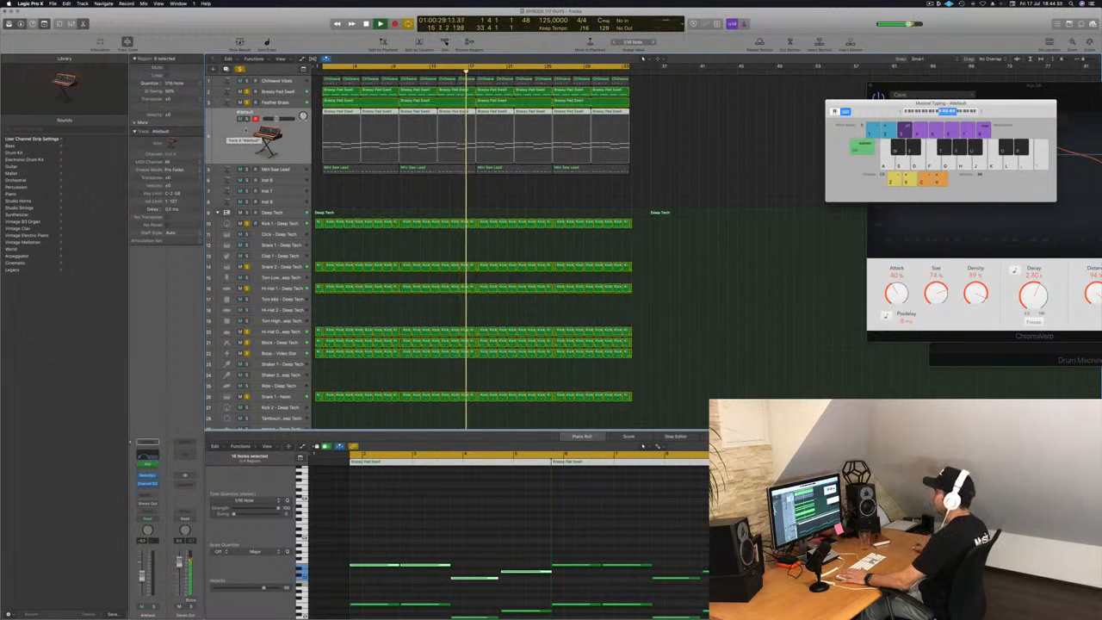
{"action": "left_click", "coordinate": [246, 119]}
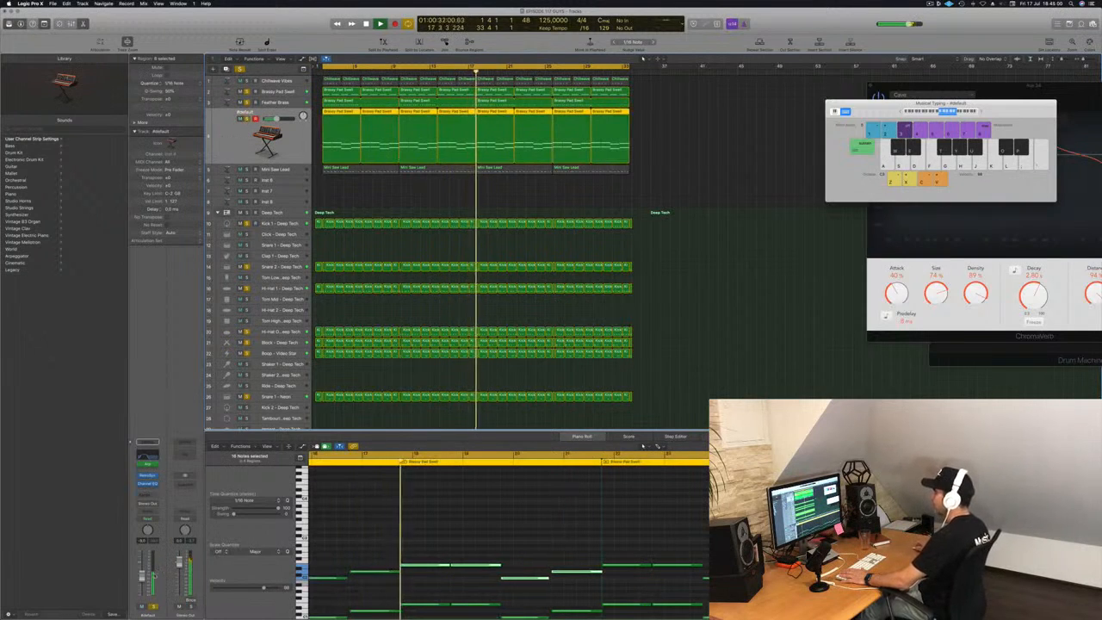
{"action": "left_click", "coordinate": [149, 489]}
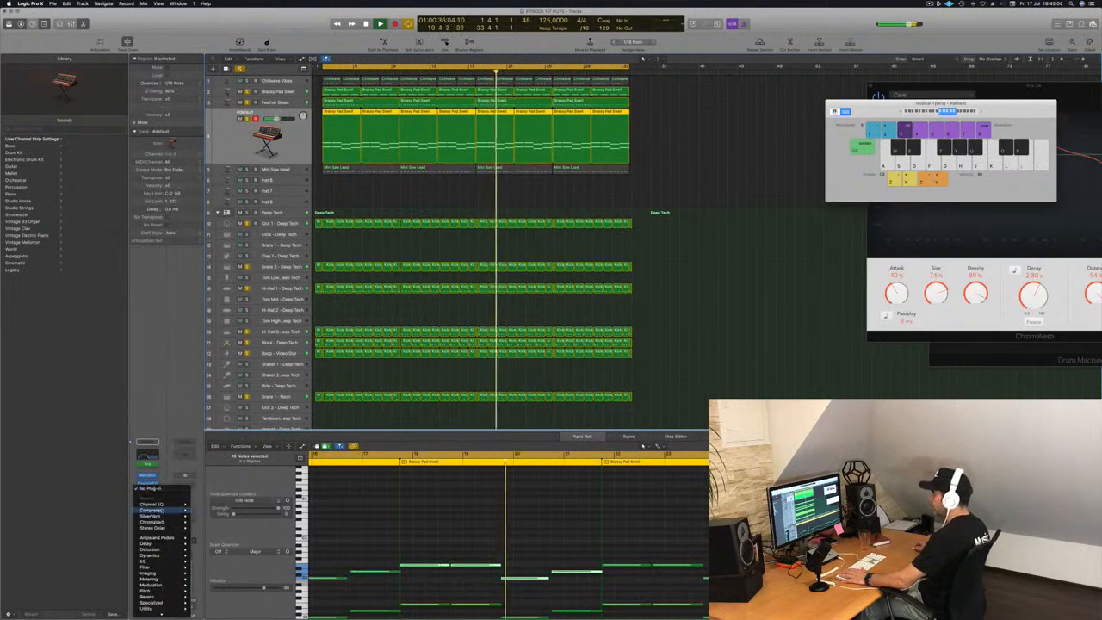
{"action": "left_click", "coordinate": [206, 509]}
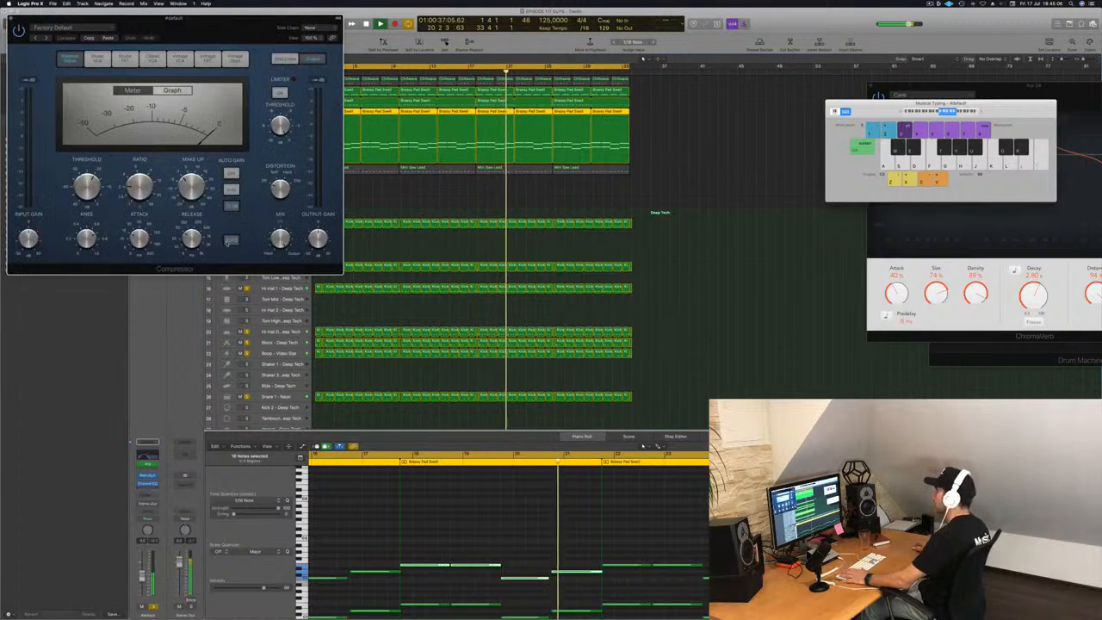
Set the #default Compressor's side chain to the kick bus (Bus 8), lower its threshold, replay from the start and close it.
{"action": "left_click_drag", "start_coordinate": [215, 39], "coordinate": [539, 107]}
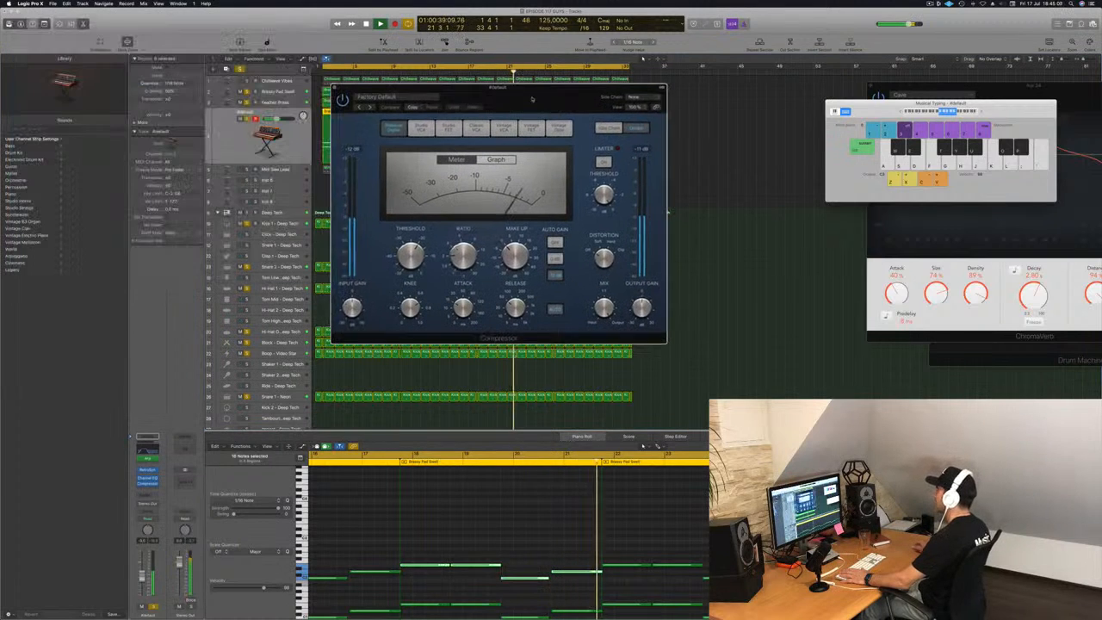
{"action": "left_click", "coordinate": [644, 96]}
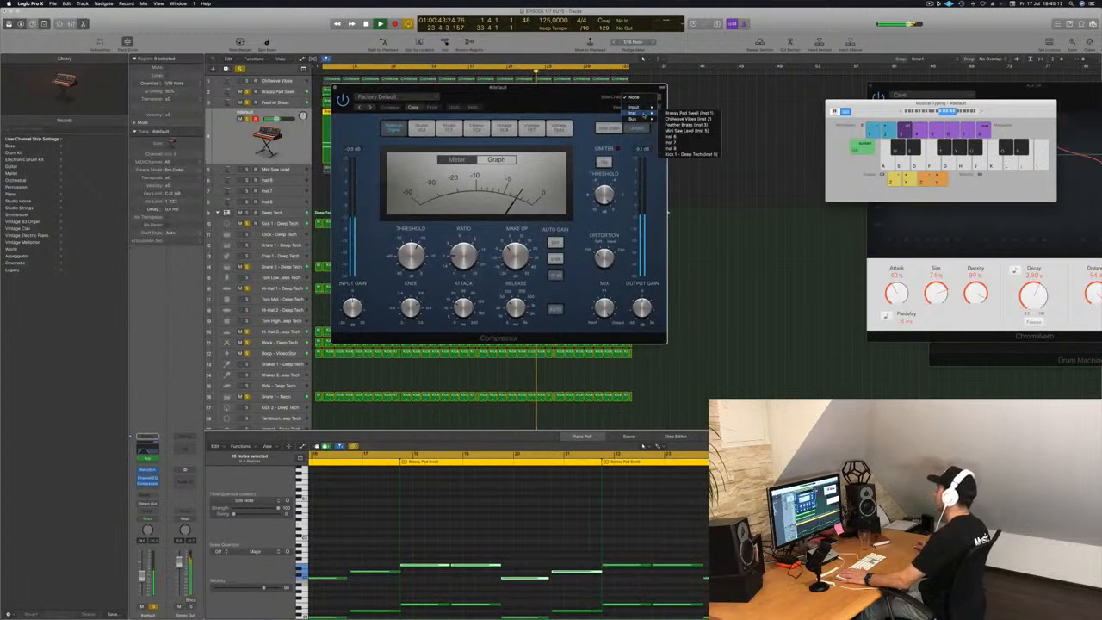
{"action": "mouse_move", "coordinate": [643, 122]}
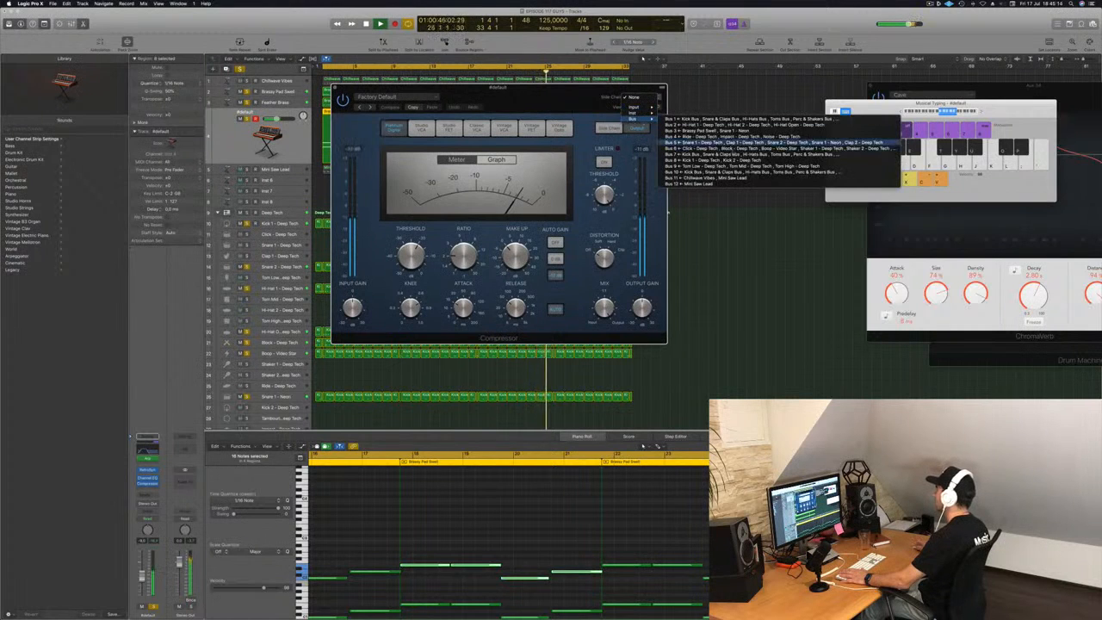
{"action": "left_click", "coordinate": [705, 160]}
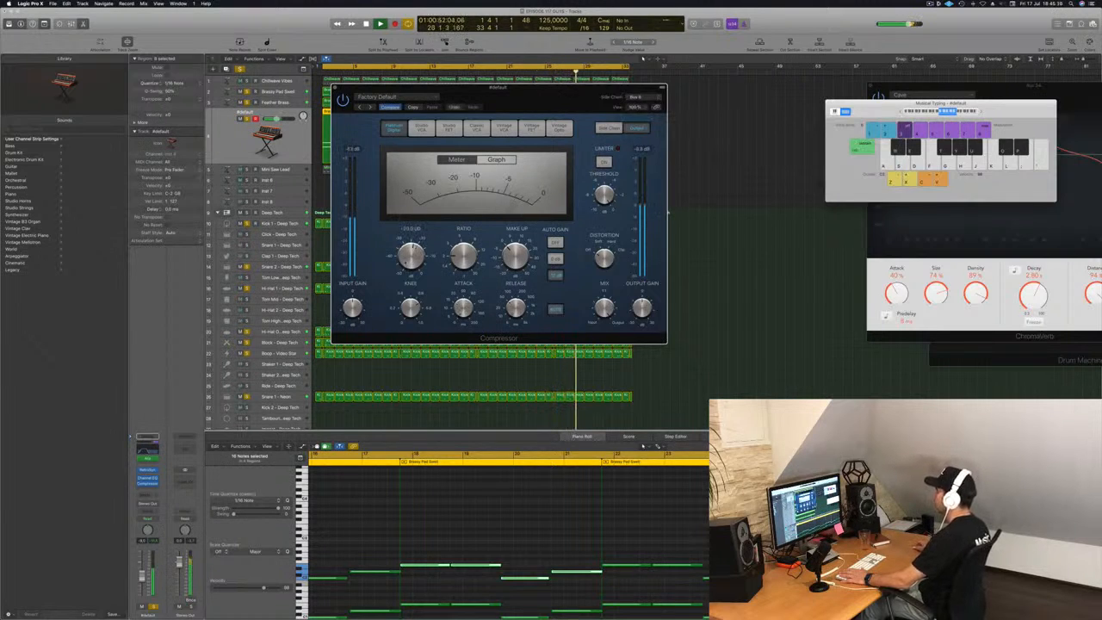
{"action": "key", "text": "space"}
{"action": "key", "text": "space"}
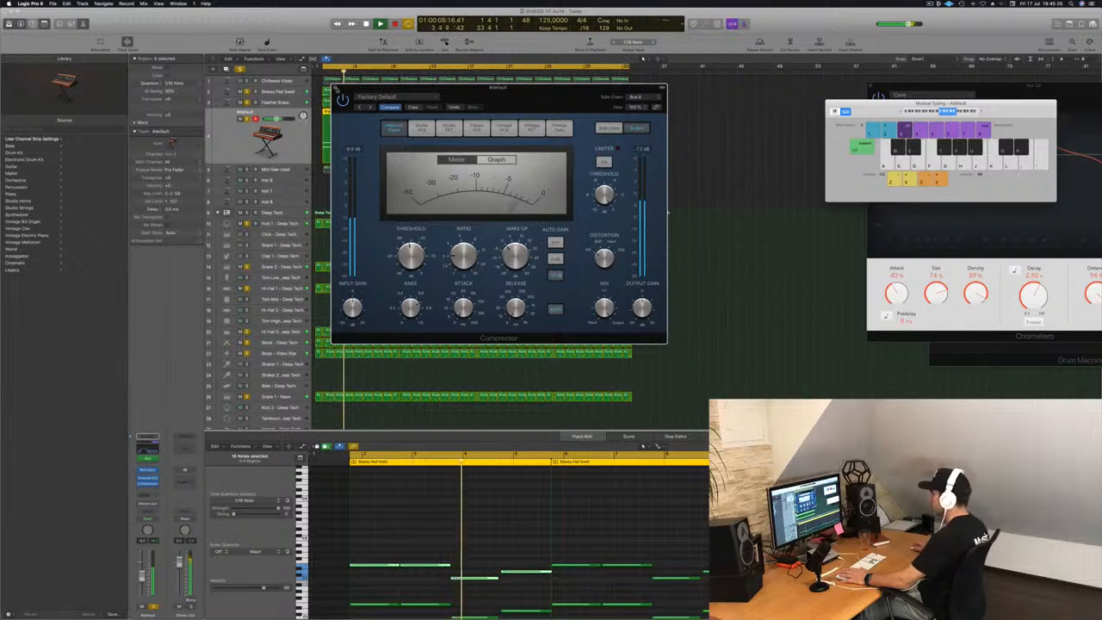
{"action": "left_click", "coordinate": [335, 87]}
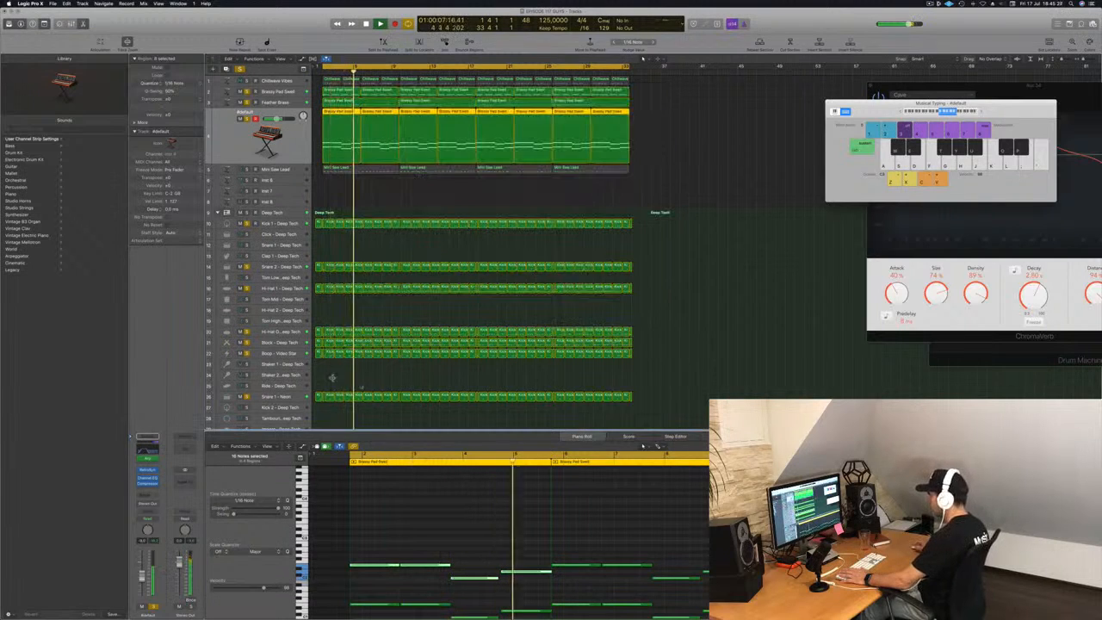
In the first #default region, shorten the second chord's two notes so they end where the third chord starts.
{"action": "key", "text": "space"}
{"action": "key", "text": "space"}
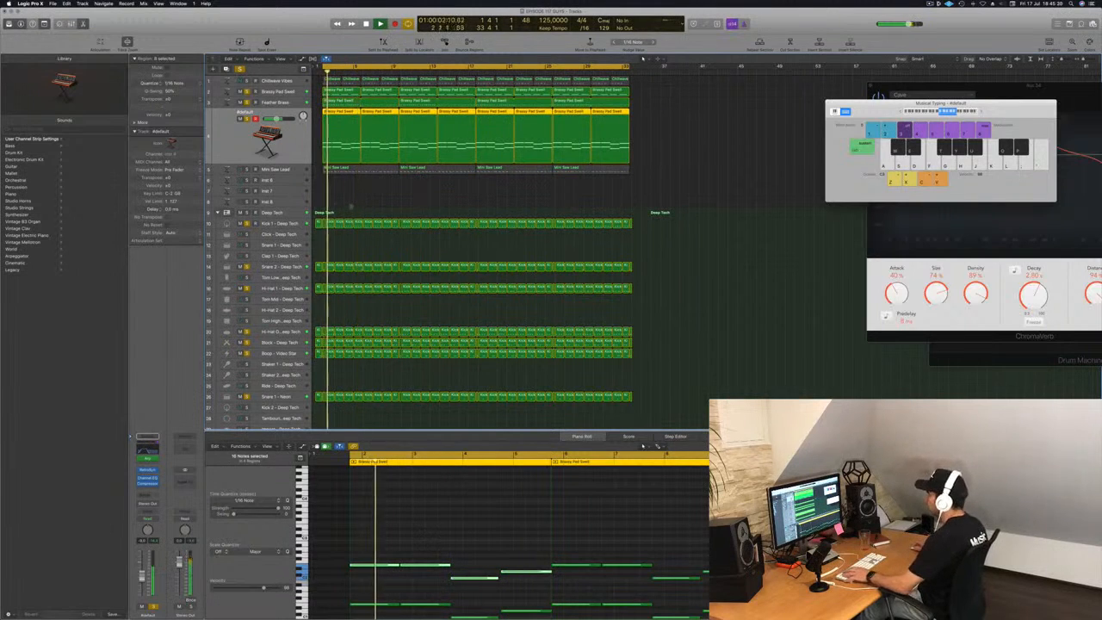
{"action": "left_click", "coordinate": [348, 205]}
{"action": "left_click", "coordinate": [349, 129]}
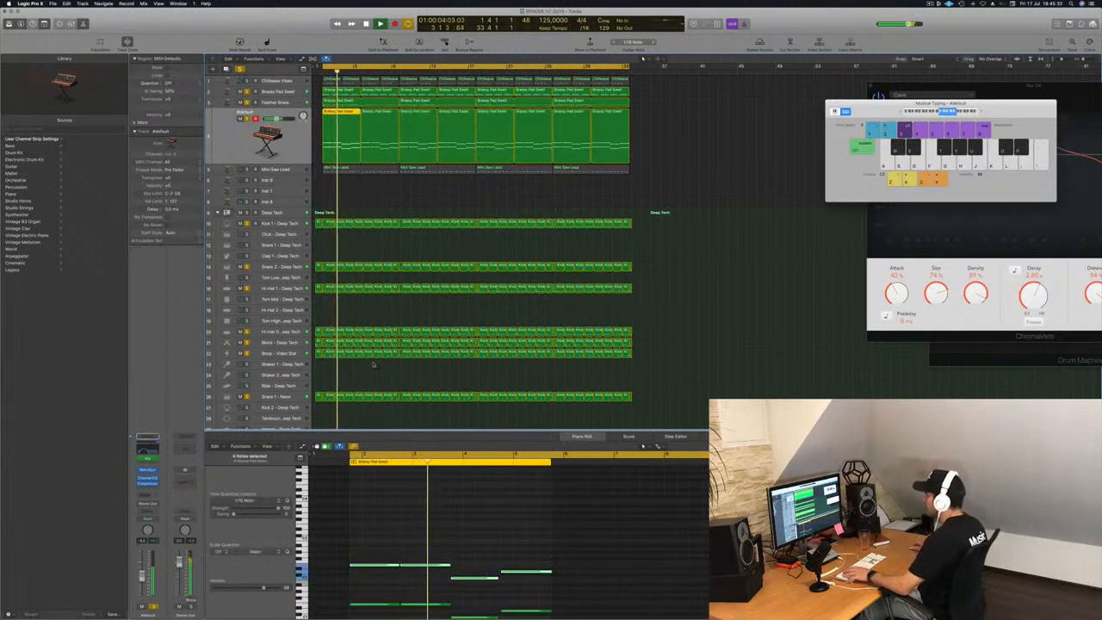
{"action": "key", "text": "space"}
{"action": "key", "text": "super+Right"}
{"action": "key", "text": "super+Right"}
{"action": "key", "text": "super+Right"}
{"action": "key", "text": "super+Right"}
{"action": "key", "text": "super+Right"}
{"action": "key", "text": "super+Right"}
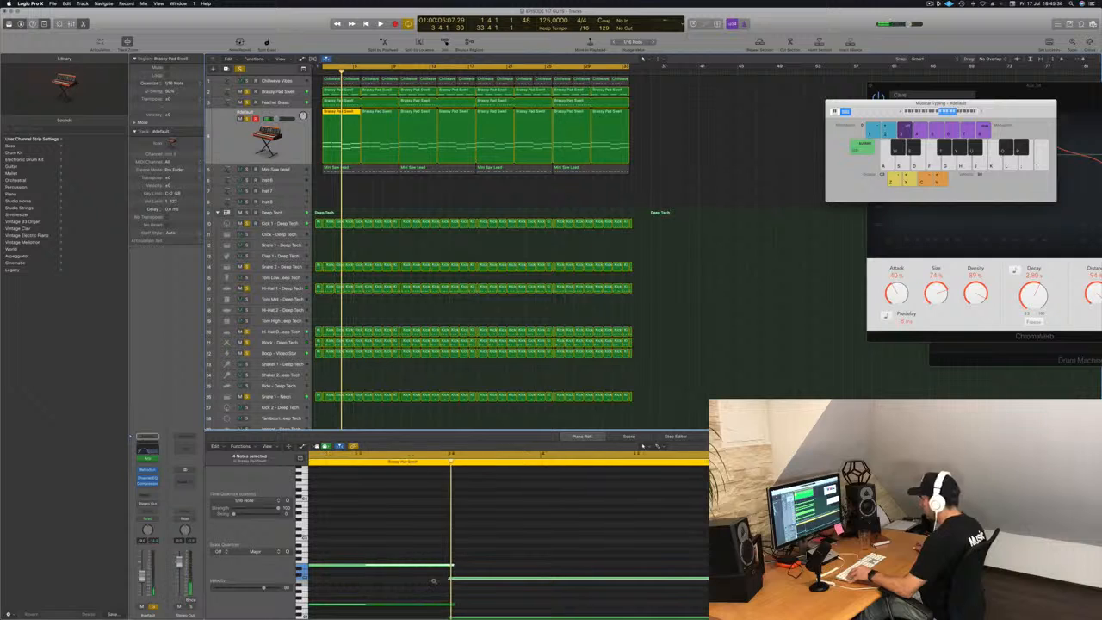
{"action": "scroll", "coordinate": [411, 570], "scroll_direction": "left", "scroll_amount": 5}
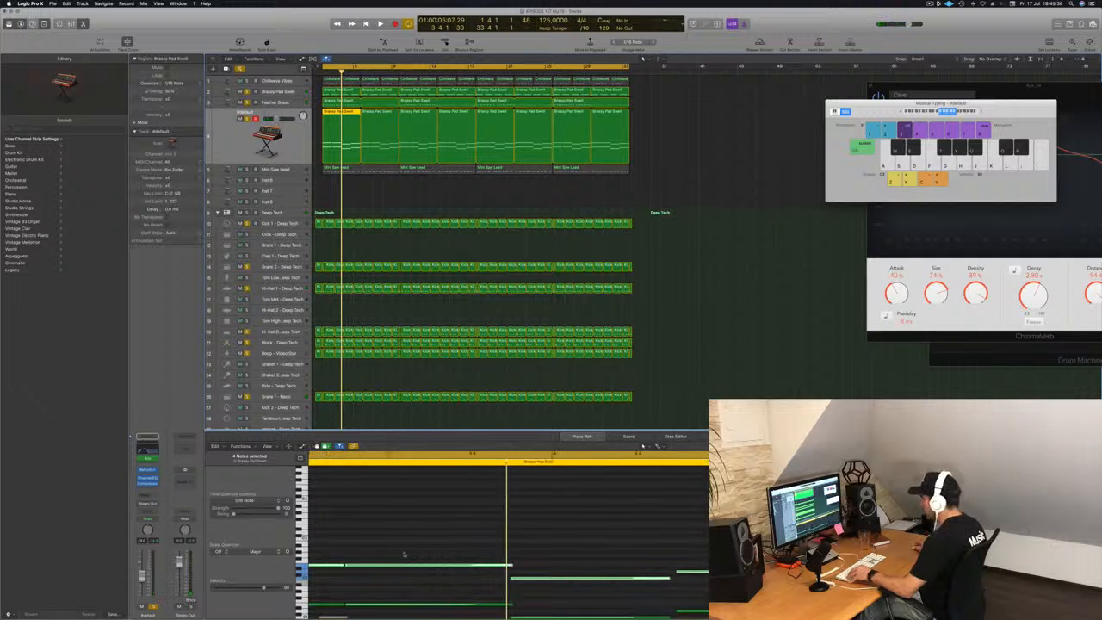
{"action": "scroll", "coordinate": [470, 553], "scroll_direction": "left", "scroll_amount": 3}
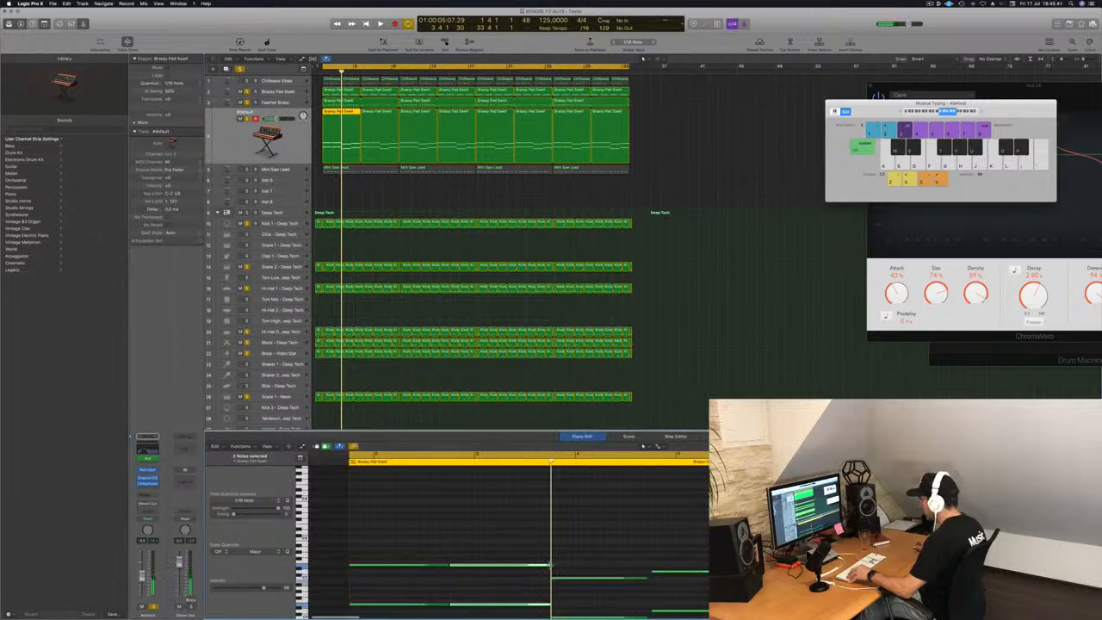
{"action": "left_click_drag", "start_coordinate": [549, 567], "coordinate": [547, 568]}
Trim the third chord's two notes in the first #default region so they no longer overlap the fourth chord.
{"action": "key", "text": "super+Right"}
{"action": "key", "text": "super+Right"}
{"action": "key", "text": "super+Right"}
{"action": "key", "text": "super+Right"}
{"action": "key", "text": "super+Right"}
{"action": "key", "text": "super+Right"}
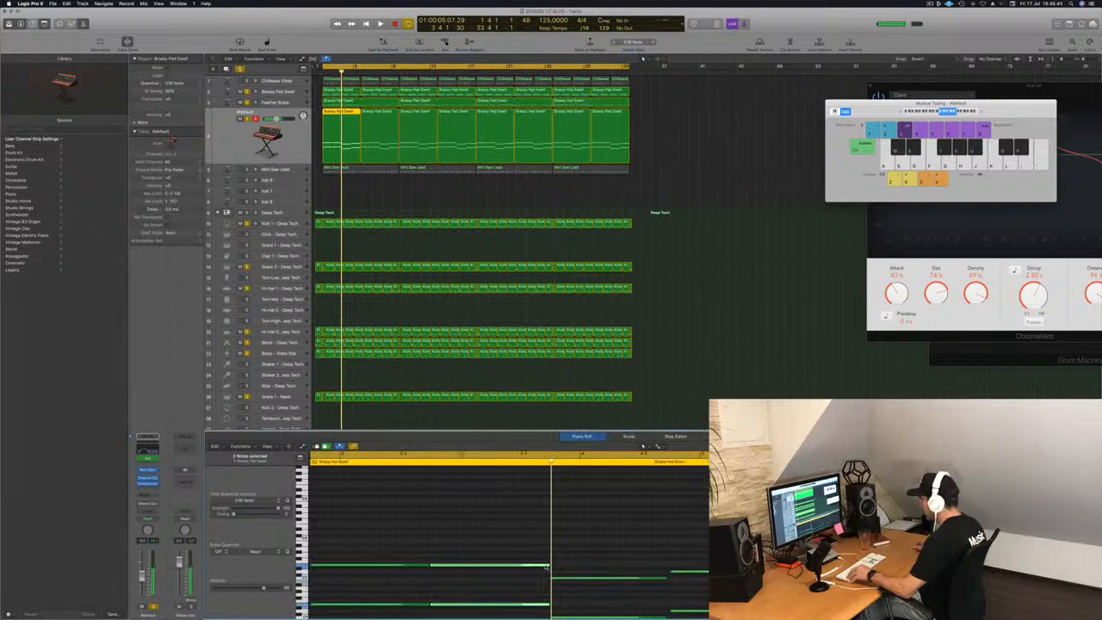
{"action": "scroll", "coordinate": [585, 570], "scroll_direction": "right", "scroll_amount": 4}
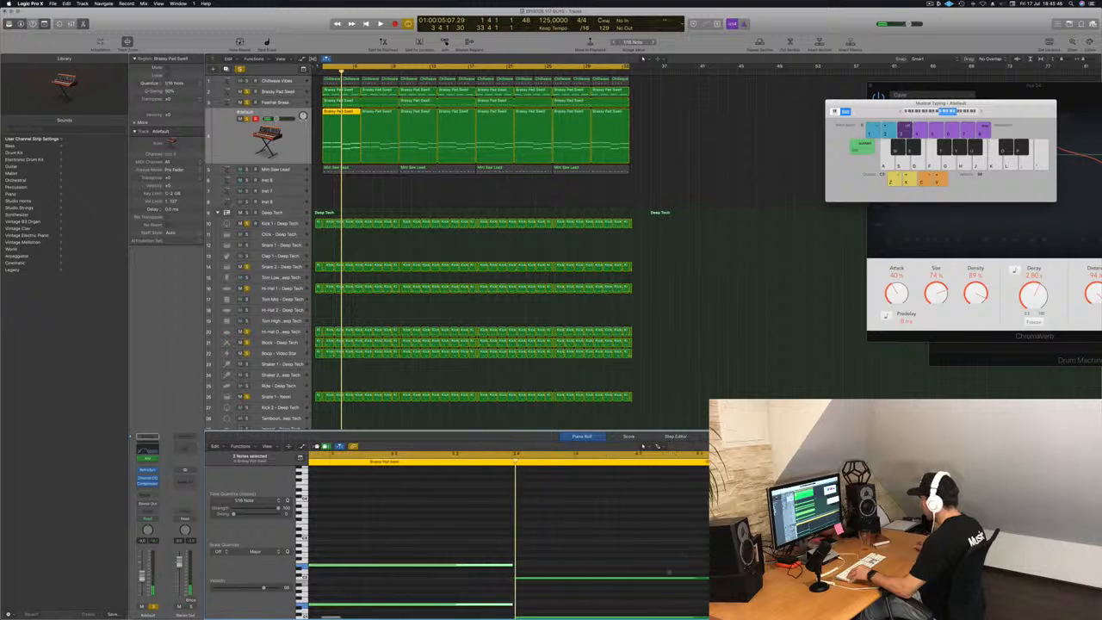
{"action": "scroll", "coordinate": [602, 573], "scroll_direction": "down", "scroll_amount": 3}
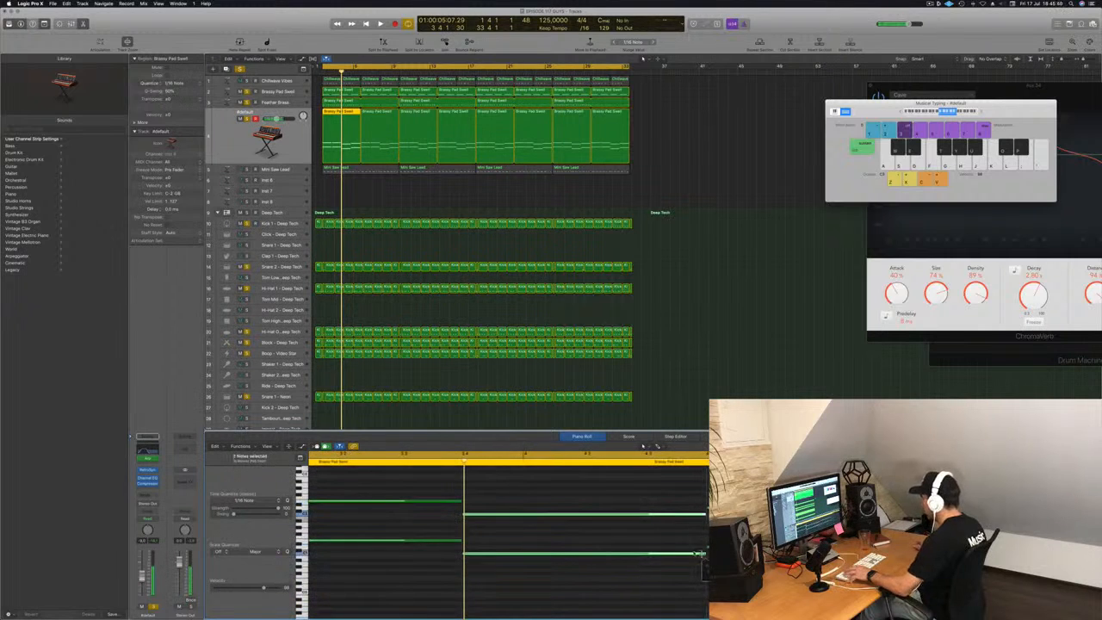
{"action": "key", "text": "alt+shift+d"}
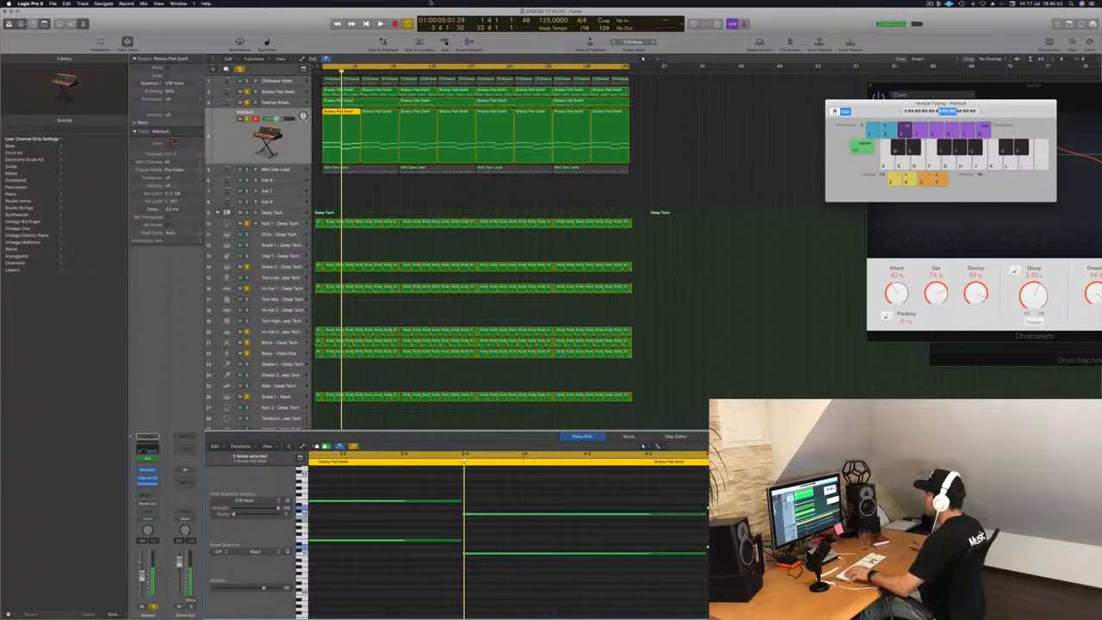
Replace the old #default repeats with copies of the edited region, play them back and undo the last copy.
{"action": "left_click_drag", "start_coordinate": [669, 137], "coordinate": [327, 118]}
{"action": "key", "text": "BackSpace"}
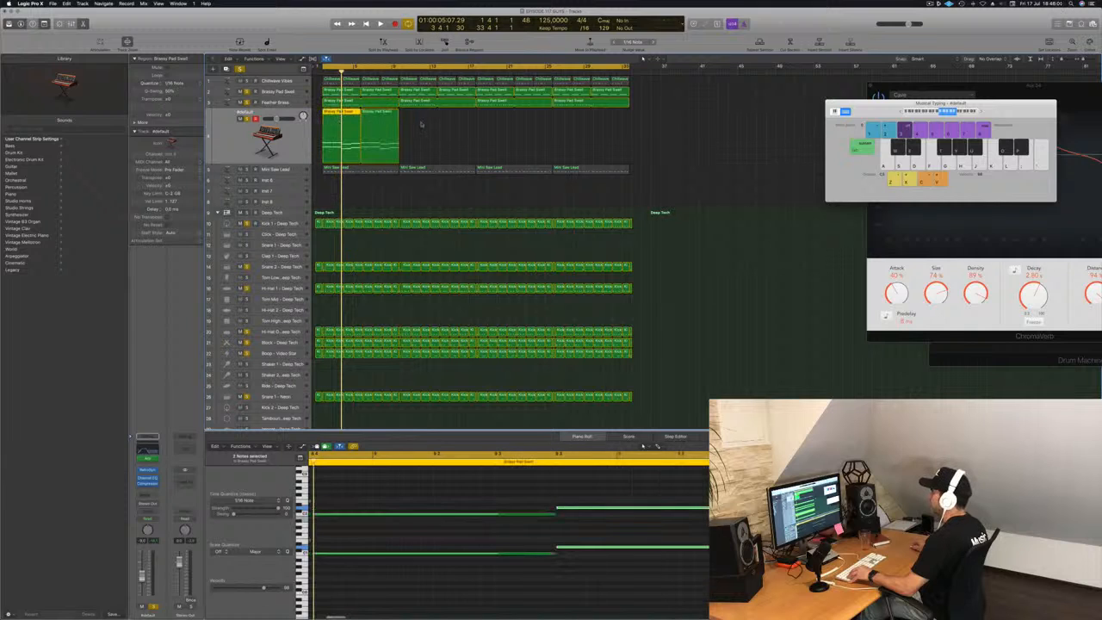
{"action": "left_click_drag", "start_coordinate": [421, 125], "coordinate": [344, 120]}
{"action": "key", "text": "space"}
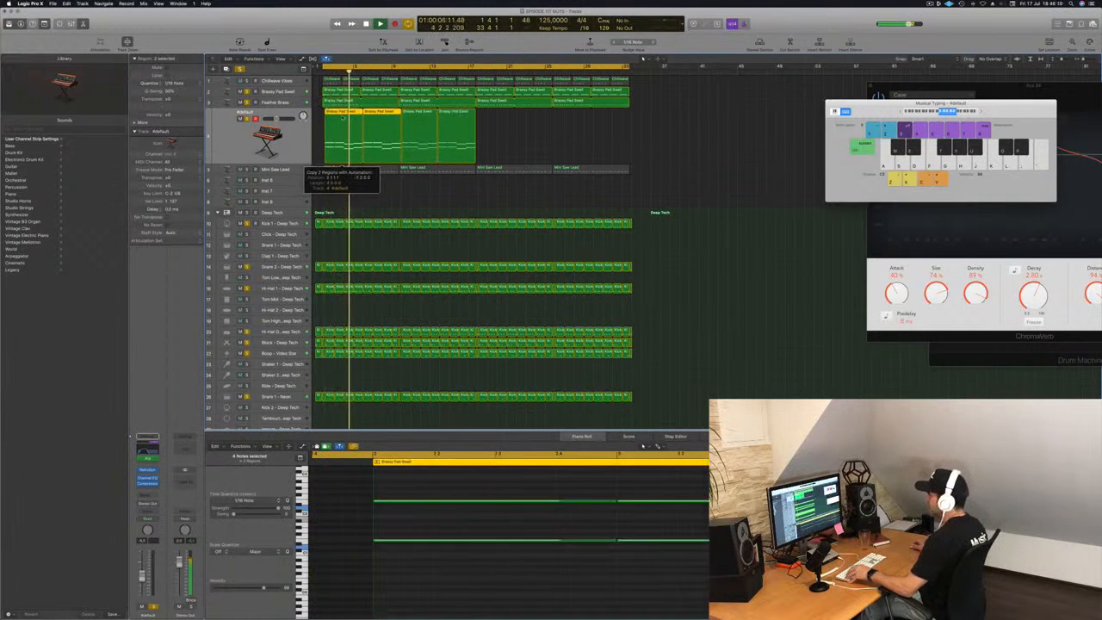
{"action": "key", "text": "super+z"}
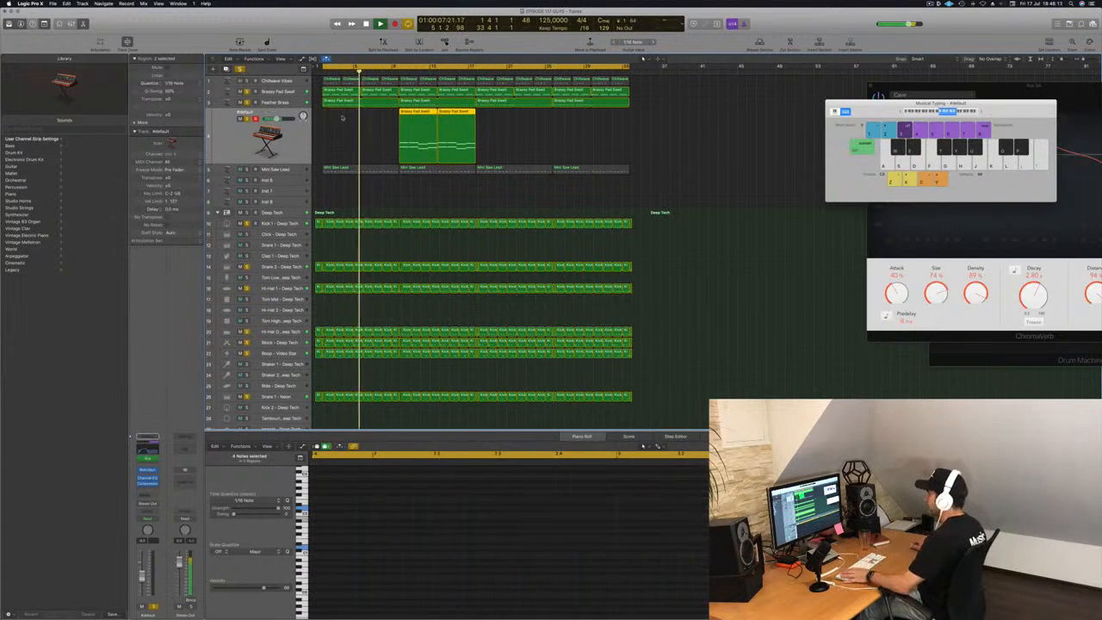
{"action": "key", "text": "space"}
Copy the two #default regions back to the start, duplicate all four to fill the remaining bars and replay from the beginning.
{"action": "left_click_drag", "start_coordinate": [417, 117], "coordinate": [347, 122]}
{"action": "left_click_drag", "start_coordinate": [507, 129], "coordinate": [417, 142]}
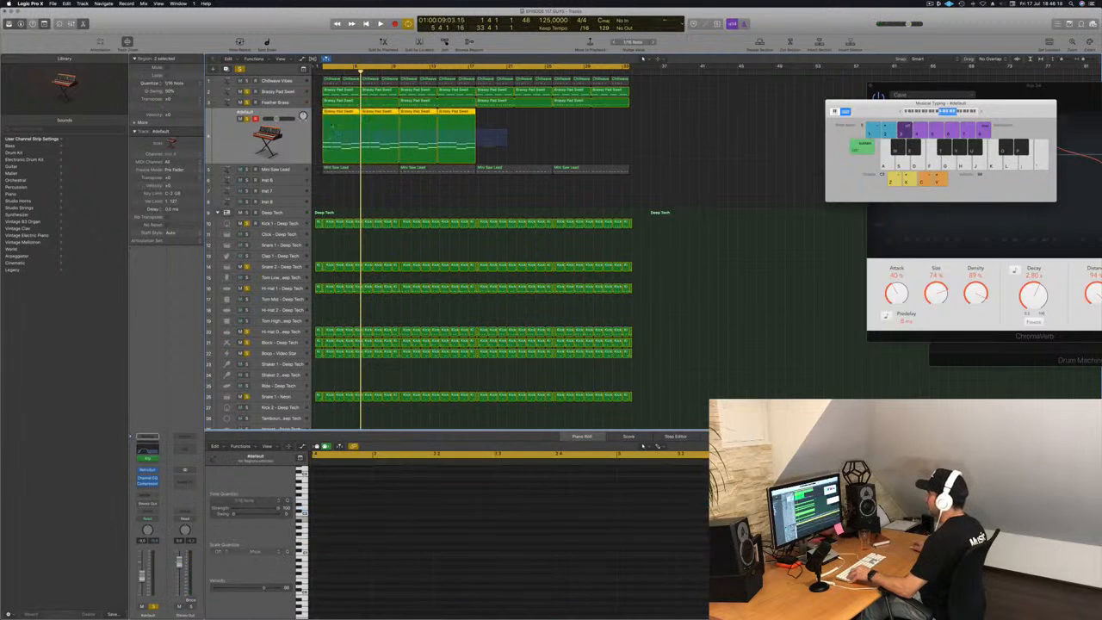
{"action": "left_click_drag", "start_coordinate": [354, 118], "coordinate": [493, 129]}
{"action": "key", "text": "Return"}
{"action": "key", "text": "space"}
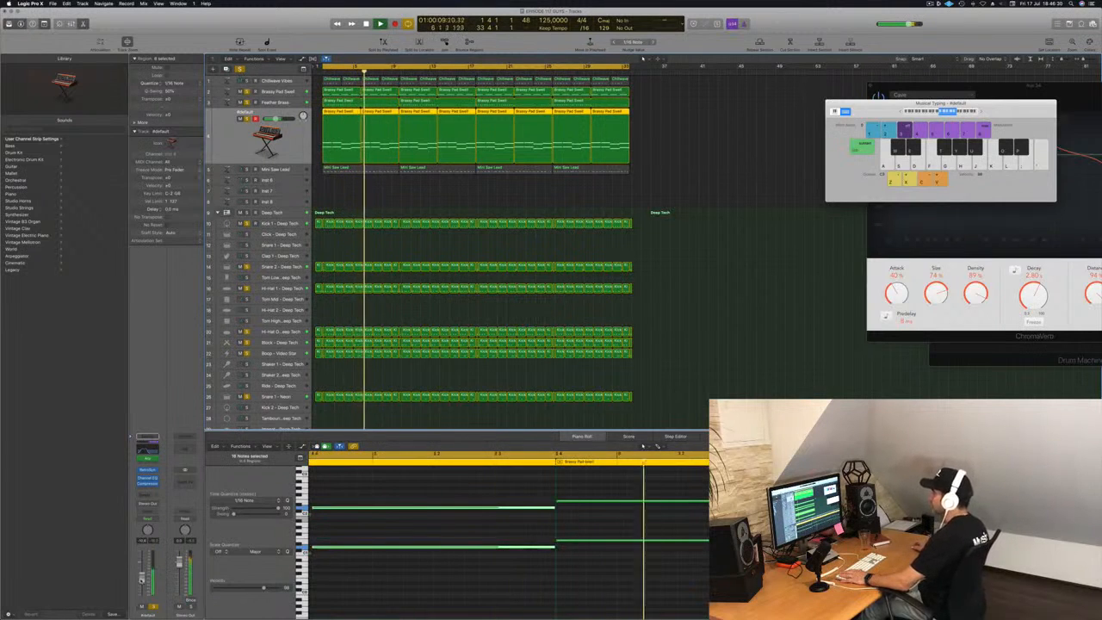
Solo the Mini Saw Lead track along with the soloed tracks and replay from the start.
{"action": "scroll", "coordinate": [643, 445], "scroll_direction": "down", "scroll_amount": 1}
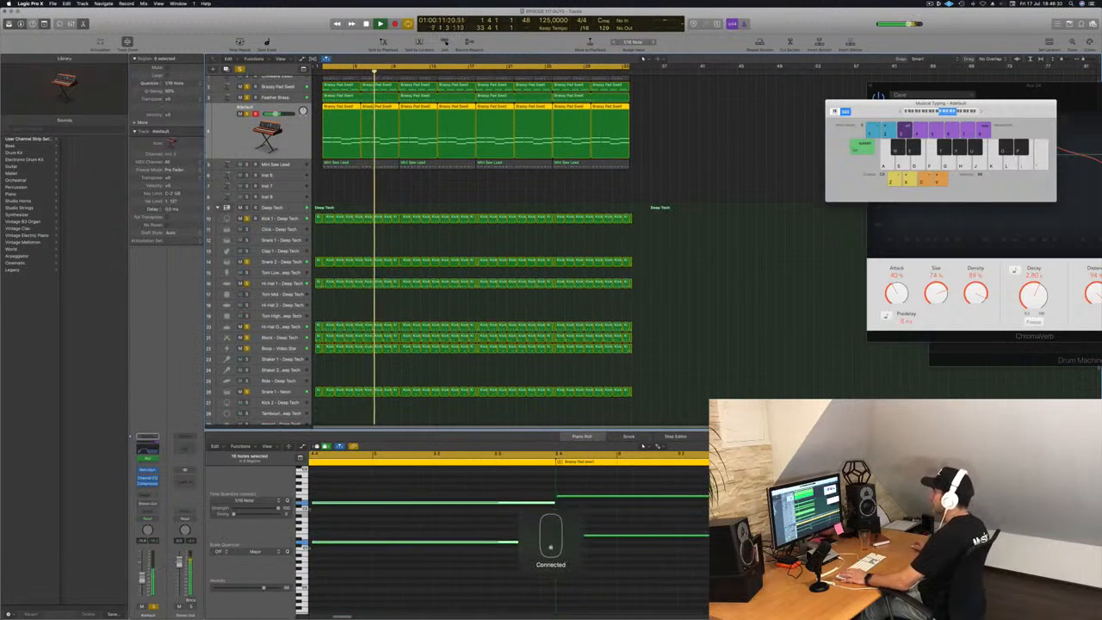
{"action": "scroll", "coordinate": [508, 542], "scroll_direction": "up", "scroll_amount": 3}
{"action": "scroll", "coordinate": [359, 249], "scroll_direction": "up", "scroll_amount": 1}
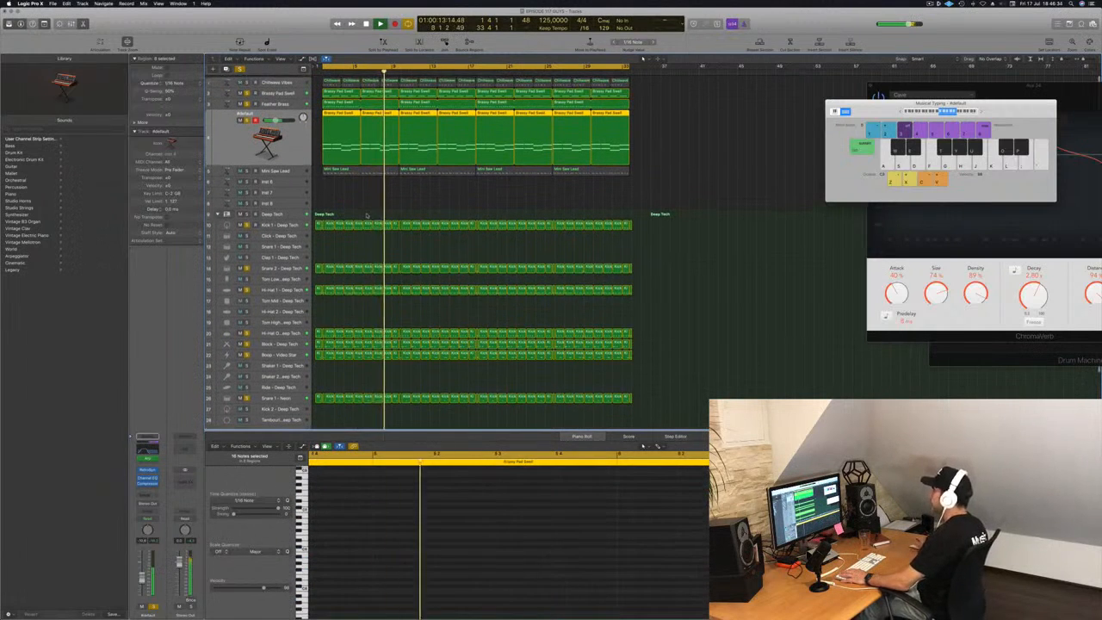
{"action": "left_click", "coordinate": [285, 169]}
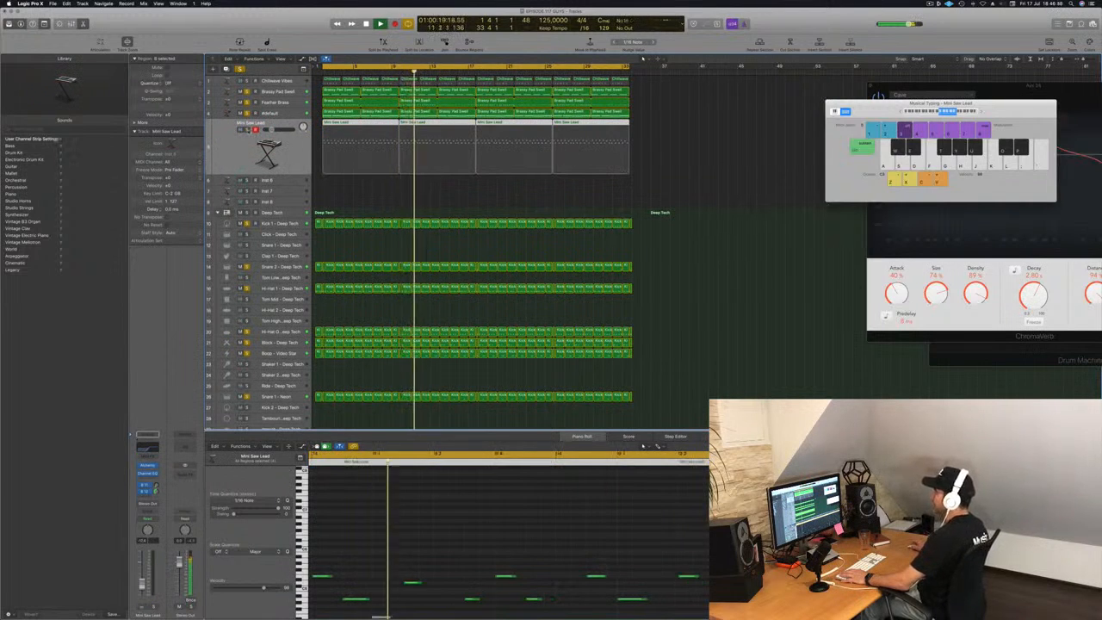
{"action": "left_click", "coordinate": [248, 130]}
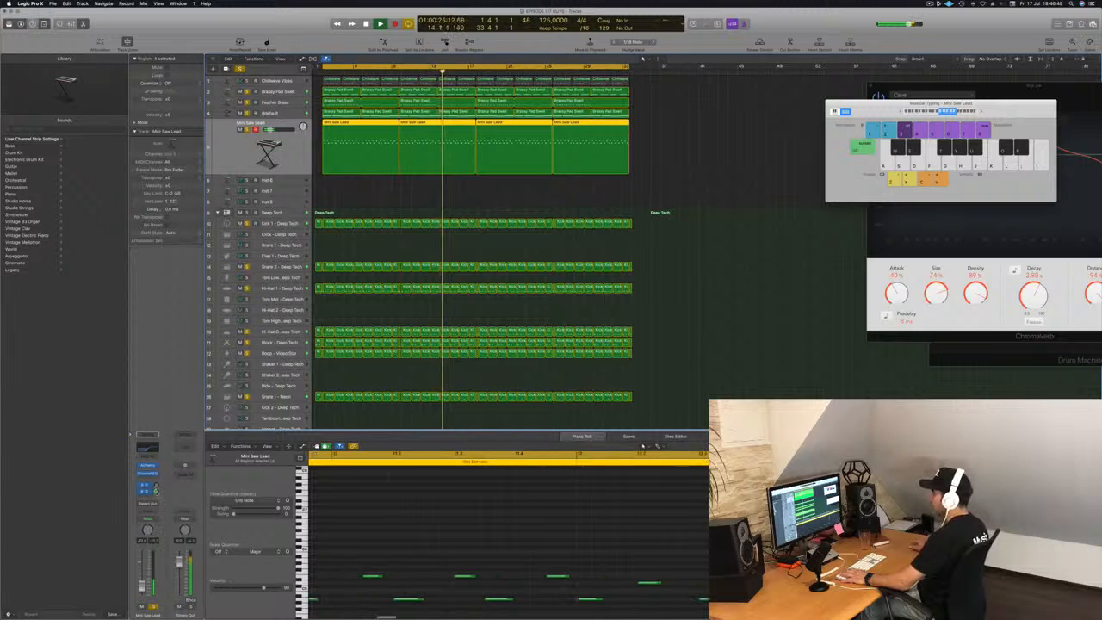
{"action": "key", "text": "Return"}
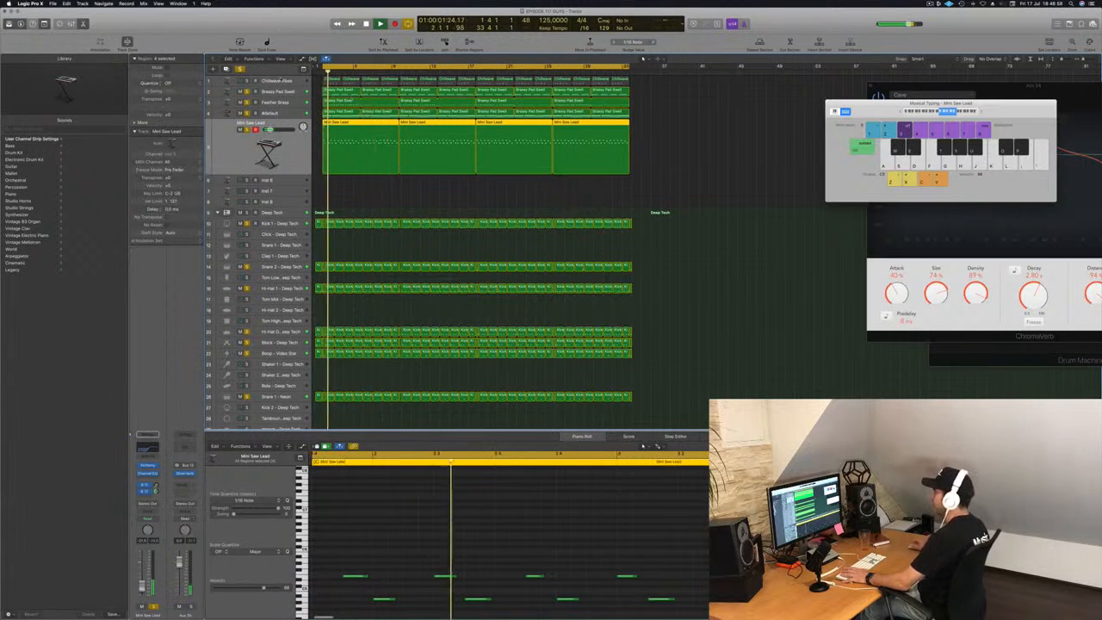
Select the Chillwave Vibes track, clear all solos to play the full mix and save the project.
{"action": "left_click", "coordinate": [281, 80]}
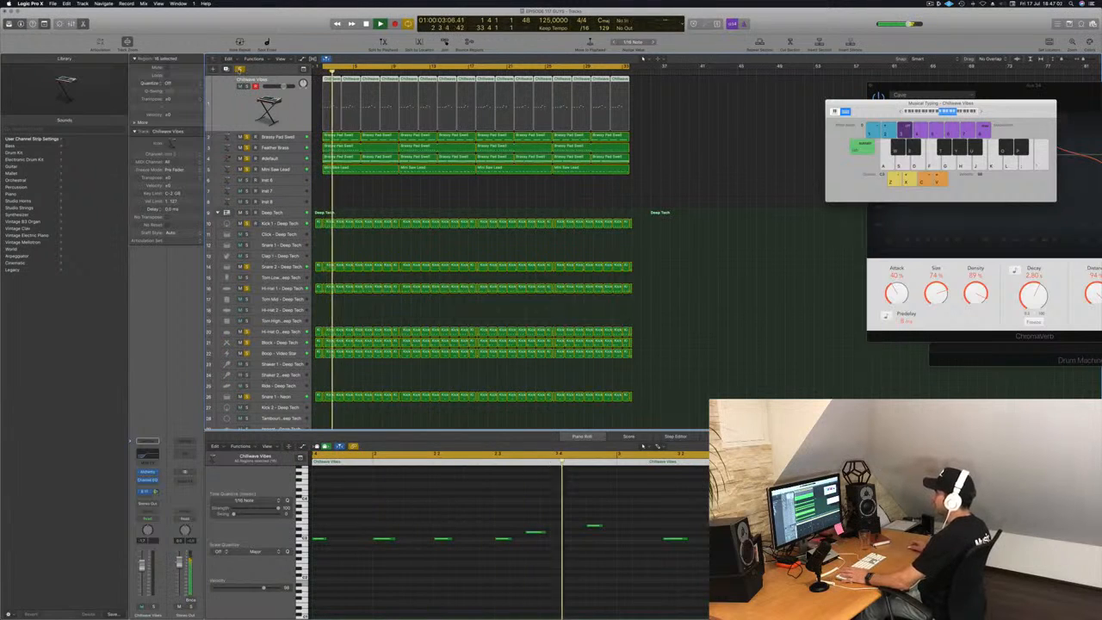
{"action": "left_click", "coordinate": [239, 69]}
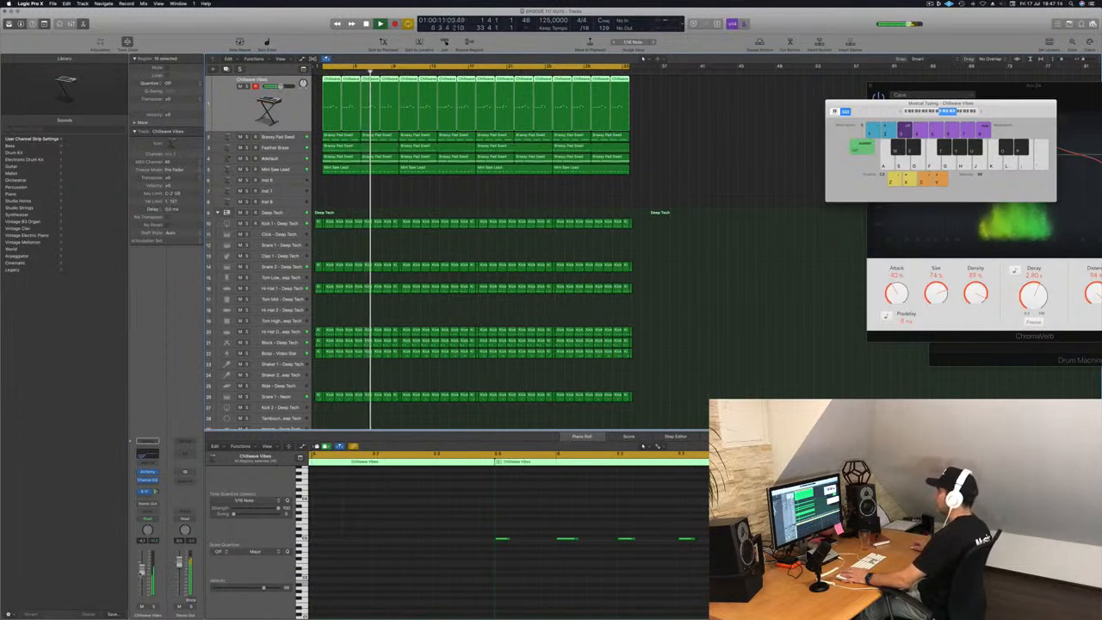
{"action": "left_click", "coordinate": [367, 172]}
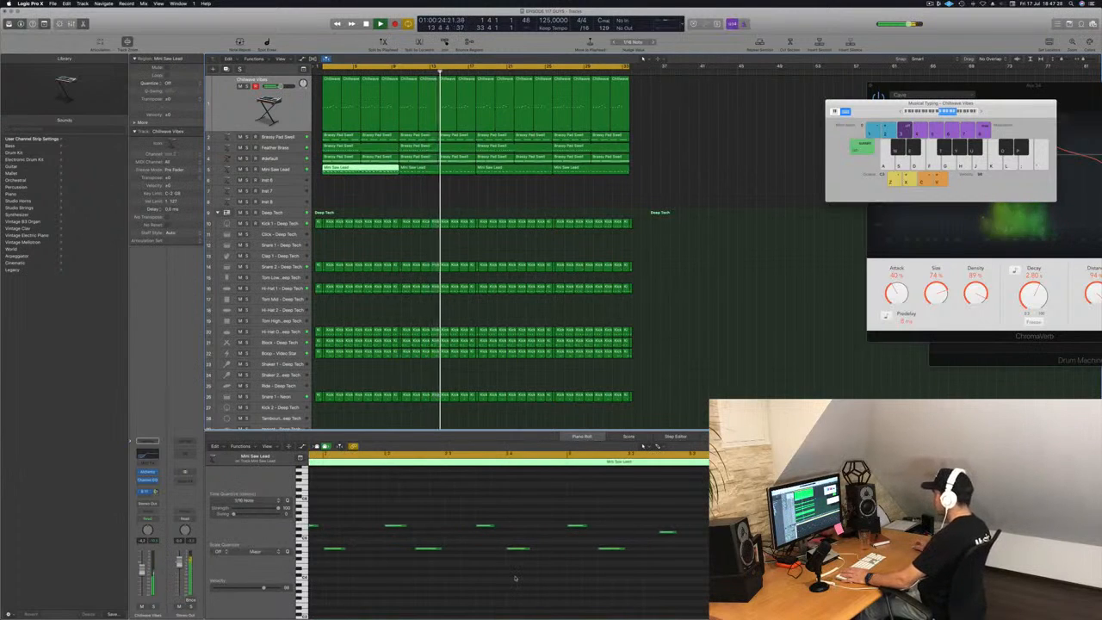
{"action": "left_click", "coordinate": [353, 195]}
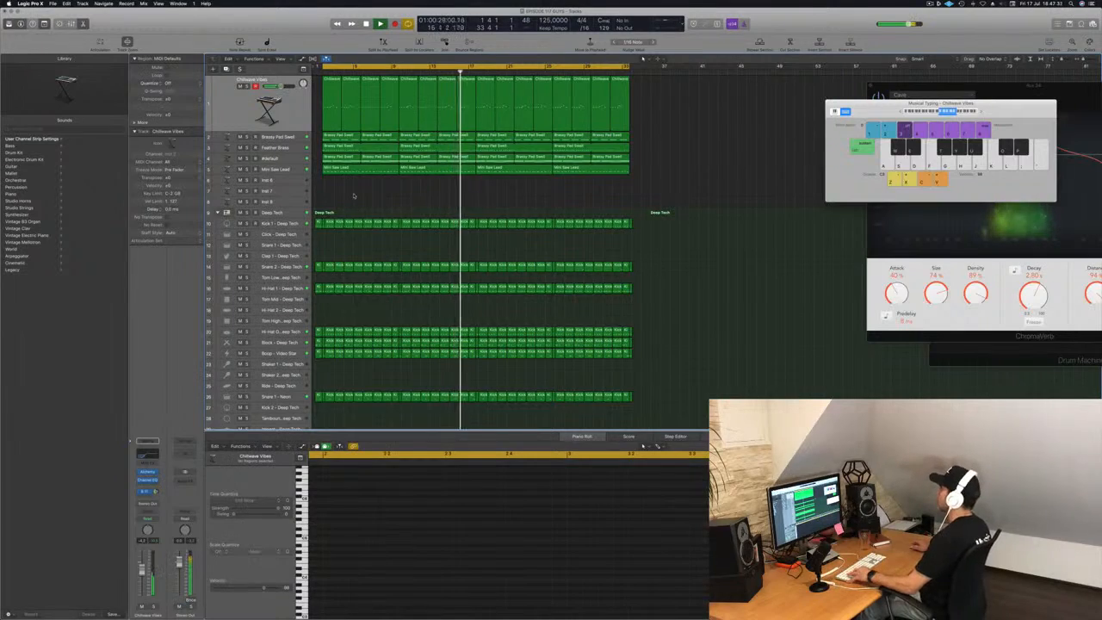
{"action": "key", "text": "super+s"}
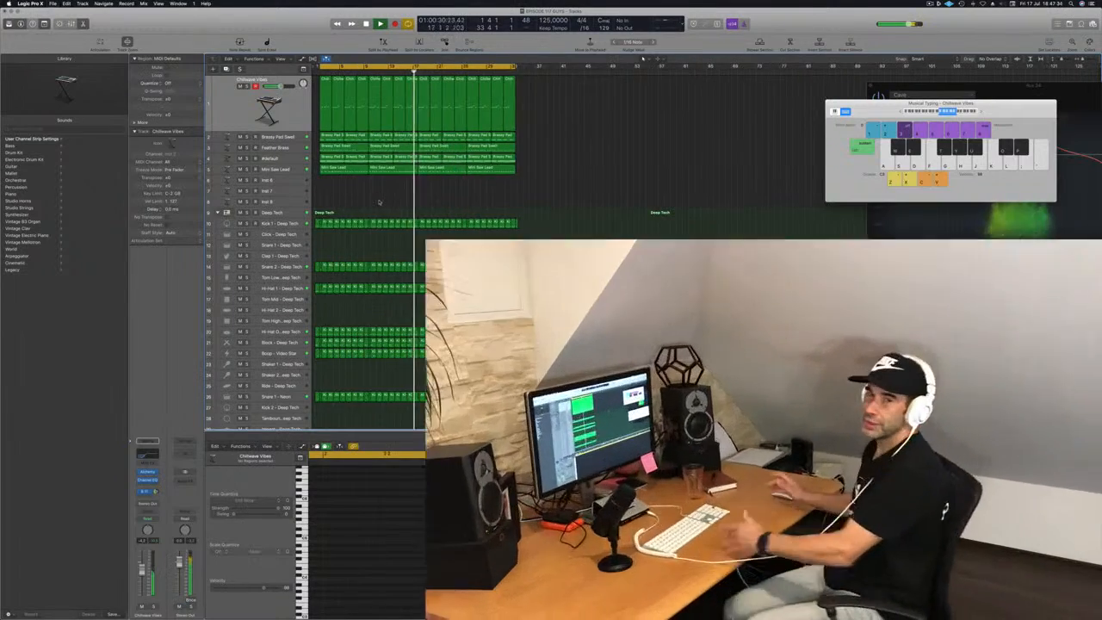